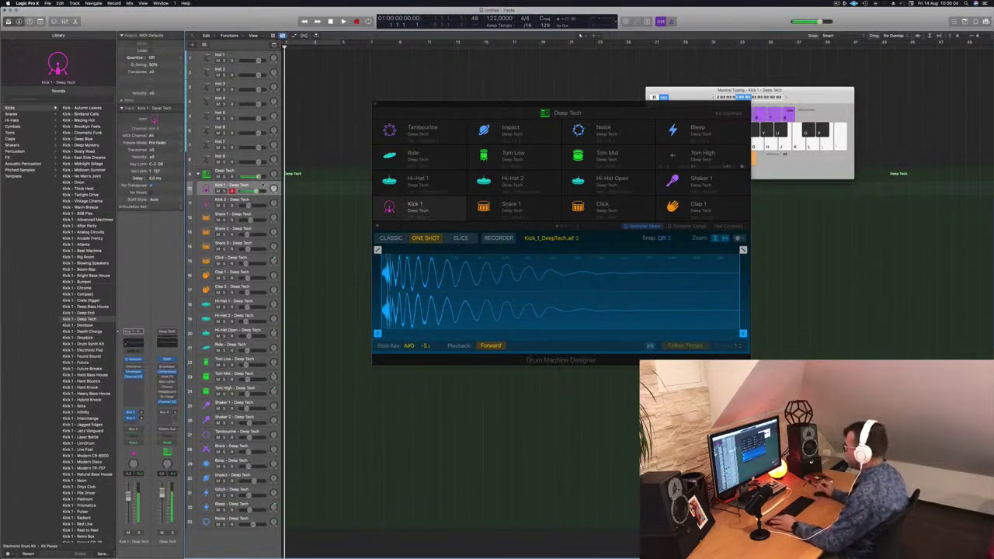
Record a one-bar kick pattern with a hit on every beat on the Kick 1 track and check it in the Piano Roll
{"action": "key", "text": "r"}
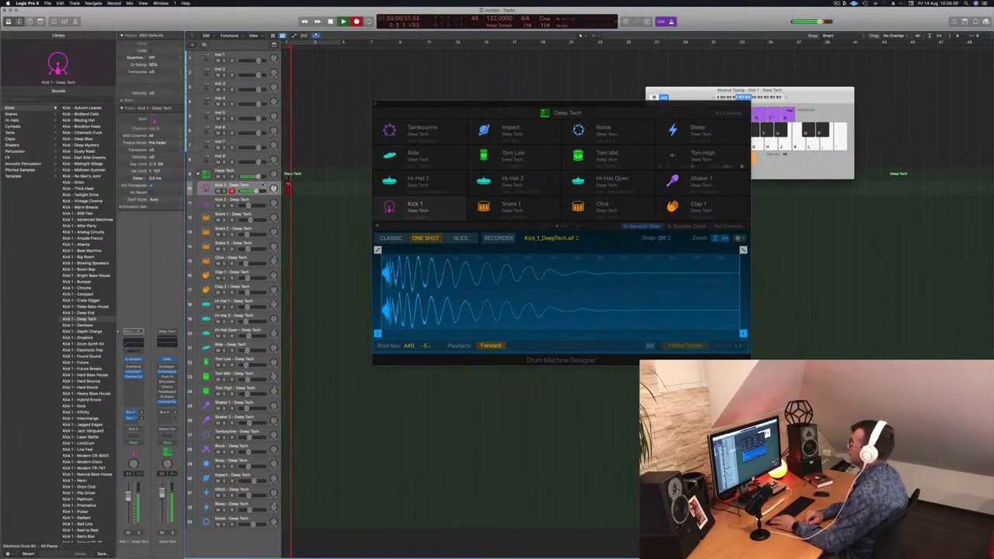
{"action": "key", "text": "space"}
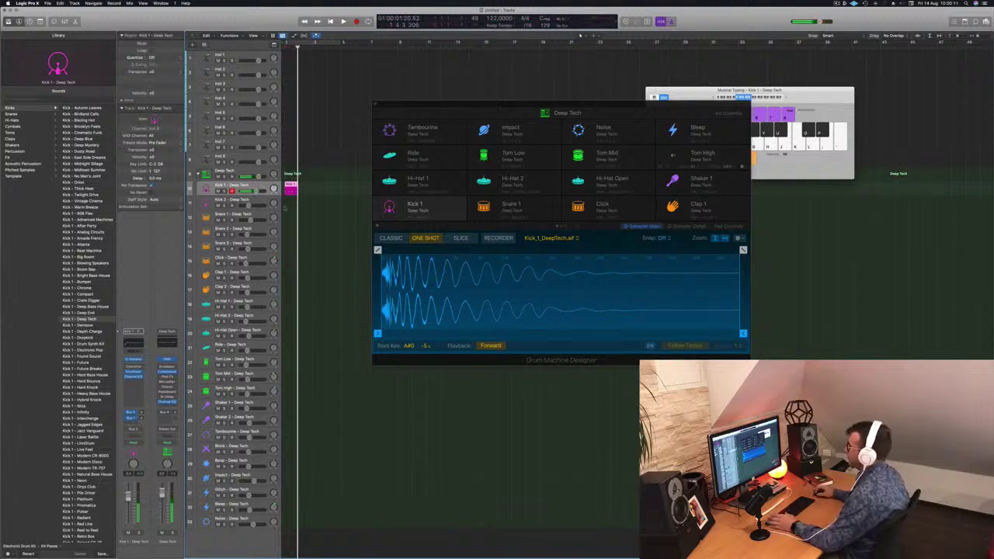
{"action": "key", "text": "p"}
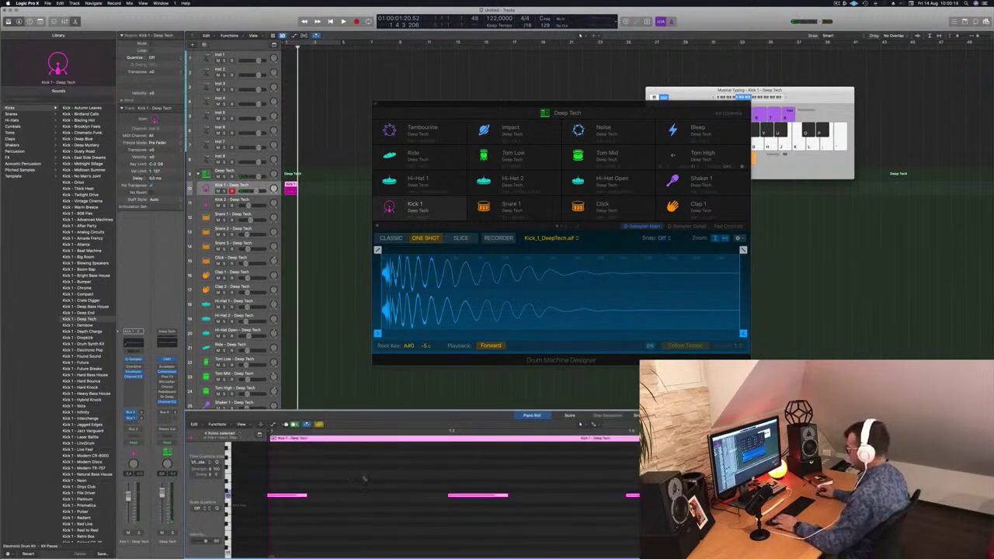
{"action": "scroll", "coordinate": [380, 481], "scroll_direction": "down", "scroll_amount": 3}
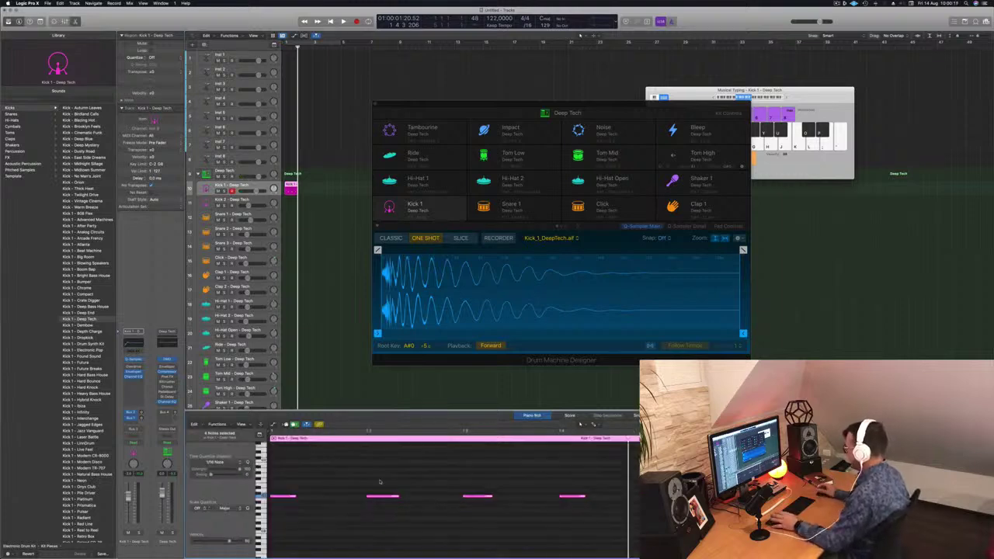
{"action": "key", "text": "space"}
{"action": "key", "text": "space"}
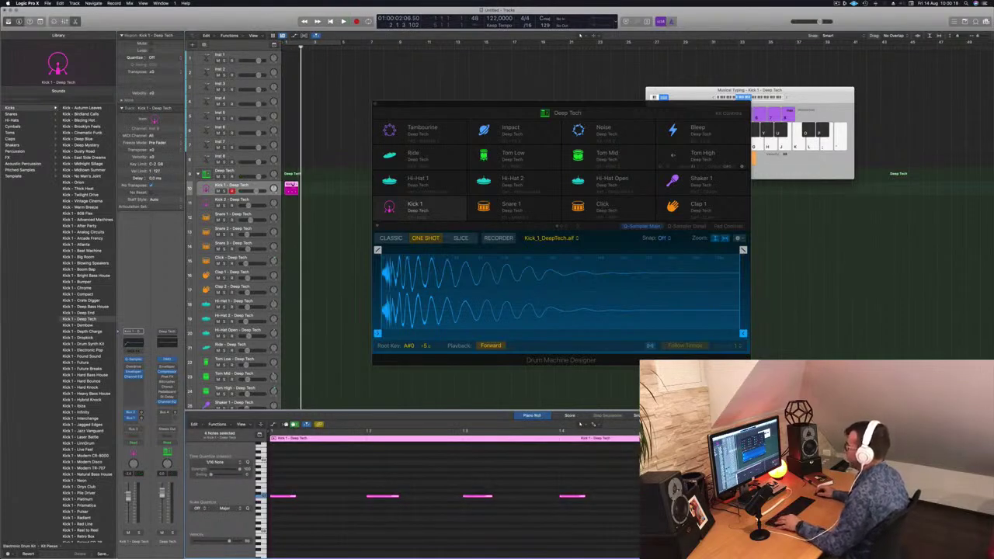
Copy the Kick 1 region until it fills four bars, then play those bars in a cycle
{"action": "left_click_drag", "start_coordinate": [293, 185], "coordinate": [318, 186]}
{"action": "left_click", "coordinate": [291, 185], "text": "shift"}
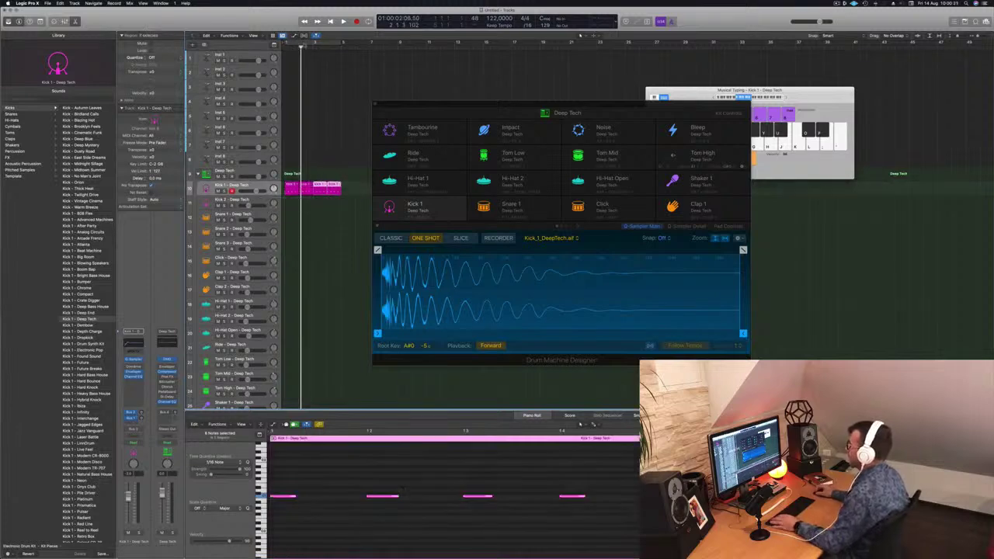
{"action": "key", "text": "c"}
{"action": "key", "text": "space"}
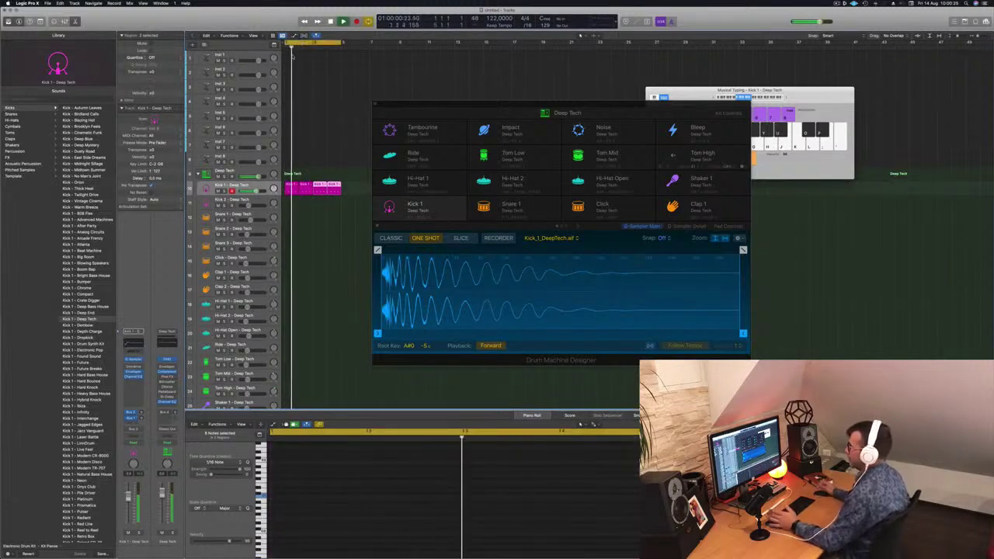
Shorten the Kick 1 sample's end to 0.15 s and give it a fade-out of about 0.076 s
{"action": "left_click_drag", "start_coordinate": [469, 105], "coordinate": [432, 66]}
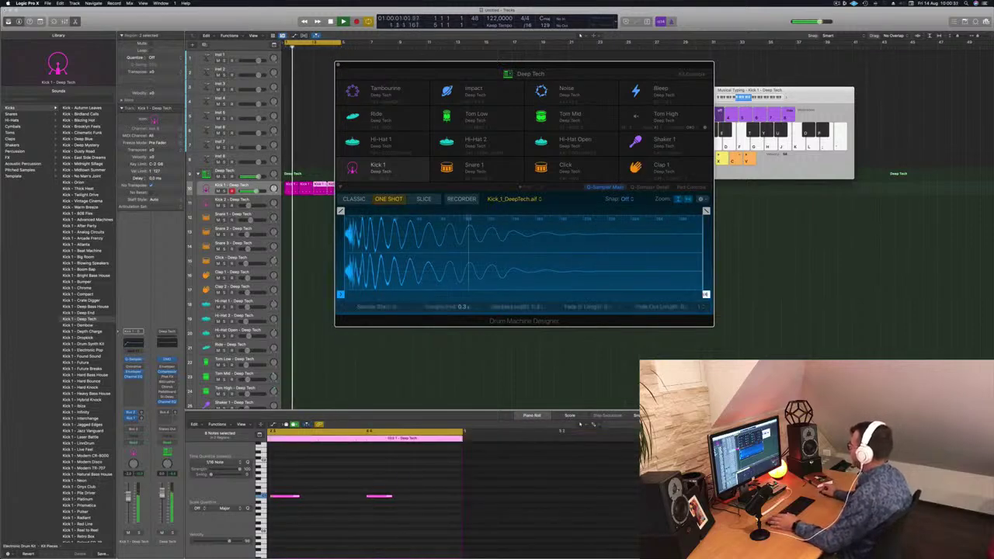
{"action": "left_click_drag", "start_coordinate": [706, 294], "coordinate": [526, 293]}
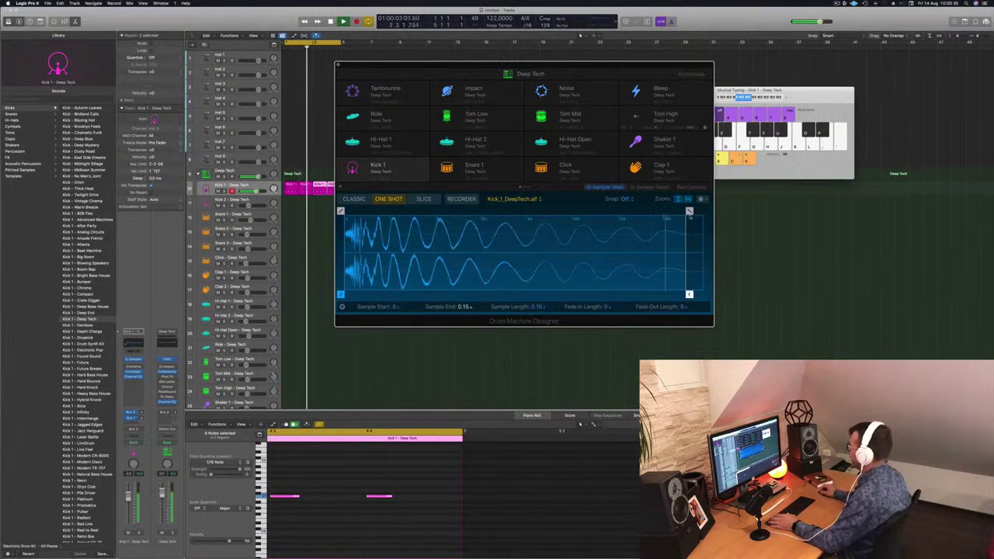
{"action": "left_click_drag", "start_coordinate": [688, 211], "coordinate": [504, 210]}
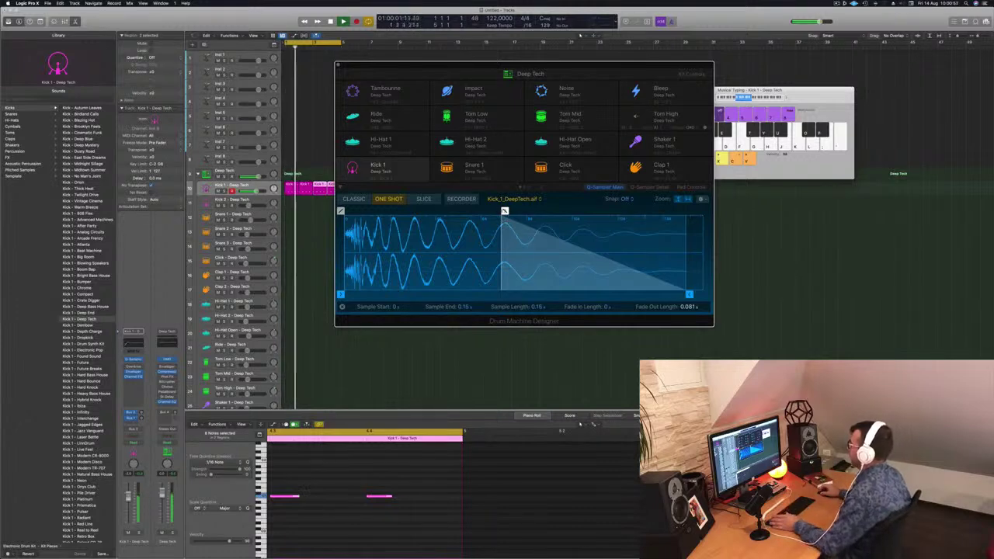
{"action": "left_click_drag", "start_coordinate": [505, 212], "coordinate": [518, 211]}
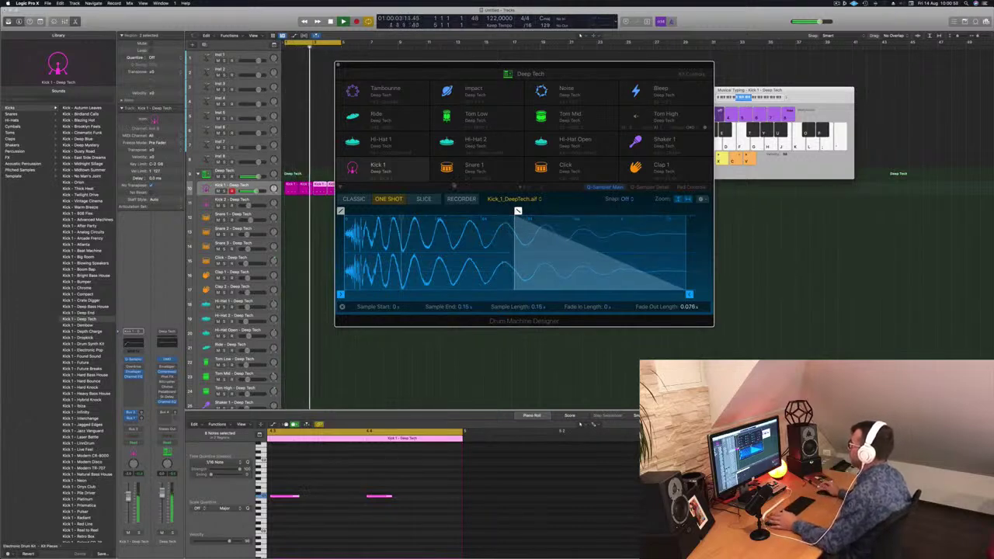
Try out the Kick 1 pad's sub and body controls and lower its pitch slightly
{"action": "left_click", "coordinate": [698, 188]}
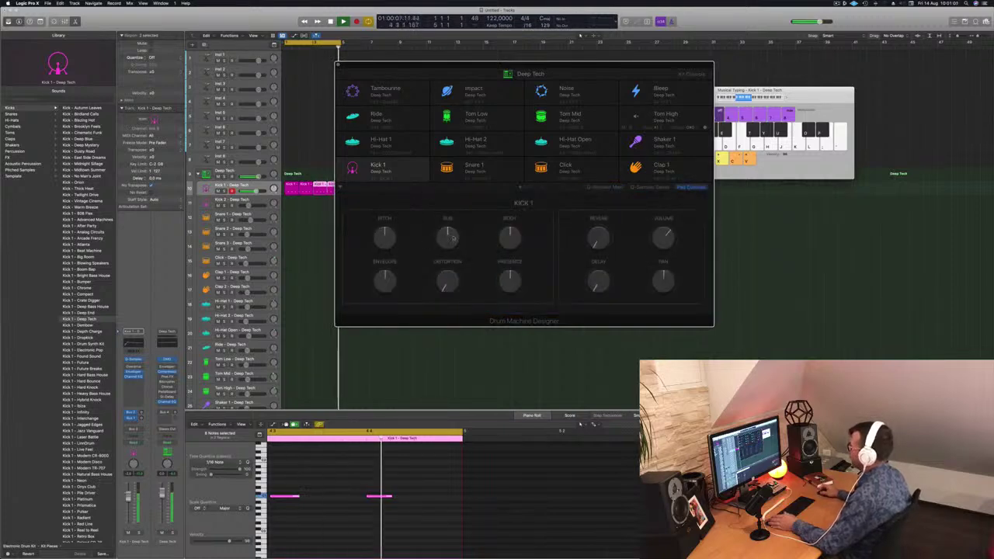
{"action": "mouse_move", "coordinate": [453, 238]}
{"action": "left_mouse_down"}
{"action": "mouse_move", "coordinate": [454, 215]}
{"action": "mouse_move", "coordinate": [453, 237]}
{"action": "left_mouse_up"}
{"action": "mouse_move", "coordinate": [513, 238]}
{"action": "left_mouse_down"}
{"action": "mouse_move", "coordinate": [513, 225]}
{"action": "mouse_move", "coordinate": [511, 239]}
{"action": "left_mouse_up"}
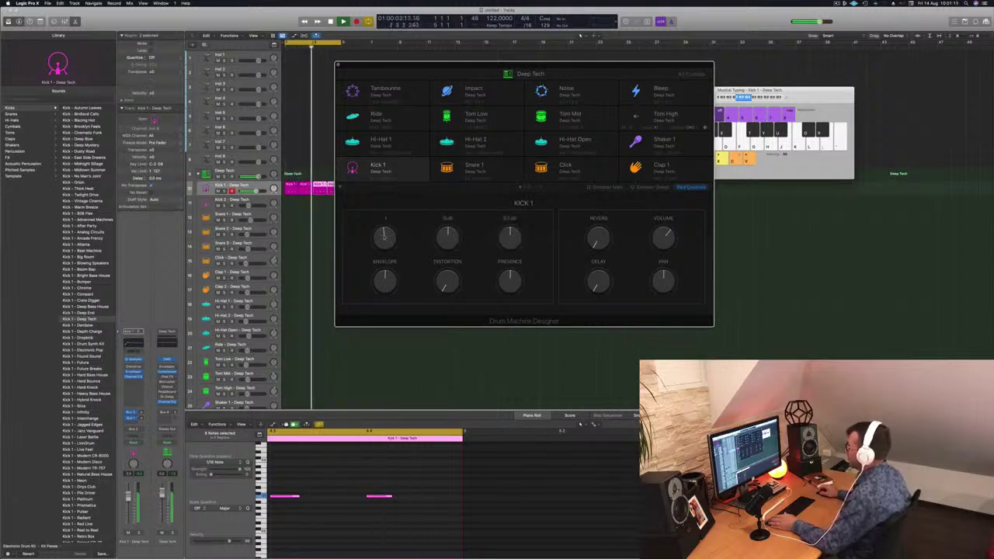
{"action": "left_click_drag", "start_coordinate": [384, 233], "coordinate": [385, 237]}
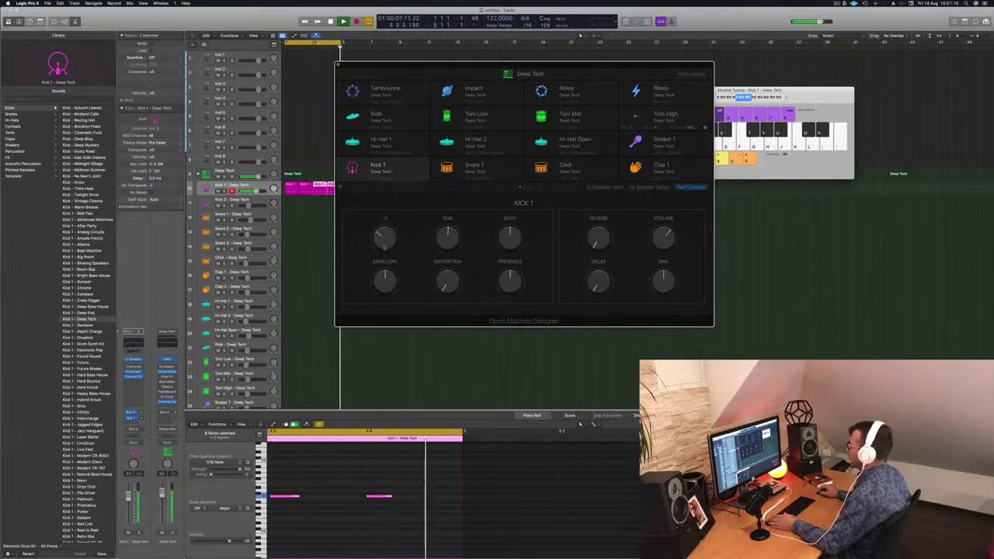
{"action": "left_click_drag", "start_coordinate": [385, 237], "coordinate": [385, 233]}
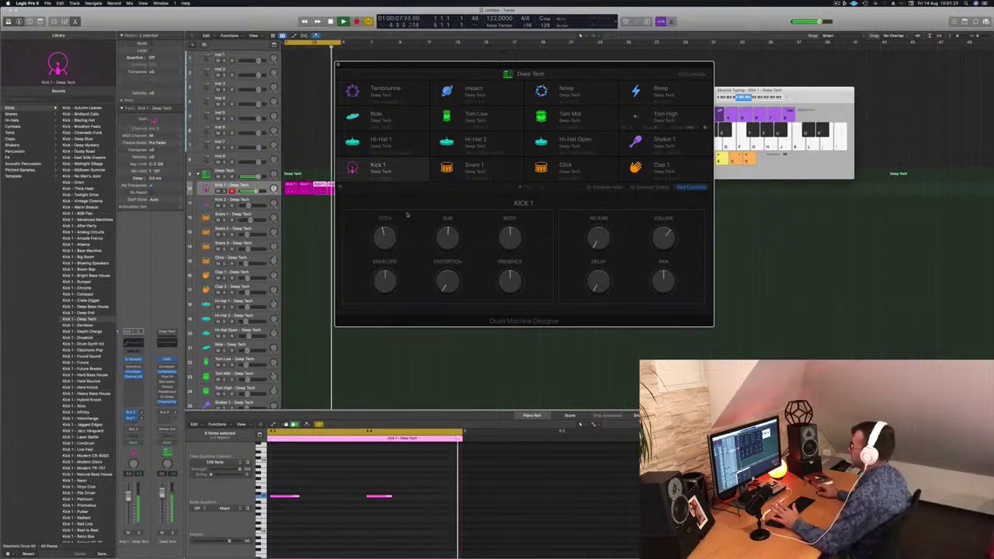
Add a small amount of distortion to the Kick 1 pad, lower its volume and close the Drum Machine Designer window
{"action": "left_click_drag", "start_coordinate": [574, 68], "coordinate": [635, 66]}
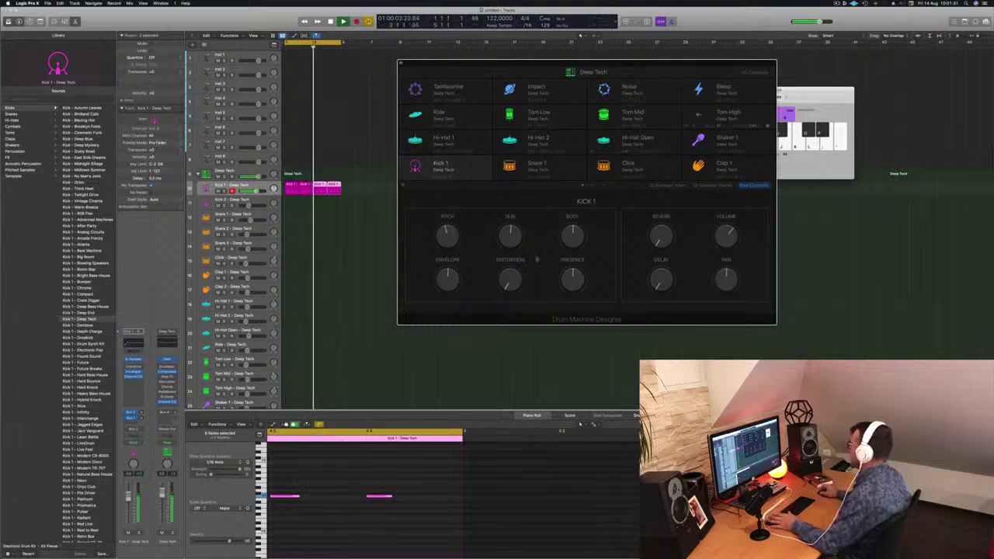
{"action": "left_click_drag", "start_coordinate": [511, 270], "coordinate": [512, 272]}
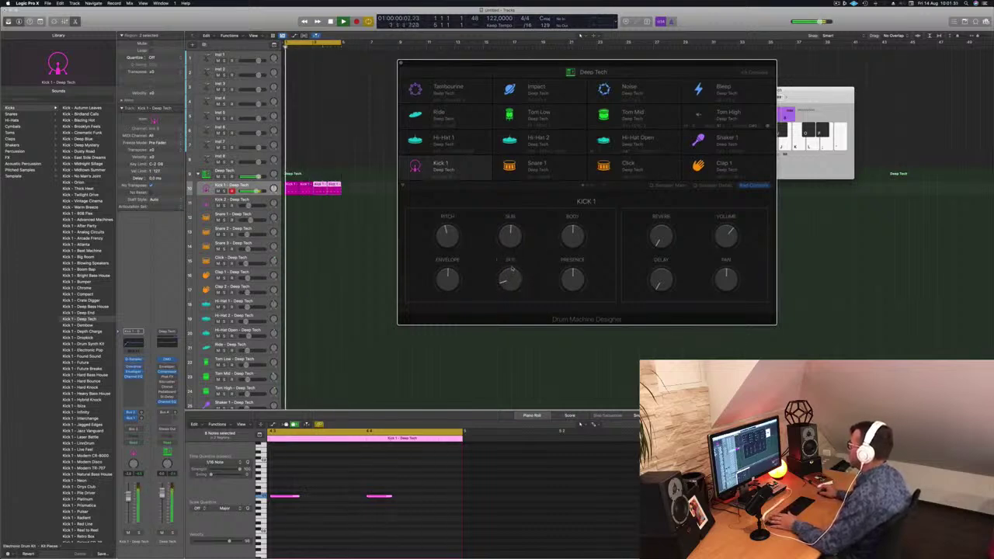
{"action": "left_click_drag", "start_coordinate": [512, 272], "coordinate": [511, 274]}
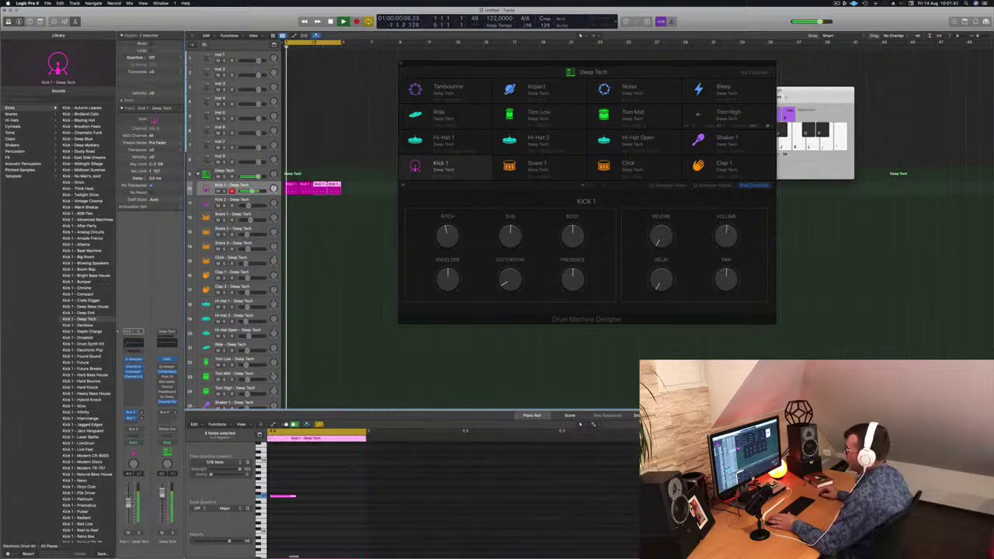
{"action": "left_click_drag", "start_coordinate": [505, 283], "coordinate": [504, 294]}
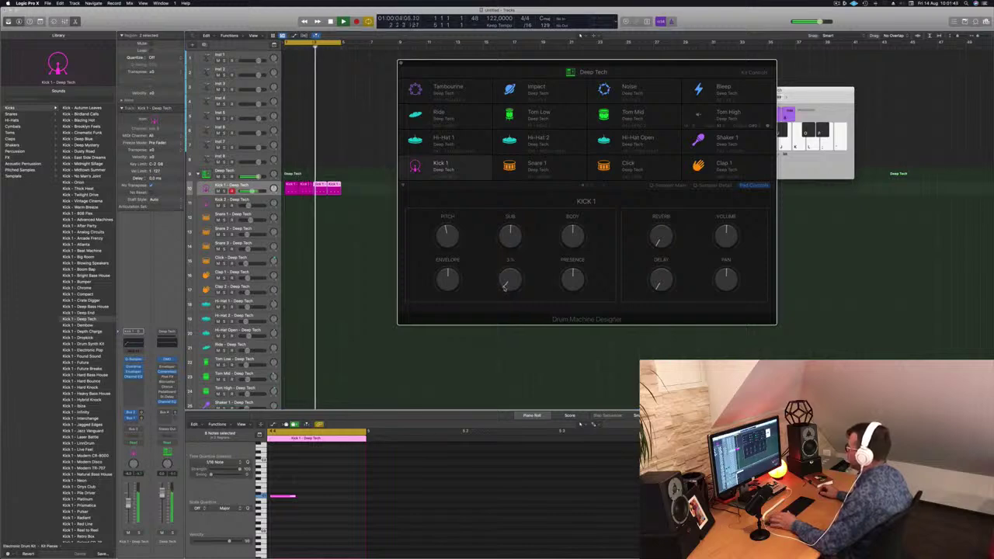
{"action": "left_click", "coordinate": [299, 494]}
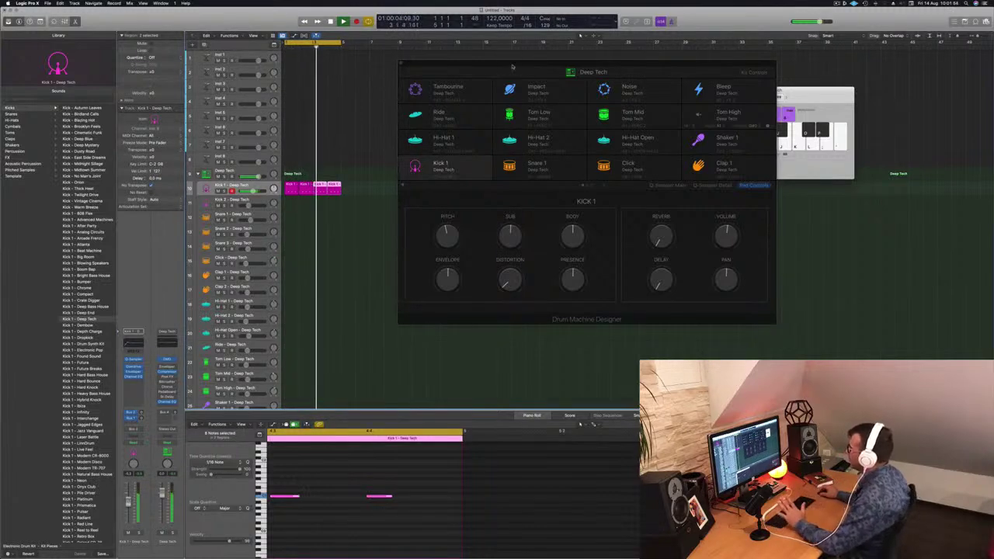
{"action": "left_click_drag", "start_coordinate": [514, 66], "coordinate": [566, 95]}
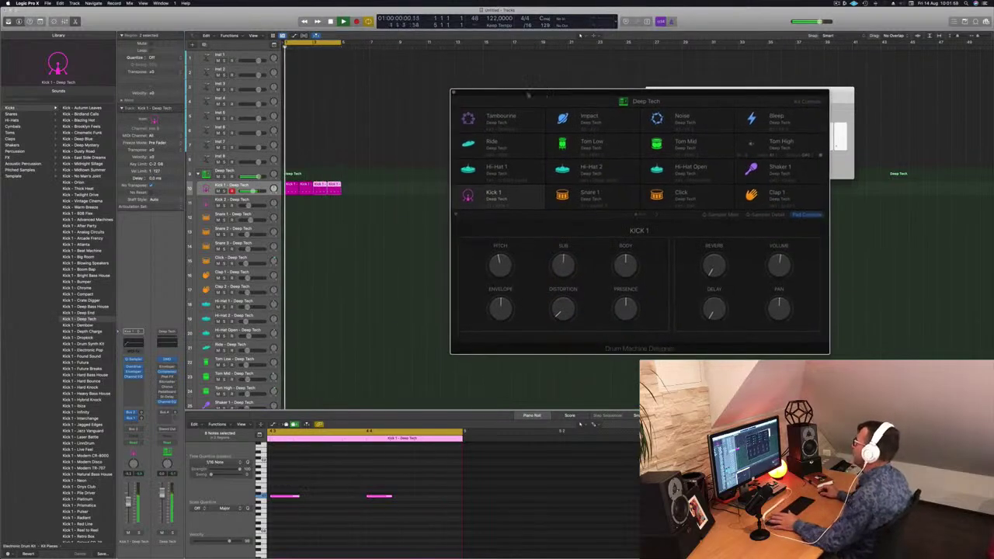
{"action": "left_click", "coordinate": [457, 94]}
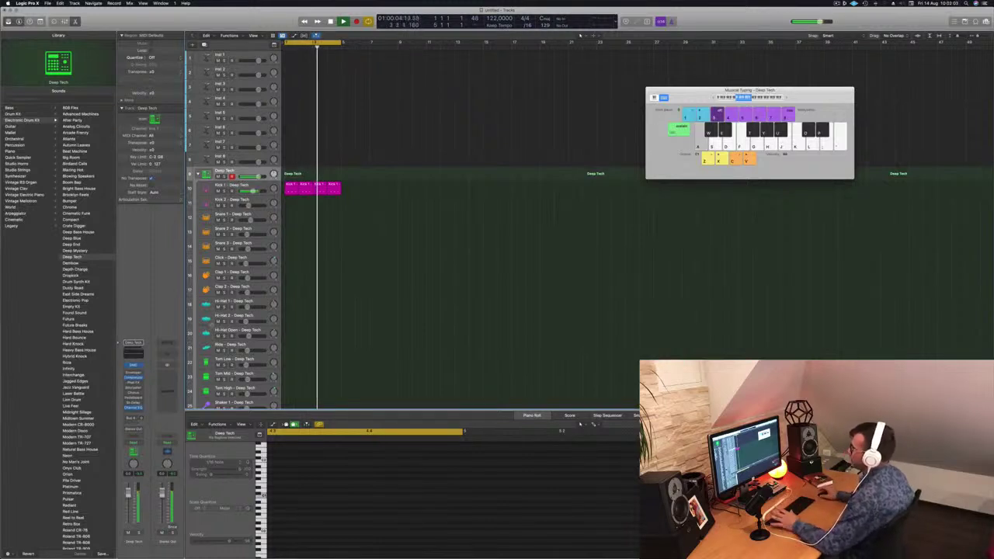
Copy the first one-bar Kick 1 region to the start of the Hi-Hat Open track
{"action": "left_click", "coordinate": [210, 189]}
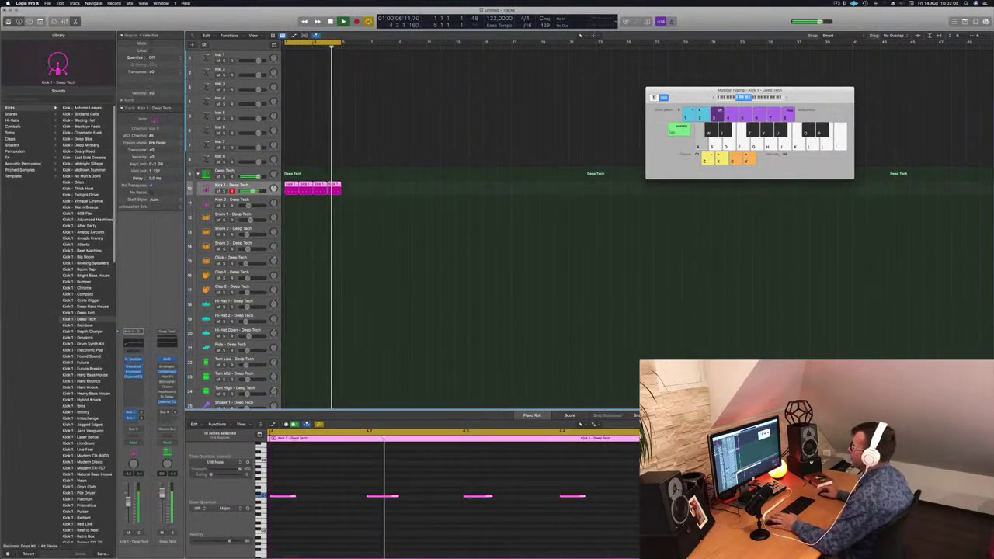
{"action": "left_click", "coordinate": [289, 185]}
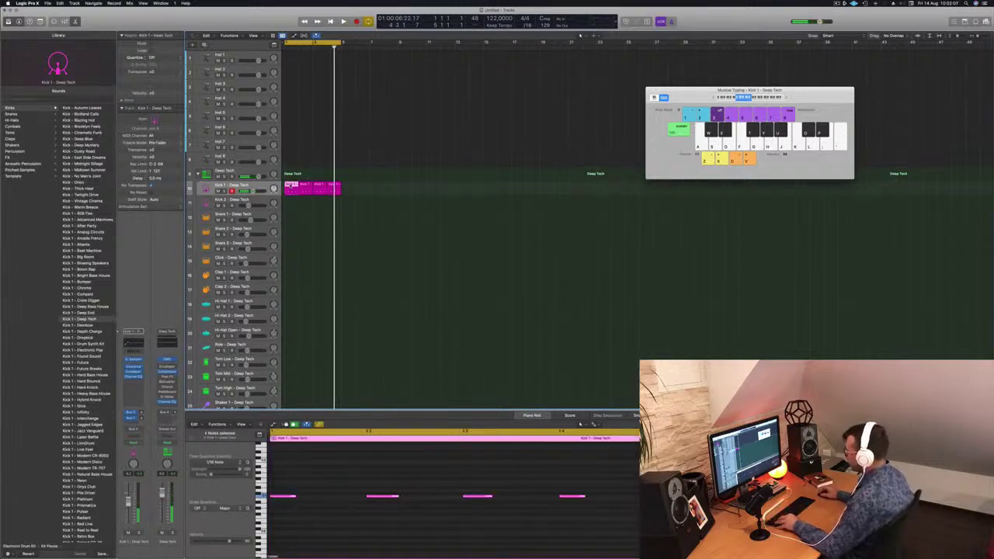
{"action": "left_click_drag", "start_coordinate": [291, 230], "coordinate": [287, 335]}
Shift all four notes of the copied Hi-Hat Open region half a beat later, onto the off-beats
{"action": "left_click_drag", "start_coordinate": [285, 484], "coordinate": [597, 512]}
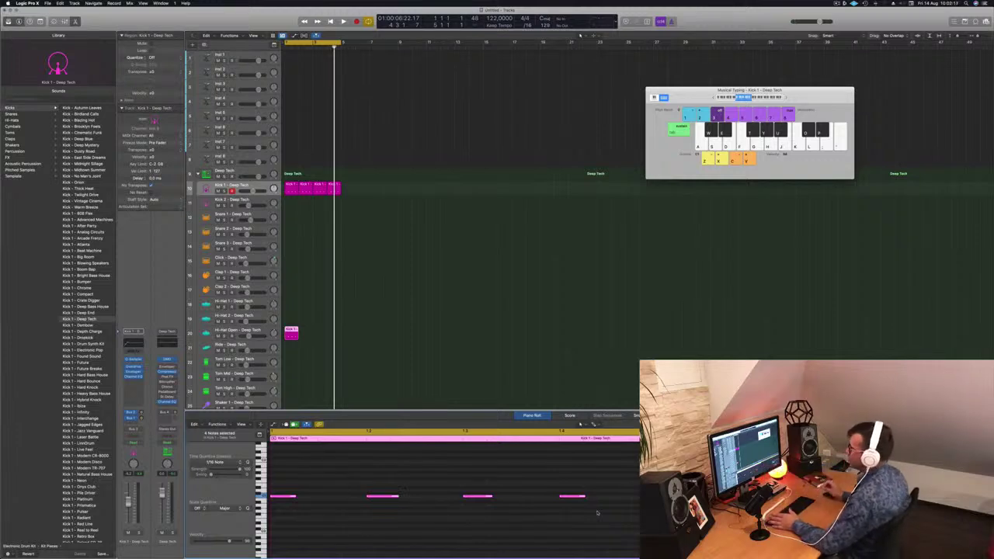
{"action": "key", "text": "space"}
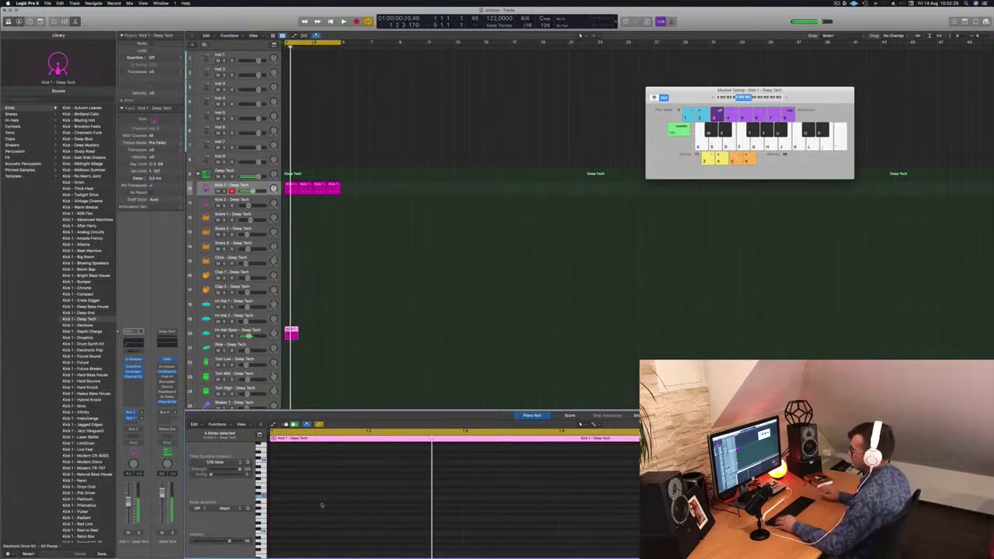
{"action": "scroll", "coordinate": [324, 503], "scroll_direction": "up", "scroll_amount": 5}
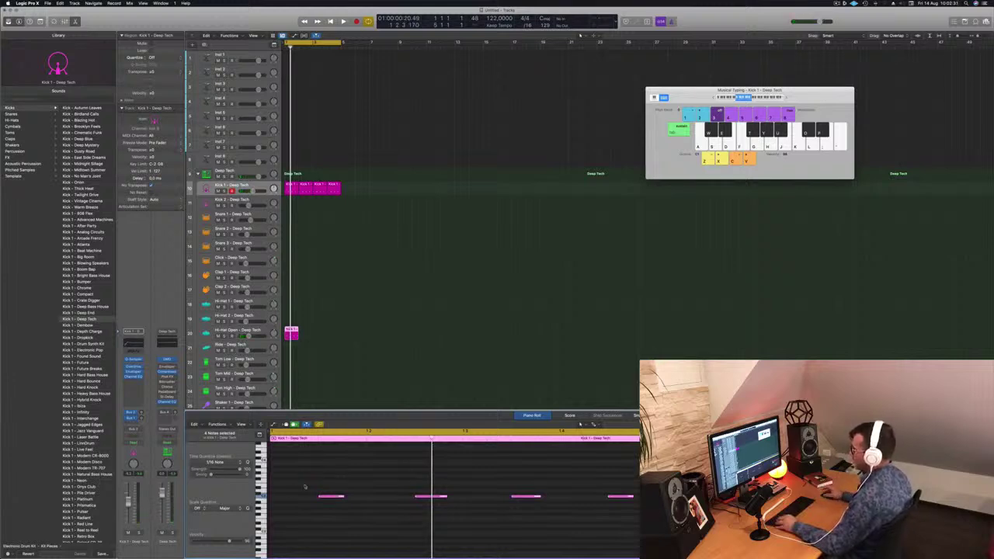
Open the Hi-Hat Open track's Quick Sampler and copy the off-beat region until it fills four bars
{"action": "left_click", "coordinate": [263, 336]}
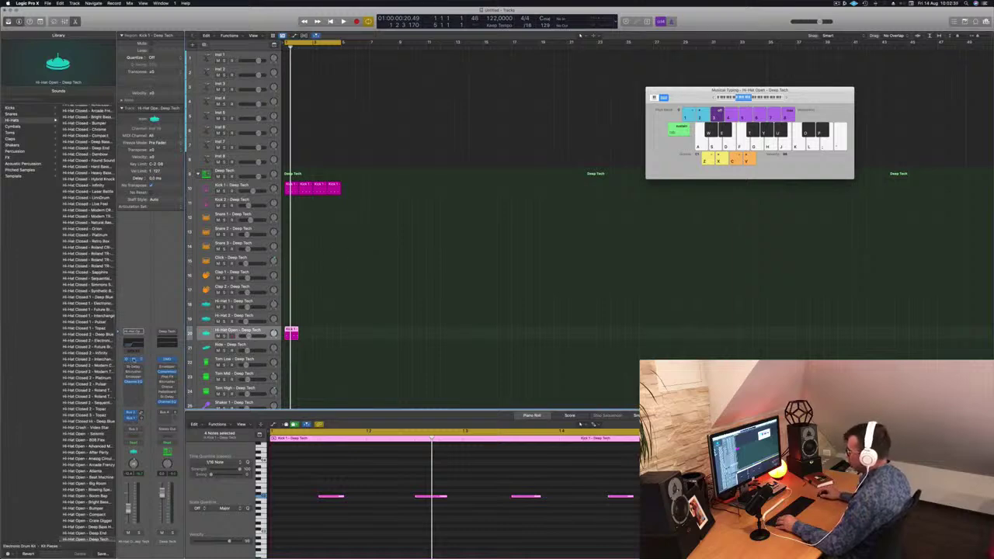
{"action": "left_click", "coordinate": [133, 361]}
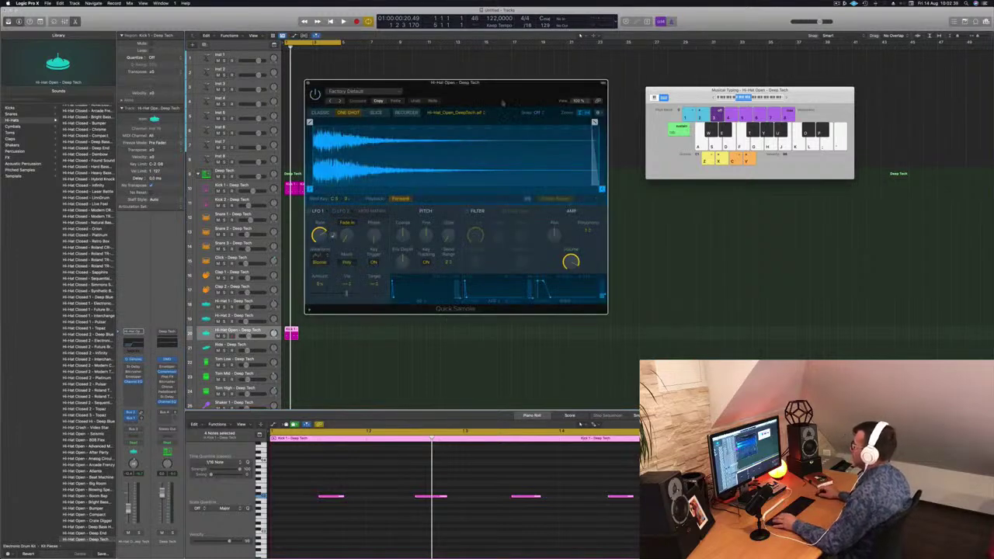
{"action": "left_click_drag", "start_coordinate": [506, 95], "coordinate": [540, 118]}
{"action": "key", "text": "space"}
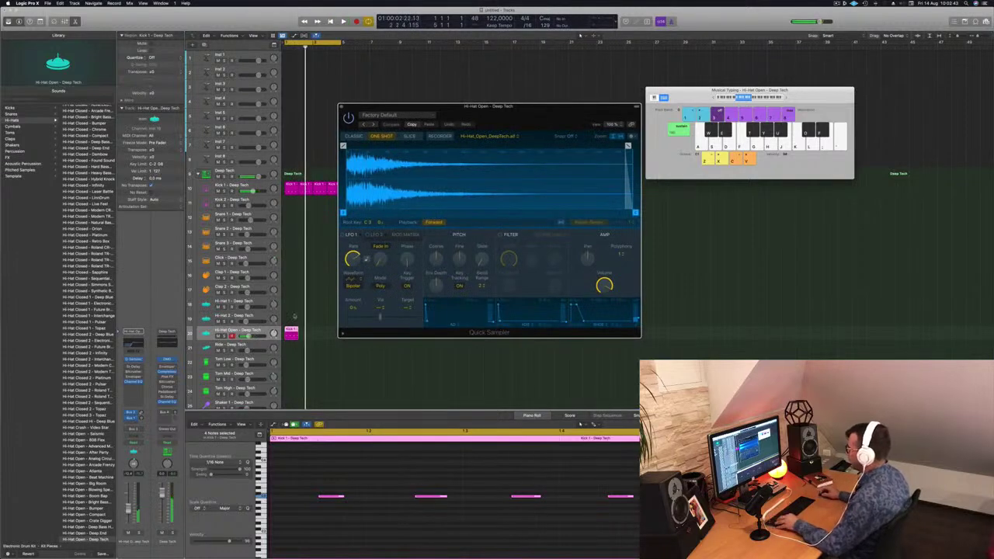
{"action": "mouse_move", "coordinate": [304, 333]}
{"action": "left_mouse_down"}
{"action": "mouse_move", "coordinate": [286, 330]}
{"action": "mouse_move", "coordinate": [323, 332]}
{"action": "left_mouse_up"}
{"action": "key", "text": "space"}
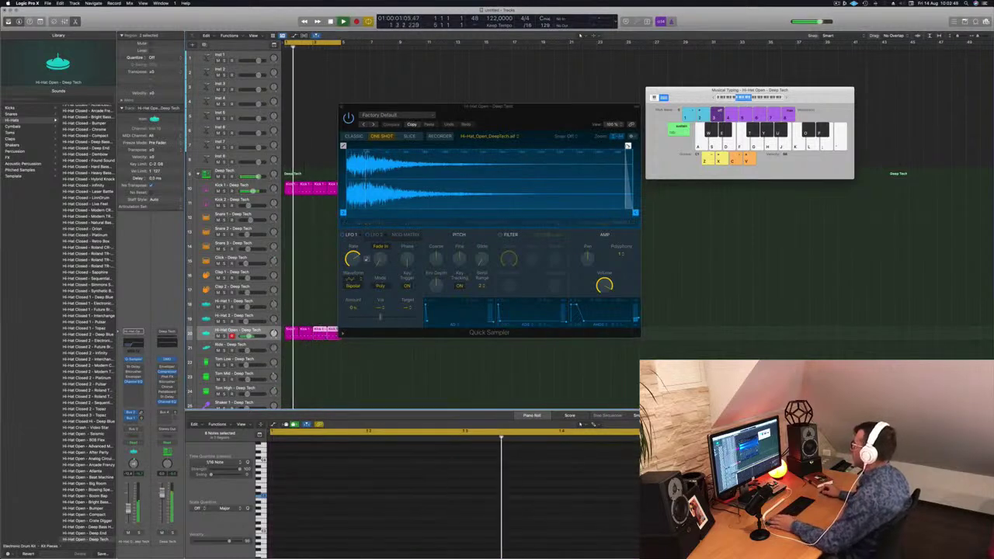
Lengthen the open hi-hat sample's fade-out to over half the sample and transpose the selected notes up two semitones
{"action": "left_click_drag", "start_coordinate": [628, 146], "coordinate": [462, 146]}
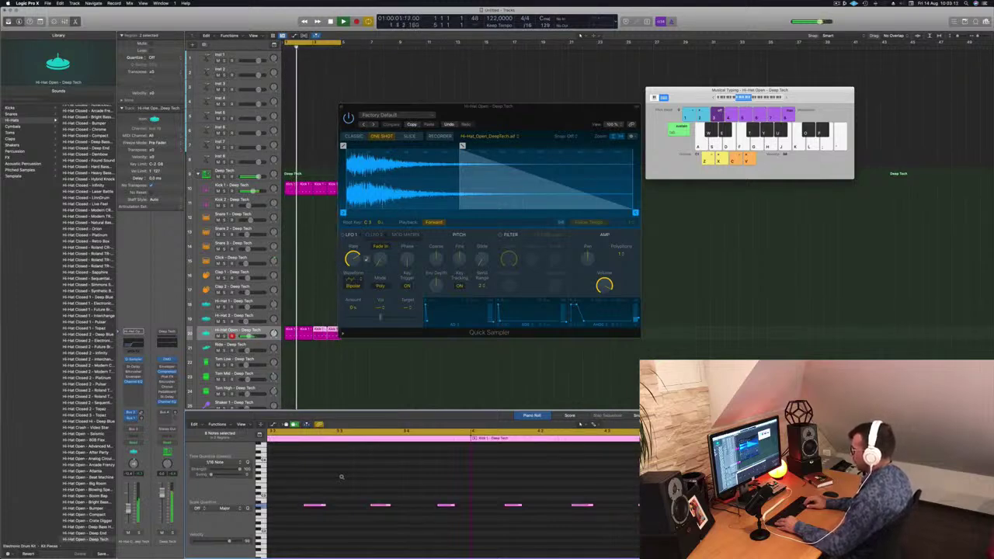
{"action": "key", "text": "alt+Up"}
{"action": "key", "text": "alt+Up"}
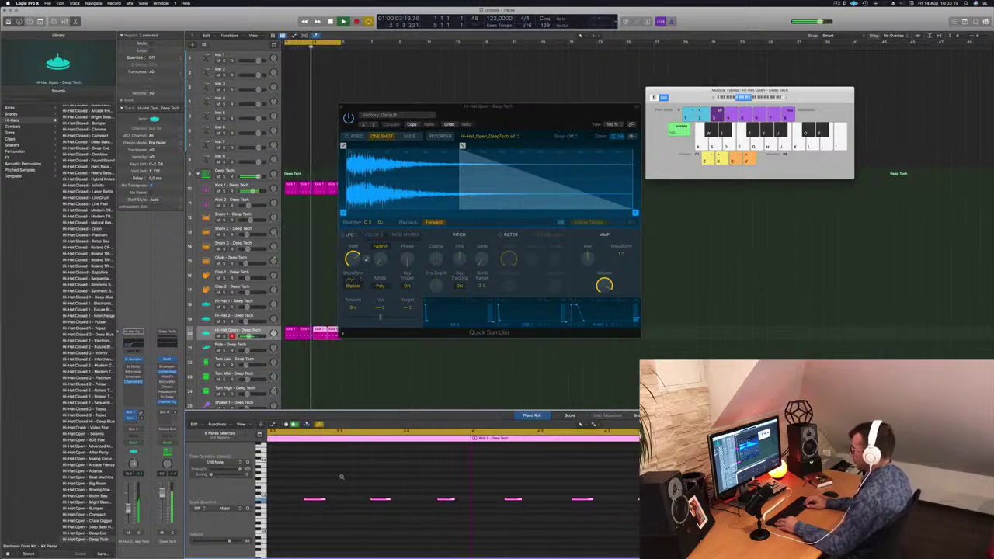
{"action": "key", "text": "Return"}
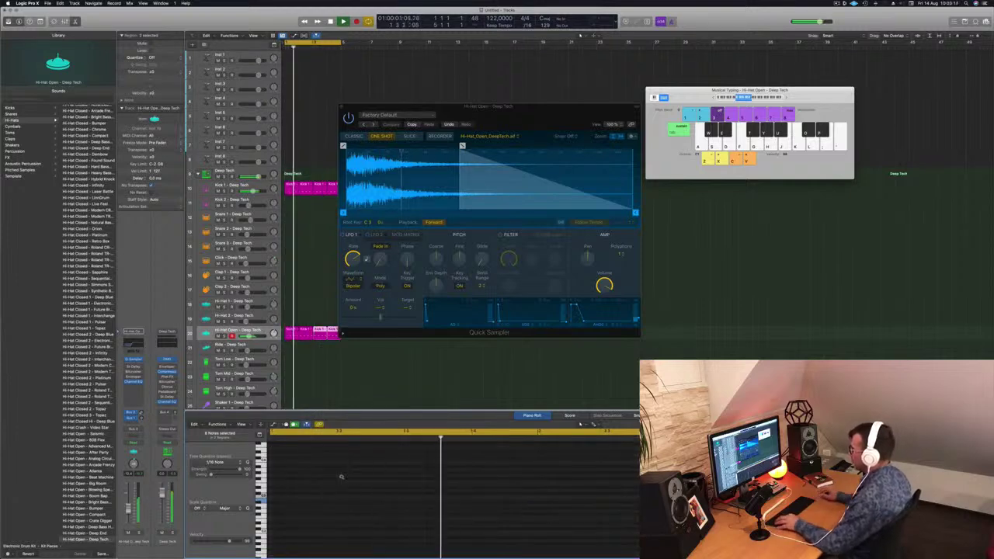
{"action": "left_click", "coordinate": [334, 349]}
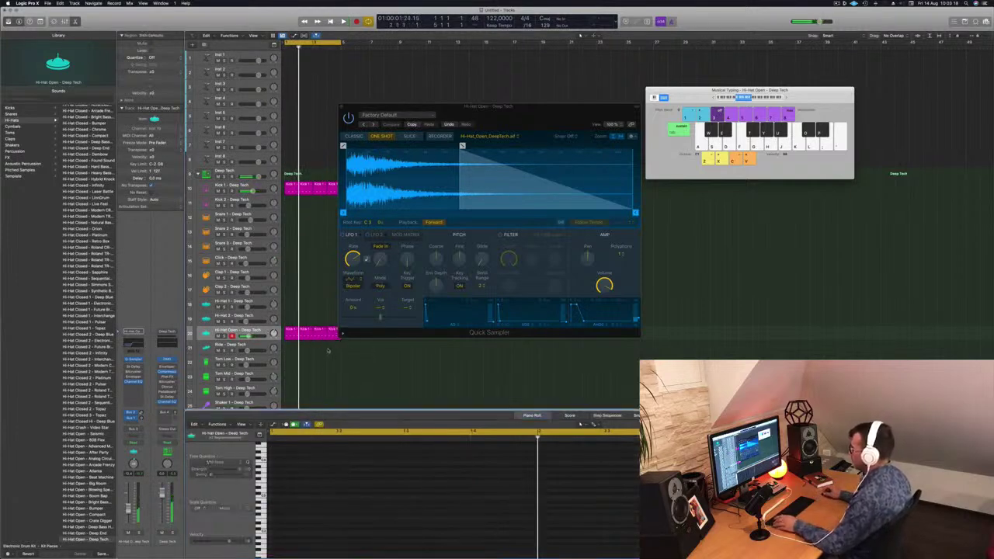
Replace the Hi-Hat Open regions after the first with copies of the first region, filling four bars, and play the groove
{"action": "left_click", "coordinate": [294, 333]}
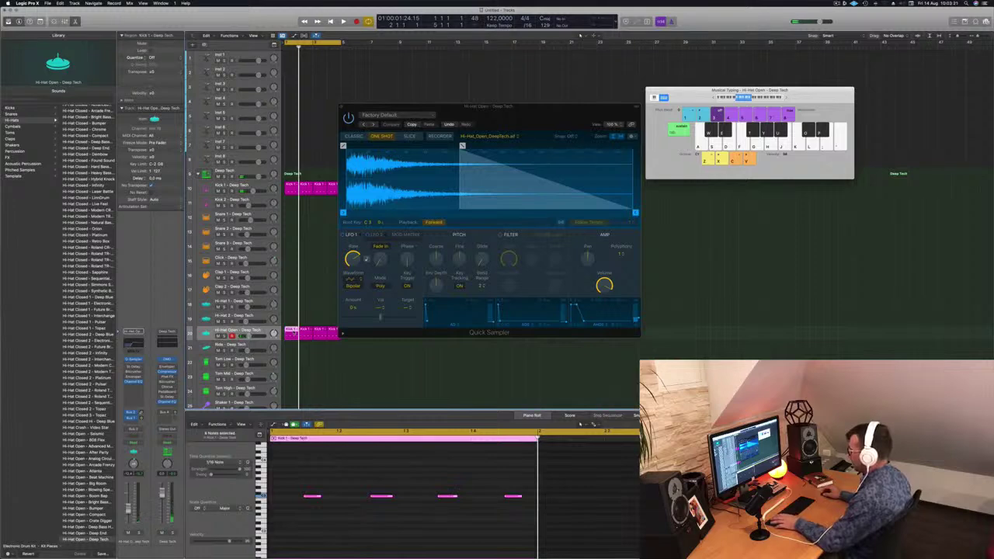
{"action": "mouse_move", "coordinate": [305, 347]}
{"action": "left_mouse_down"}
{"action": "mouse_move", "coordinate": [338, 340]}
{"action": "mouse_move", "coordinate": [304, 334]}
{"action": "mouse_move", "coordinate": [322, 337]}
{"action": "left_mouse_up"}
{"action": "key", "text": "Delete"}
{"action": "left_click", "coordinate": [291, 333]}
{"action": "left_click", "coordinate": [288, 335], "text": "shift"}
{"action": "key", "text": "space"}
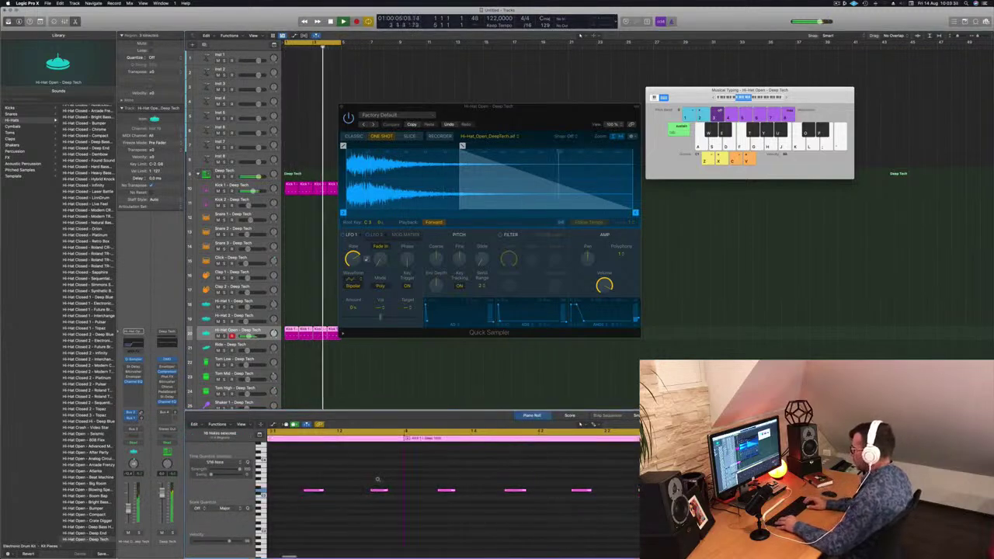
Transpose all the Hi-Hat Open notes down five semitones while the groove plays
{"action": "key", "text": "alt+Down"}
{"action": "key", "text": "alt+Down"}
{"action": "key", "text": "alt+Down"}
{"action": "key", "text": "alt+Down"}
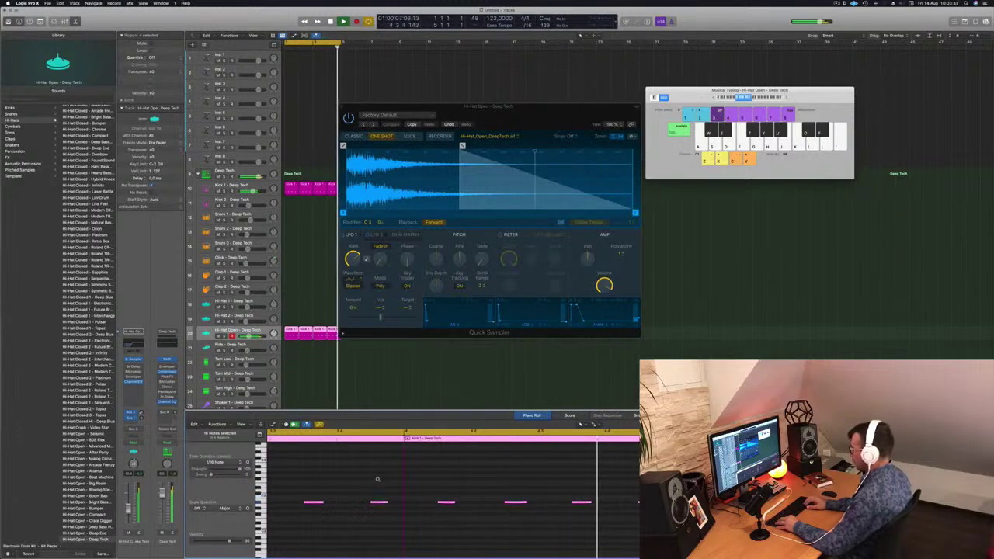
{"action": "key", "text": "alt+Down"}
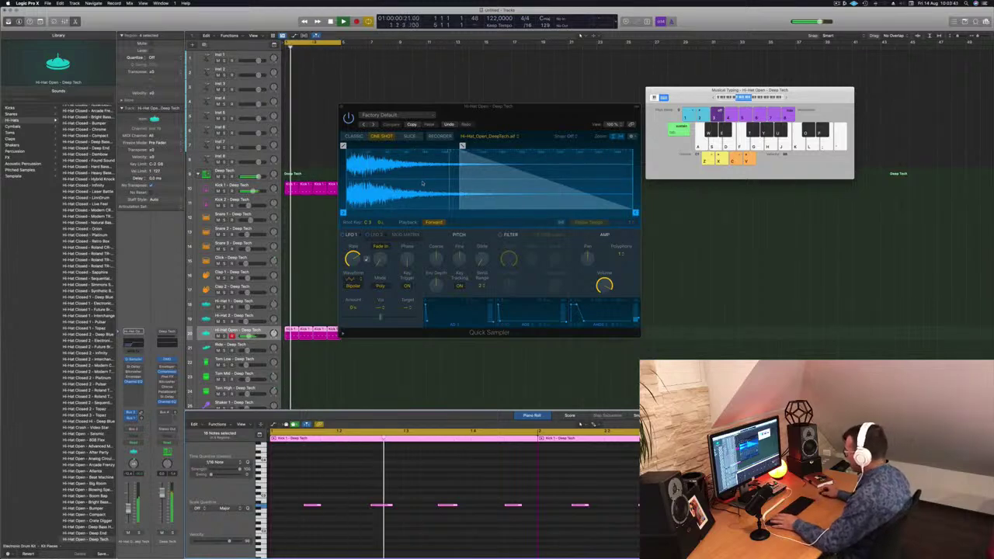
Lengthen the open hi-hat sample's fade-out to about 0.24 s and turn on the LP 12dB Lush filter, adjusting its cutoff
{"action": "left_click_drag", "start_coordinate": [462, 145], "coordinate": [402, 145]}
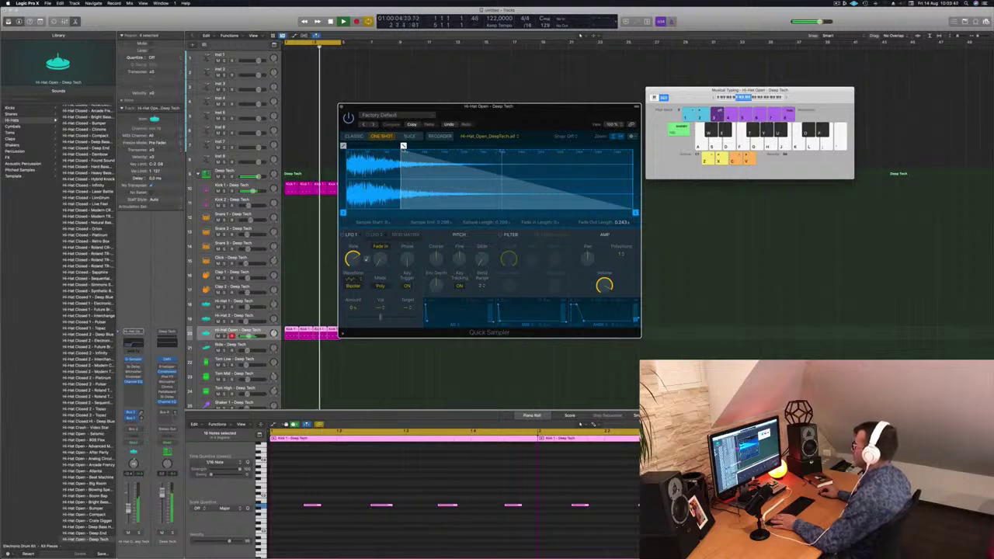
{"action": "mouse_move", "coordinate": [636, 212]}
{"action": "left_mouse_down"}
{"action": "mouse_move", "coordinate": [533, 214]}
{"action": "mouse_move", "coordinate": [646, 217]}
{"action": "left_mouse_up"}
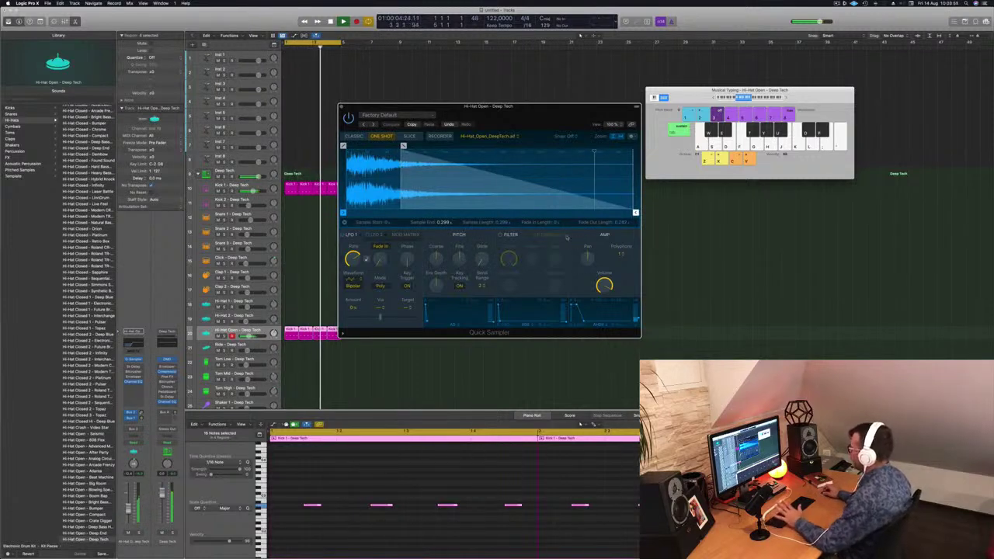
{"action": "left_click", "coordinate": [499, 235]}
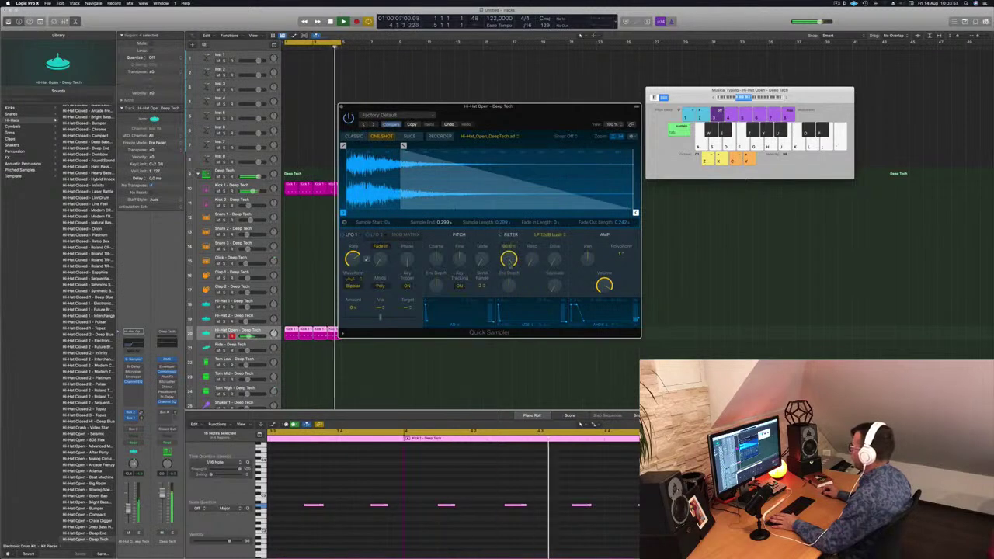
{"action": "left_click_drag", "start_coordinate": [508, 260], "coordinate": [509, 293]}
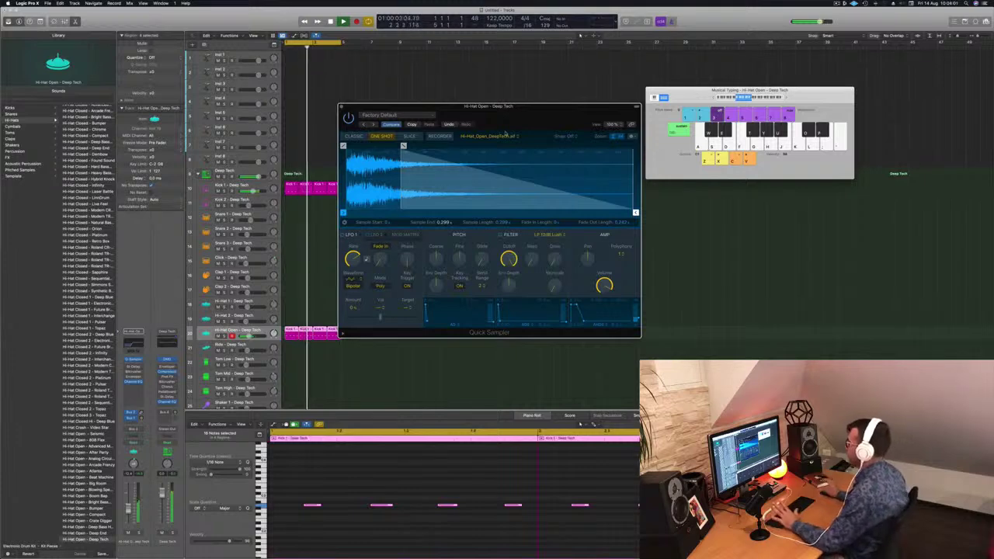
{"action": "left_click_drag", "start_coordinate": [517, 115], "coordinate": [529, 117]}
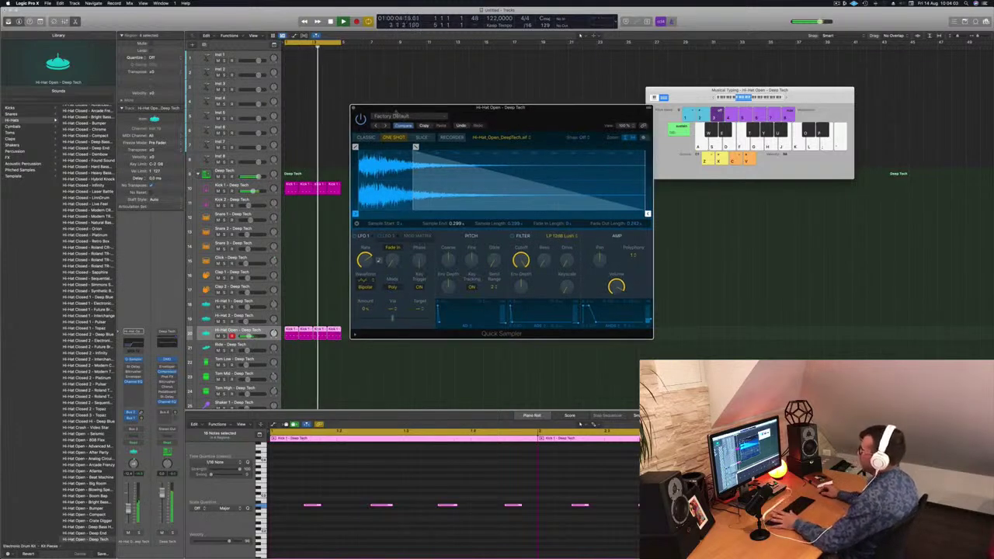
{"action": "left_click", "coordinate": [353, 108]}
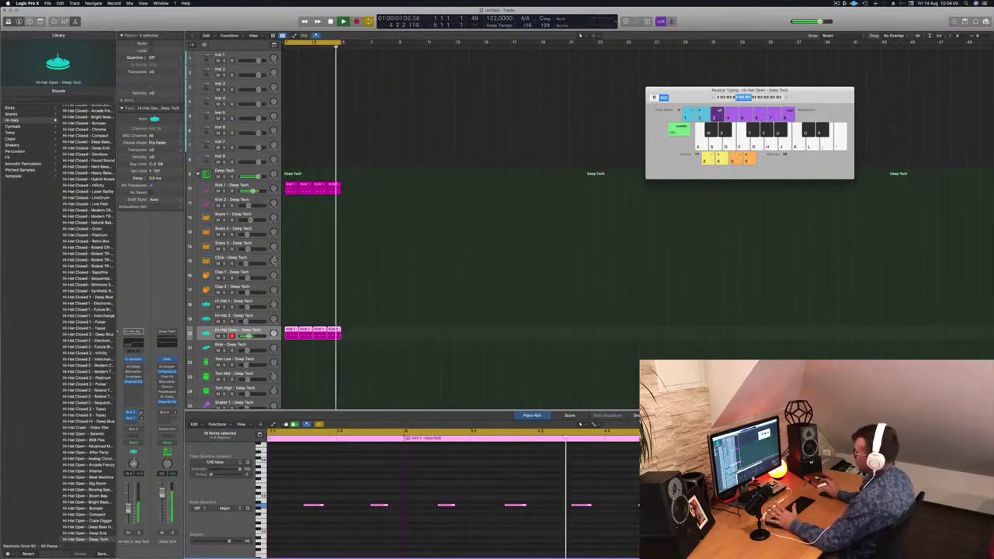
{"action": "key", "text": "space"}
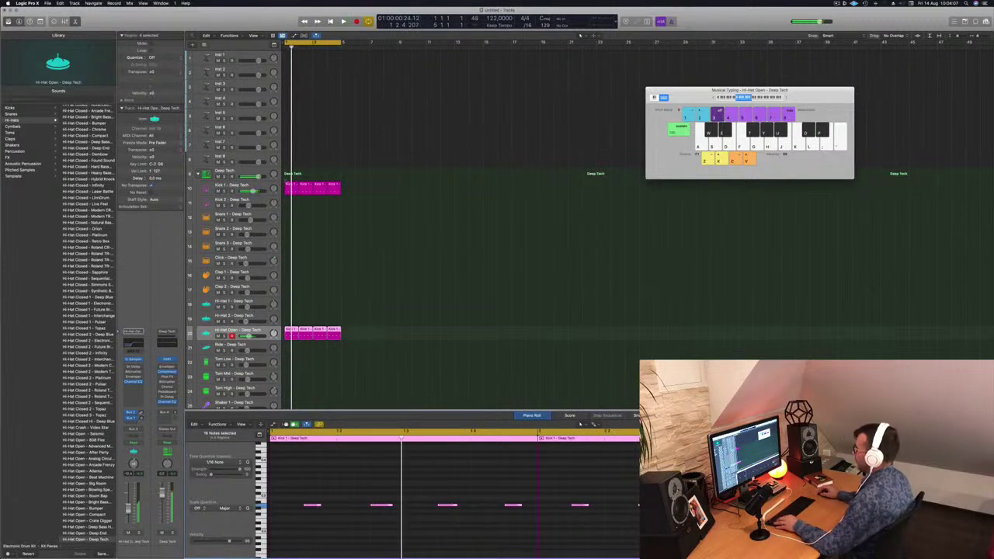
Copy the first Kick 1 region to the start of the Kick 2 track and duplicate it to fill four bars
{"action": "left_click", "coordinate": [291, 186]}
{"action": "left_click_drag", "start_coordinate": [291, 187], "coordinate": [290, 202]}
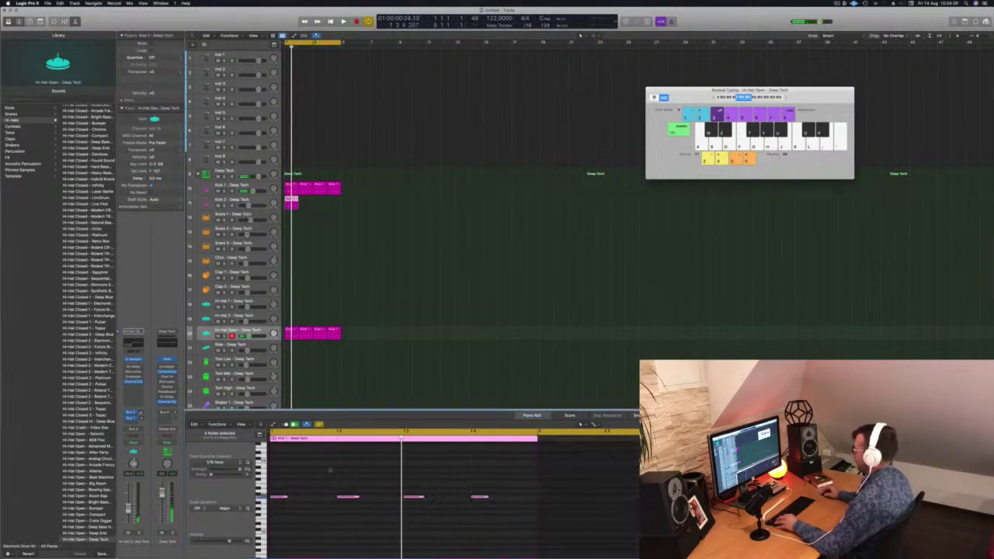
{"action": "left_click_drag", "start_coordinate": [270, 487], "coordinate": [489, 518]}
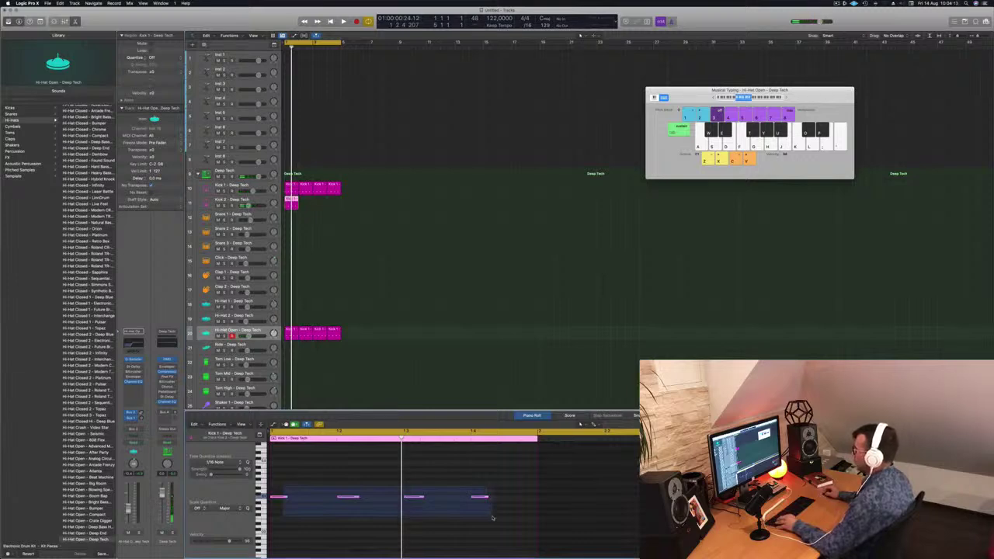
{"action": "left_click_drag", "start_coordinate": [492, 518], "coordinate": [493, 517]}
{"action": "key", "text": "space"}
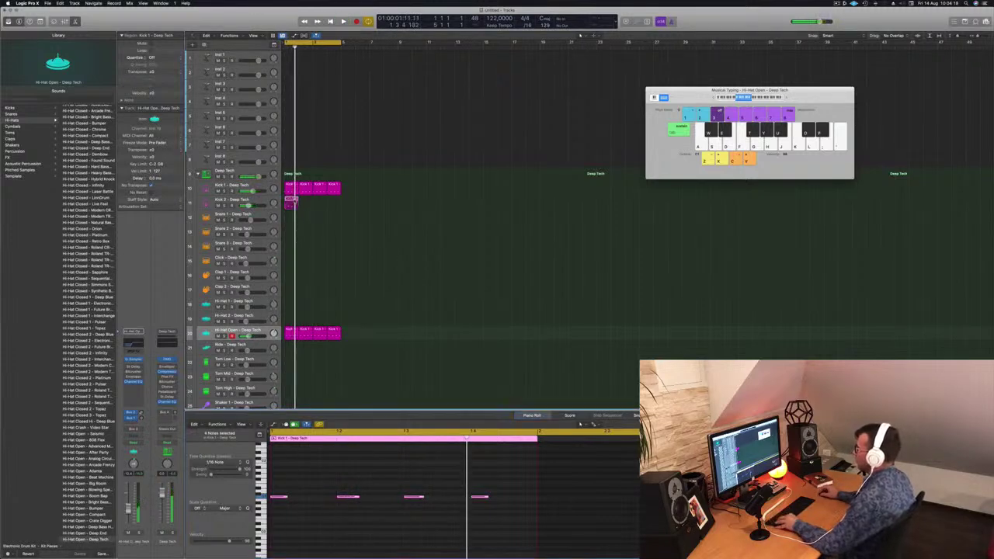
{"action": "left_click_drag", "start_coordinate": [289, 201], "coordinate": [319, 204]}
{"action": "left_click", "coordinate": [290, 203], "text": "shift"}
{"action": "key", "text": "space"}
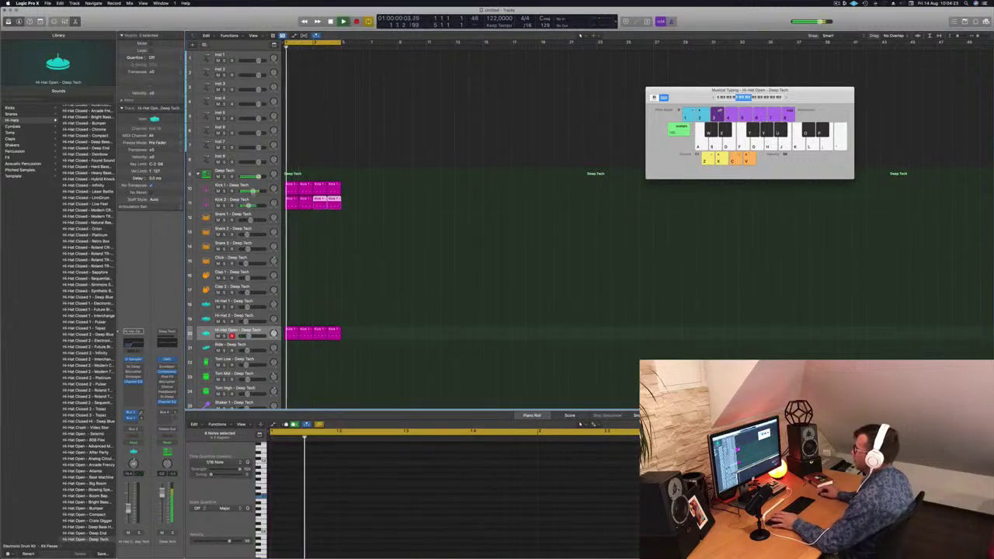
Lower the Kick 2 track's volume slightly and listen to it with the rest of the groove
{"action": "left_click_drag", "start_coordinate": [248, 206], "coordinate": [246, 206]}
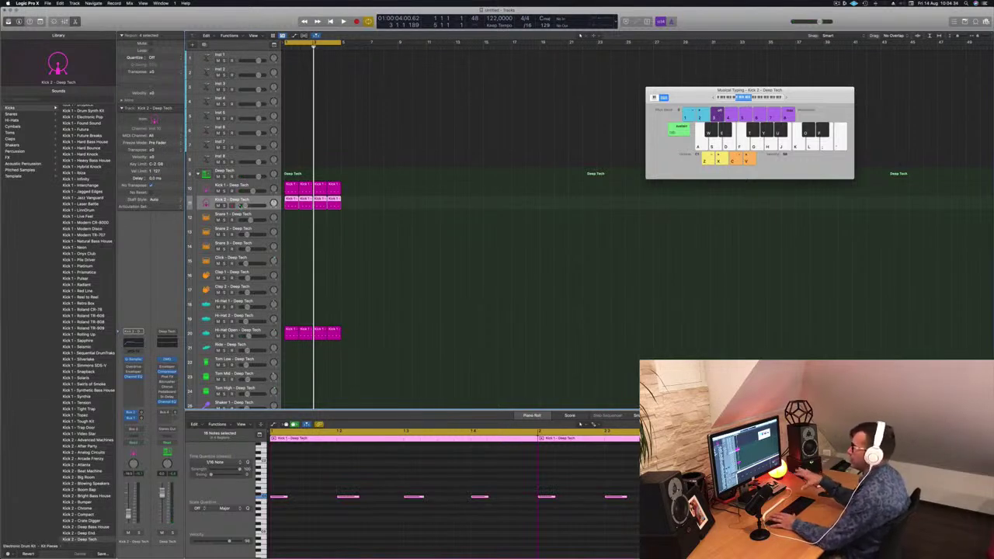
{"action": "key", "text": "space"}
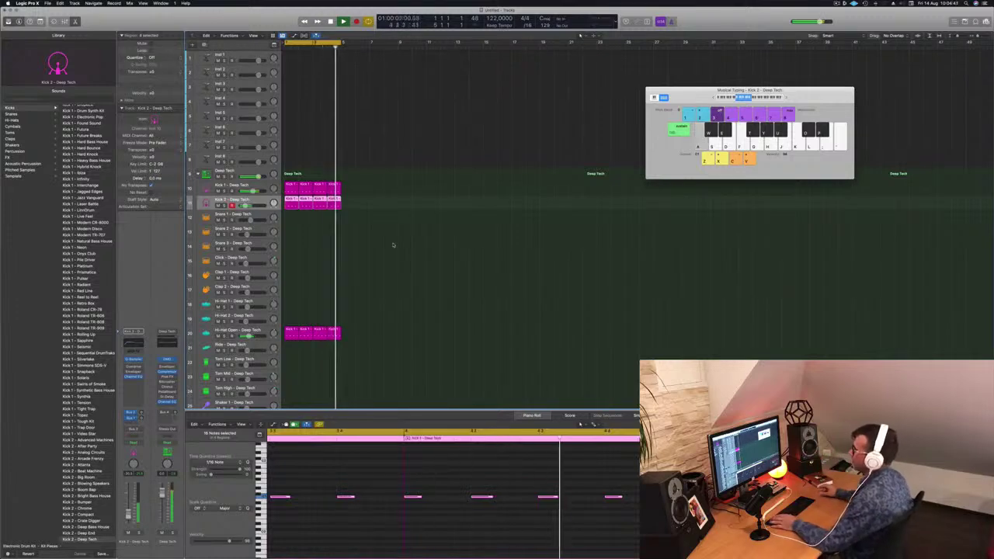
{"action": "key", "text": "space"}
Copy the first Kick 2 region to the Snare 1 track, keeping only two notes on beats 2 and 4 at a higher pitch
{"action": "left_click", "coordinate": [294, 220]}
{"action": "left_click_drag", "start_coordinate": [291, 205], "coordinate": [291, 219]}
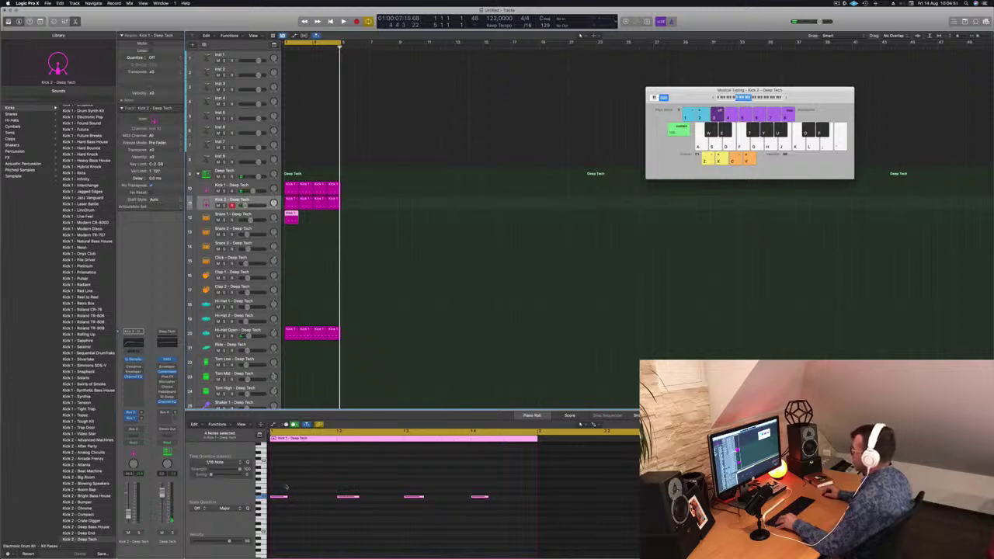
{"action": "left_click_drag", "start_coordinate": [284, 486], "coordinate": [496, 516]}
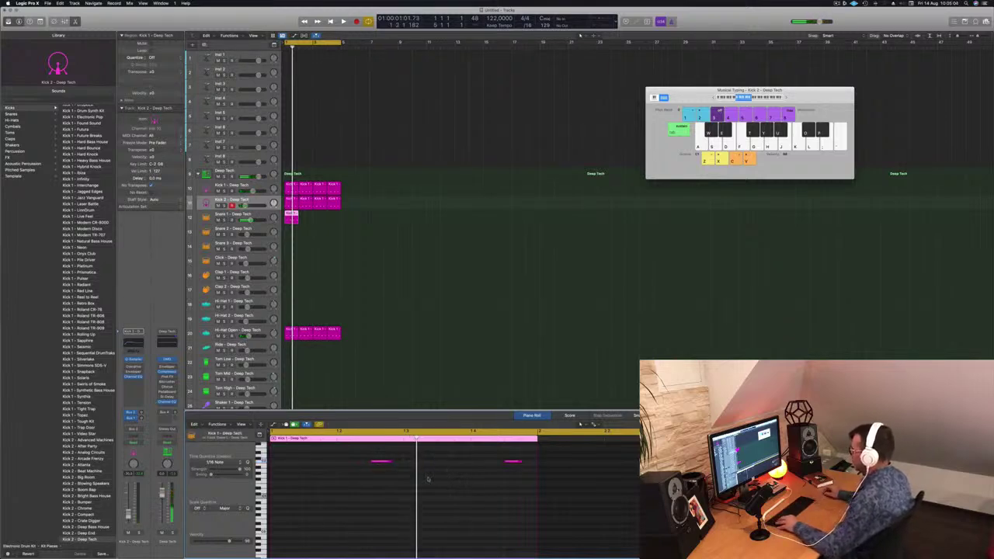
{"action": "left_click_drag", "start_coordinate": [369, 483], "coordinate": [536, 462]}
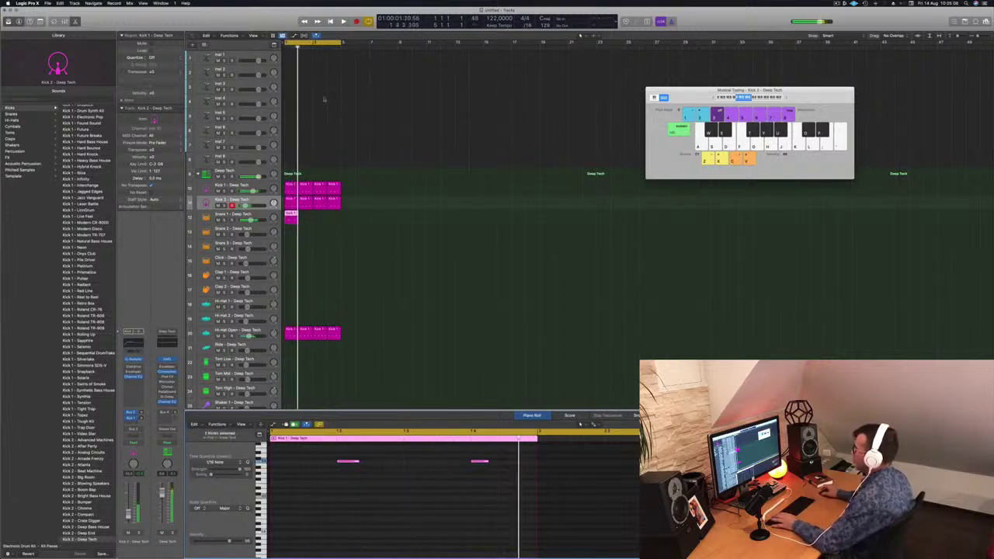
Duplicate the Snare 1 region to fill four bars and lower the Snare 1 track's volume slightly
{"action": "left_click_drag", "start_coordinate": [292, 213], "coordinate": [319, 219]}
{"action": "key", "text": "space"}
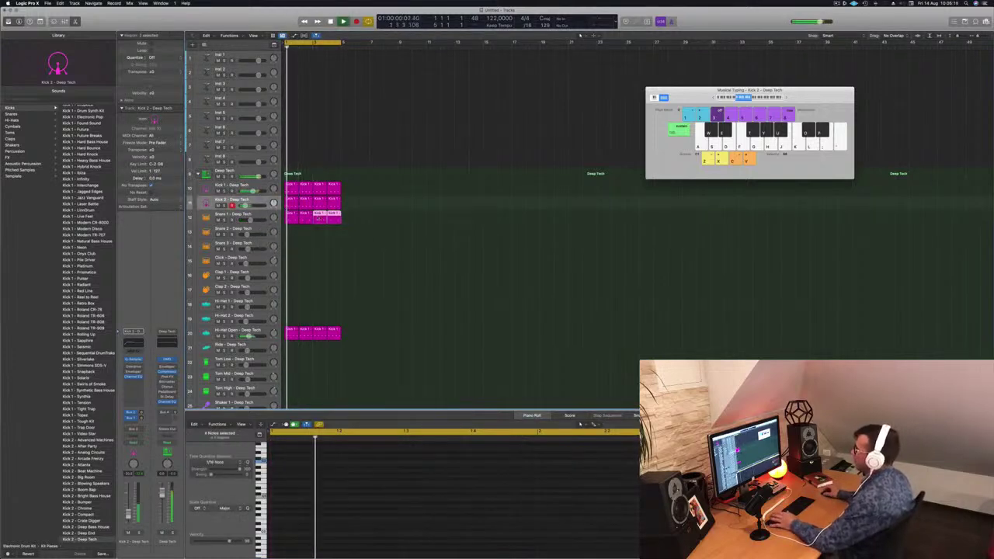
{"action": "left_click", "coordinate": [252, 215]}
{"action": "left_click_drag", "start_coordinate": [251, 219], "coordinate": [249, 221]}
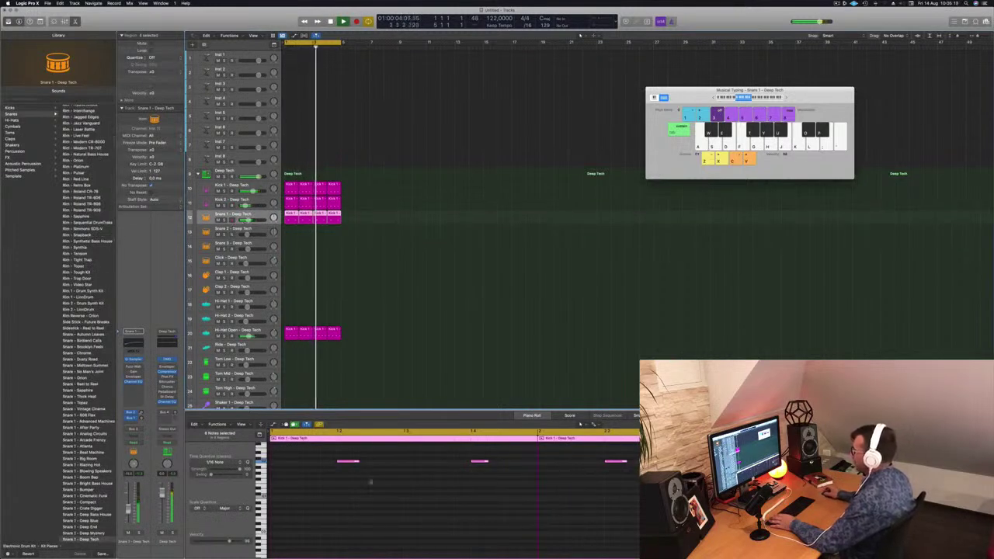
{"action": "left_click", "coordinate": [345, 269]}
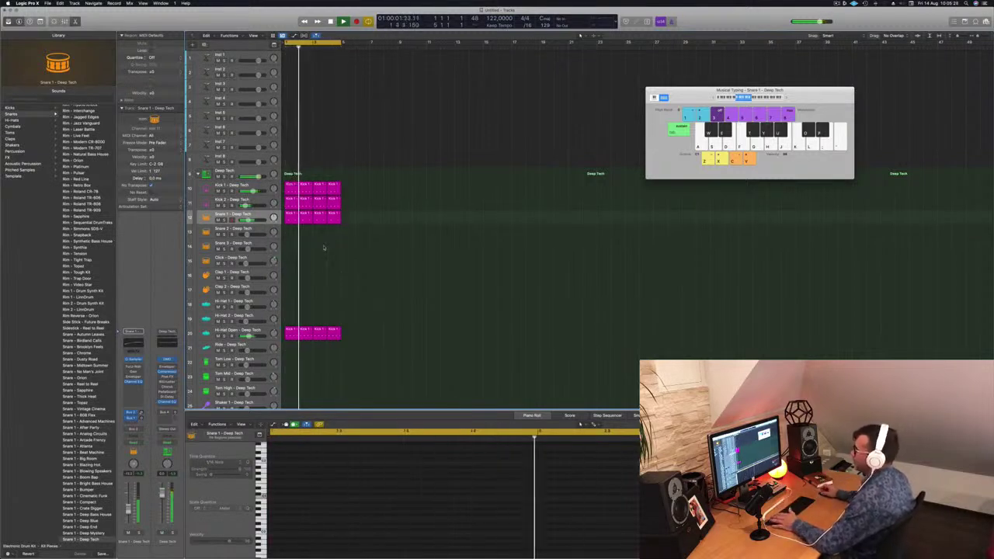
Copy the first Snare 1 region to the Clap 1 track and reduce it to a single note on beat 1
{"action": "left_click", "coordinate": [291, 215]}
{"action": "left_click_drag", "start_coordinate": [291, 220], "coordinate": [290, 280]}
{"action": "scroll", "coordinate": [338, 505], "scroll_direction": "down", "scroll_amount": 2}
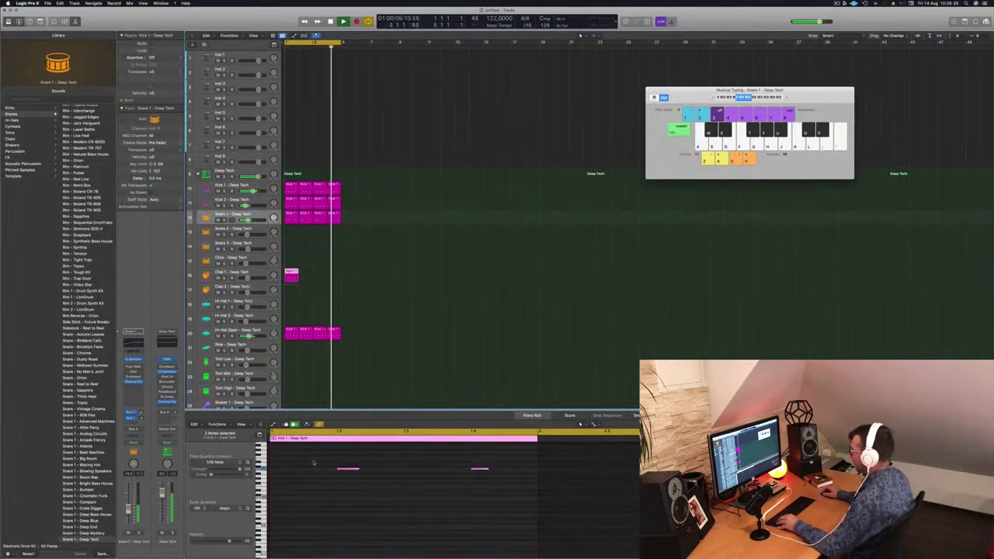
{"action": "left_click_drag", "start_coordinate": [314, 464], "coordinate": [523, 499]}
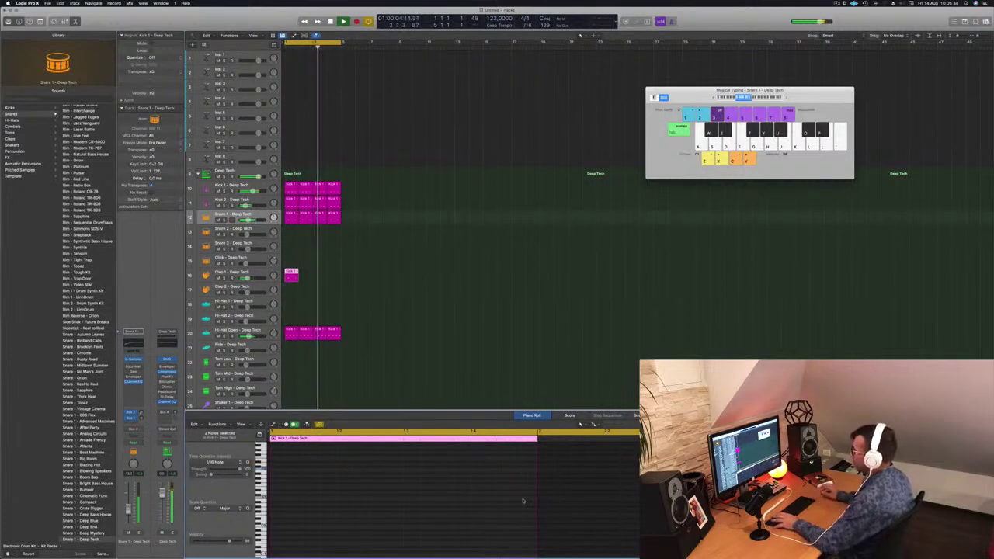
{"action": "scroll", "coordinate": [333, 459], "scroll_direction": "up", "scroll_amount": 4}
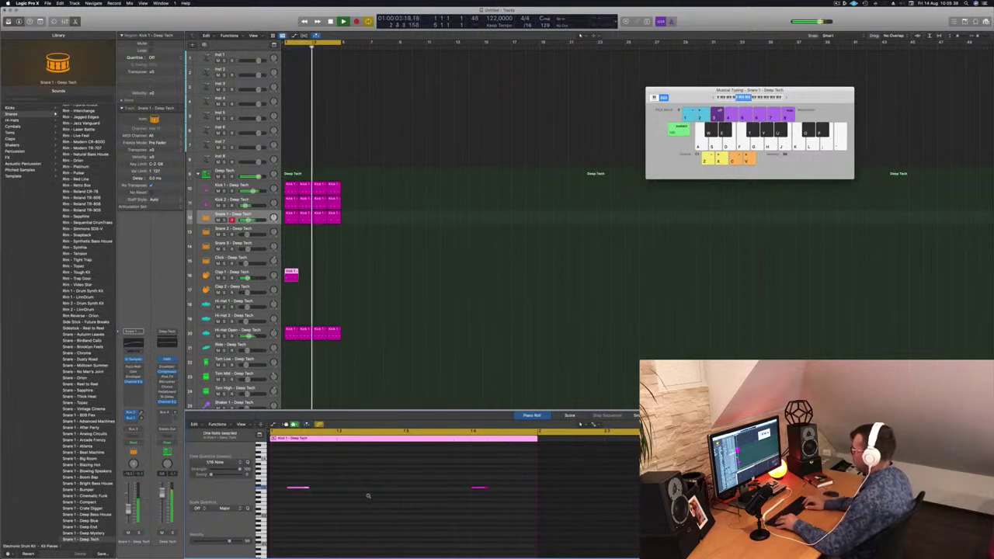
{"action": "left_click_drag", "start_coordinate": [475, 479], "coordinate": [501, 522]}
{"action": "key", "text": "Delete"}
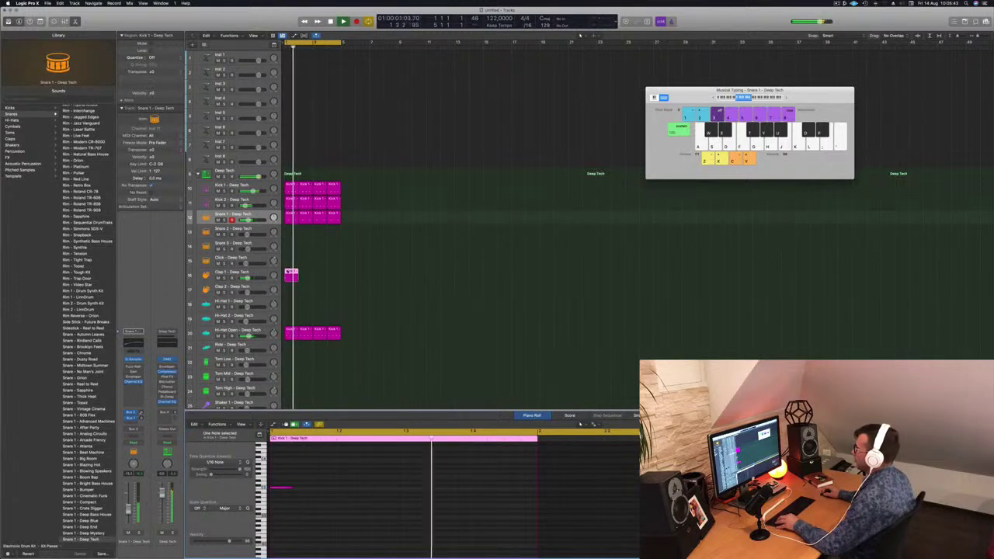
Duplicate the one-note Clap 1 region to fill four bars and lower the Clap 1 track's volume slightly
{"action": "left_click_drag", "start_coordinate": [290, 277], "coordinate": [301, 276]}
{"action": "left_click", "coordinate": [296, 274], "text": "shift"}
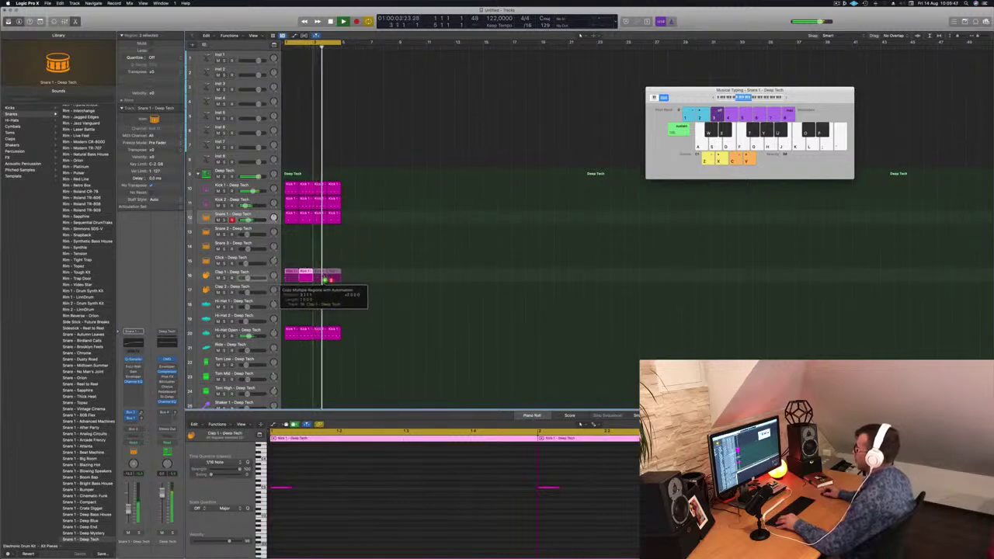
{"action": "left_click_drag", "start_coordinate": [324, 278], "coordinate": [324, 278]}
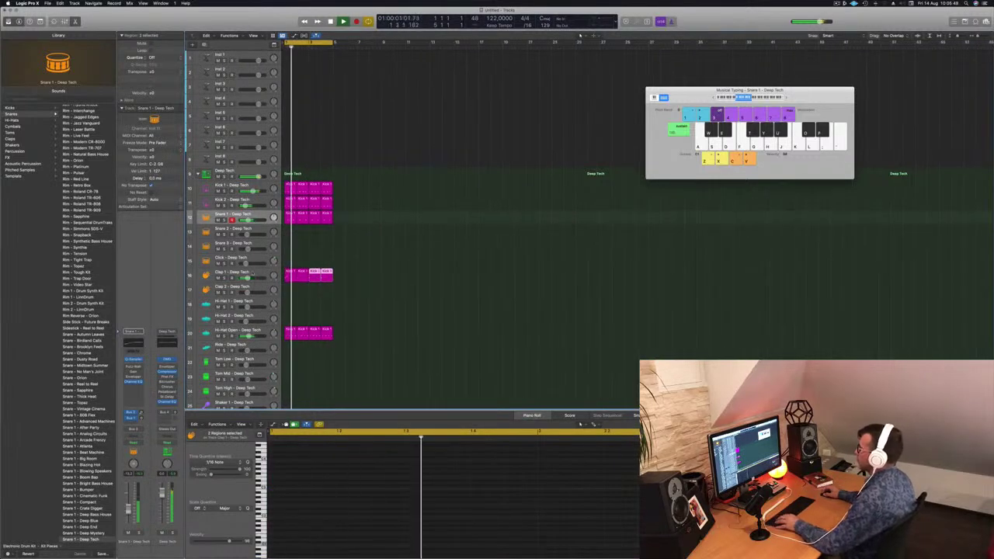
{"action": "left_click", "coordinate": [251, 273]}
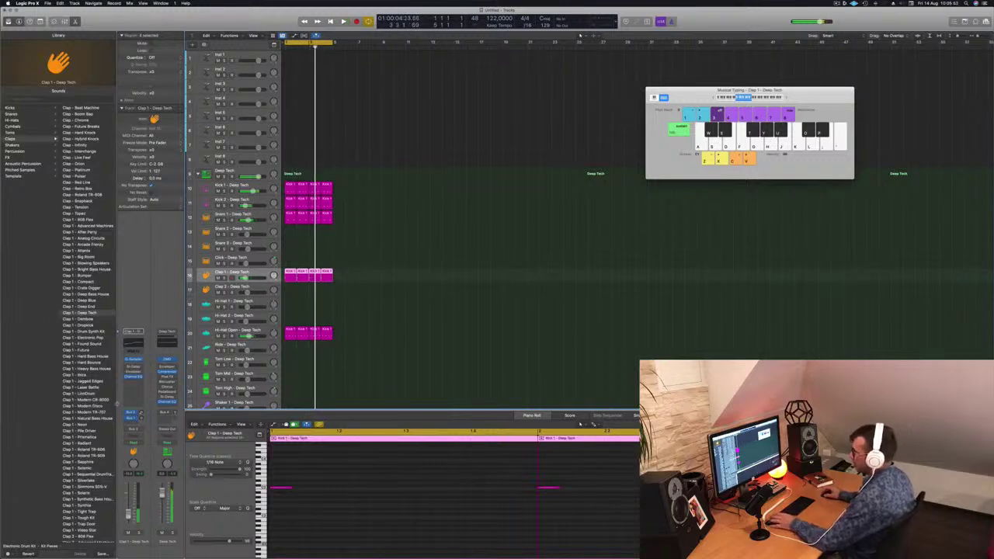
Enable Clap 1's Stereo Delay, try the 1/2 Note Swing preset, and switch it to the 1/8 Note Dotted preset
{"action": "left_click", "coordinate": [134, 367]}
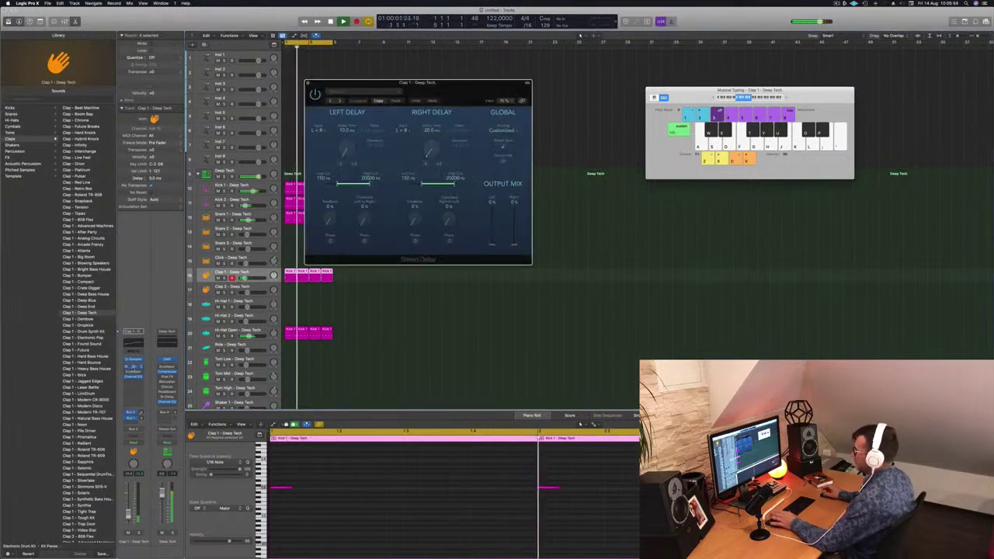
{"action": "left_click_drag", "start_coordinate": [413, 87], "coordinate": [397, 92]}
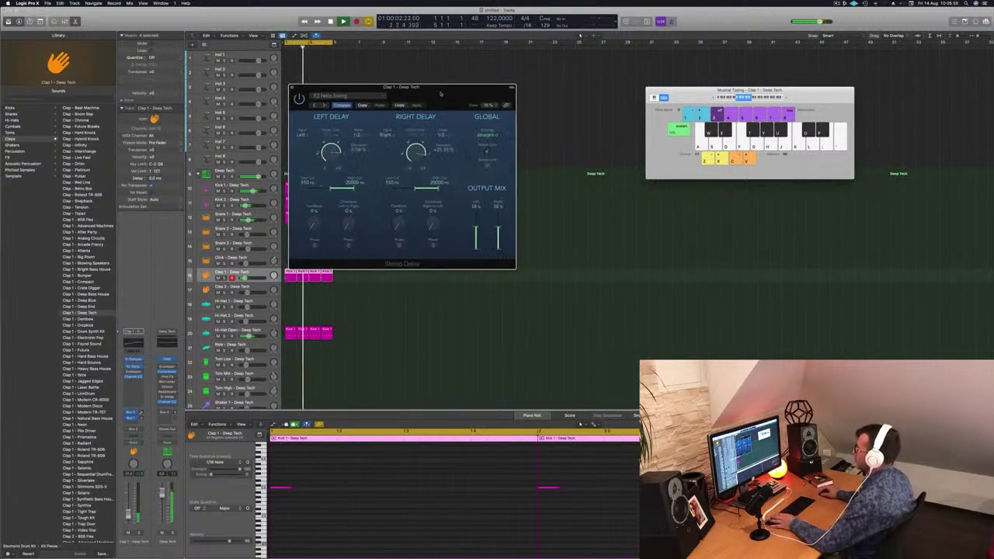
{"action": "left_click_drag", "start_coordinate": [440, 94], "coordinate": [490, 115]}
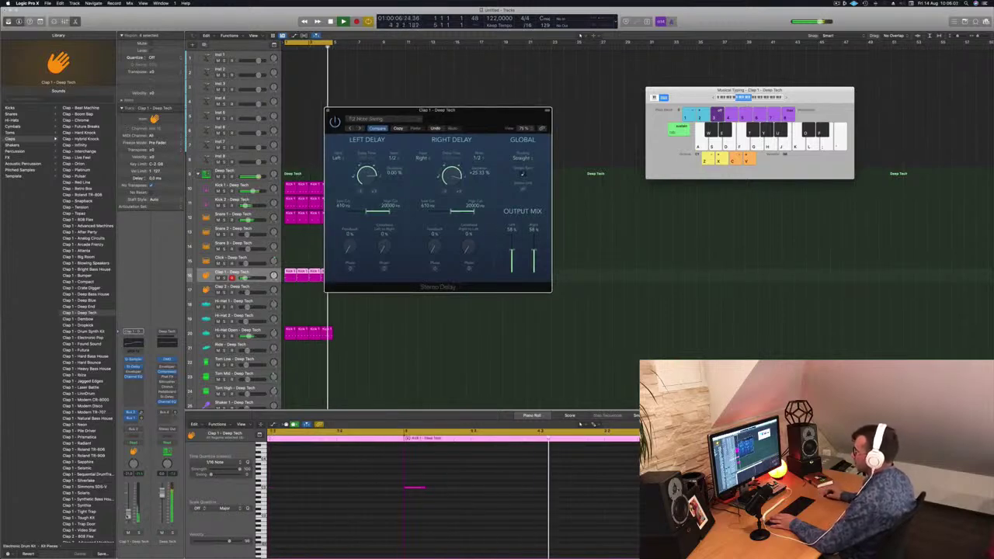
{"action": "left_click", "coordinate": [375, 105]}
{"action": "left_click", "coordinate": [363, 128]}
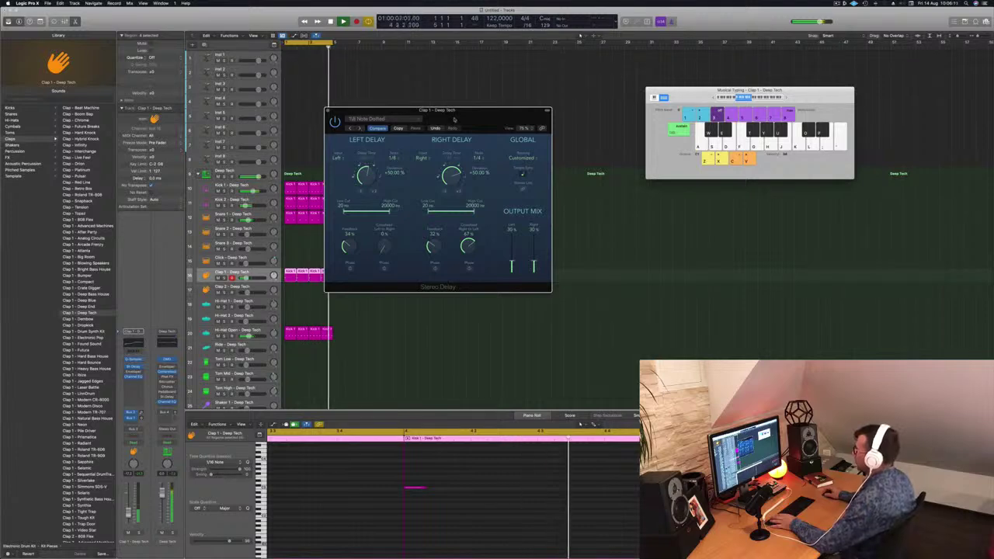
{"action": "left_click_drag", "start_coordinate": [453, 120], "coordinate": [473, 118]}
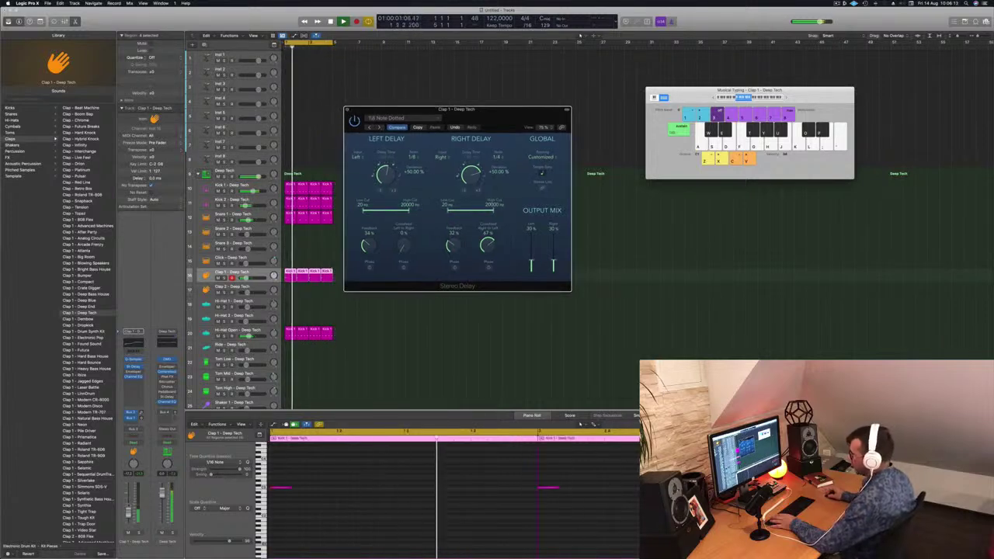
Lower the Clap 1 track's volume slightly and switch its sound to Clap 1 - Drum Synth Kit
{"action": "left_click_drag", "start_coordinate": [128, 513], "coordinate": [128, 516]}
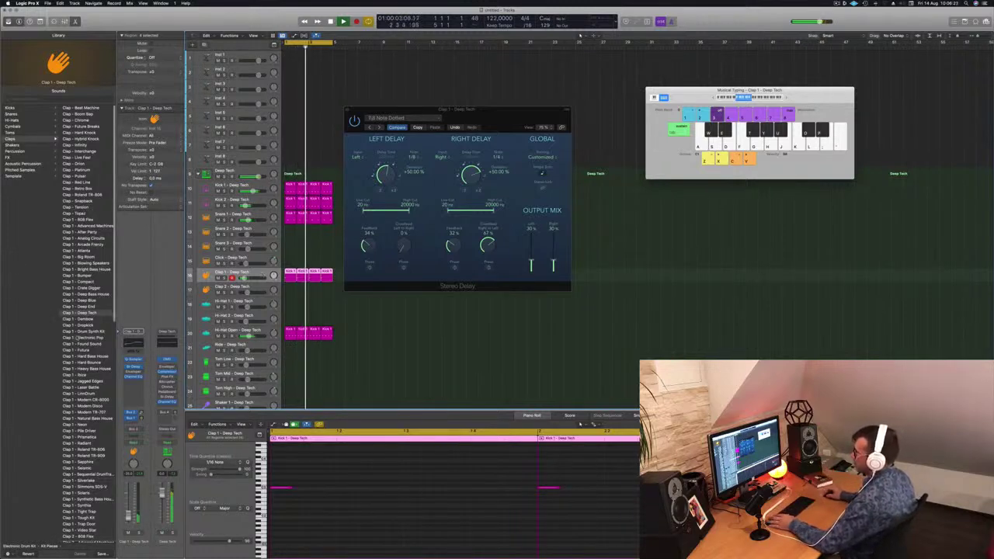
{"action": "left_click", "coordinate": [82, 332]}
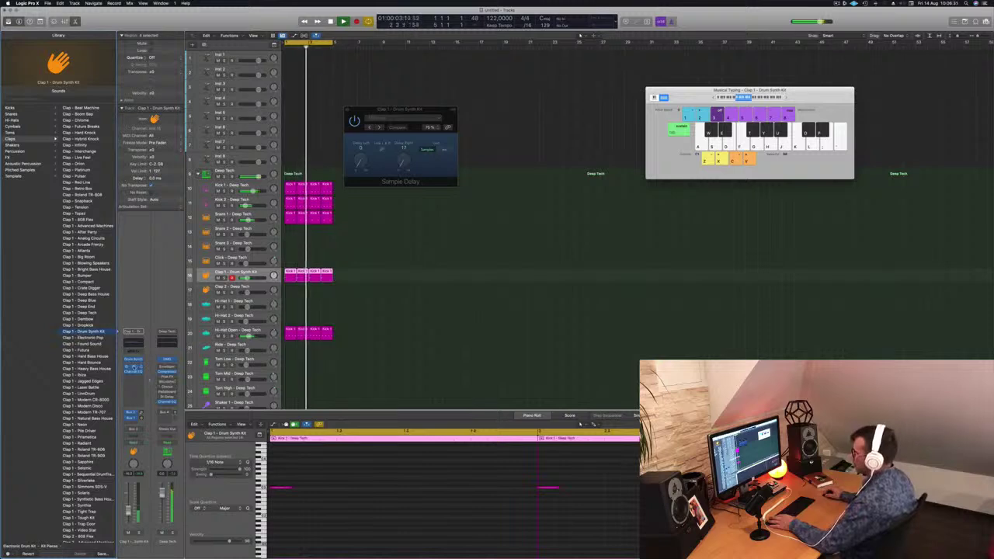
Add a stereo Stereo Delay to Clap 1 and raise its output mix to 49% left and 62% right
{"action": "left_click", "coordinate": [133, 371]}
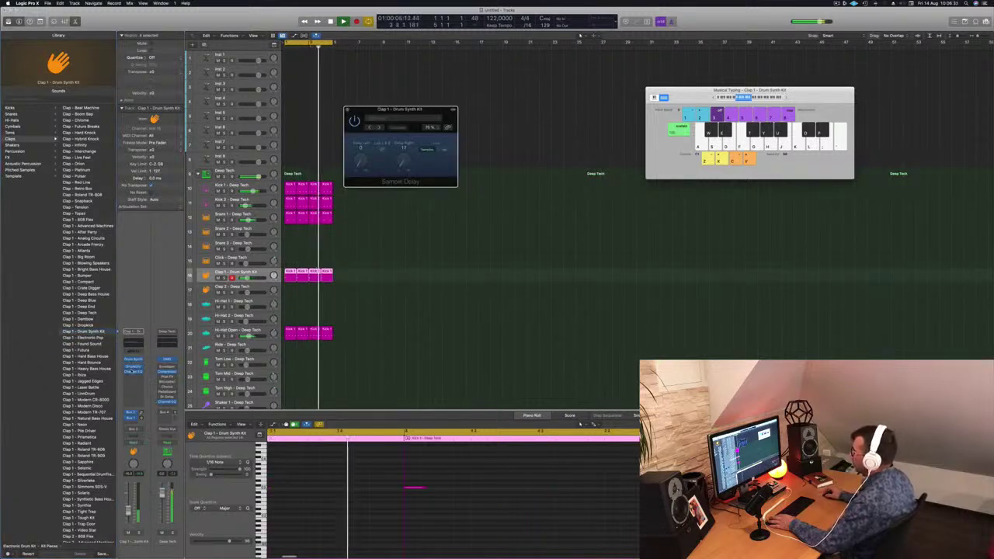
{"action": "left_click", "coordinate": [132, 377]}
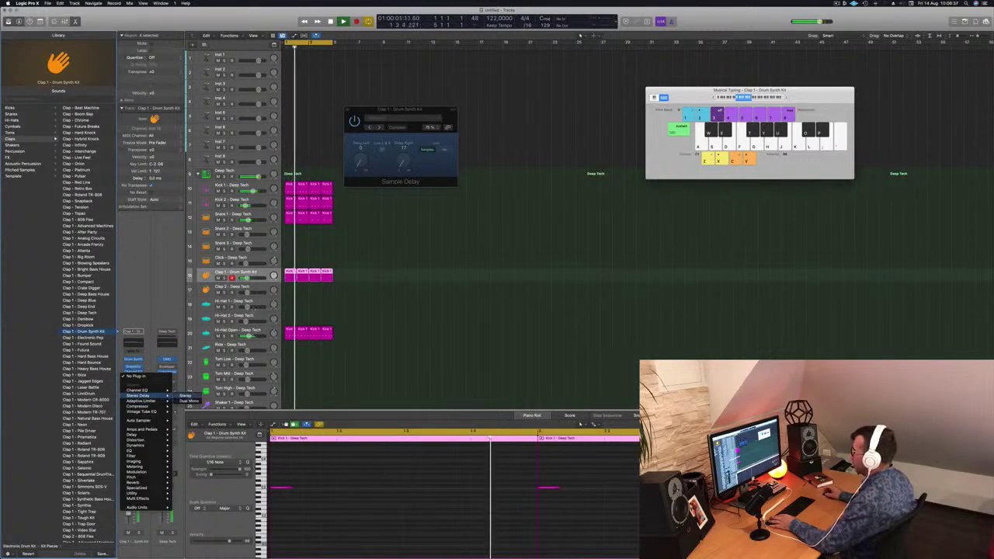
{"action": "left_click", "coordinate": [185, 395]}
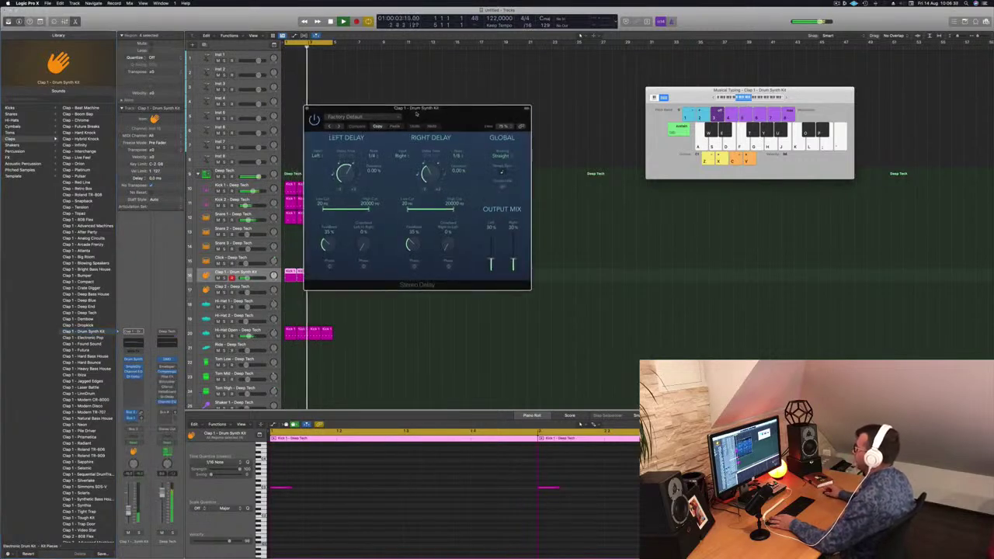
{"action": "left_click_drag", "start_coordinate": [411, 114], "coordinate": [350, 142]}
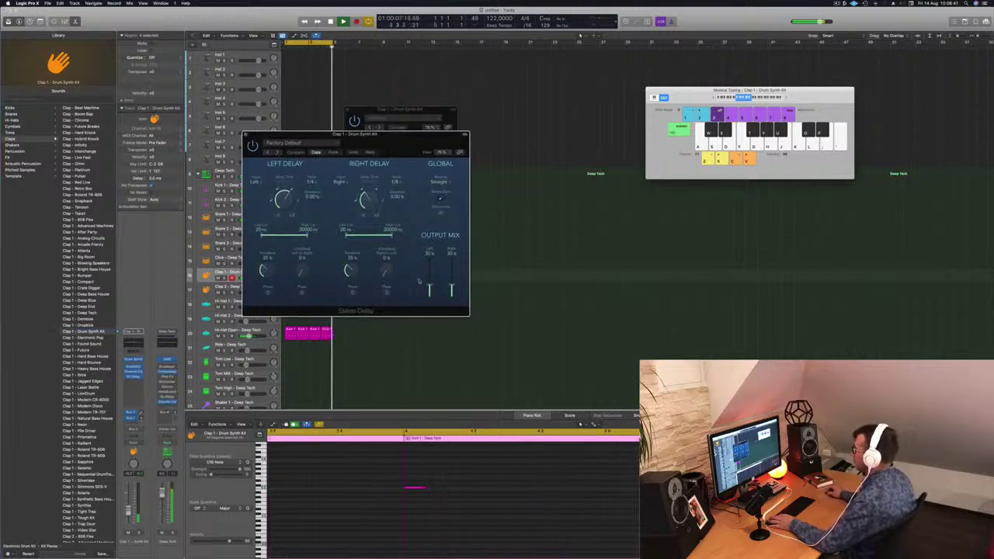
{"action": "left_click_drag", "start_coordinate": [428, 288], "coordinate": [451, 280]}
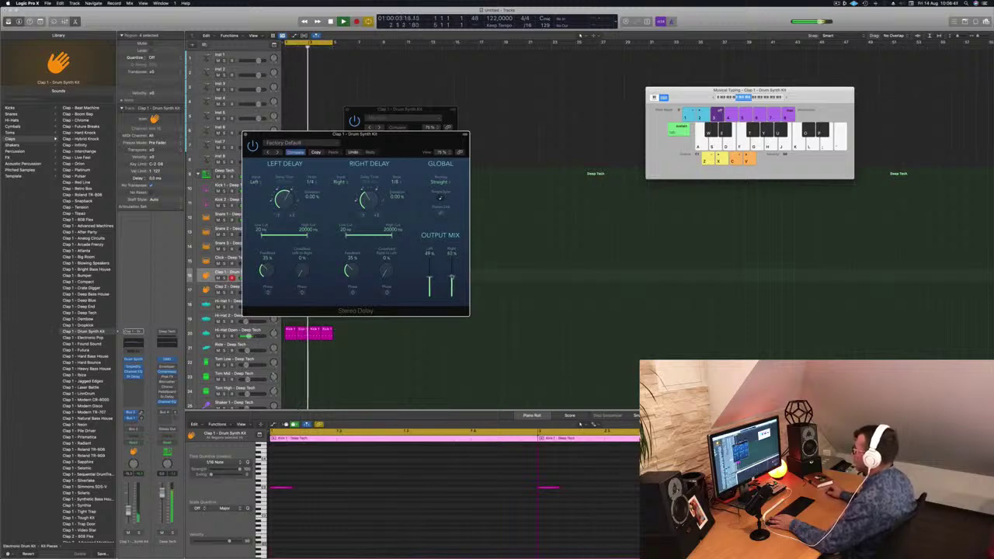
{"action": "left_click_drag", "start_coordinate": [451, 275], "coordinate": [451, 272]}
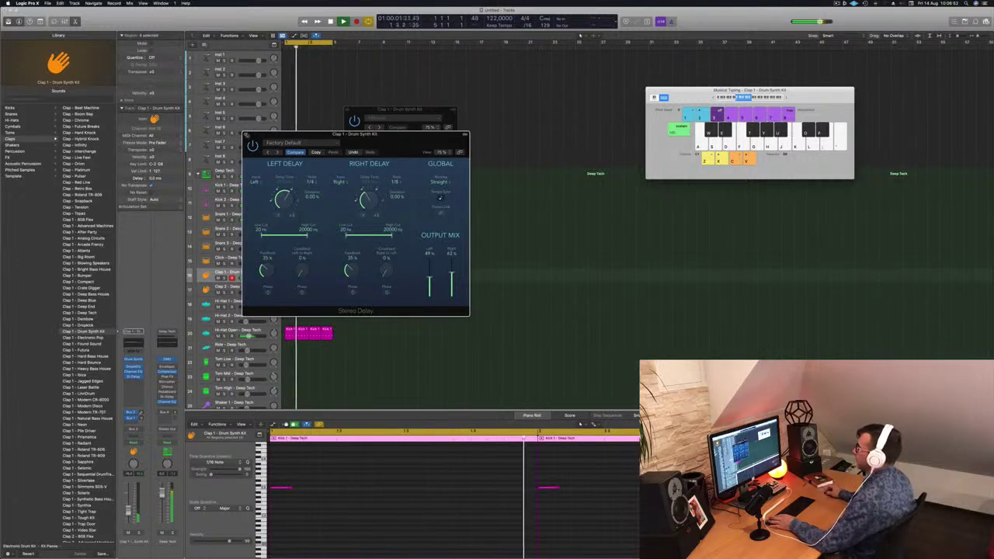
{"action": "key", "text": "super+w"}
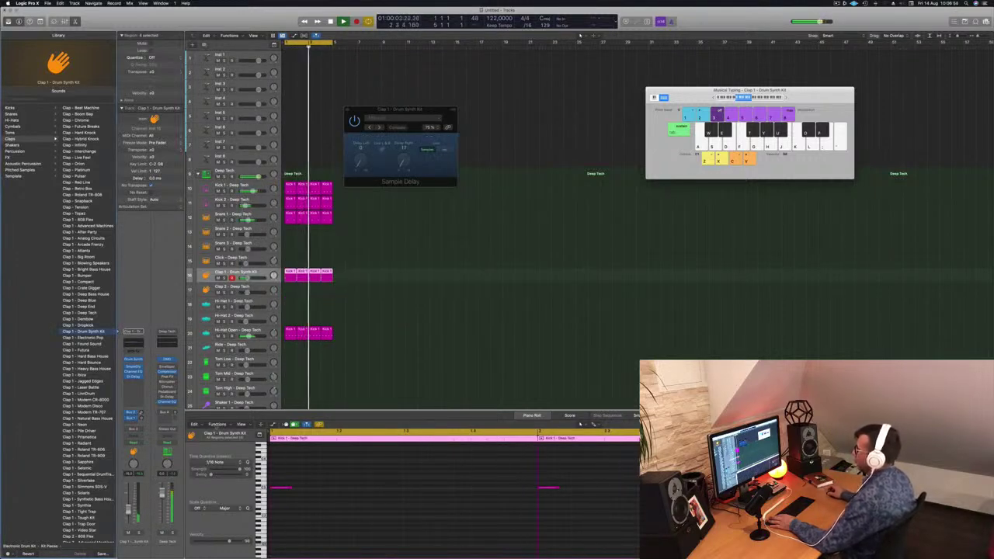
Copy the first Hi-Hat Open region to the Hi-Hat 1 track and shift its four notes earlier onto the beats
{"action": "left_click", "coordinate": [371, 239]}
{"action": "scroll", "coordinate": [371, 239], "scroll_direction": "down", "scroll_amount": 4}
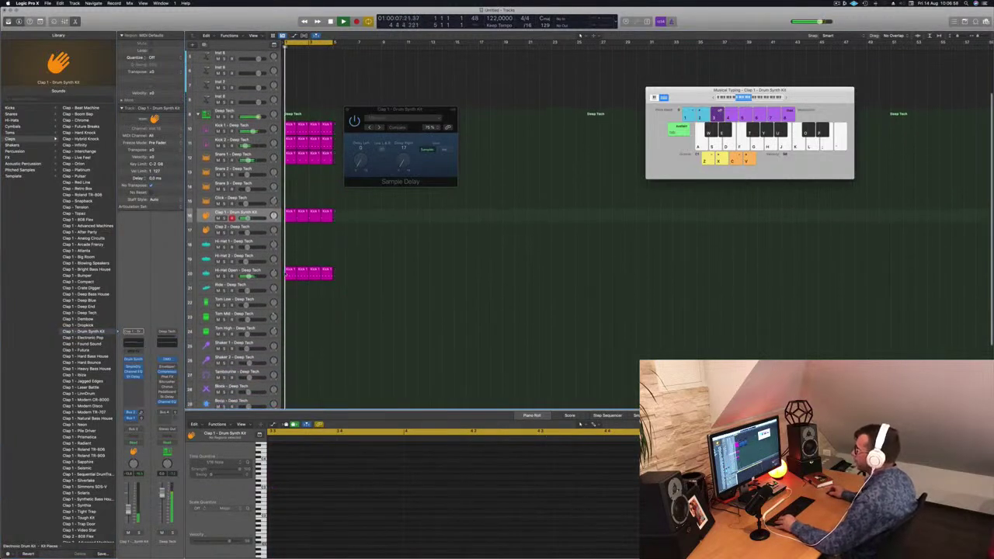
{"action": "left_click", "coordinate": [289, 274]}
{"action": "left_click_drag", "start_coordinate": [288, 273], "coordinate": [290, 244]}
{"action": "left_click_drag", "start_coordinate": [304, 480], "coordinate": [527, 512]}
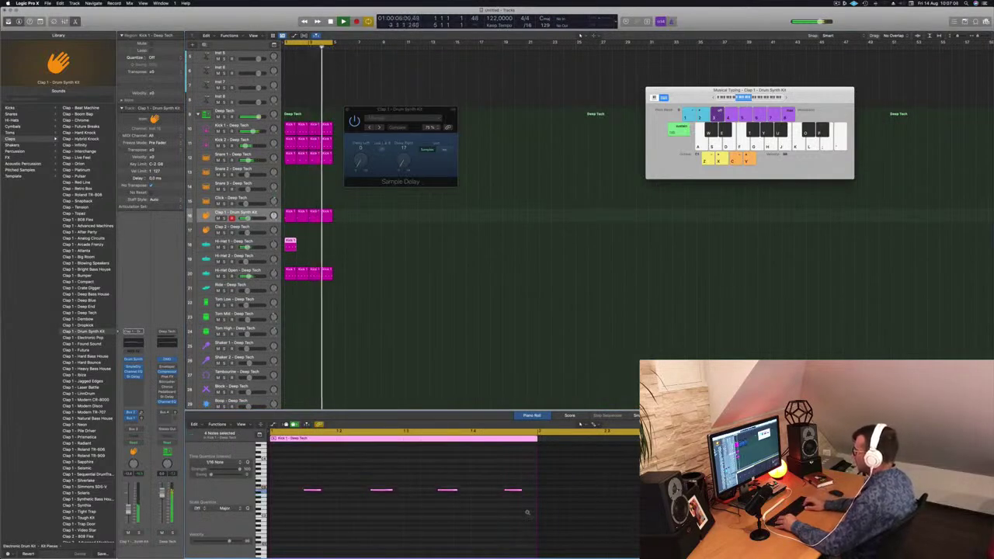
{"action": "key", "text": "alt+Down"}
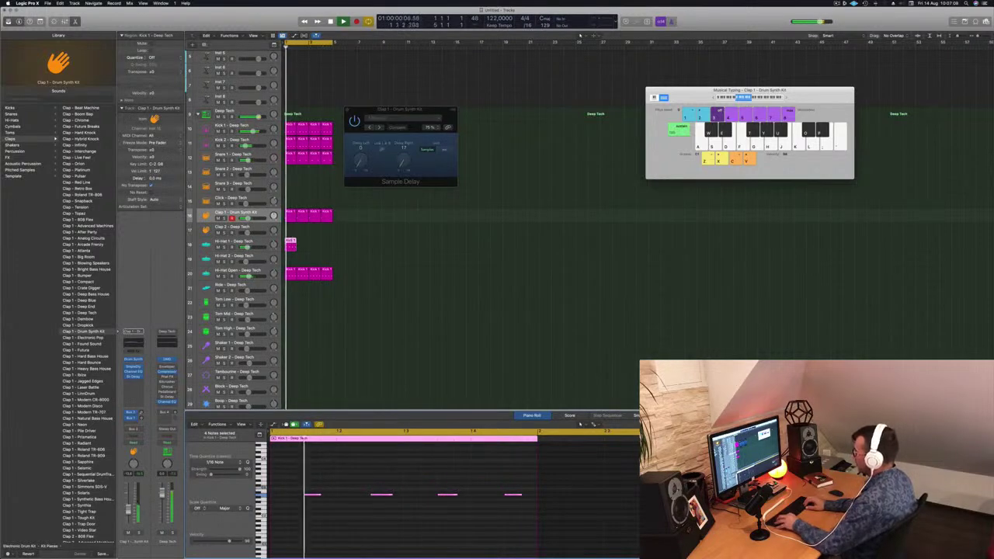
{"action": "key", "text": "alt+Left"}
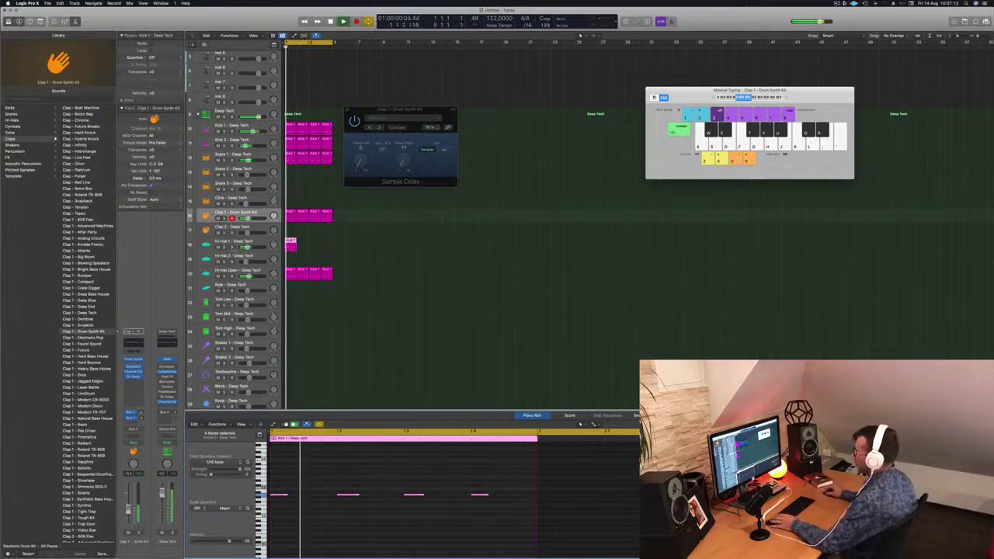
{"action": "key", "text": "ctrl+s"}
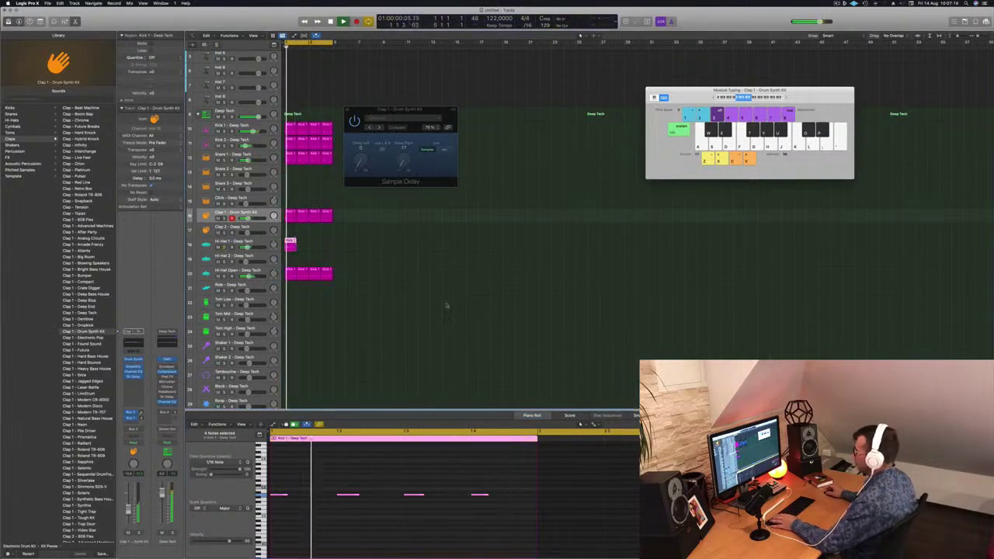
Move the second Hi-Hat 1 note a sixteenth earlier, and the third and fourth notes a sixteenth later
{"action": "left_click", "coordinate": [350, 496]}
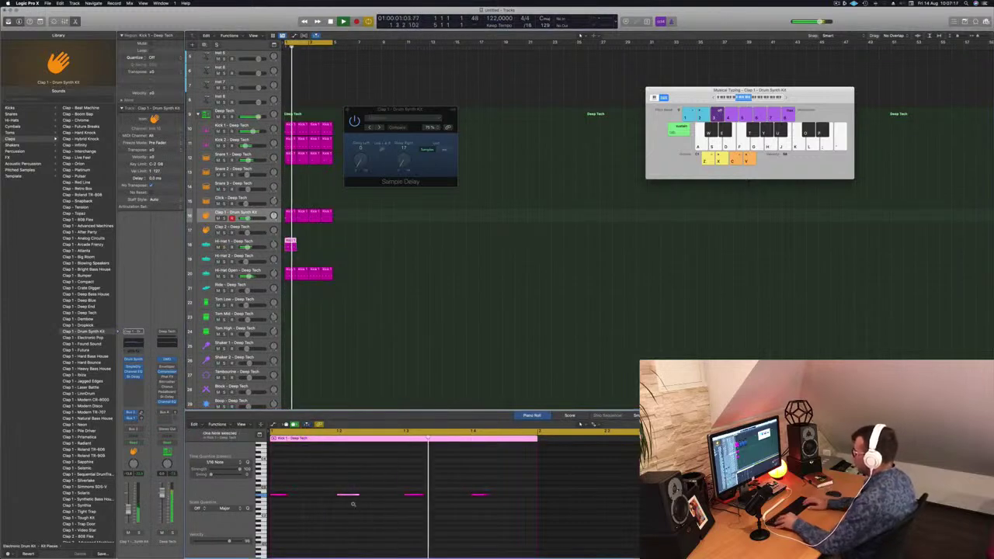
{"action": "key", "text": "alt+Left"}
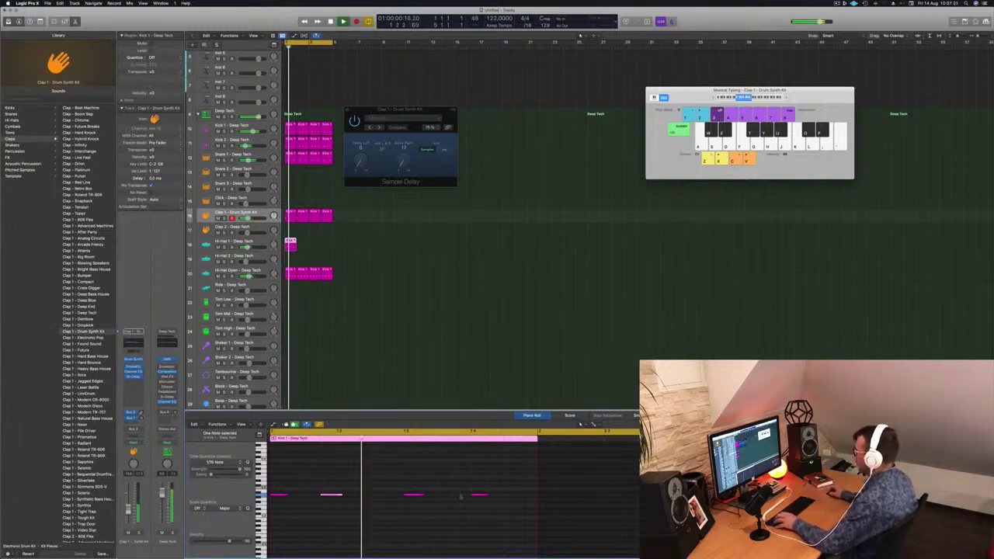
{"action": "left_click", "coordinate": [479, 495]}
{"action": "key", "text": "alt+Right"}
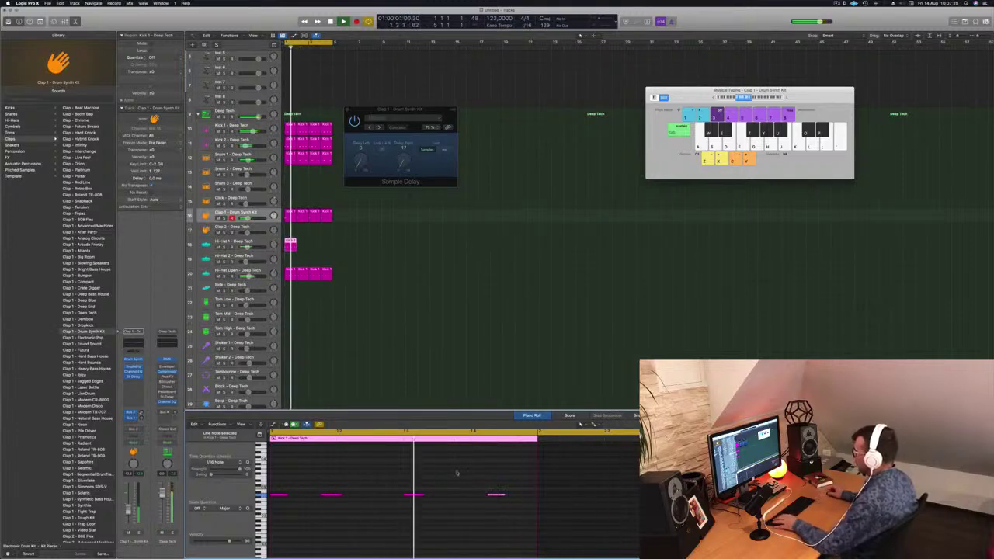
{"action": "left_click", "coordinate": [418, 494]}
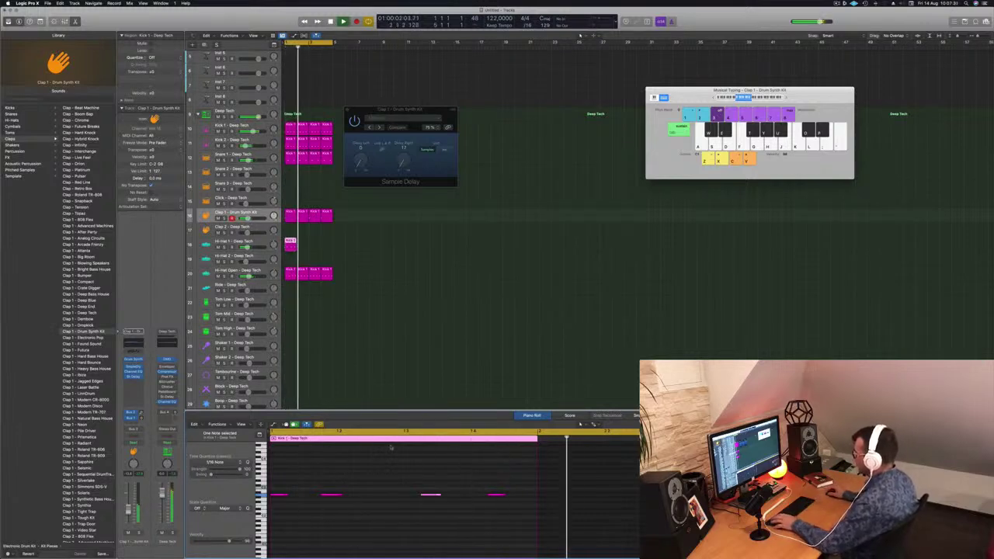
Delete the fourth and first notes from the Hi-Hat 1 region, keeping only the two middle notes
{"action": "key", "text": "space"}
{"action": "key", "text": "space"}
{"action": "left_click", "coordinate": [497, 494]}
{"action": "key", "text": "space"}
{"action": "key", "text": "space"}
{"action": "key", "text": "Delete"}
{"action": "key", "text": "space"}
{"action": "key", "text": "space"}
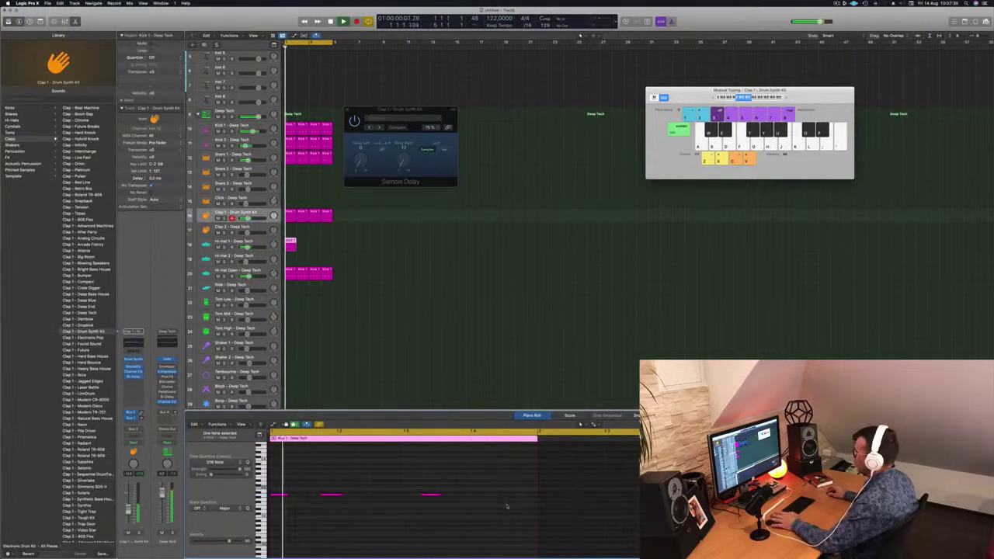
{"action": "left_click", "coordinate": [280, 495]}
{"action": "key", "text": "Delete"}
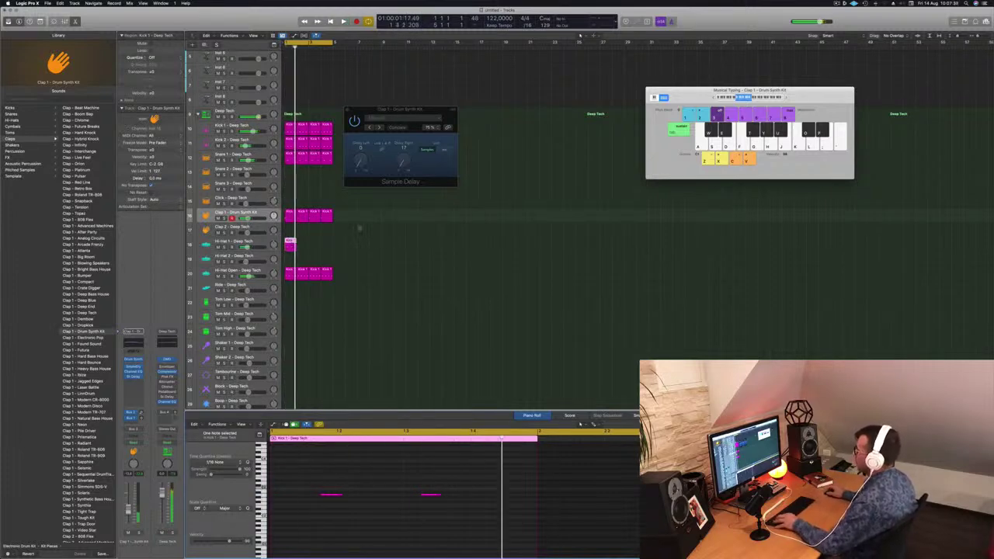
Duplicate the two-note Hi-Hat 1 region to fill four bars and lower the Hi-Hat 1 track's volume slightly
{"action": "left_click_drag", "start_coordinate": [291, 246], "coordinate": [303, 247]}
{"action": "mouse_move", "coordinate": [315, 250]}
{"action": "left_mouse_down"}
{"action": "mouse_move", "coordinate": [285, 246]}
{"action": "mouse_move", "coordinate": [314, 245]}
{"action": "left_mouse_up"}
{"action": "key", "text": "space"}
{"action": "left_click_drag", "start_coordinate": [247, 247], "coordinate": [246, 247]}
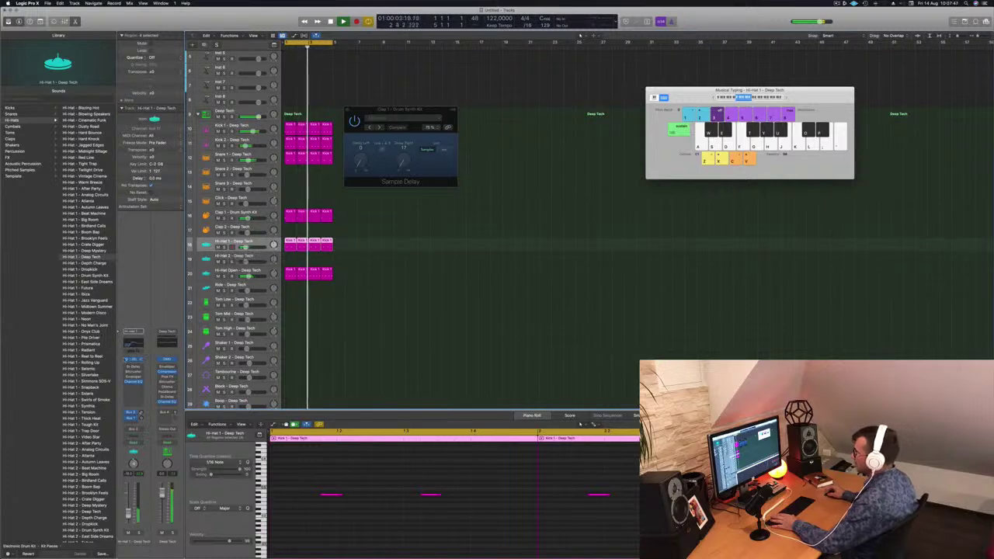
In Hi-Hat 1's Quick Sampler, set the filter type to HP 12dB Creamy and lower the cutoff to about halfway
{"action": "left_click", "coordinate": [132, 360]}
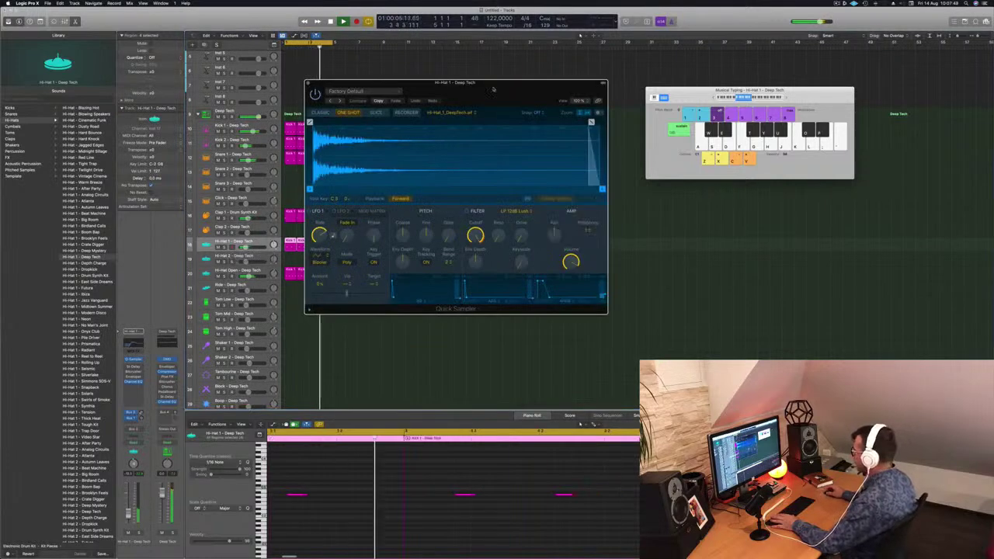
{"action": "left_click_drag", "start_coordinate": [493, 89], "coordinate": [513, 133]}
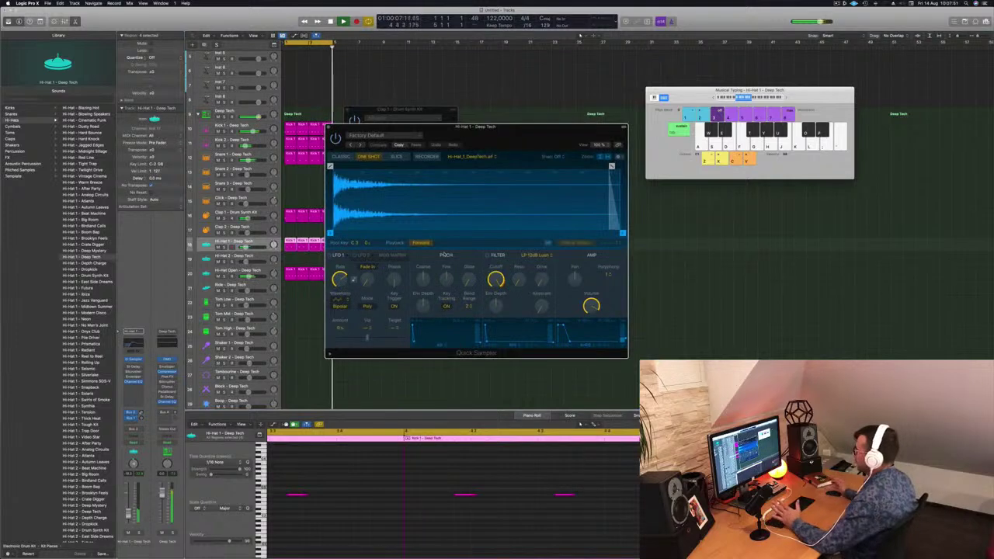
{"action": "left_click_drag", "start_coordinate": [495, 280], "coordinate": [493, 300]}
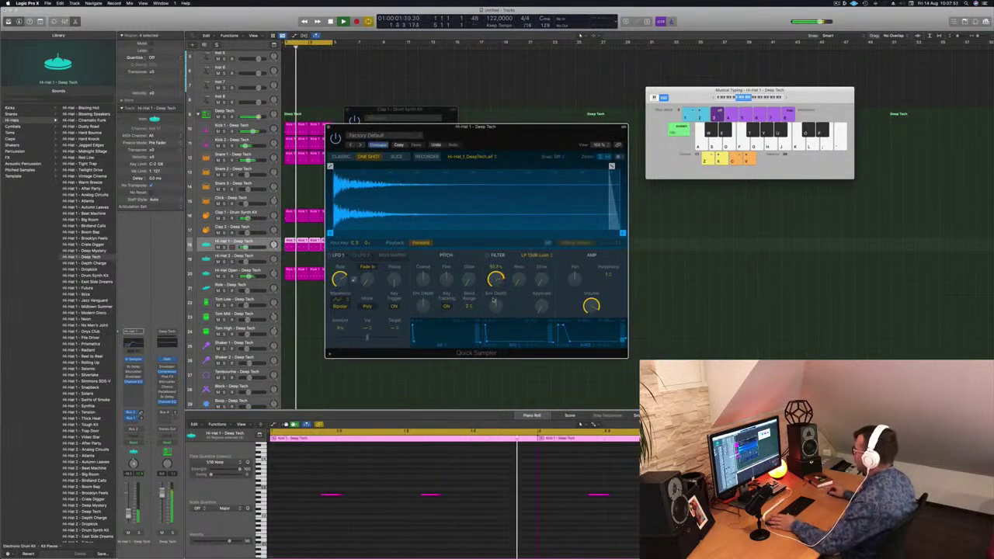
{"action": "left_click", "coordinate": [540, 256]}
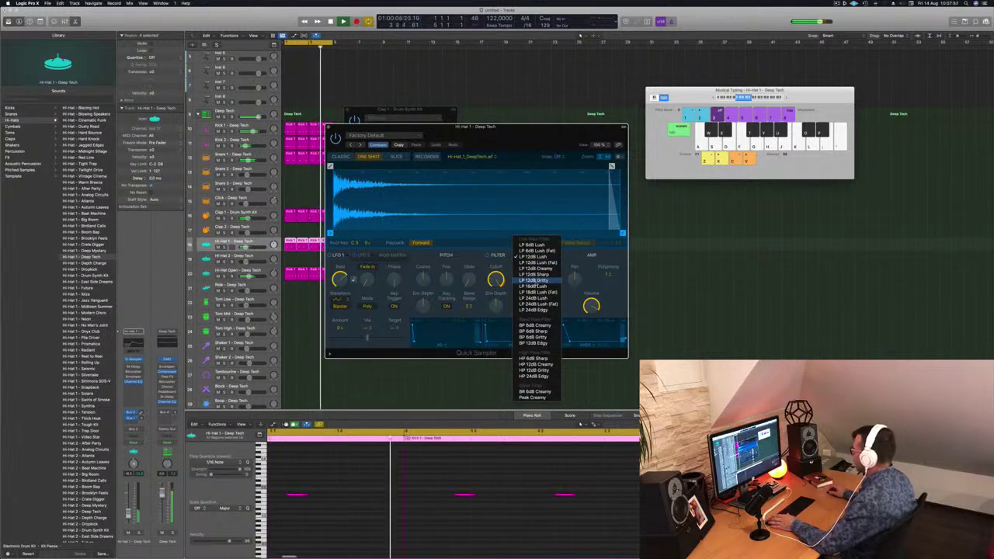
{"action": "left_click", "coordinate": [536, 364]}
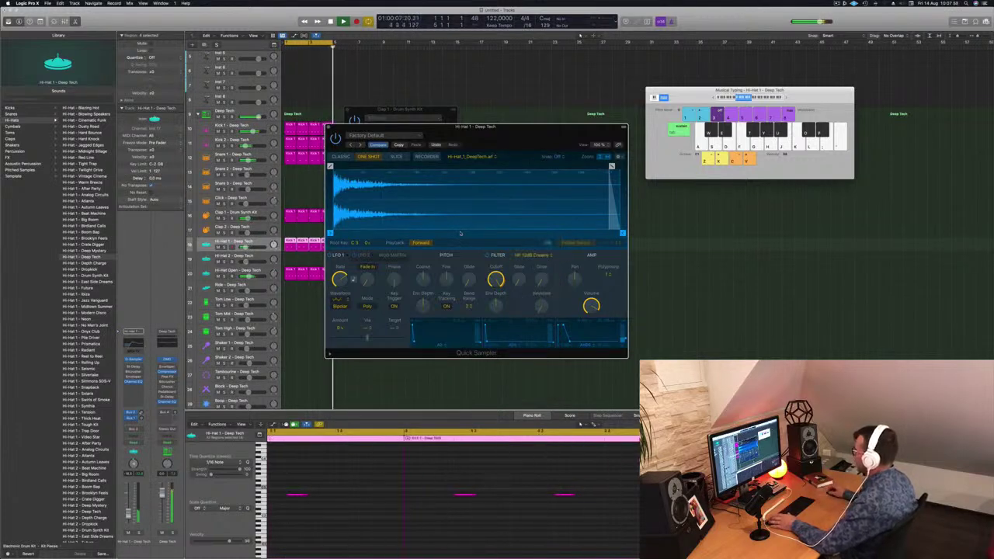
{"action": "left_click_drag", "start_coordinate": [495, 279], "coordinate": [496, 330]}
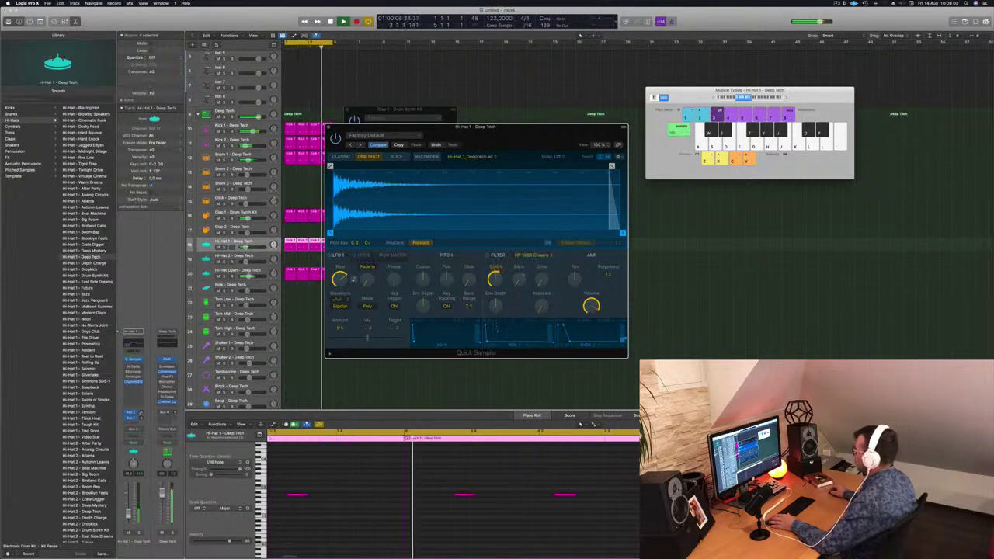
Raise the resonance, drive and envelope depth of Hi-Hat 1's filter, and close the sampler
{"action": "left_click_drag", "start_coordinate": [519, 279], "coordinate": [527, 241]}
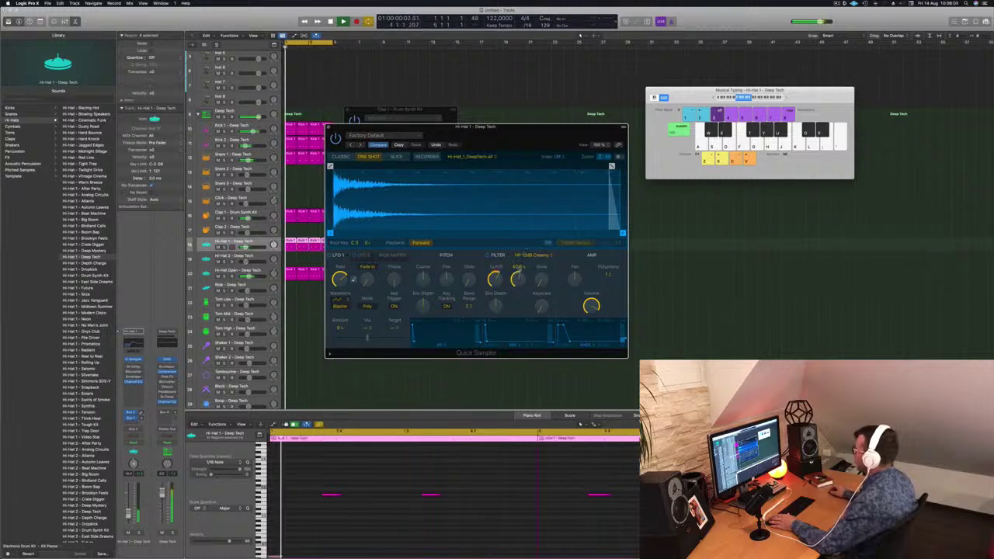
{"action": "left_click_drag", "start_coordinate": [541, 284], "coordinate": [540, 278]}
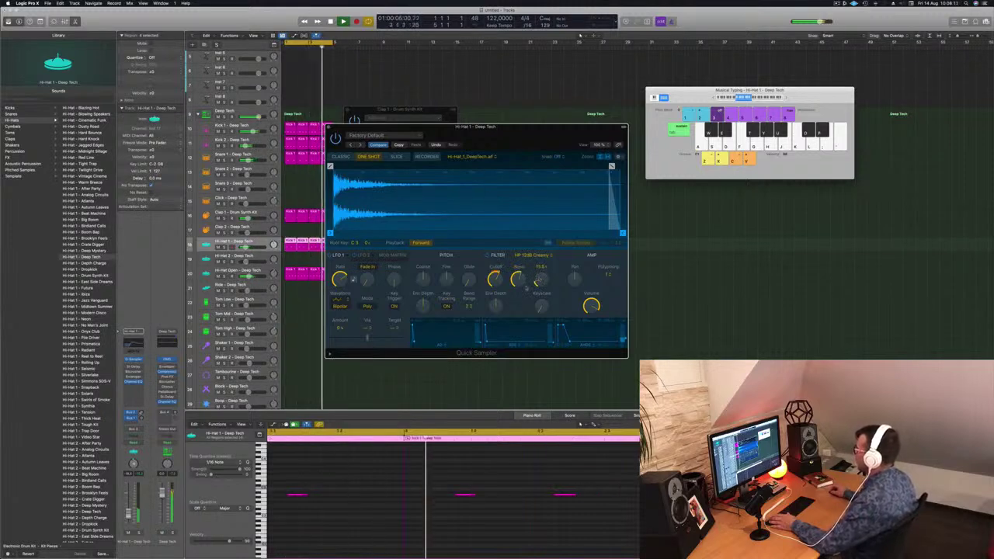
{"action": "left_click_drag", "start_coordinate": [497, 305], "coordinate": [497, 298]}
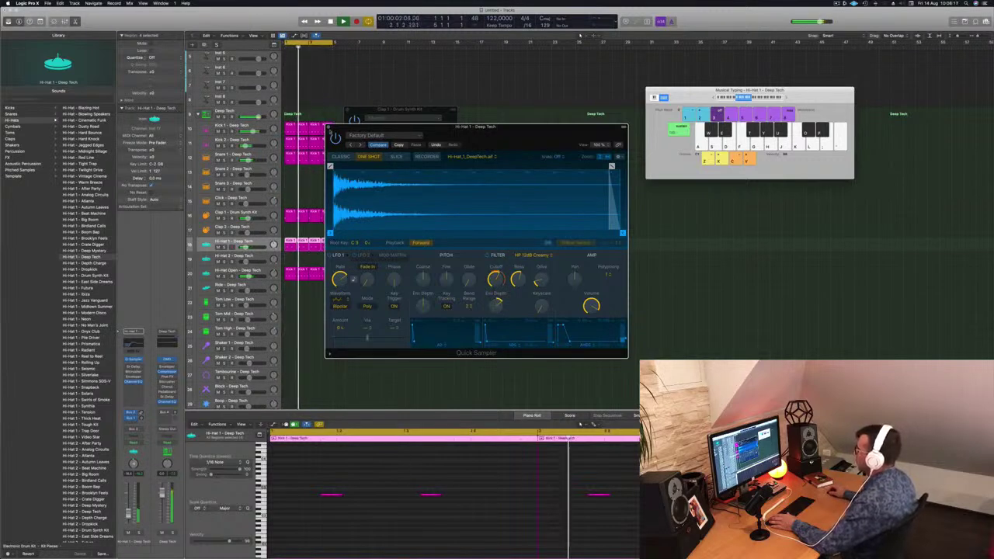
{"action": "left_click", "coordinate": [328, 127]}
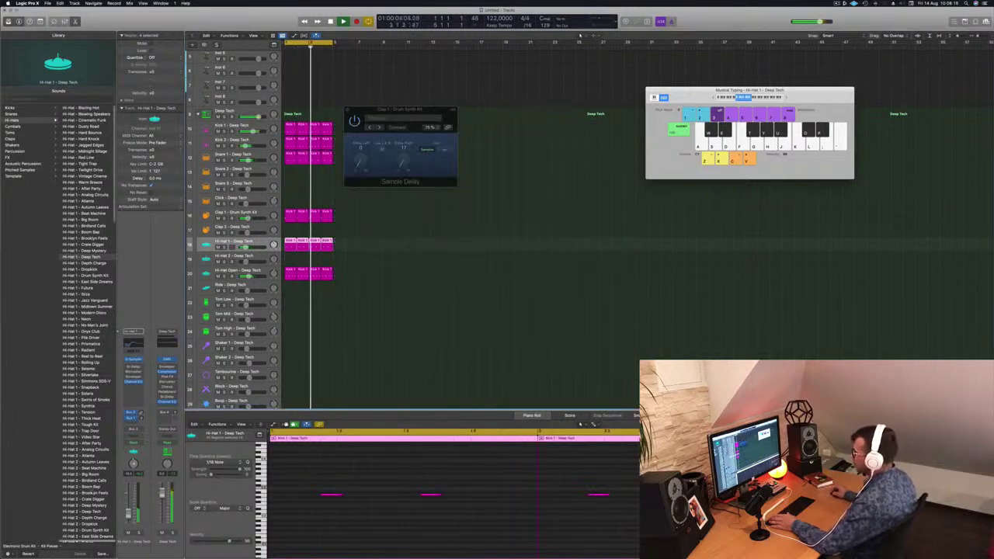
Copy the first Hi-Hat Open region to the Tom Low track and delete its first three notes, keeping only the last
{"action": "left_click", "coordinate": [381, 238]}
{"action": "scroll", "coordinate": [365, 247], "scroll_direction": "down", "scroll_amount": 3}
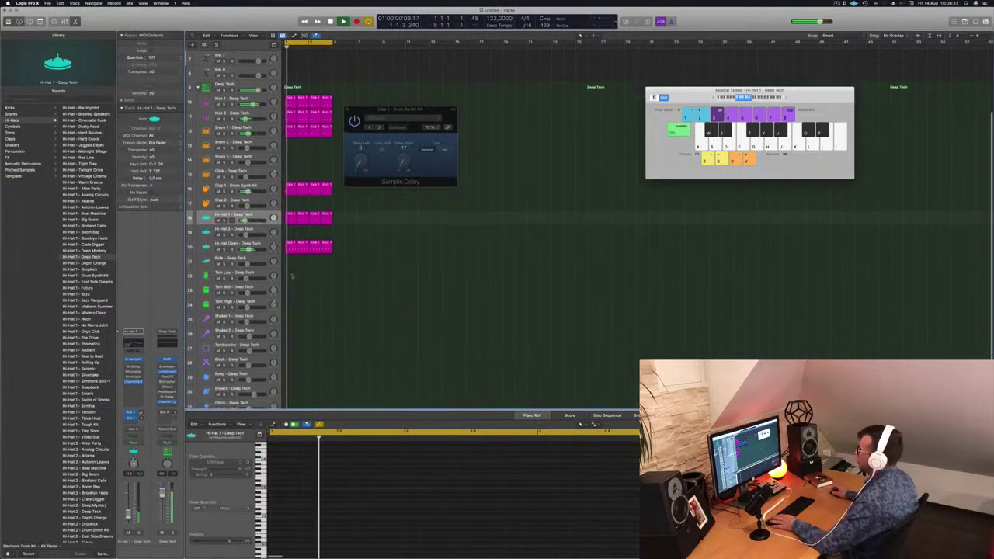
{"action": "left_click", "coordinate": [288, 247]}
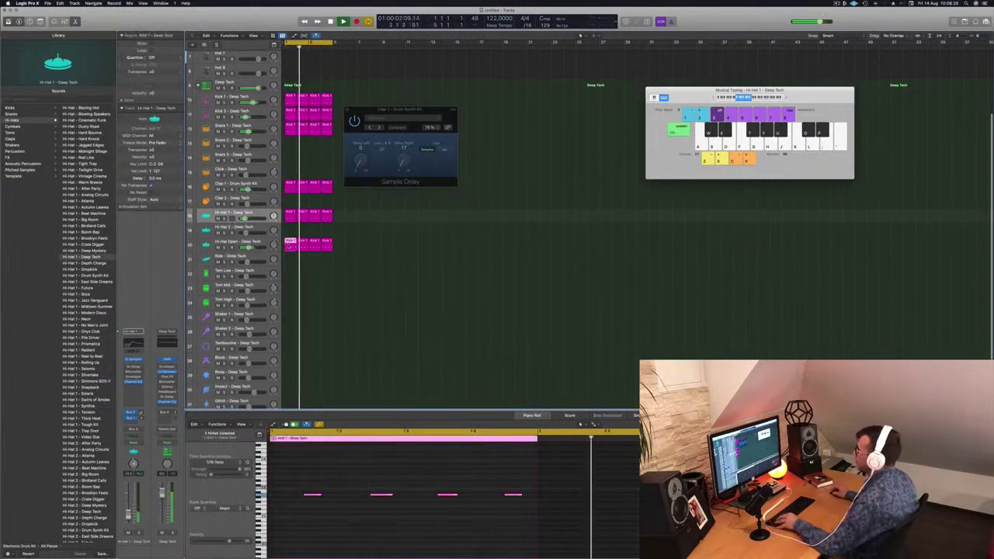
{"action": "left_click_drag", "start_coordinate": [290, 244], "coordinate": [290, 273]}
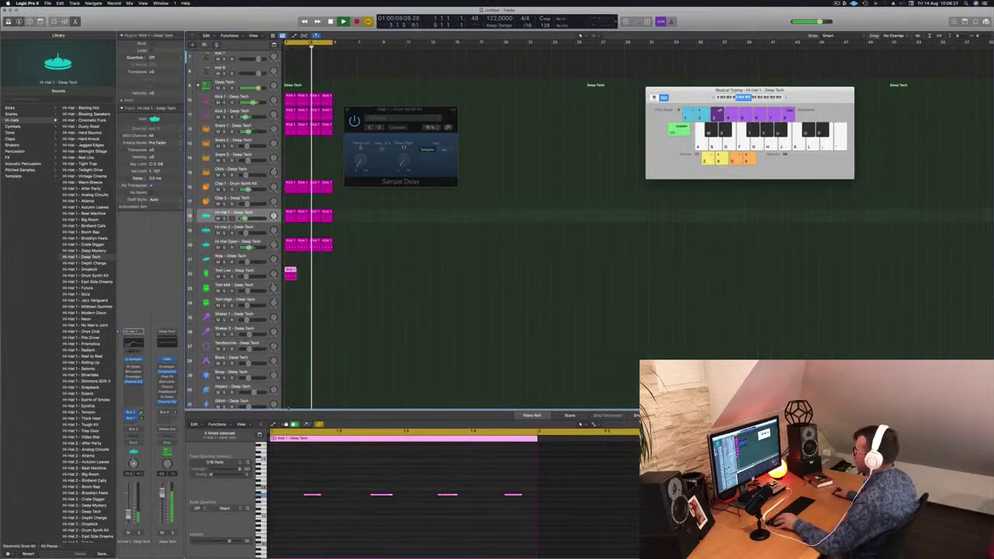
{"action": "left_click_drag", "start_coordinate": [289, 471], "coordinate": [462, 529]}
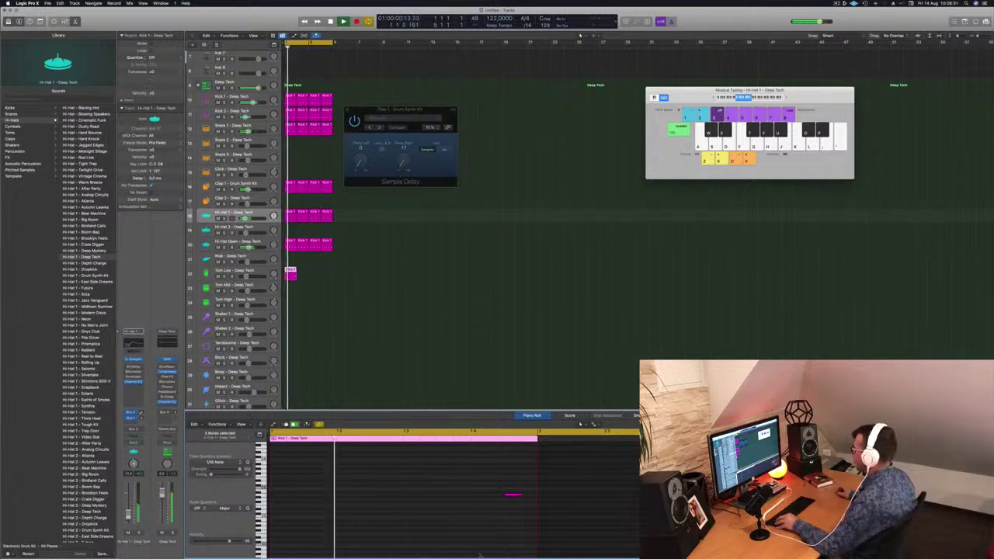
Lower the pitch of the remaining Tom Low note and copy its region to fill four bars
{"action": "left_click", "coordinate": [513, 495]}
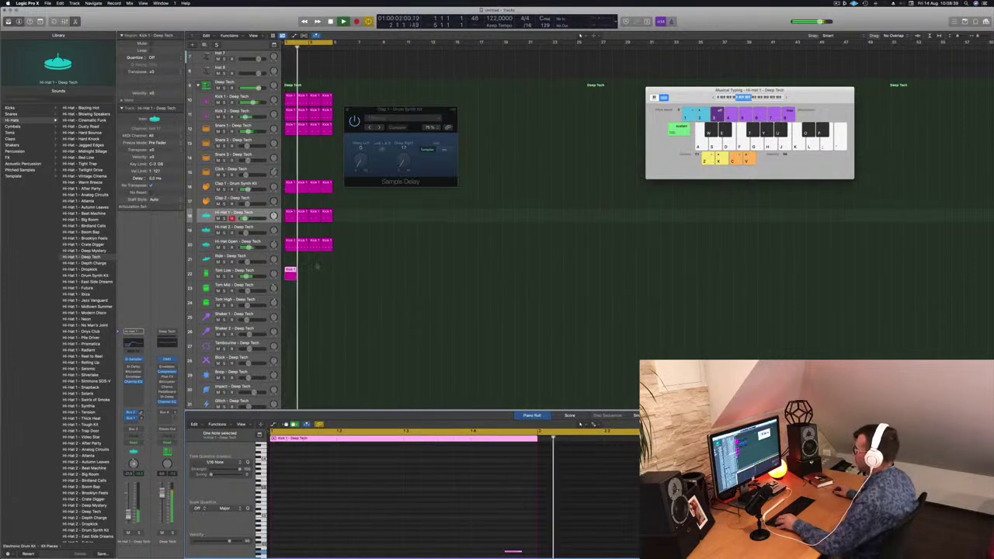
{"action": "left_click_drag", "start_coordinate": [290, 274], "coordinate": [324, 274]}
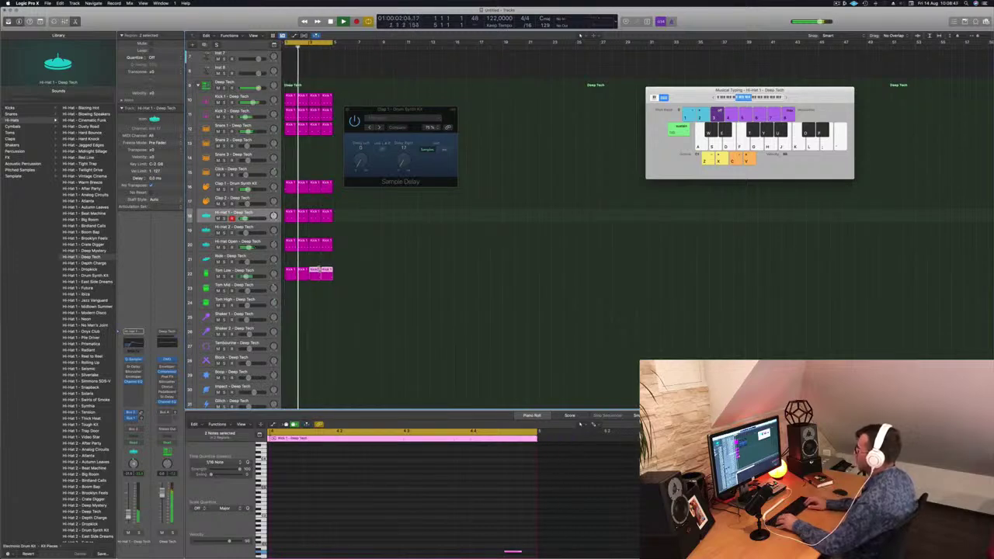
{"action": "left_click", "coordinate": [366, 270]}
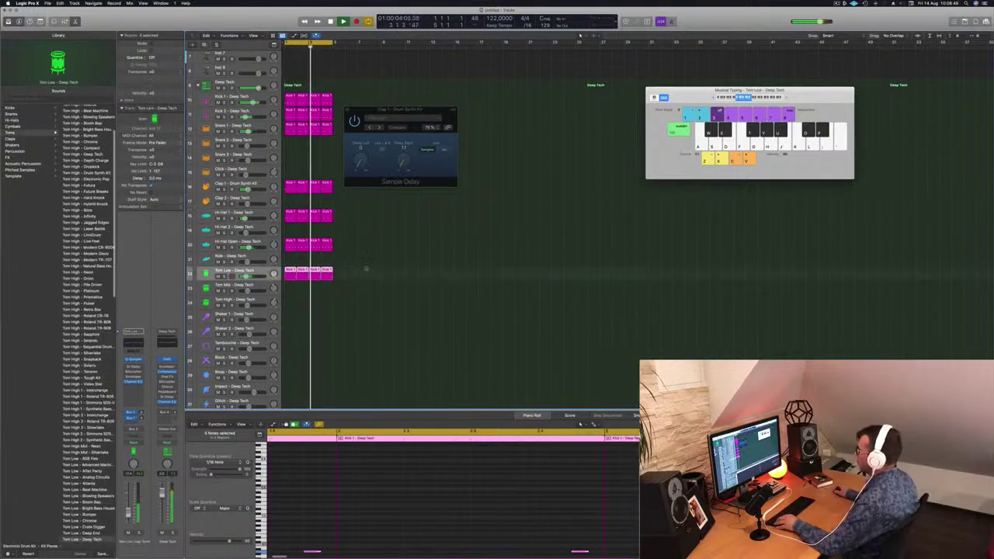
Select the notes in all four Tom Low regions and copy them about three sixteenths earlier in each bar
{"action": "left_click_drag", "start_coordinate": [294, 273], "coordinate": [289, 275]}
{"action": "left_click", "coordinate": [427, 518]}
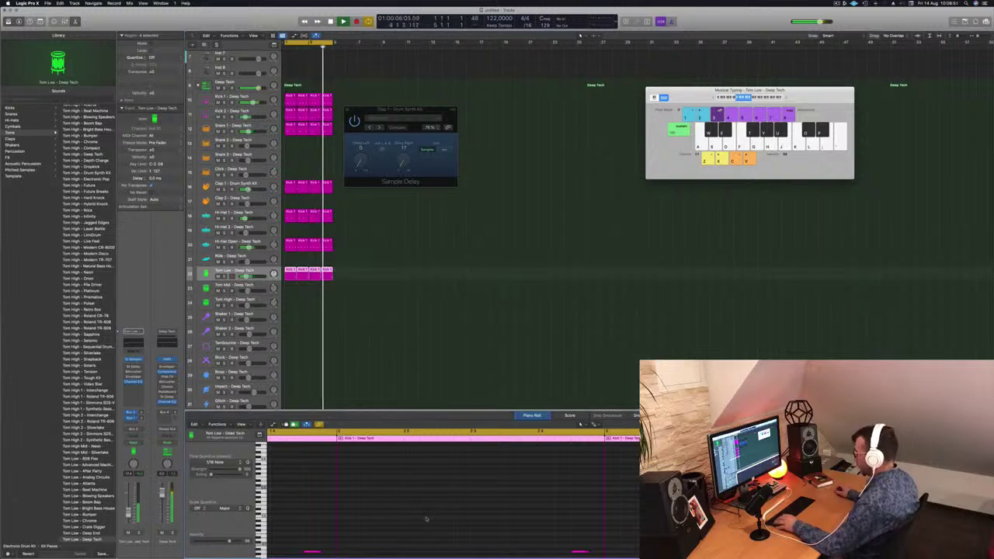
{"action": "key", "text": "super+a"}
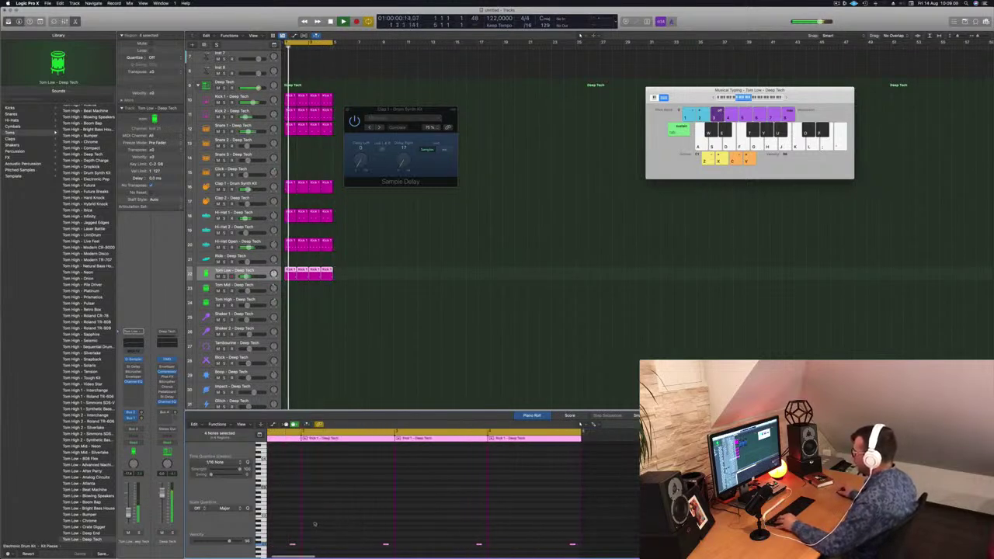
{"action": "left_click_drag", "start_coordinate": [320, 525], "coordinate": [640, 527]}
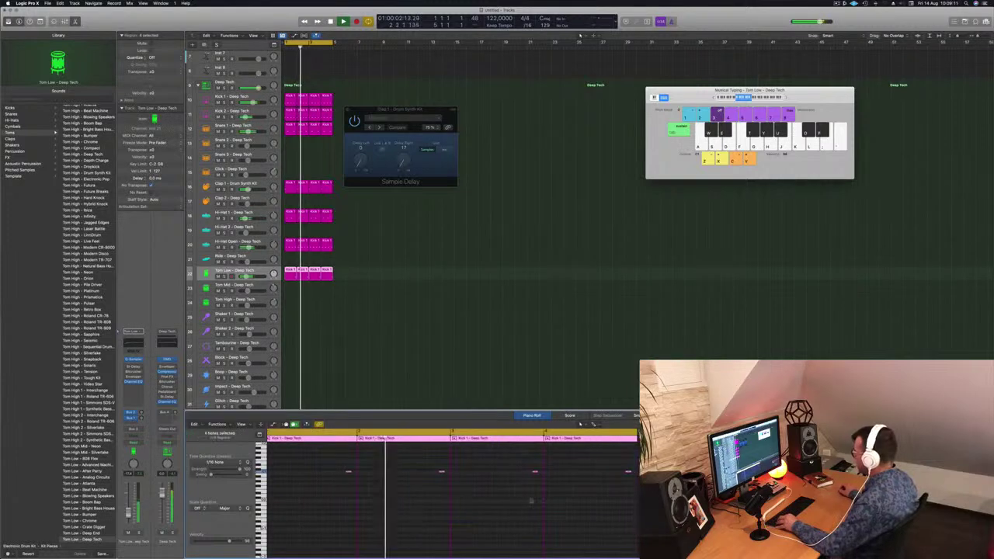
{"action": "scroll", "coordinate": [386, 490], "scroll_direction": "up", "scroll_amount": 3}
{"action": "scroll", "coordinate": [386, 490], "scroll_direction": "up", "scroll_amount": 2}
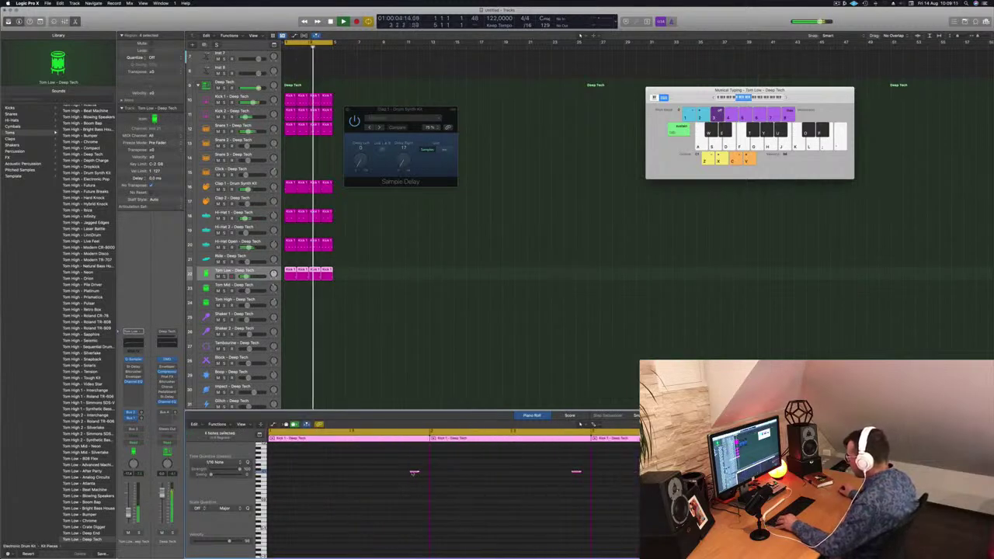
{"action": "left_click_drag", "start_coordinate": [414, 473], "coordinate": [384, 472]}
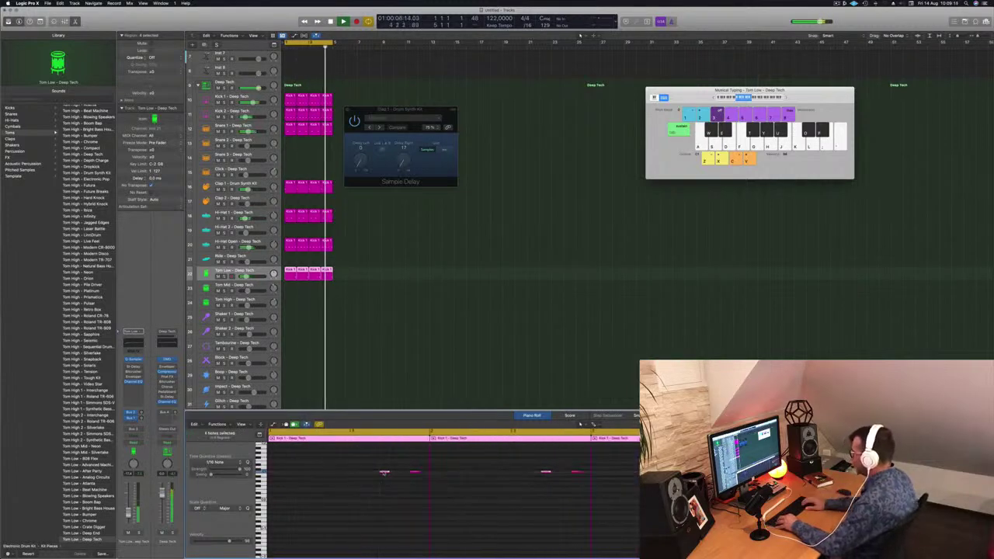
Transpose the copied Tom Low notes up seven semitones
{"action": "key", "text": "alt+Up"}
{"action": "key", "text": "alt+Up"}
{"action": "key", "text": "alt+Up"}
{"action": "key", "text": "alt+Up"}
{"action": "key", "text": "alt+Up"}
{"action": "key", "text": "alt+Up"}
{"action": "key", "text": "alt+Up"}
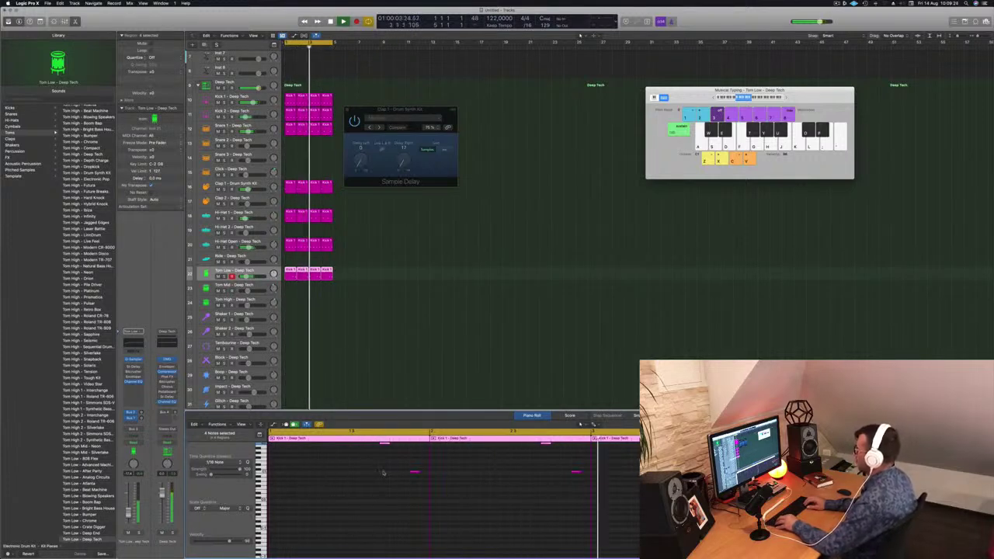
Deselect the Tom Low regions and close the Clap 1 Sample Delay window
{"action": "left_click", "coordinate": [351, 312]}
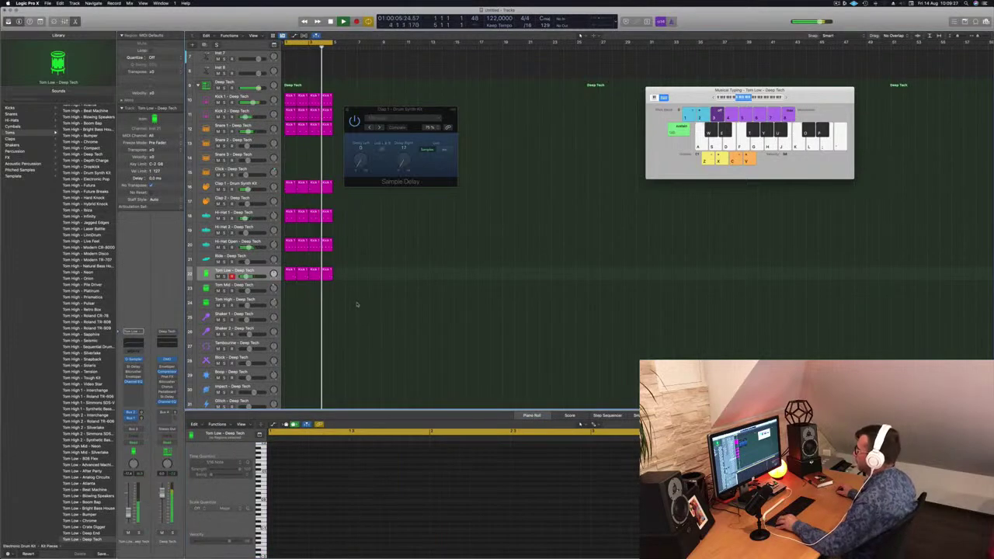
{"action": "key", "text": "super+Up"}
{"action": "key", "text": "super+Down"}
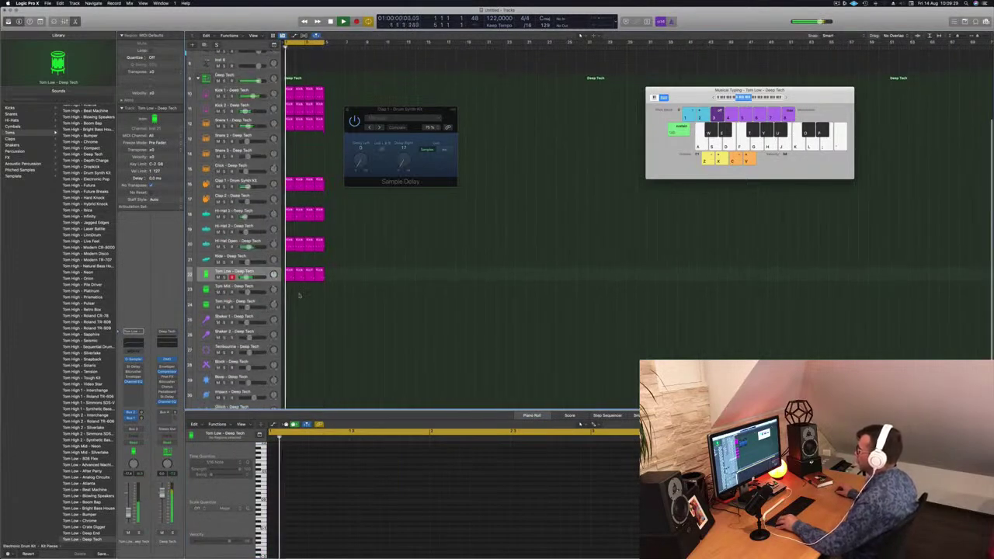
{"action": "key", "text": "super+Right"}
{"action": "key", "text": "super+Right"}
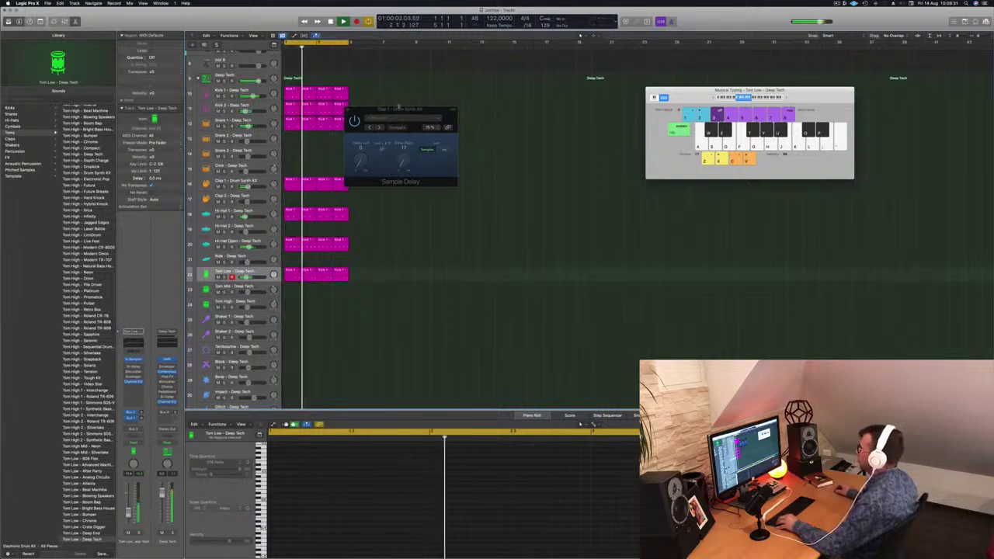
{"action": "left_click_drag", "start_coordinate": [358, 182], "coordinate": [393, 179]}
{"action": "key", "text": "super+w"}
{"action": "scroll", "coordinate": [393, 179], "scroll_direction": "up", "scroll_amount": 5}
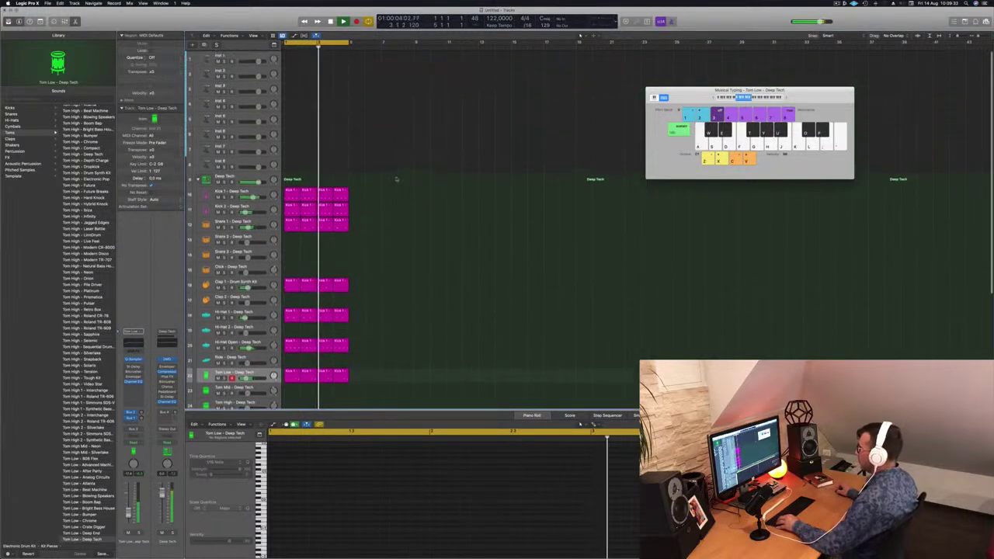
Repeat the four-bar drum regions three times to fill 16 bars and extend the cycle range to bar 17
{"action": "left_click", "coordinate": [241, 56]}
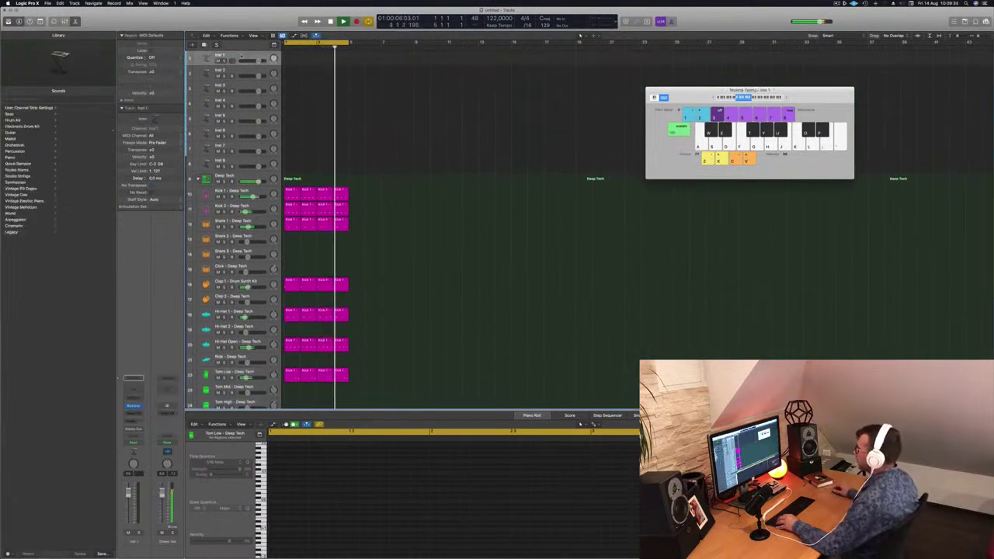
{"action": "scroll", "coordinate": [389, 141], "scroll_direction": "up", "scroll_amount": 2}
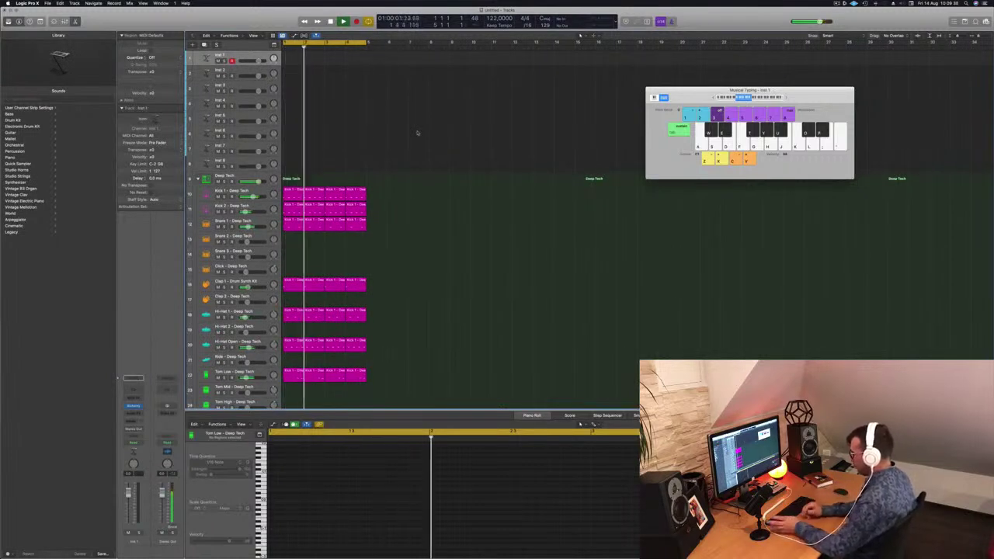
{"action": "key", "text": "super+r"}
{"action": "key", "text": "super+r"}
{"action": "key", "text": "super+r"}
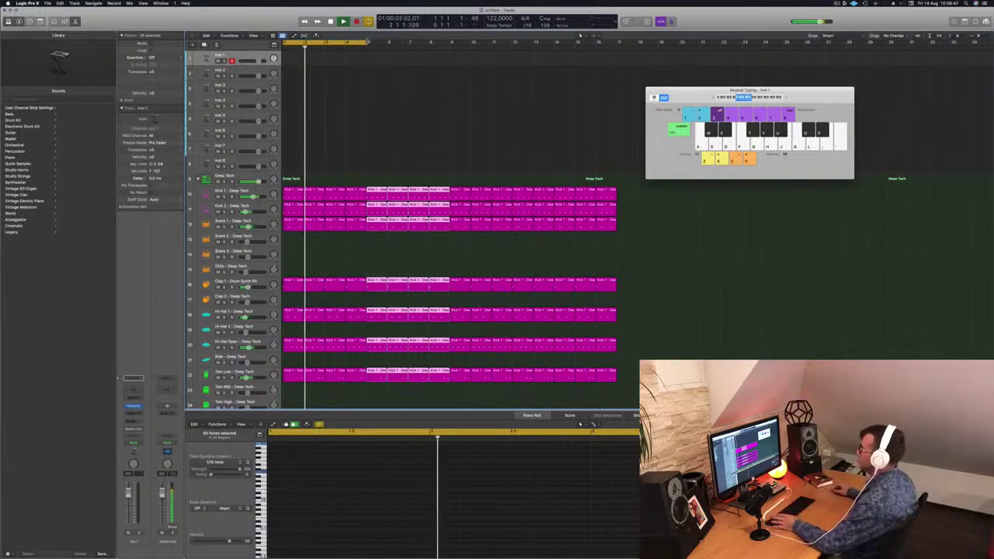
{"action": "left_click_drag", "start_coordinate": [369, 41], "coordinate": [616, 59]}
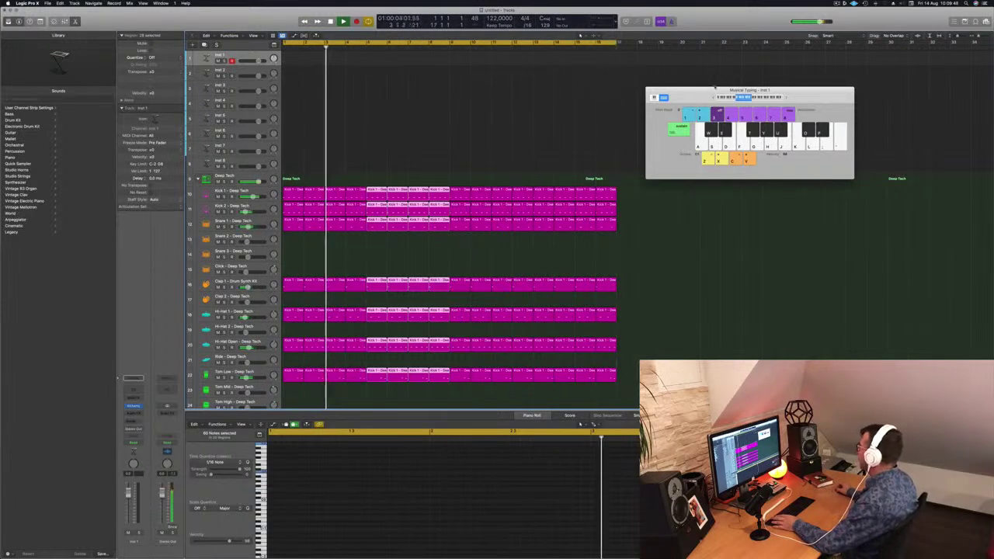
{"action": "left_click_drag", "start_coordinate": [683, 91], "coordinate": [764, 106]}
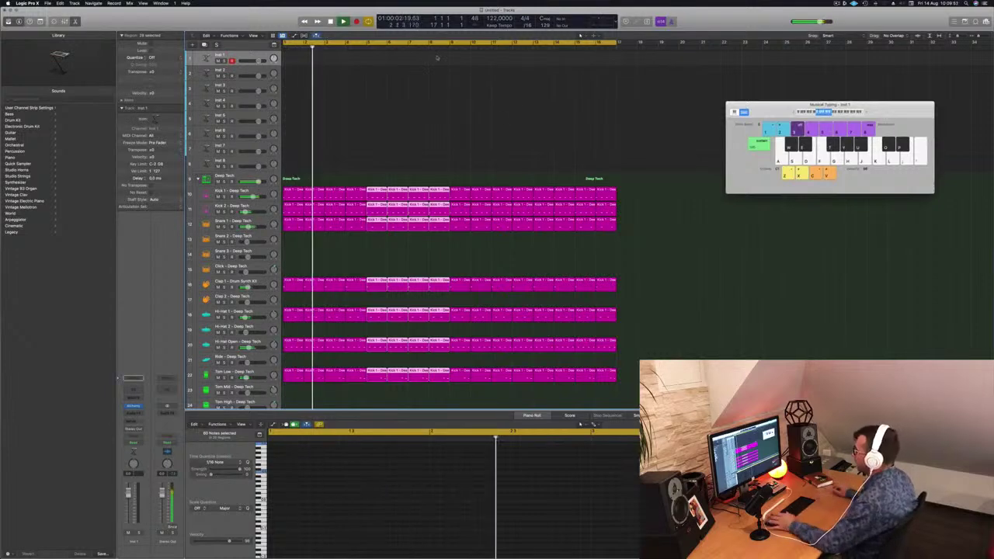
Open the Tom Low track's Quick Sampler and turn on its LP 12dB Lush filter
{"action": "scroll", "coordinate": [437, 58], "scroll_direction": "down", "scroll_amount": 2}
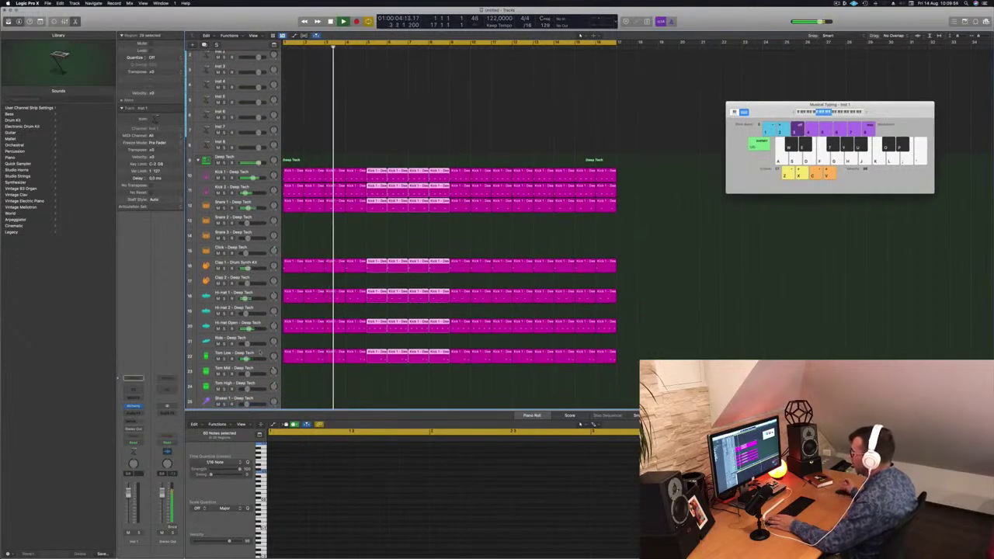
{"action": "left_click", "coordinate": [255, 358]}
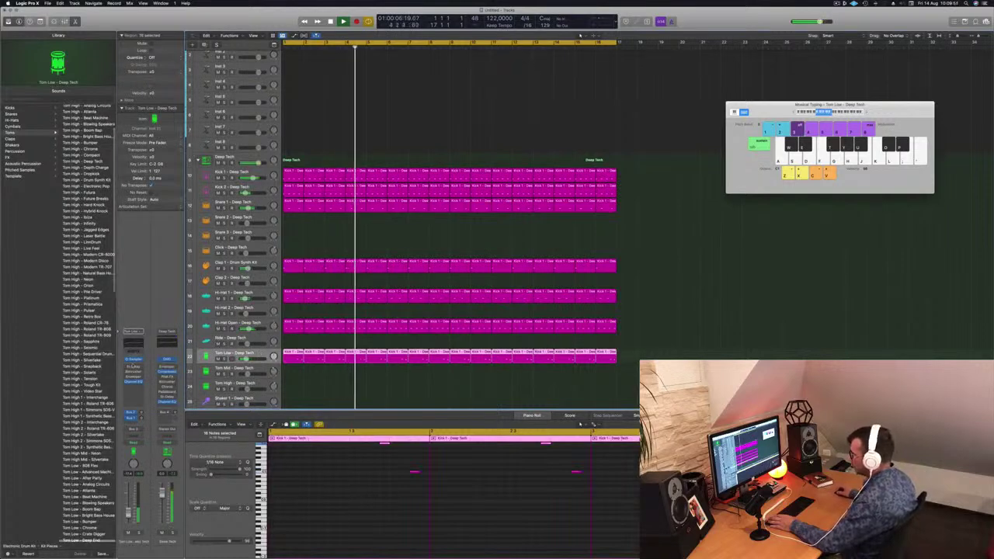
{"action": "left_click", "coordinate": [133, 359]}
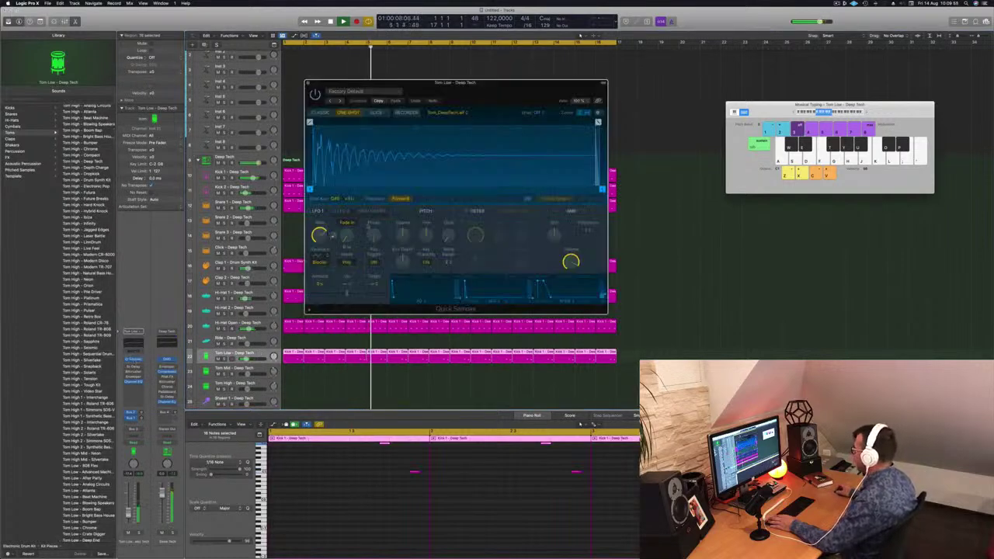
{"action": "left_click", "coordinate": [466, 211]}
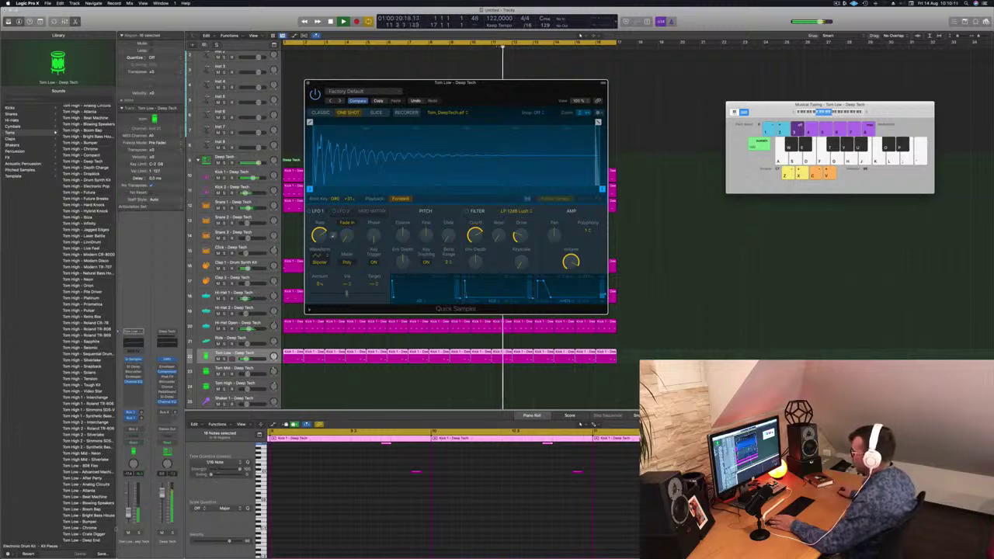
Lower the Tom Low track's volume slightly and close its Quick Sampler
{"action": "left_click_drag", "start_coordinate": [128, 514], "coordinate": [128, 515]}
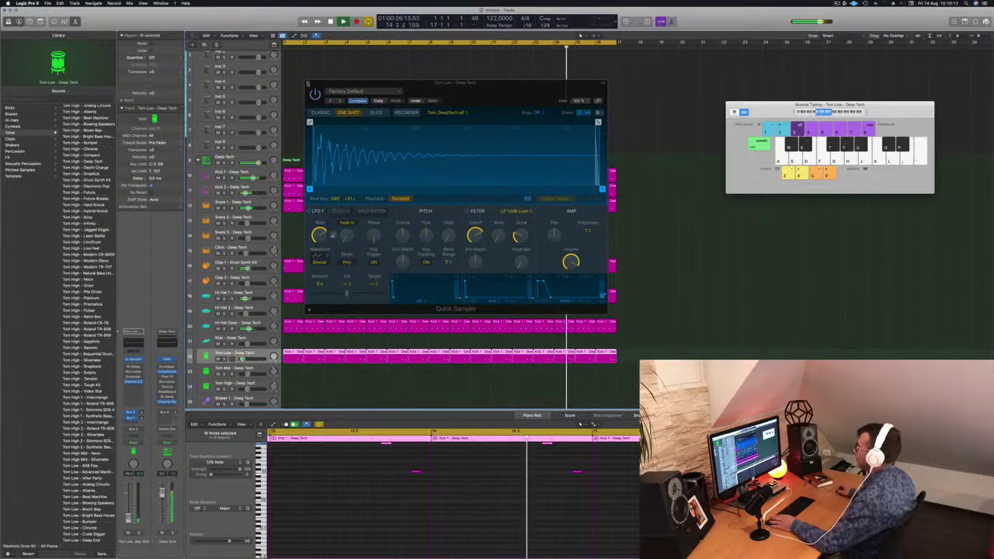
{"action": "left_click", "coordinate": [307, 83]}
{"action": "scroll", "coordinate": [320, 151], "scroll_direction": "up", "scroll_amount": 2}
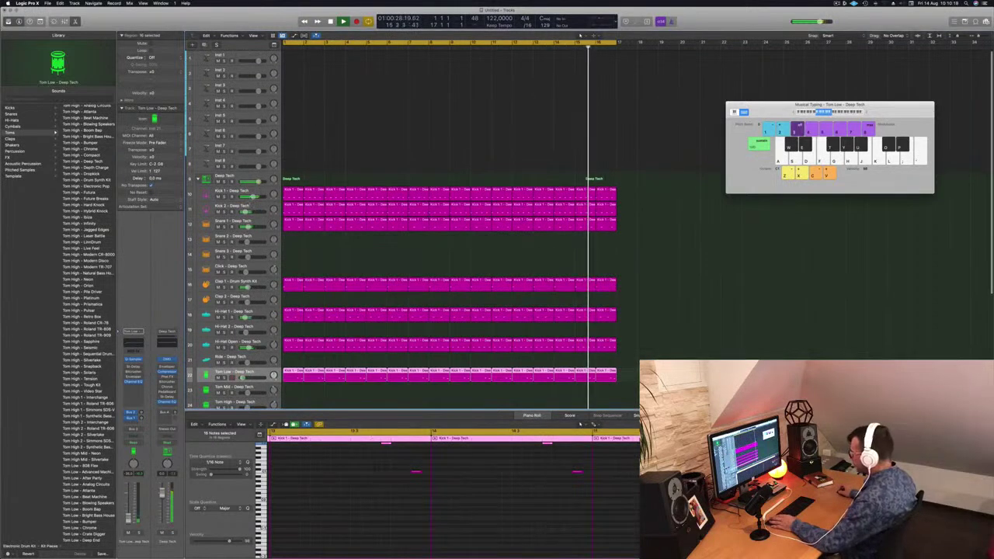
{"action": "scroll", "coordinate": [335, 96], "scroll_direction": "up", "scroll_amount": 2}
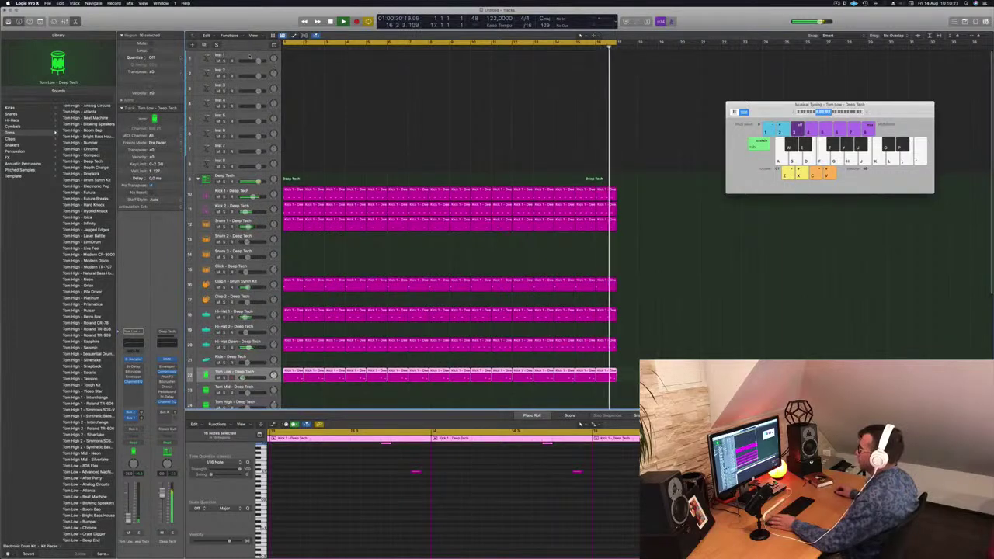
Shrink all track rows to a compact height and enlarge only the Inst 1 track
{"action": "left_click", "coordinate": [250, 56]}
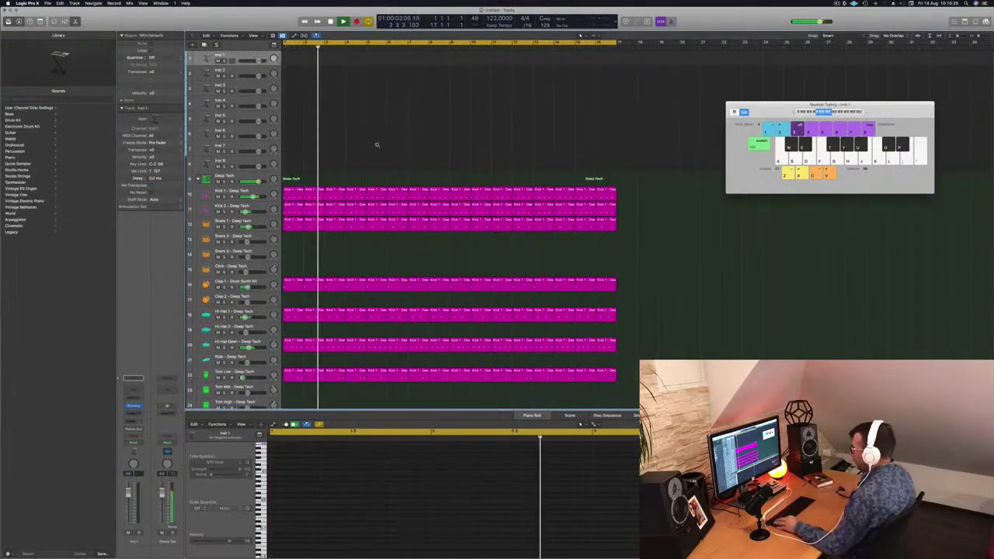
{"action": "scroll", "coordinate": [377, 144], "scroll_direction": "left", "scroll_amount": 2}
{"action": "scroll", "coordinate": [376, 144], "scroll_direction": "down", "scroll_amount": 3}
{"action": "scroll", "coordinate": [376, 145], "scroll_direction": "down", "scroll_amount": 1}
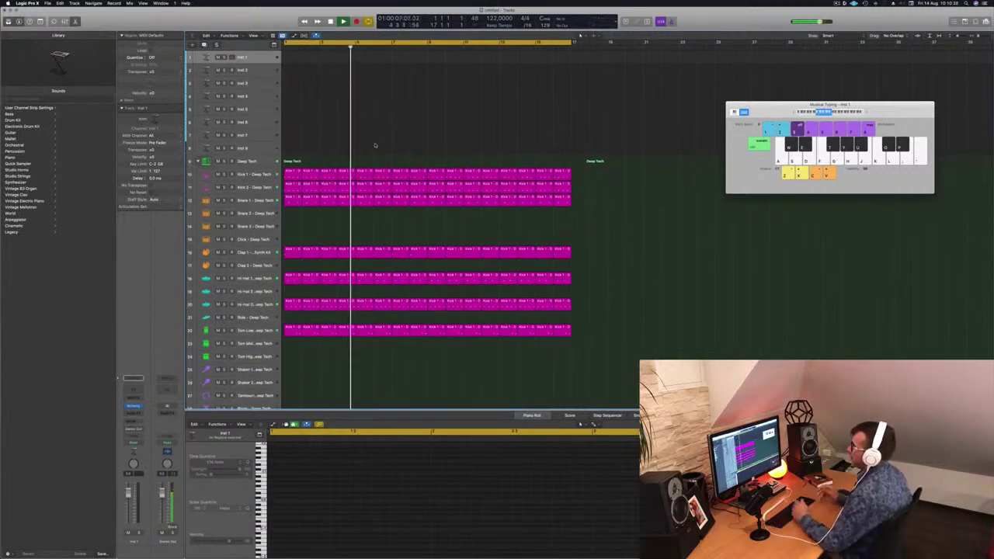
{"action": "left_click", "coordinate": [240, 304]}
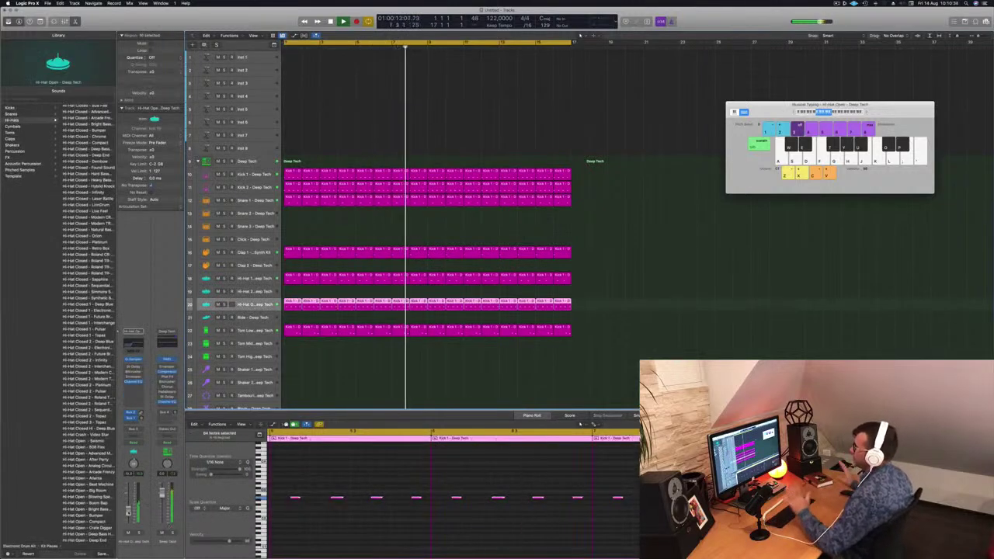
{"action": "left_click", "coordinate": [265, 60]}
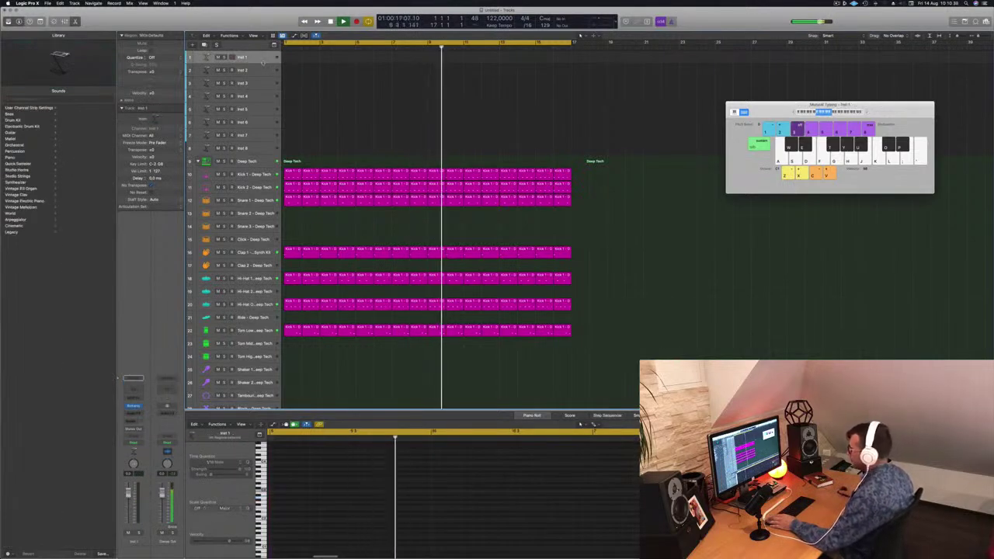
{"action": "key", "text": "ctrl+z"}
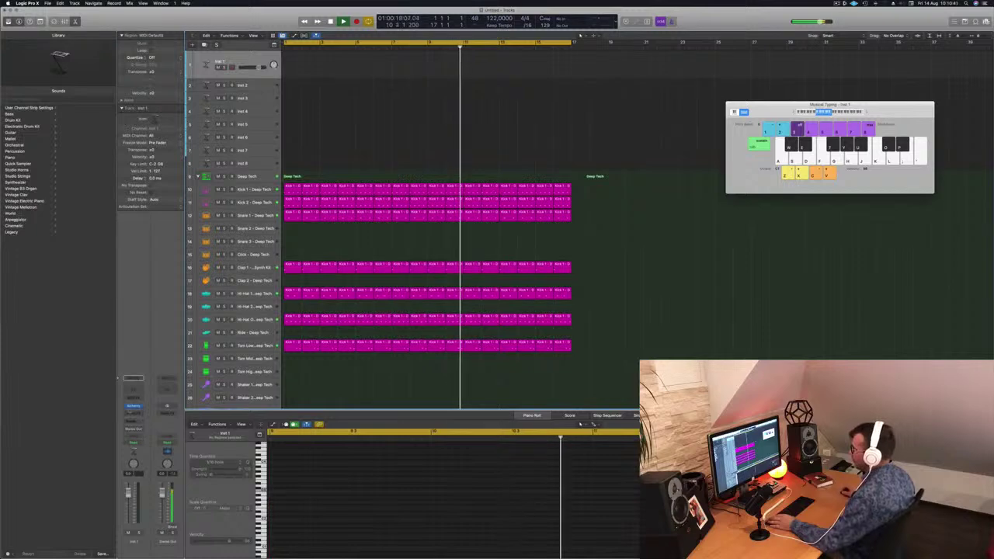
Open Inst 1's Alchemy synth and load the Agile Synth Bass preset from the Bass category
{"action": "left_click", "coordinate": [132, 406]}
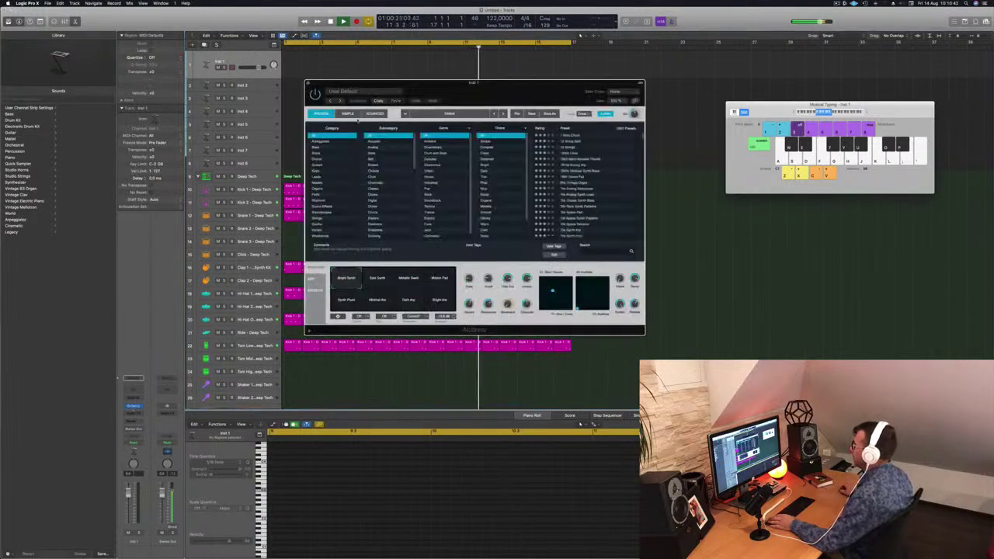
{"action": "left_click_drag", "start_coordinate": [478, 88], "coordinate": [671, 146]}
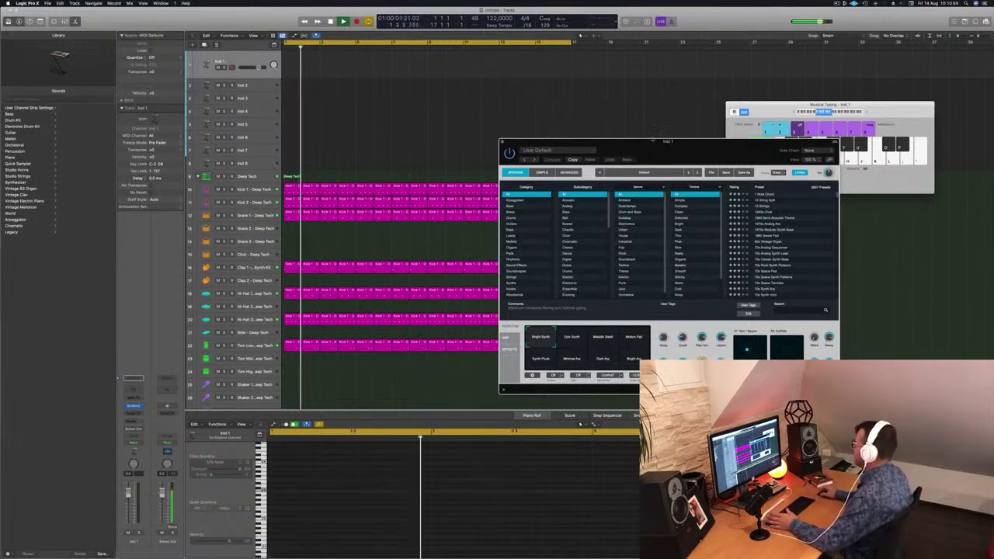
{"action": "left_click_drag", "start_coordinate": [673, 144], "coordinate": [555, 127]}
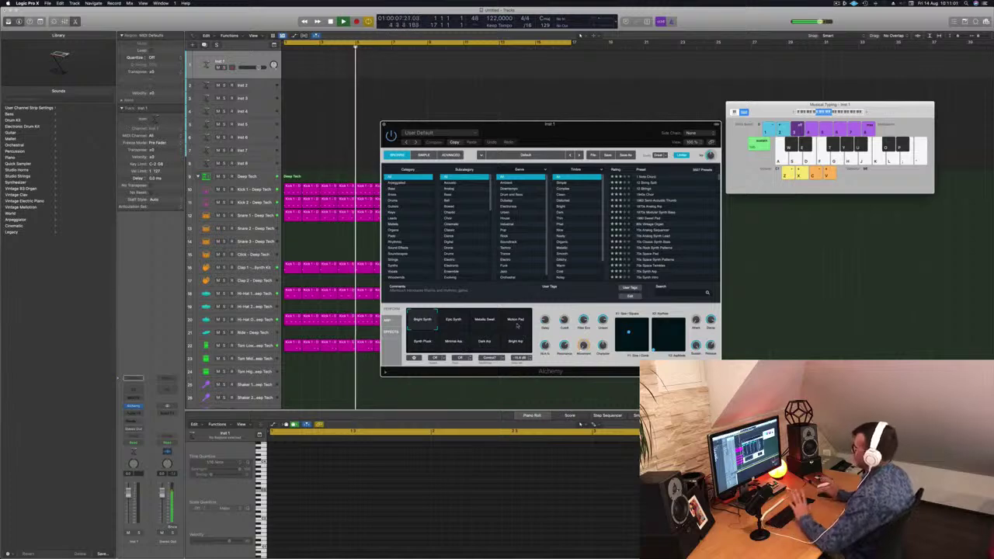
{"action": "left_click_drag", "start_coordinate": [584, 124], "coordinate": [587, 132]}
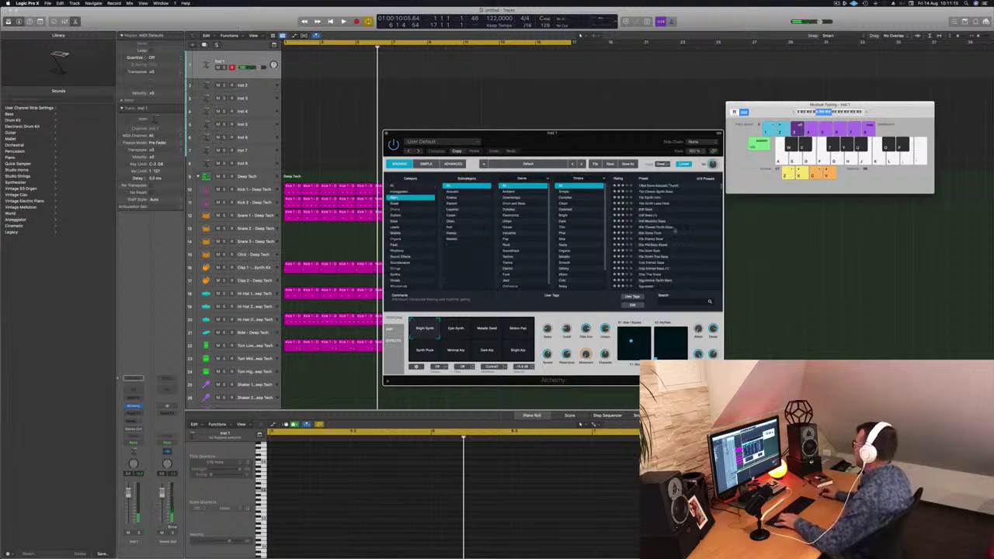
{"action": "scroll", "coordinate": [664, 238], "scroll_direction": "down", "scroll_amount": 2}
{"action": "left_click", "coordinate": [649, 217]}
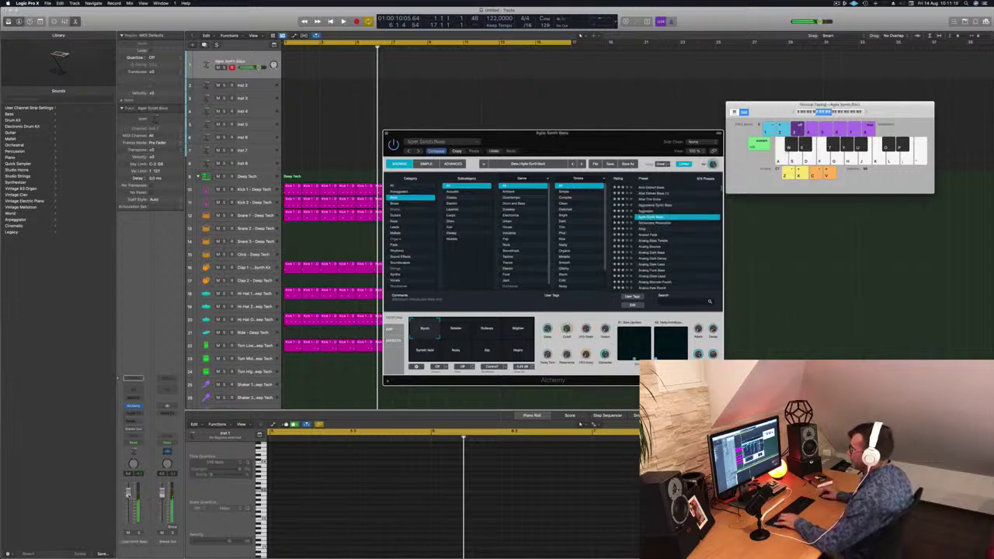
Play the drum groove and audition the Agile Synth Bass preset with a few Musical Typing notes
{"action": "key", "text": "space"}
{"action": "key", "text": "a"}
{"action": "key", "text": "s"}
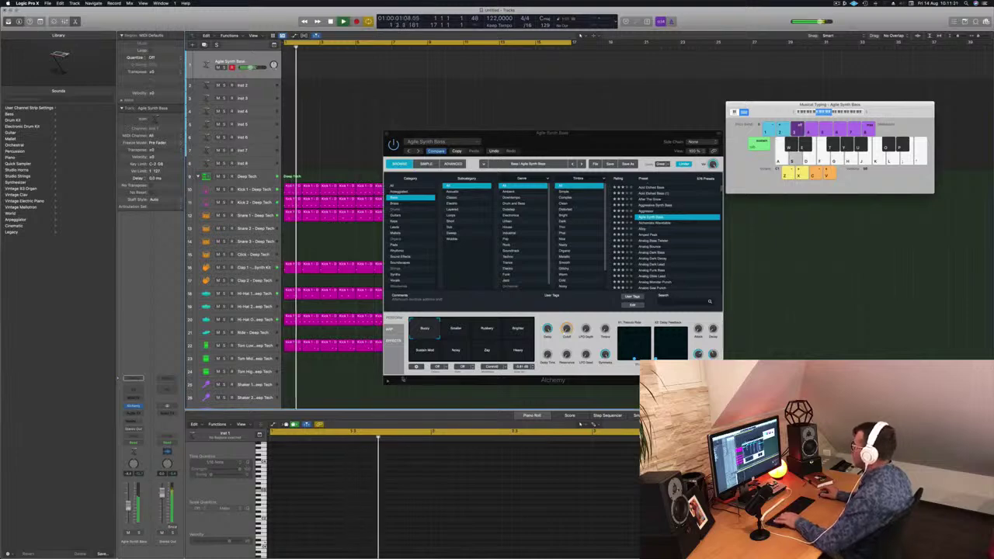
{"action": "key", "text": "d"}
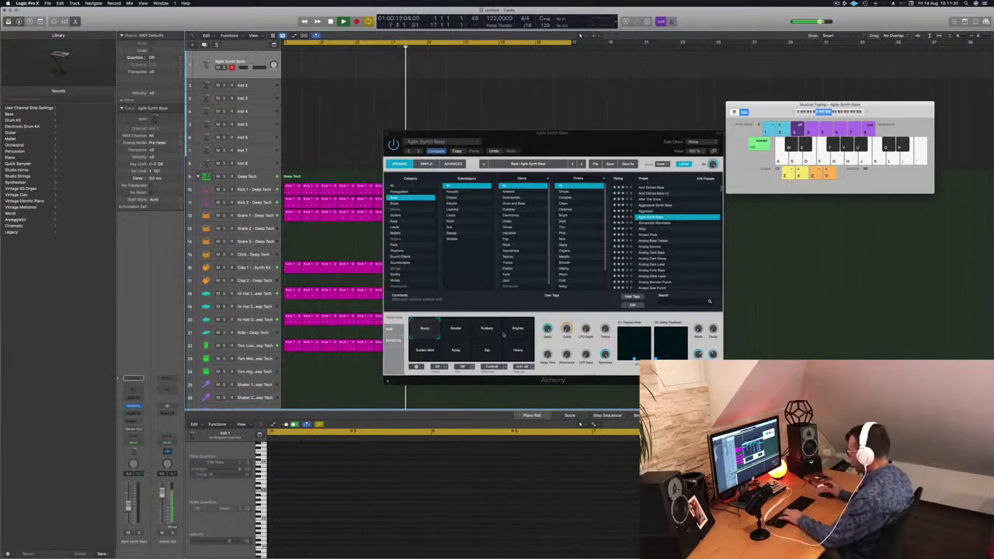
Audition the Alchemy bass presets from Alloy through Analog Bass Twister to Analog Bounce over the groove
{"action": "left_click_drag", "start_coordinate": [622, 138], "coordinate": [523, 118]}
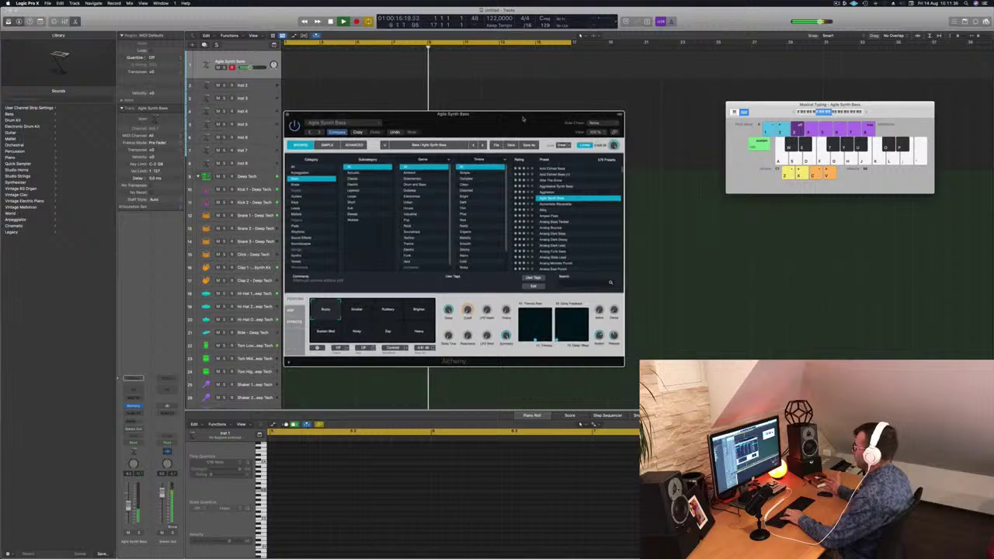
{"action": "left_click", "coordinate": [544, 210]}
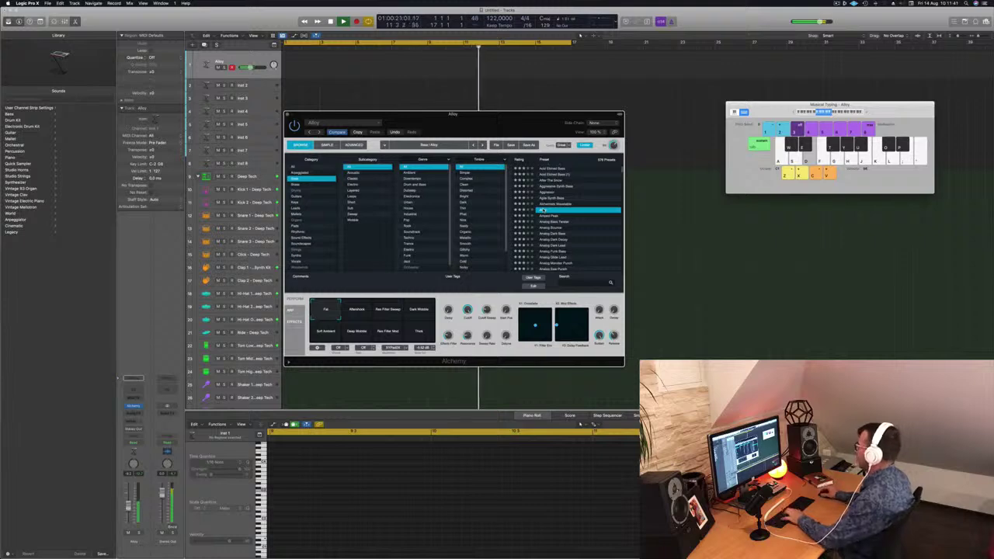
{"action": "left_click_drag", "start_coordinate": [475, 114], "coordinate": [645, 139]}
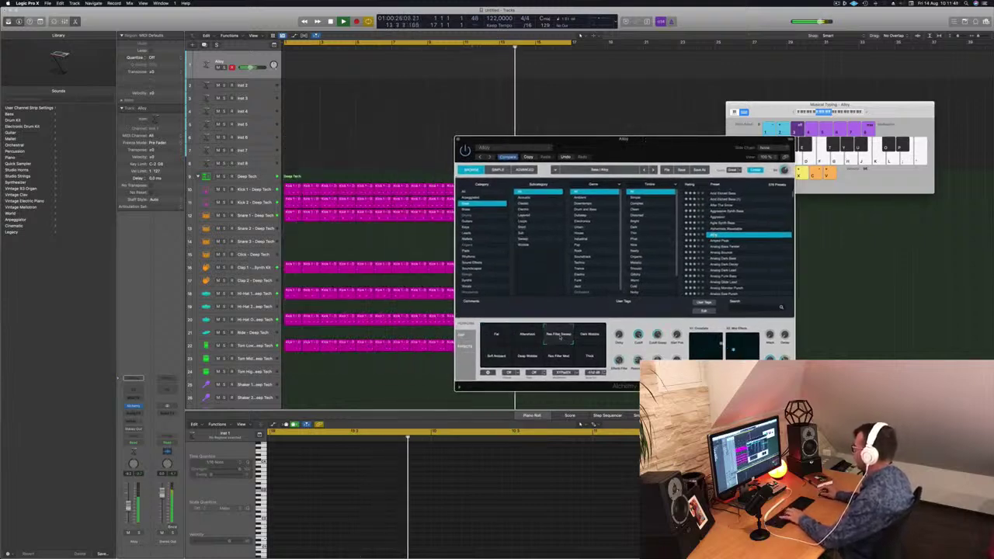
{"action": "left_click", "coordinate": [713, 241]}
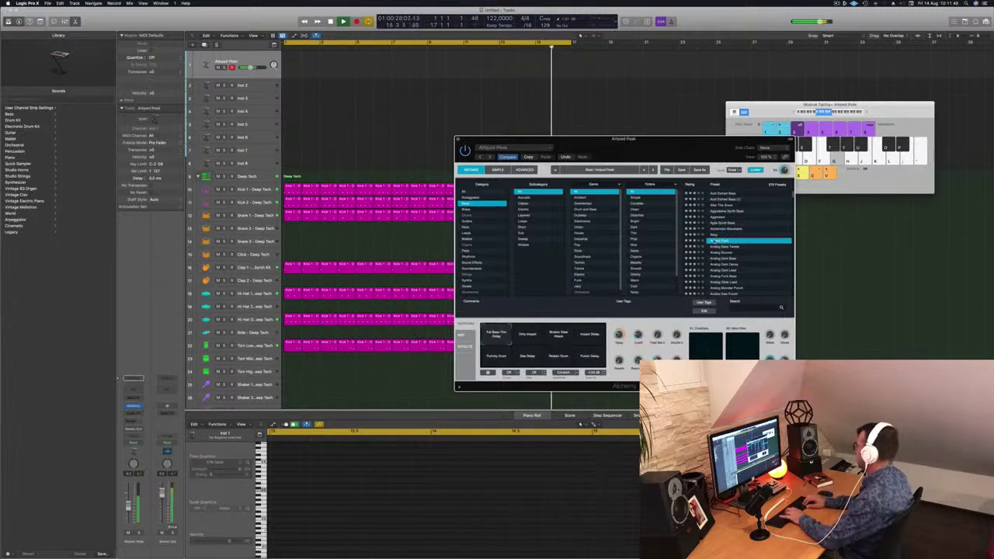
{"action": "left_click", "coordinate": [713, 246]}
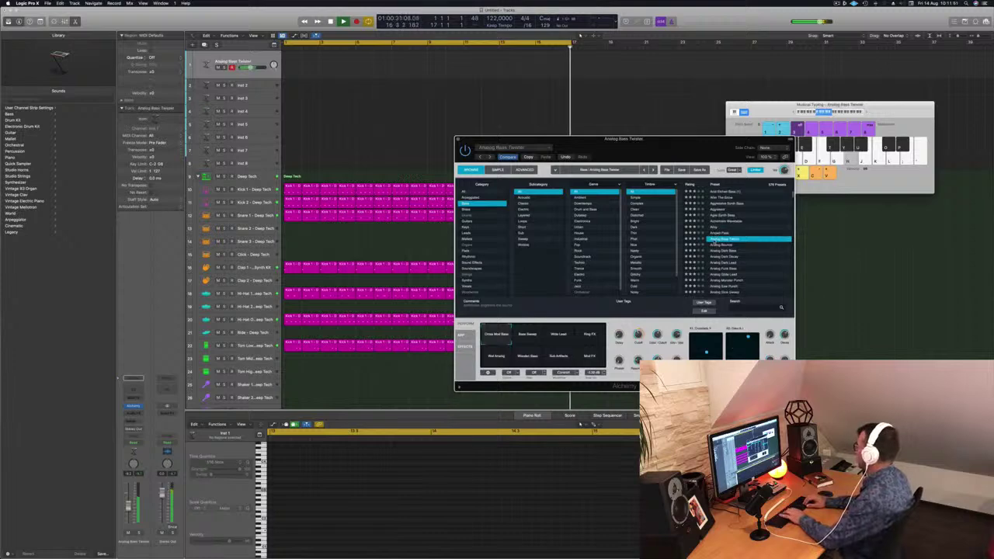
{"action": "left_click", "coordinate": [713, 246]}
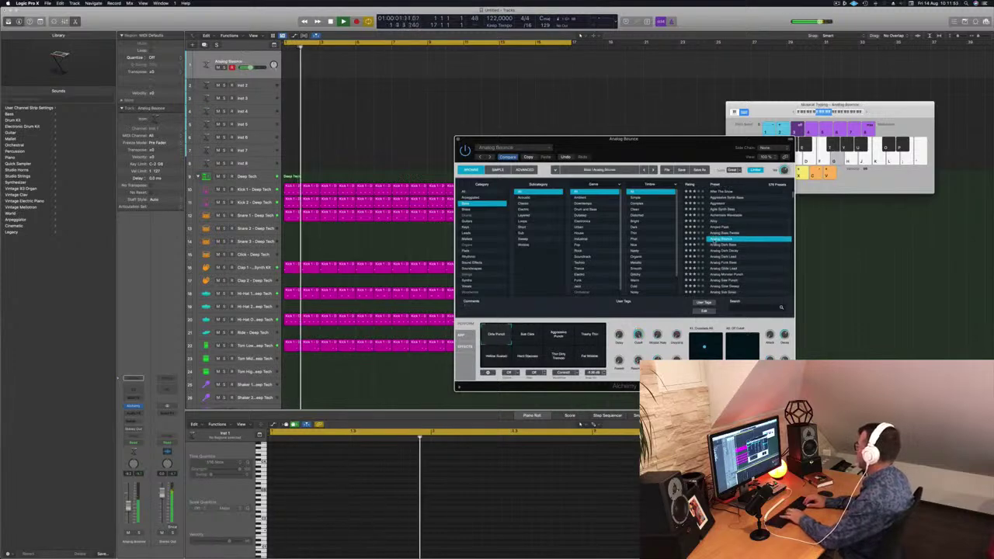
Try Analog Bounce's Sub Click variation and audition the bass presets down to Analog Slow Sweep
{"action": "left_click", "coordinate": [521, 339]}
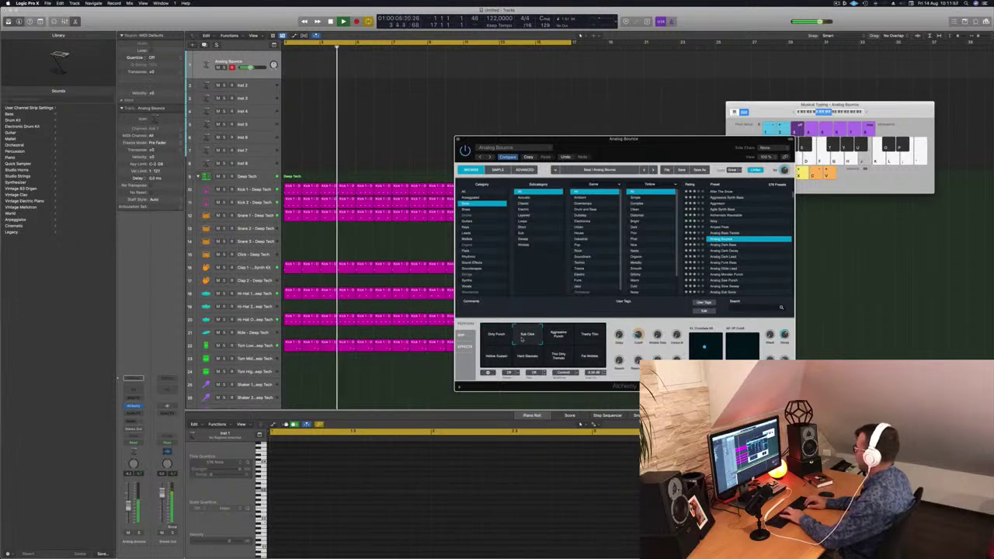
{"action": "key", "text": "Down"}
{"action": "key", "text": "Down"}
{"action": "key", "text": "Down"}
{"action": "key", "text": "Down"}
{"action": "key", "text": "Down"}
{"action": "key", "text": "Down"}
{"action": "key", "text": "Down"}
{"action": "key", "text": "Down"}
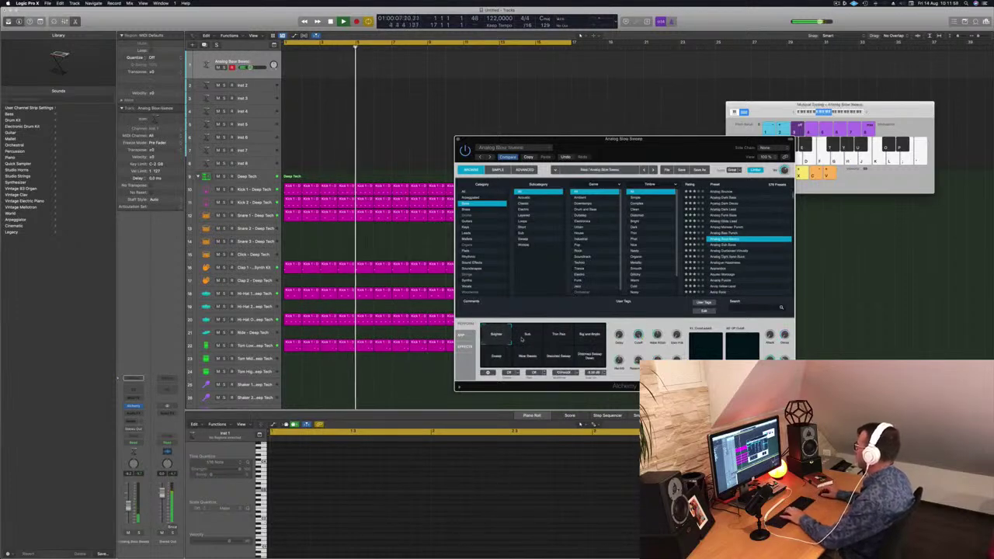
{"action": "key", "text": "g"}
{"action": "key", "text": "h"}
Return to the Analog Bounce preset and audition its performance variations from Sub Click through Aggressive Punch to Fat Wobble
{"action": "key", "text": "Up"}
{"action": "key", "text": "Up"}
{"action": "key", "text": "Up"}
{"action": "key", "text": "Up"}
{"action": "key", "text": "Up"}
{"action": "key", "text": "Up"}
{"action": "key", "text": "Up"}
{"action": "key", "text": "Up"}
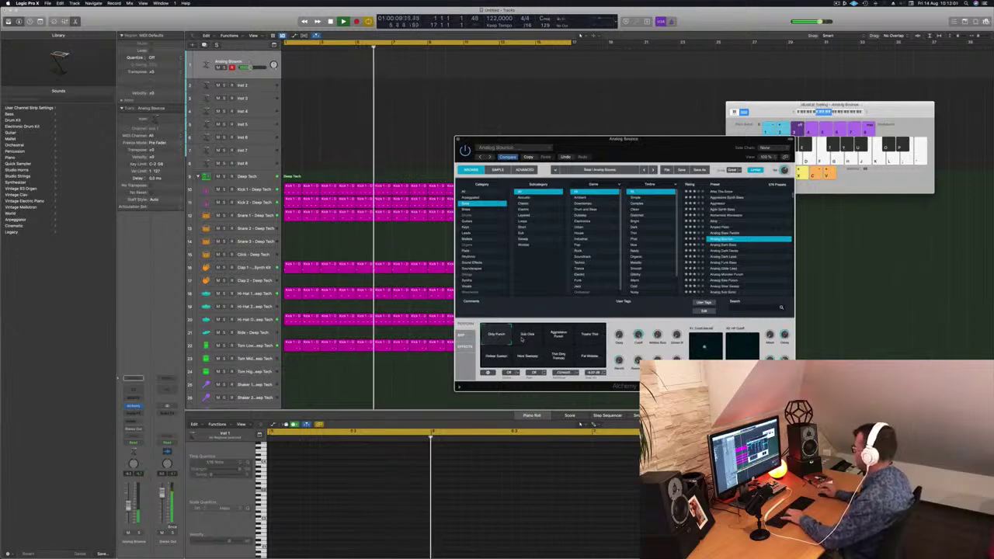
{"action": "left_click", "coordinate": [523, 337]}
{"action": "left_click", "coordinate": [558, 336]}
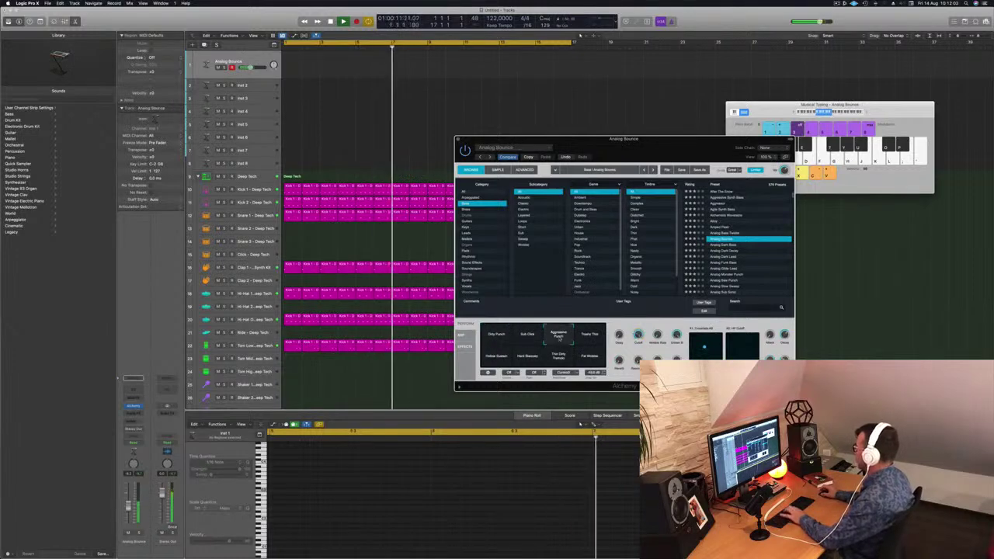
{"action": "left_click", "coordinate": [587, 335]}
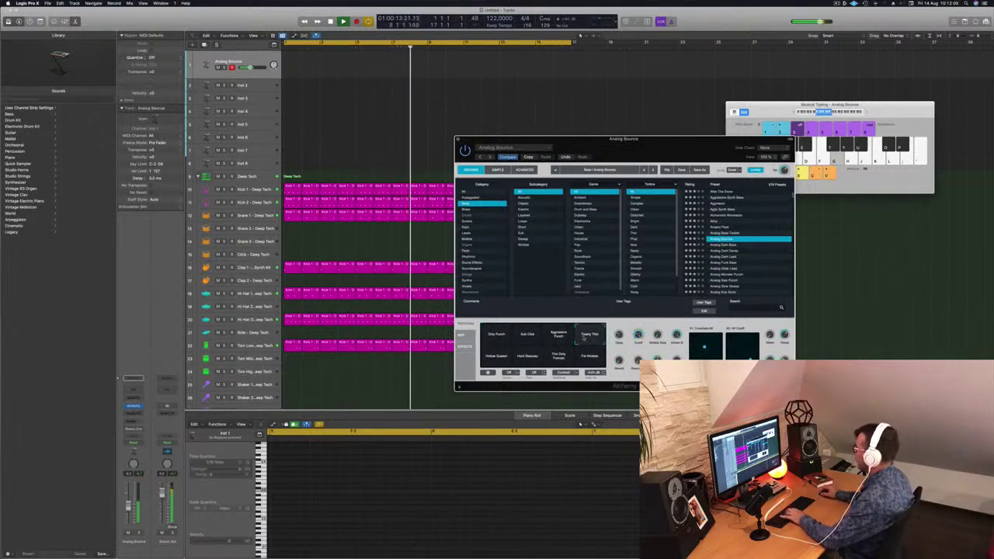
{"action": "left_click", "coordinate": [497, 356]}
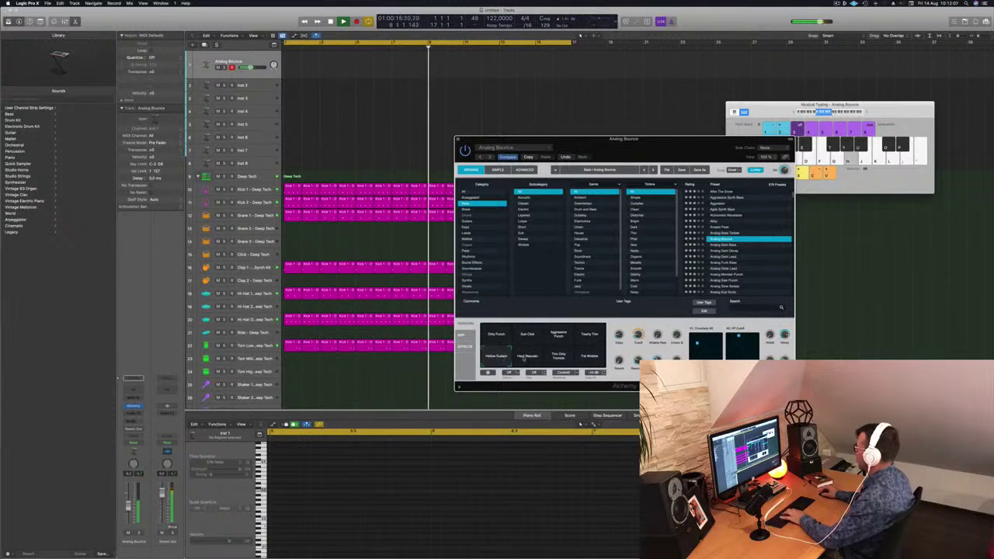
{"action": "left_click", "coordinate": [525, 357]}
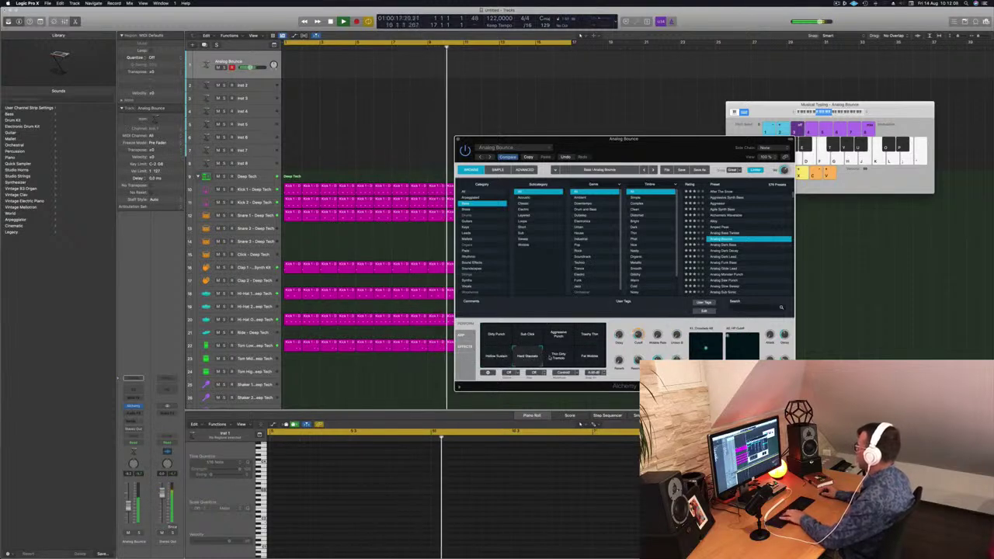
{"action": "left_click", "coordinate": [557, 356]}
{"action": "left_click", "coordinate": [589, 356]}
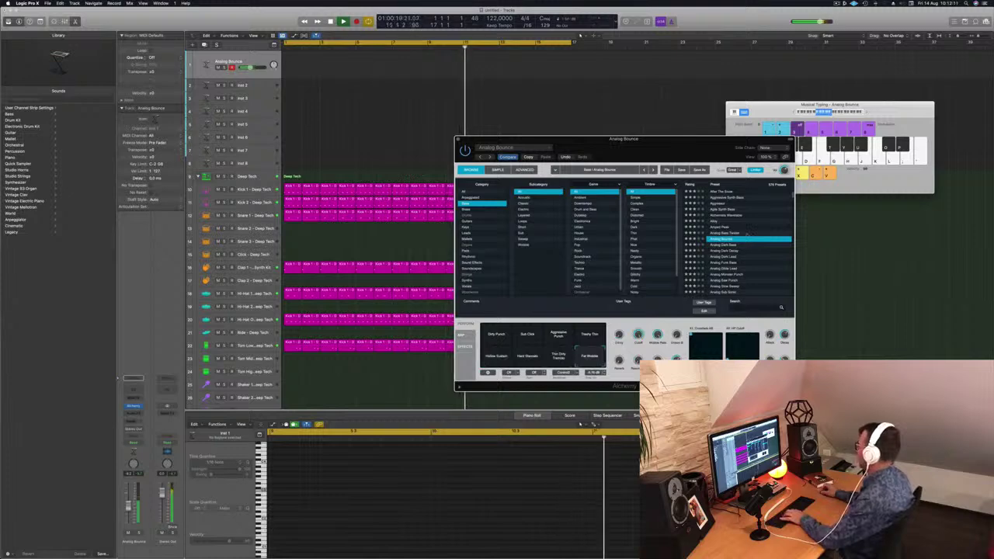
Load the Analog Dark Bass preset in Alchemy and shift the Musical Typing range to a lower octave
{"action": "scroll", "coordinate": [742, 225], "scroll_direction": "down", "scroll_amount": 2}
{"action": "left_click", "coordinate": [721, 218]}
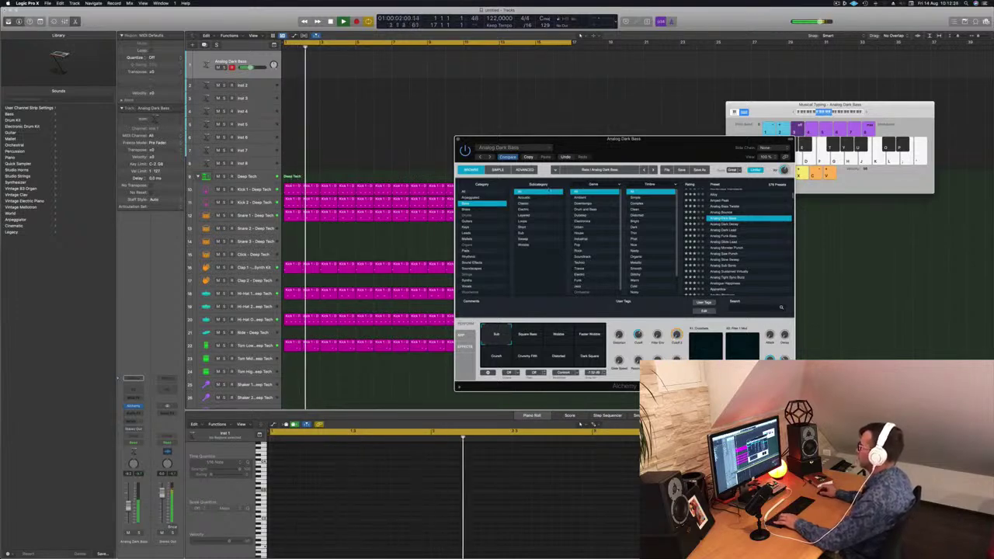
{"action": "left_click", "coordinate": [794, 112]}
Improvise bass notes with Analog Dark Bass over the playing groove to find a melody
{"action": "key", "text": "a"}
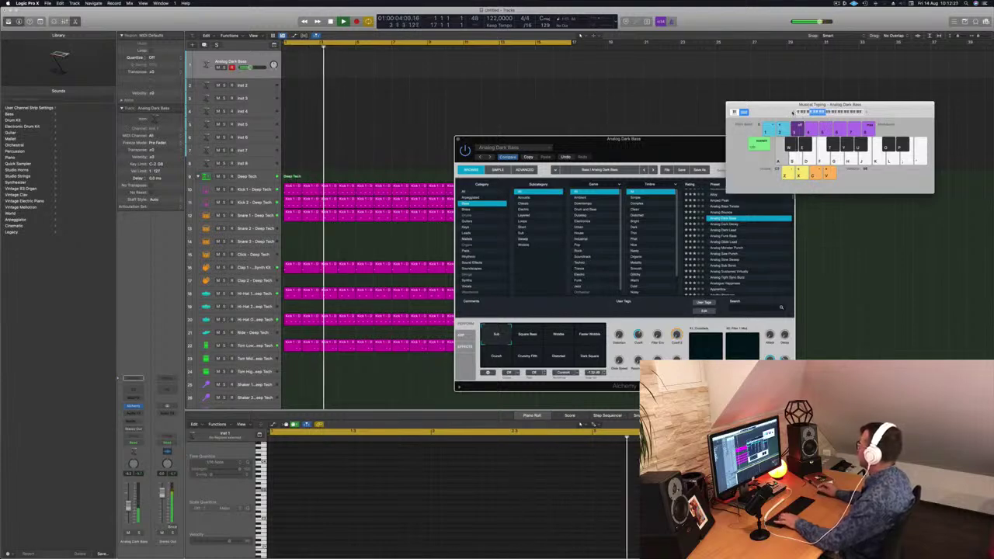
{"action": "key", "text": "h"}
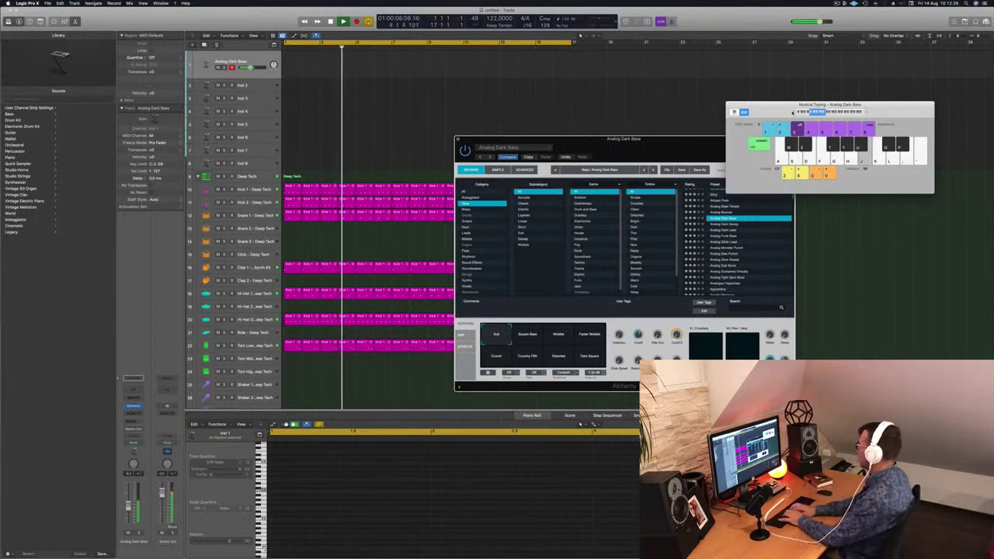
{"action": "key", "text": "k"}
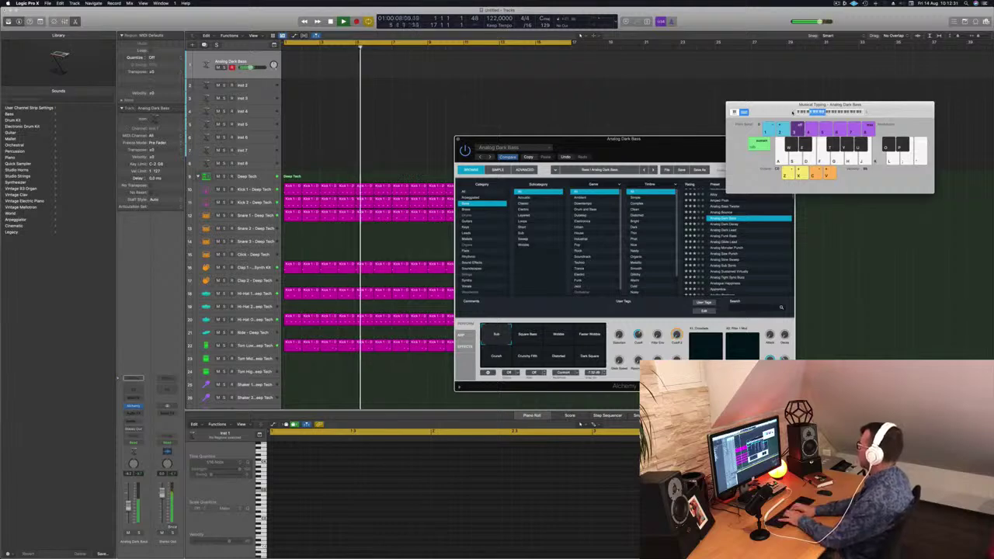
{"action": "key", "text": "h"}
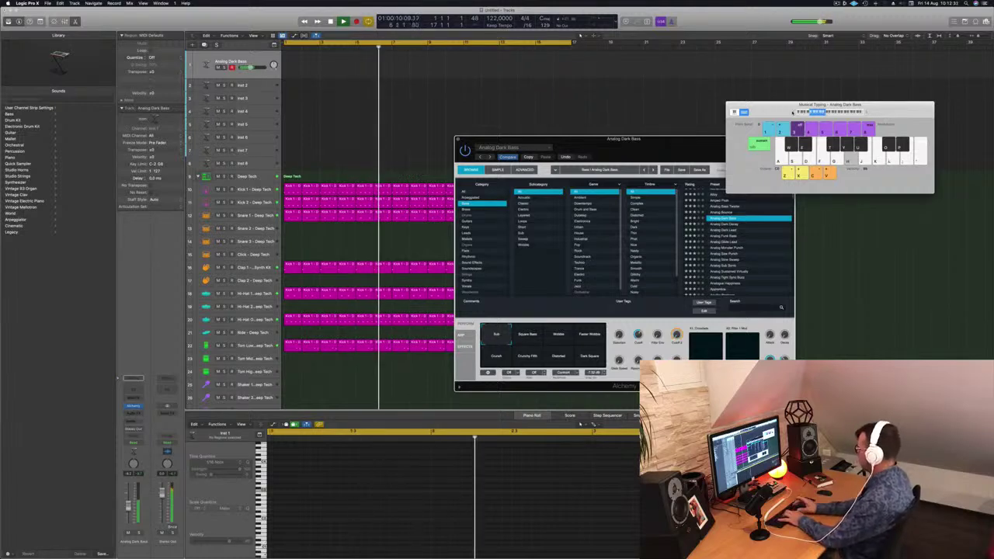
{"action": "key", "text": "apostrophe"}
{"action": "key", "text": "l"}
{"action": "key", "text": "j"}
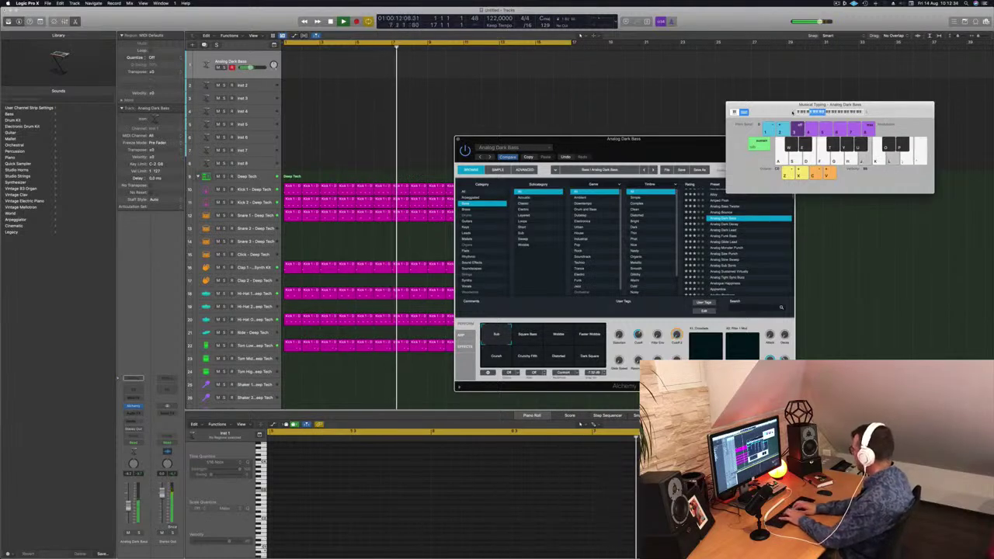
{"action": "key", "text": "j"}
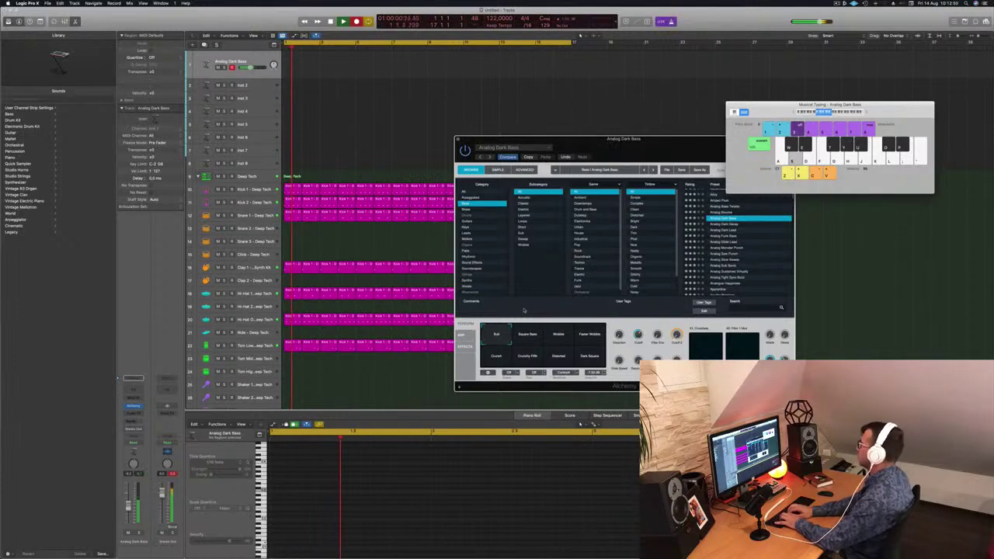
Record a sustained bass melody on the Analog Dark Bass track over the groove and return to the start
{"action": "key", "text": "f"}
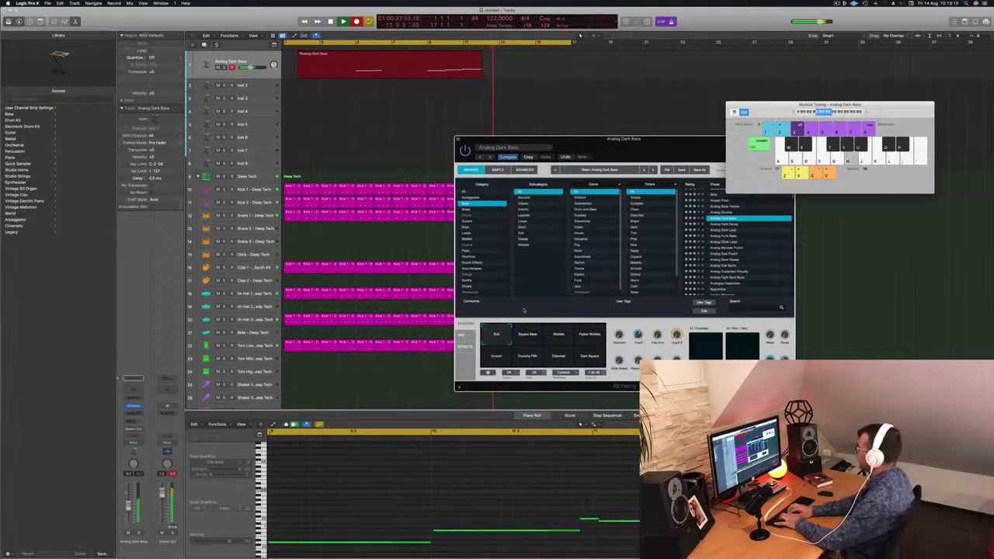
{"action": "key", "text": "space"}
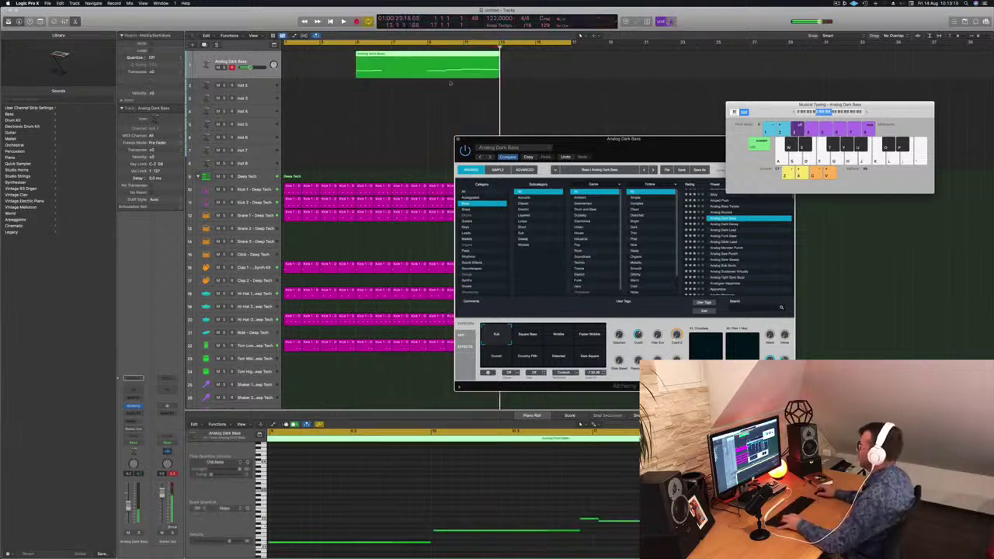
{"action": "key", "text": "space"}
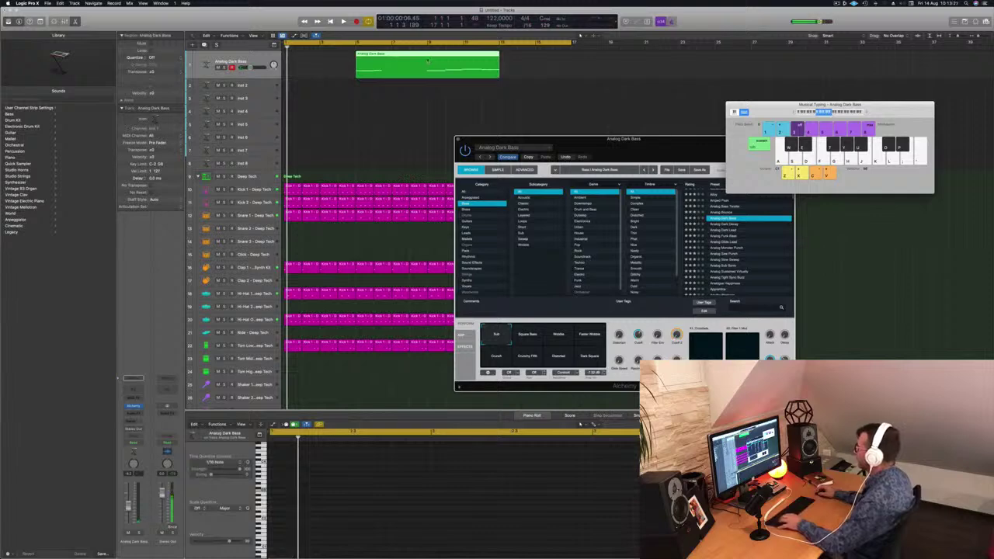
Try trimming the start of the recorded bass region to bar 9 and undo the trim
{"action": "left_click", "coordinate": [390, 53]}
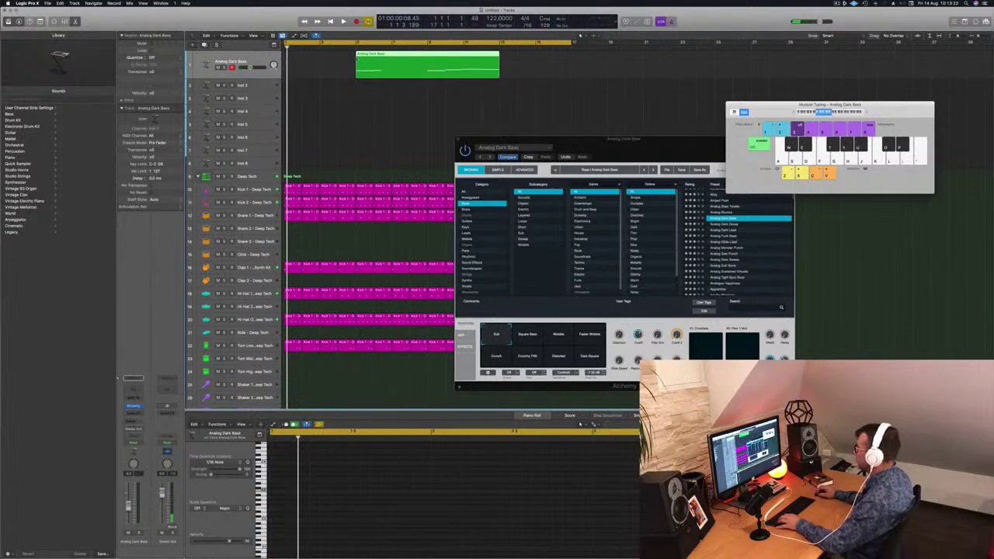
{"action": "left_click_drag", "start_coordinate": [356, 71], "coordinate": [423, 73]}
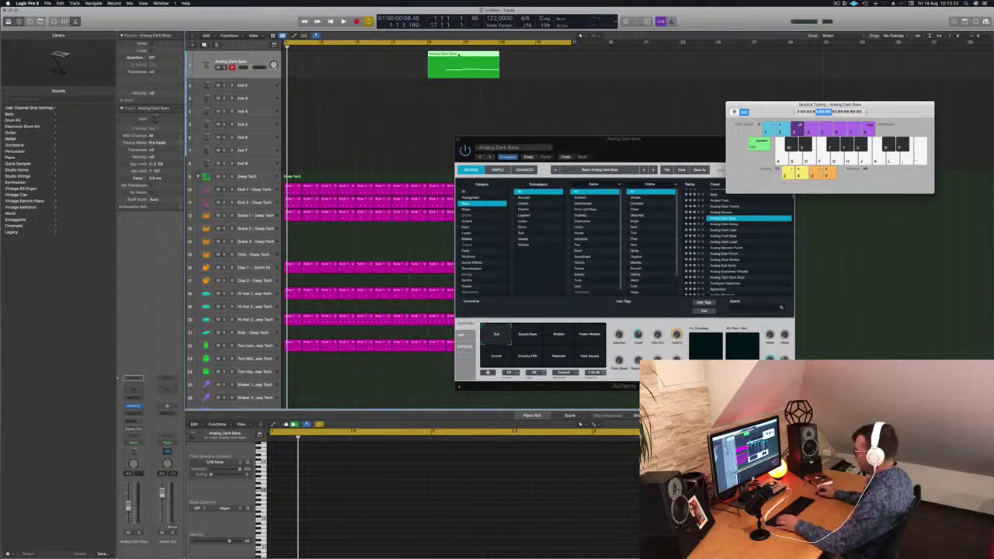
{"action": "key", "text": "super+z"}
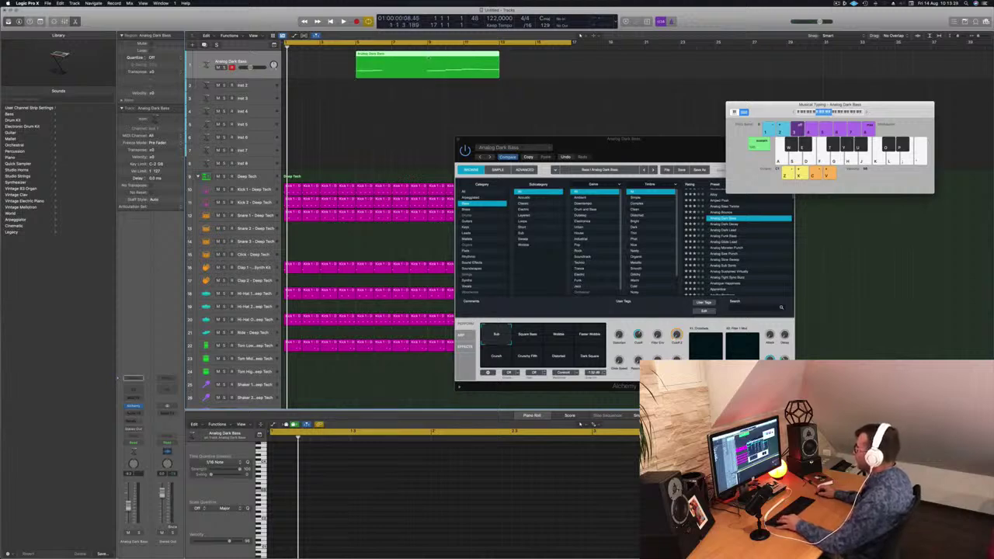
Split the bass region at bar 9, splitting overlapping notes, and keep only the second part, moved to bar 1
{"action": "left_click", "coordinate": [407, 59]}
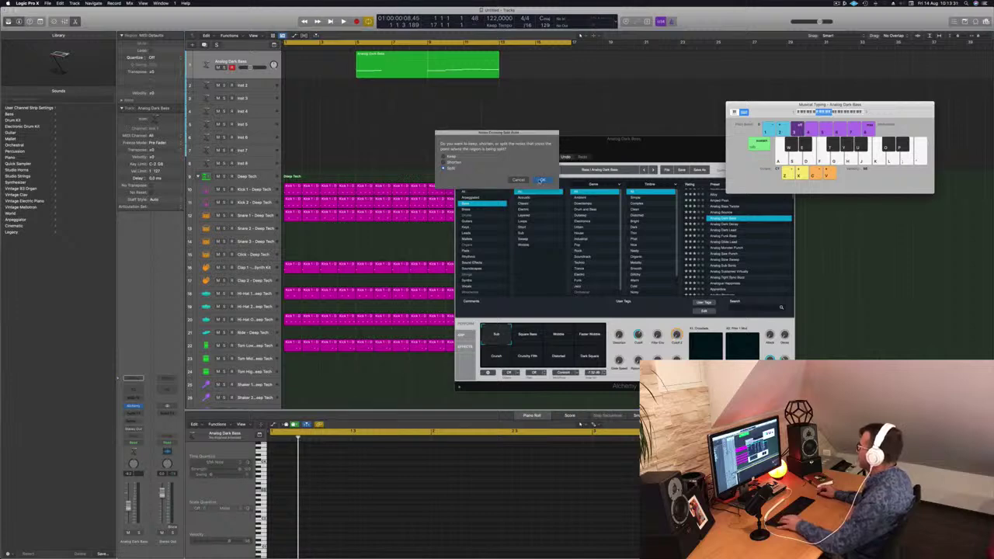
{"action": "left_click", "coordinate": [541, 180]}
{"action": "left_click_drag", "start_coordinate": [399, 62], "coordinate": [321, 62]}
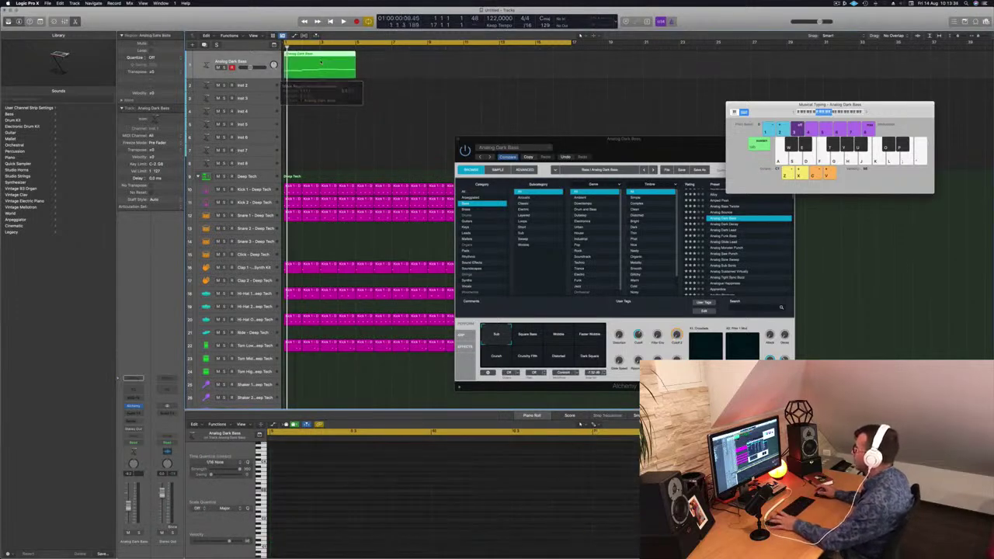
Tighten the bass melody in the Piano Roll: move the short third note and following long note earlier, shorten the second note, and check playback
{"action": "key", "text": "space"}
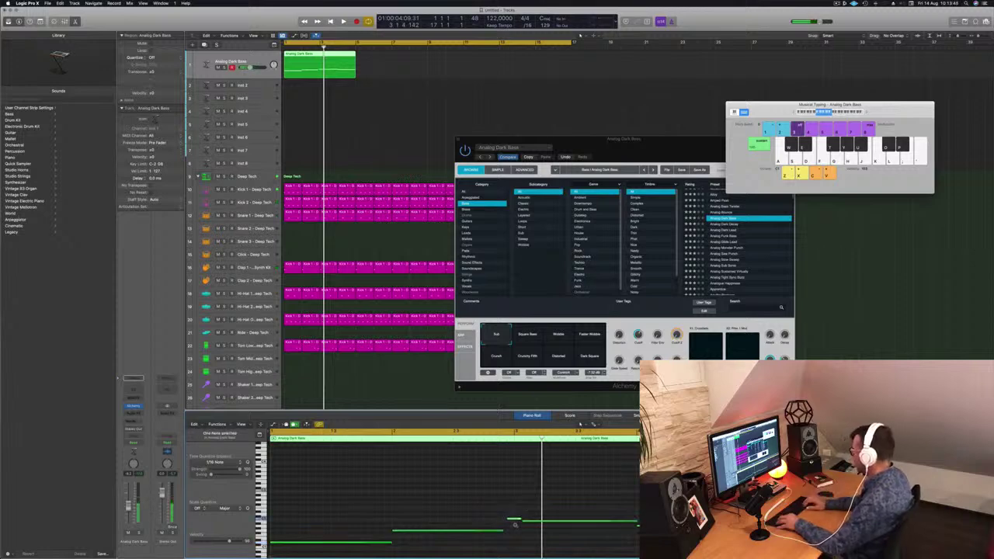
{"action": "key", "text": "space"}
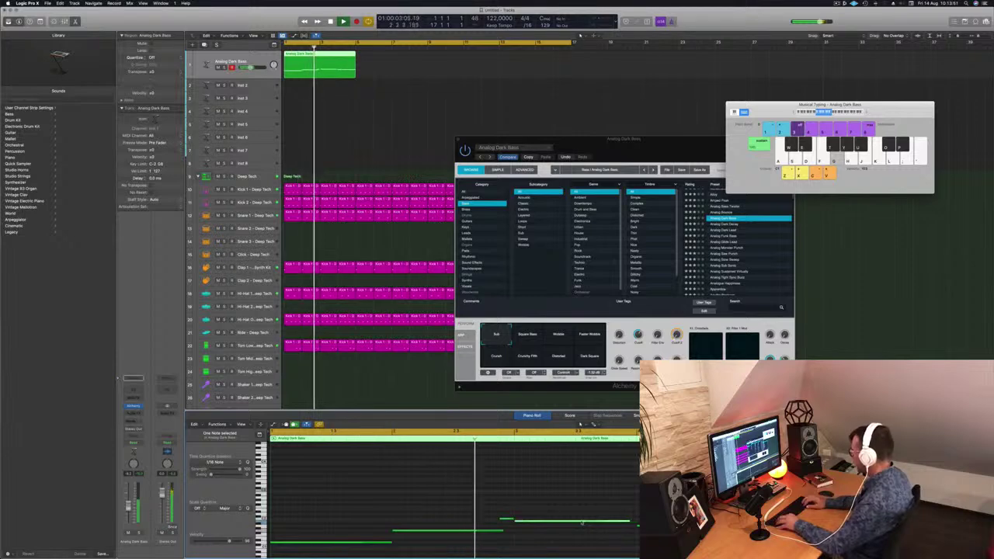
{"action": "left_click_drag", "start_coordinate": [581, 523], "coordinate": [589, 523]}
{"action": "key", "text": "space"}
{"action": "key", "text": "space"}
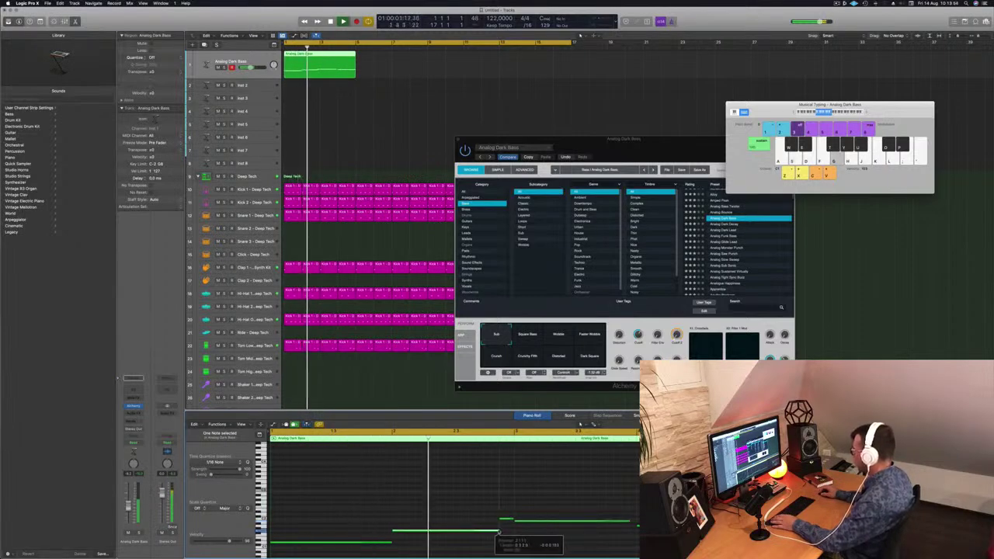
{"action": "key", "text": "space"}
{"action": "key", "text": "space"}
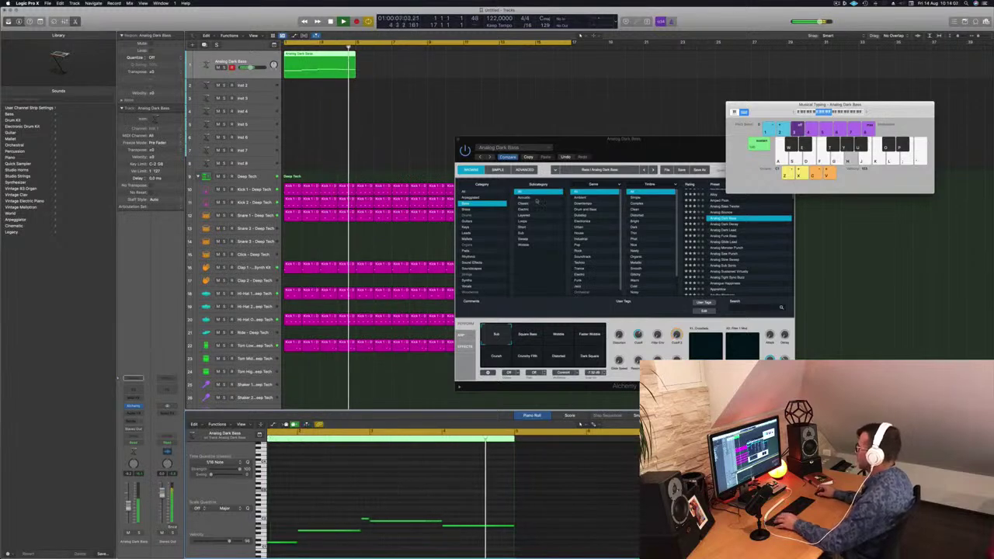
Copy the four-bar bass region along its track until the copies fill all 16 bars of the drum groove
{"action": "left_click_drag", "start_coordinate": [314, 63], "coordinate": [386, 62]}
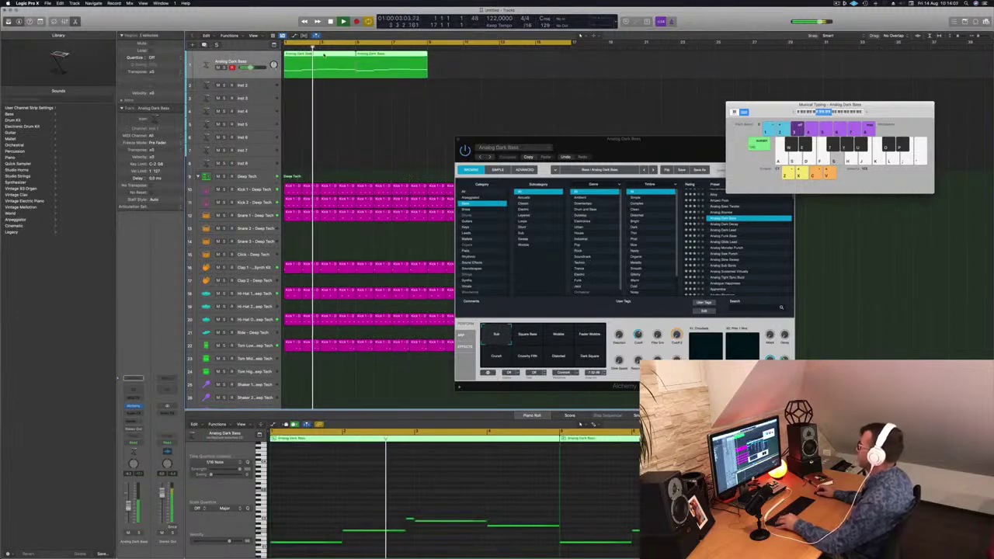
{"action": "left_click_drag", "start_coordinate": [324, 54], "coordinate": [468, 59]}
Audition the Alchemy snapshots of Analog Dark Bass in turn during playback, from Square Bass through Crunch and Distorted to Dark Square
{"action": "left_click_drag", "start_coordinate": [624, 153], "coordinate": [556, 135]}
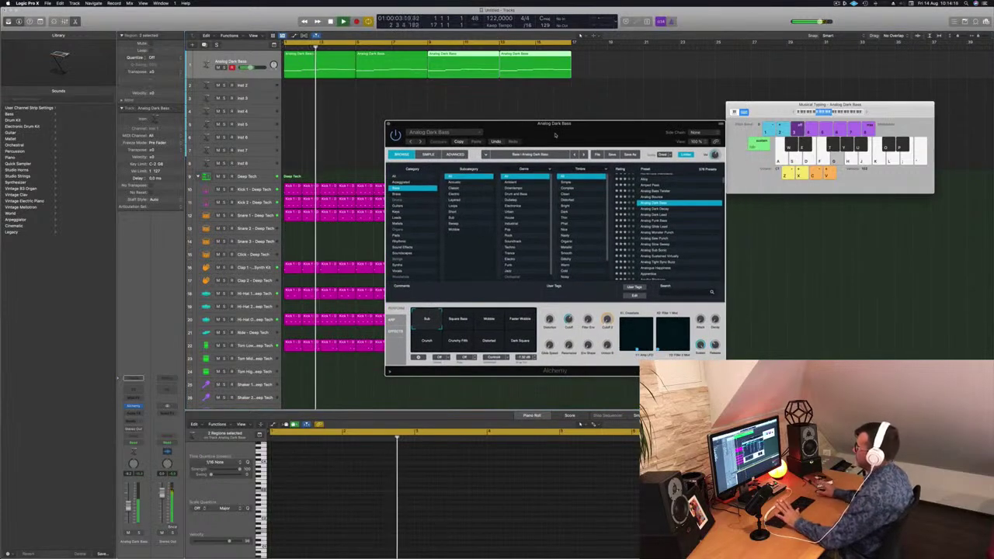
{"action": "left_click_drag", "start_coordinate": [504, 129], "coordinate": [527, 130]}
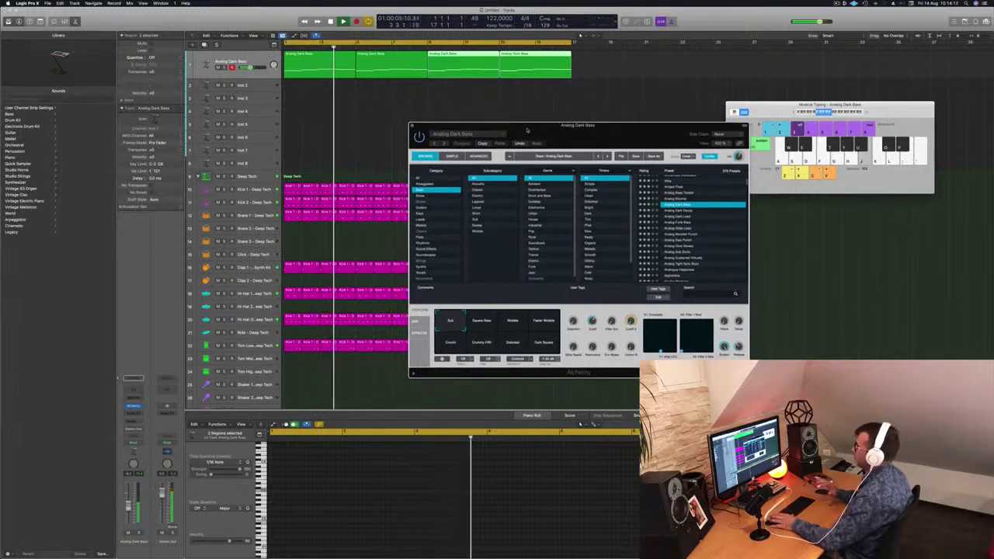
{"action": "left_click", "coordinate": [481, 320]}
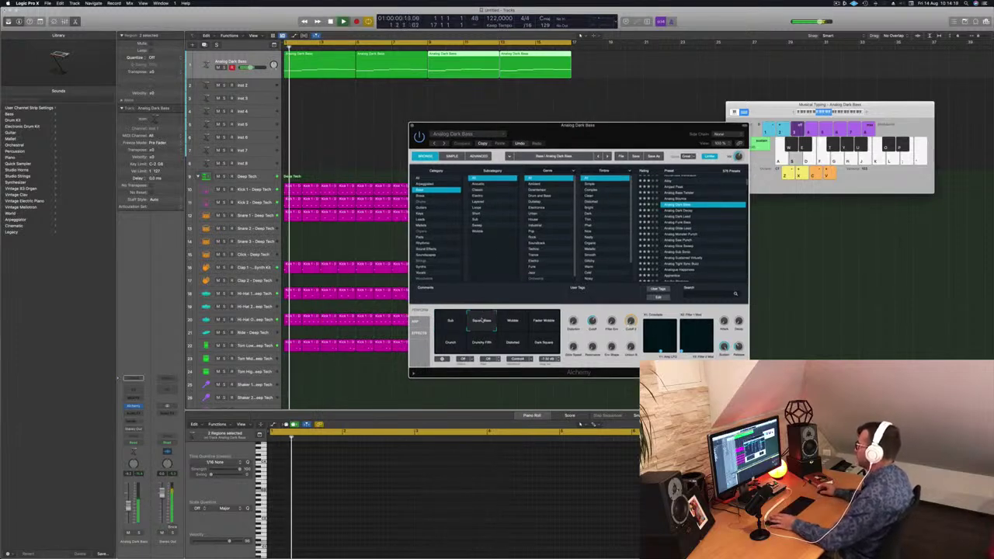
{"action": "left_click", "coordinate": [512, 321]}
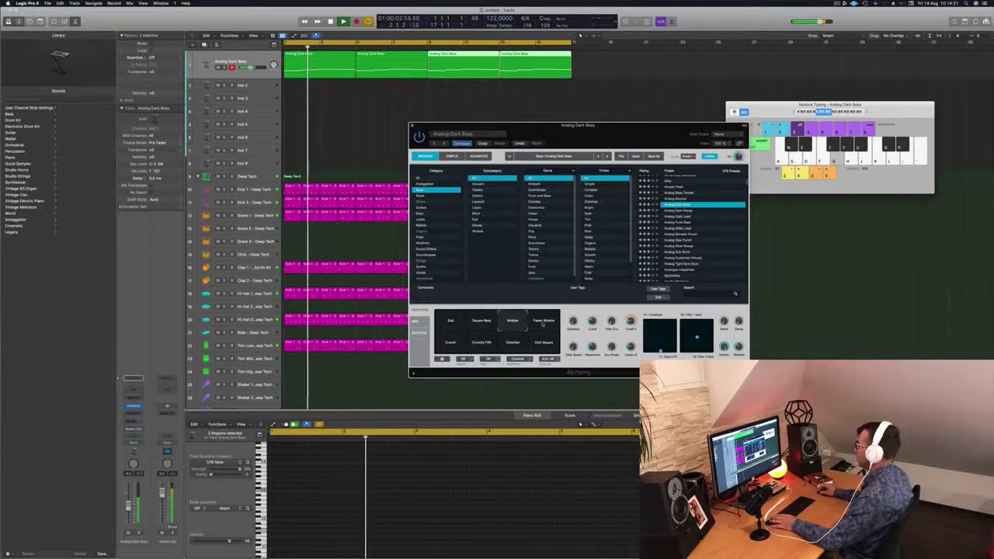
{"action": "left_click", "coordinate": [543, 323]}
{"action": "left_click", "coordinate": [452, 343]}
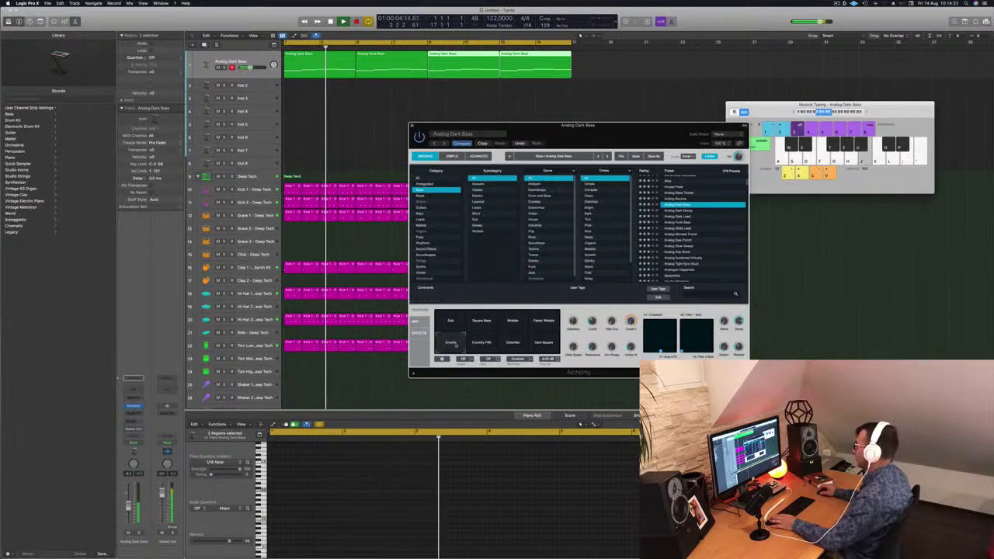
{"action": "left_click", "coordinate": [482, 343]}
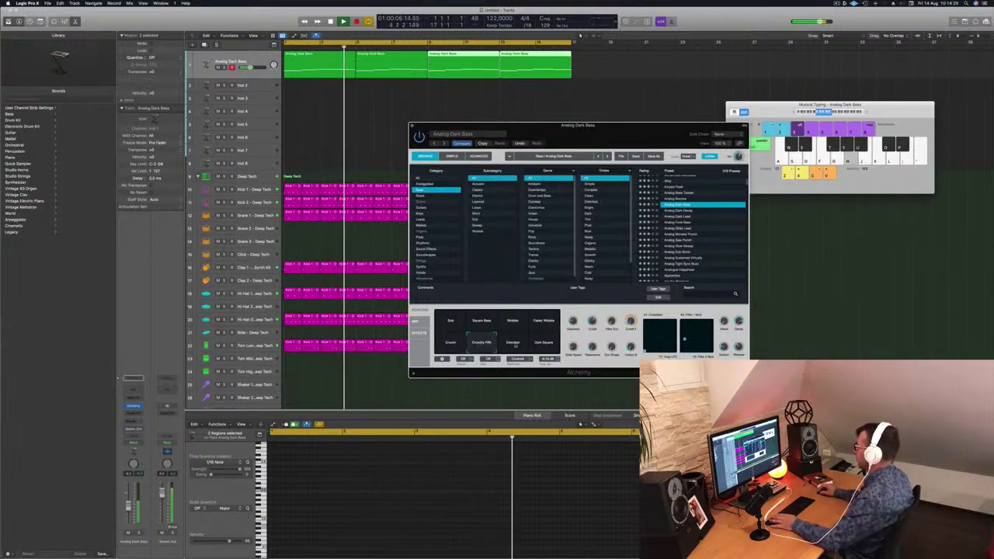
{"action": "left_click", "coordinate": [513, 343]}
{"action": "left_click", "coordinate": [543, 343]}
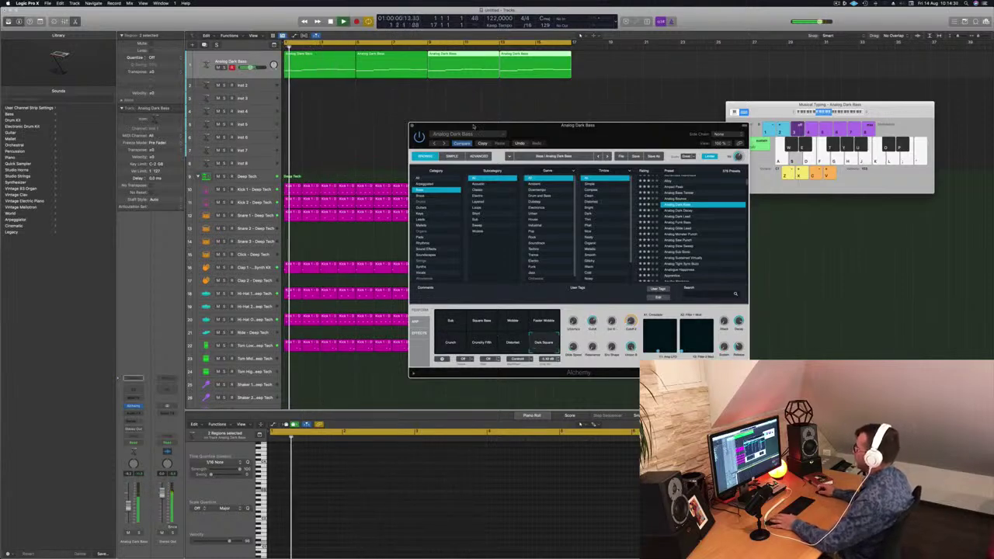
Load the Analog Dark Decay preset in Alchemy, listen to it with the groove, and stop playback
{"action": "left_click_drag", "start_coordinate": [643, 133], "coordinate": [613, 101]}
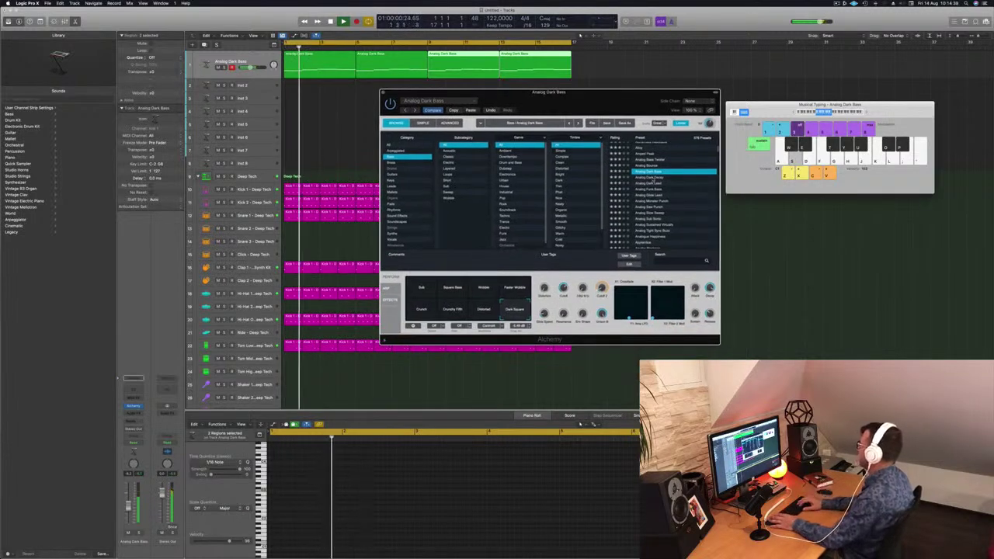
{"action": "left_click", "coordinate": [656, 178]}
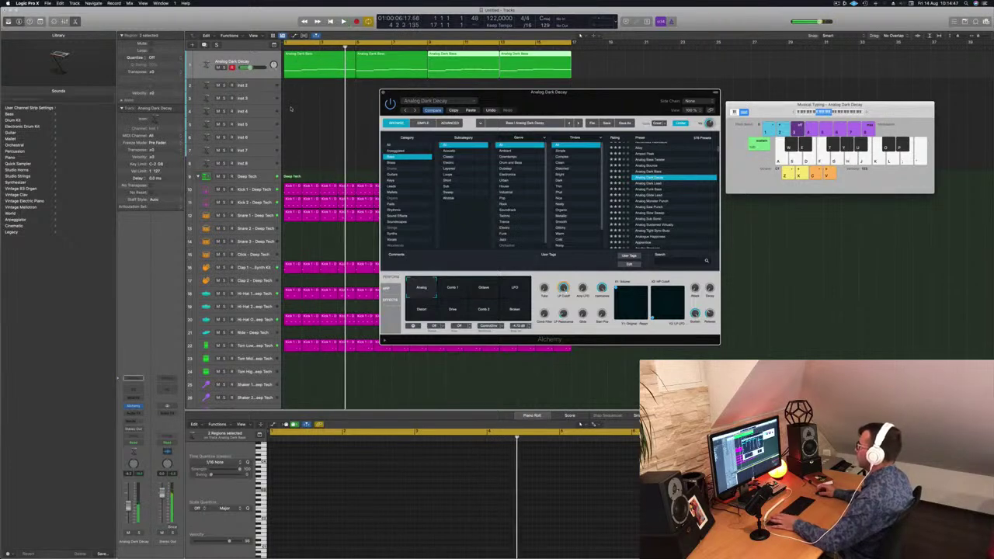
{"action": "key", "text": "space"}
Shorten the end of the first note slightly in the first bass region and play from the start
{"action": "left_click", "coordinate": [298, 68]}
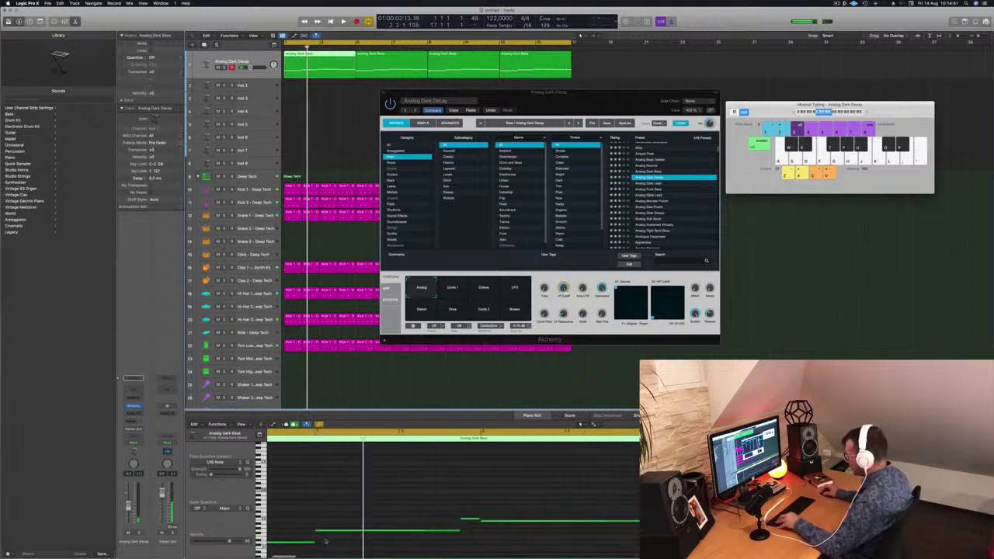
{"action": "left_click_drag", "start_coordinate": [314, 541], "coordinate": [312, 544]}
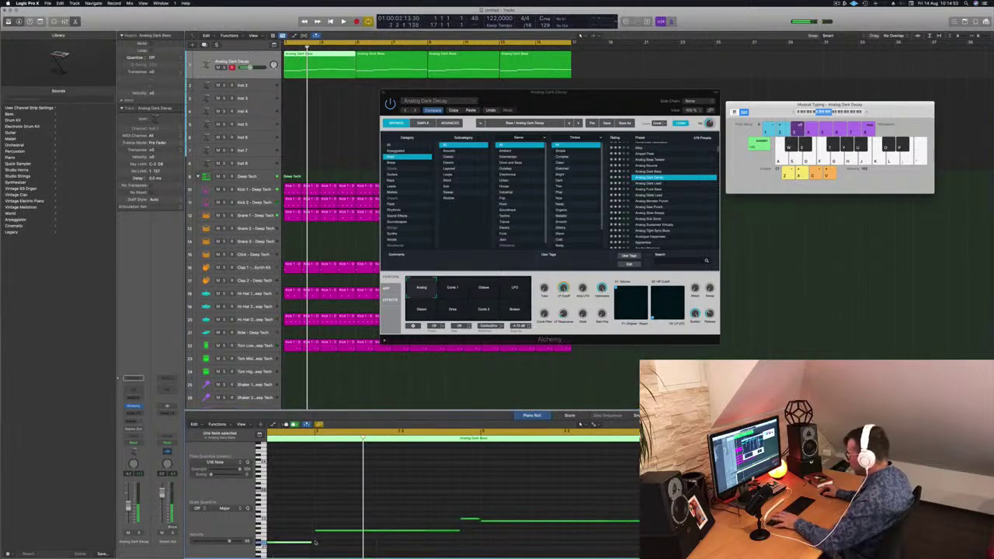
{"action": "key", "text": "space"}
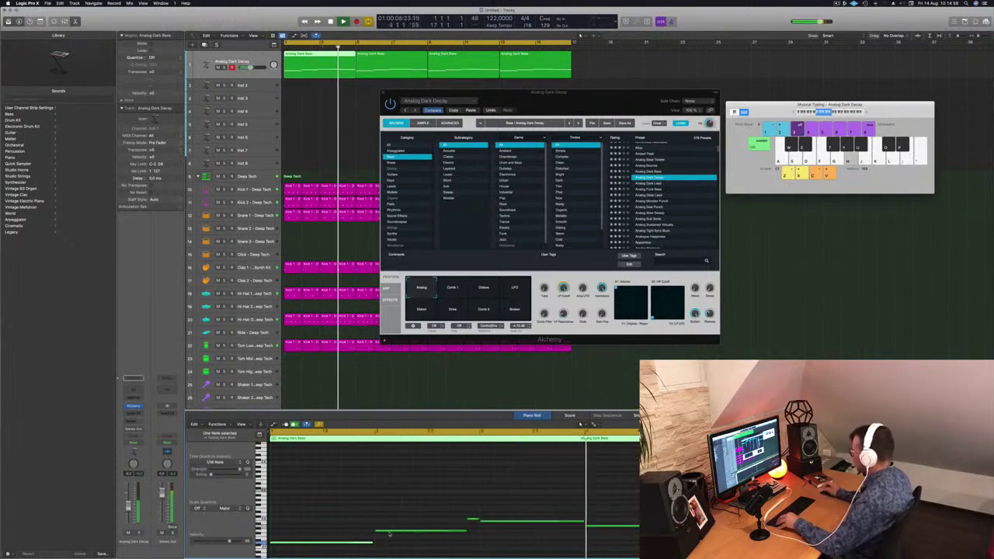
{"action": "key", "text": "Return"}
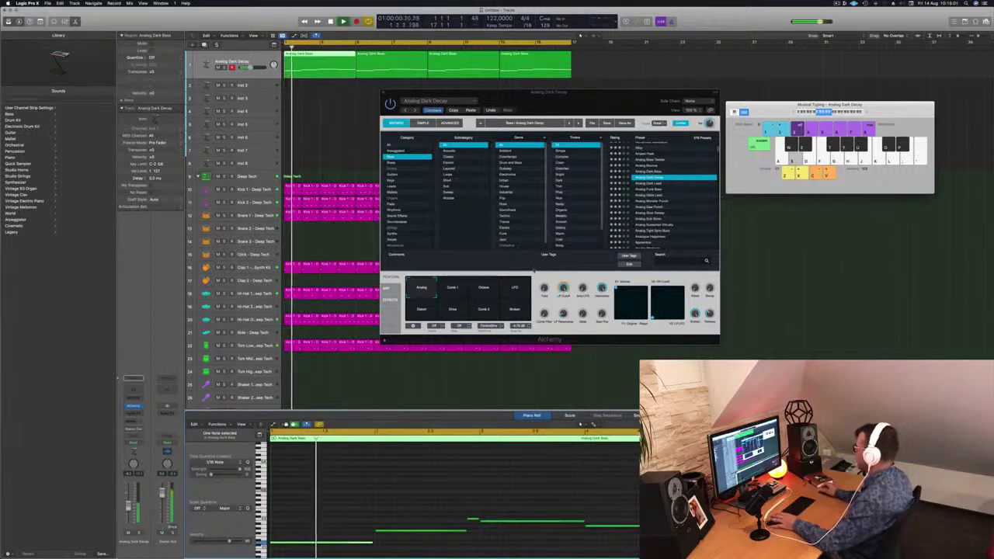
Audition the Comb 1, Octave, Distort, Drive and Broken snapshots of Analog Dark Decay and return to Analog
{"action": "left_click", "coordinate": [453, 288]}
{"action": "left_click", "coordinate": [497, 291]}
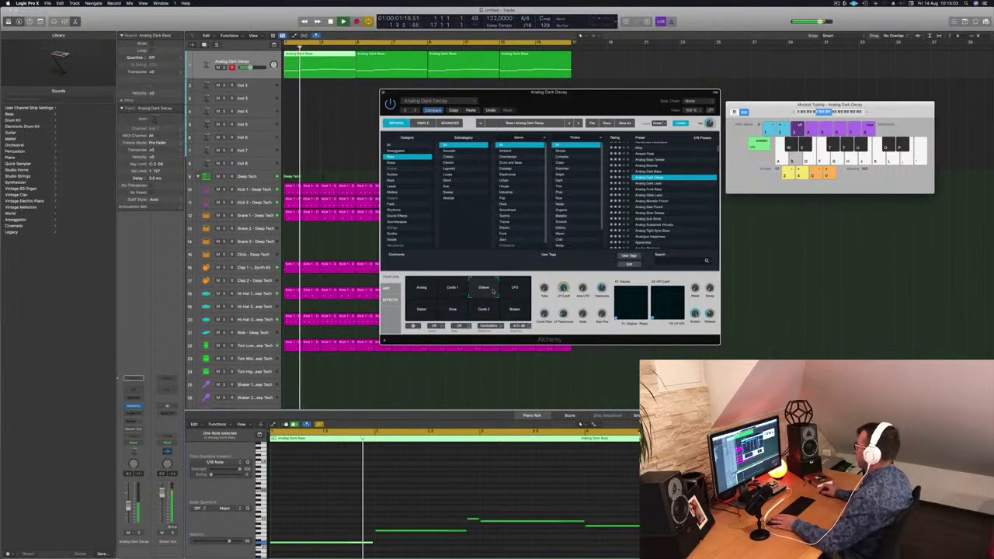
{"action": "key", "text": "Return"}
{"action": "left_click", "coordinate": [422, 310]}
{"action": "key", "text": "Return"}
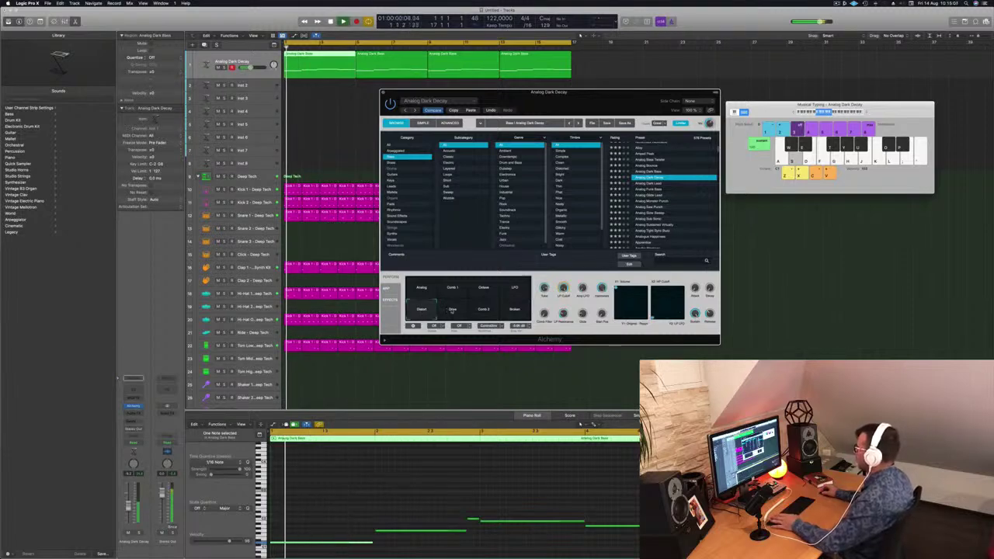
{"action": "left_click", "coordinate": [451, 310]}
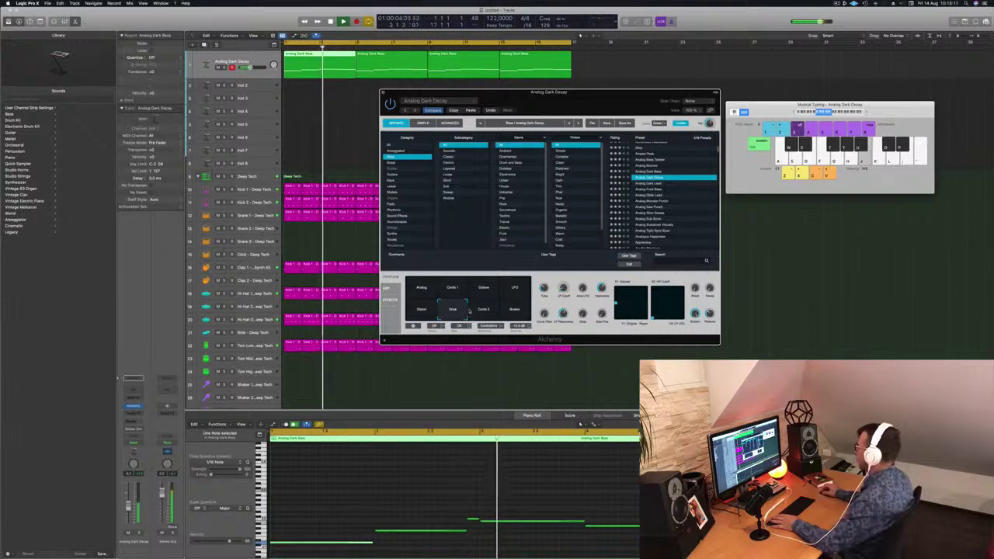
{"action": "left_click", "coordinate": [513, 309]}
{"action": "left_click", "coordinate": [427, 290]}
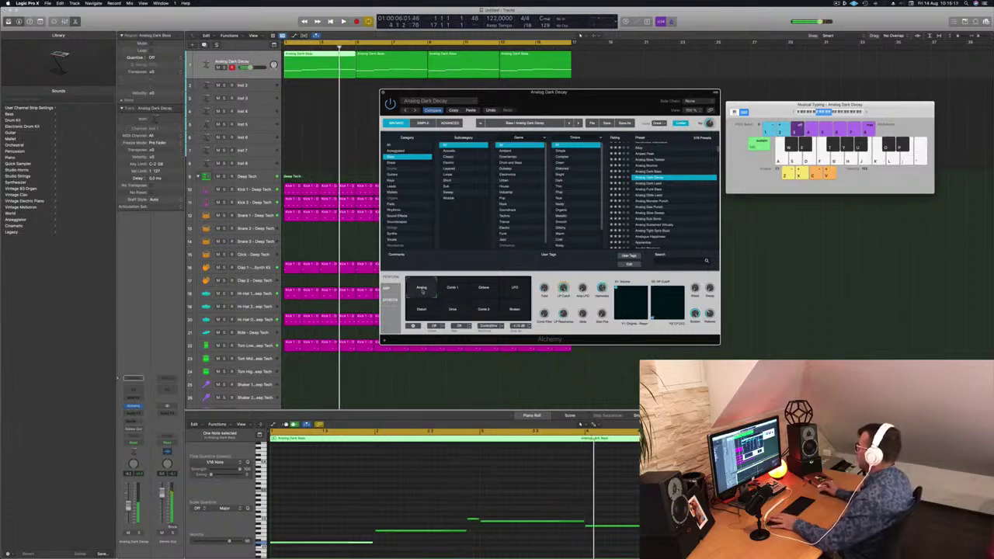
{"action": "key", "text": "Return"}
Check the Analog snapshot over the groove, close the Alchemy window and restart playback from the beginning
{"action": "left_click_drag", "start_coordinate": [612, 107], "coordinate": [629, 89]}
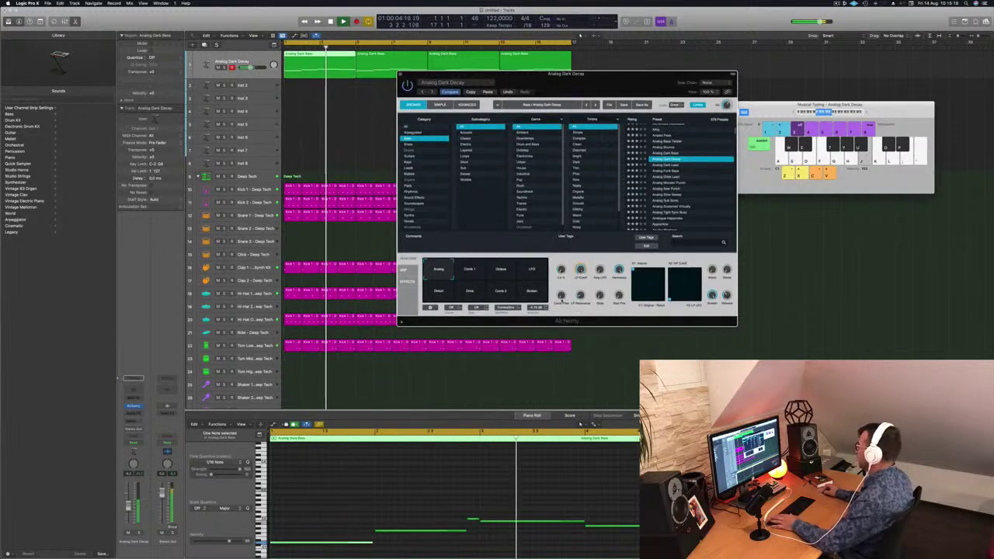
{"action": "key", "text": "Return"}
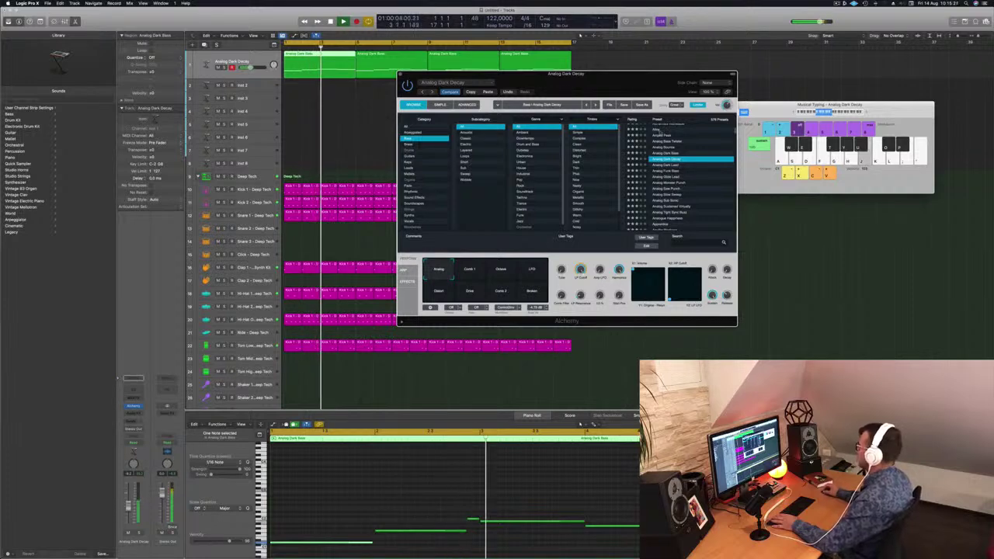
{"action": "left_click_drag", "start_coordinate": [567, 74], "coordinate": [543, 140]}
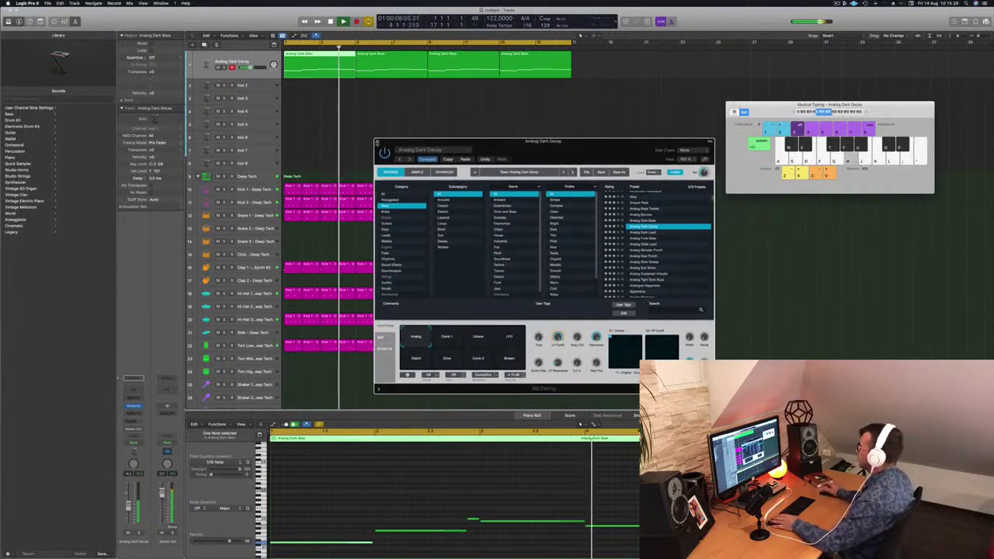
{"action": "left_click", "coordinate": [378, 142]}
{"action": "key", "text": "Return"}
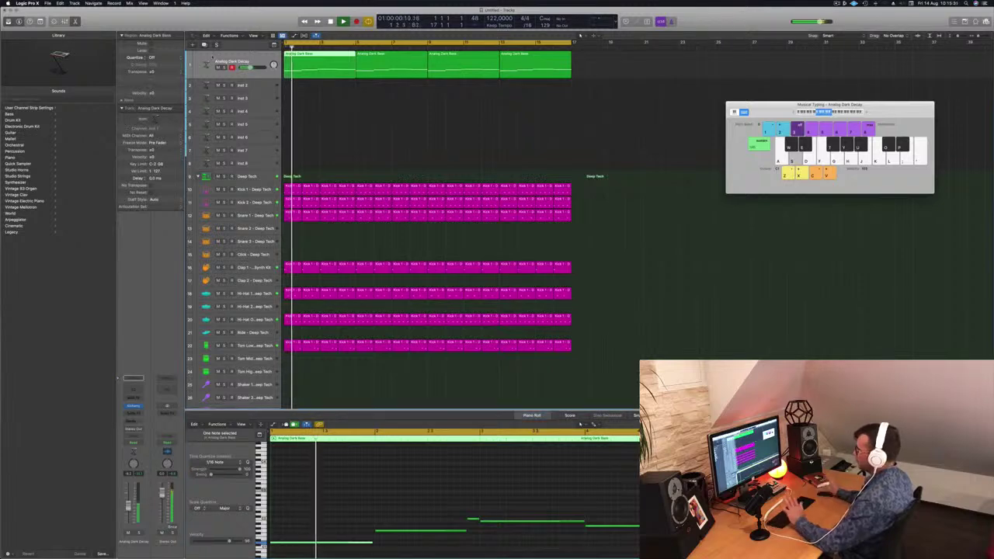
Select all regions on the bass track and listen from the start while raising the track's volume slightly
{"action": "left_click", "coordinate": [212, 57]}
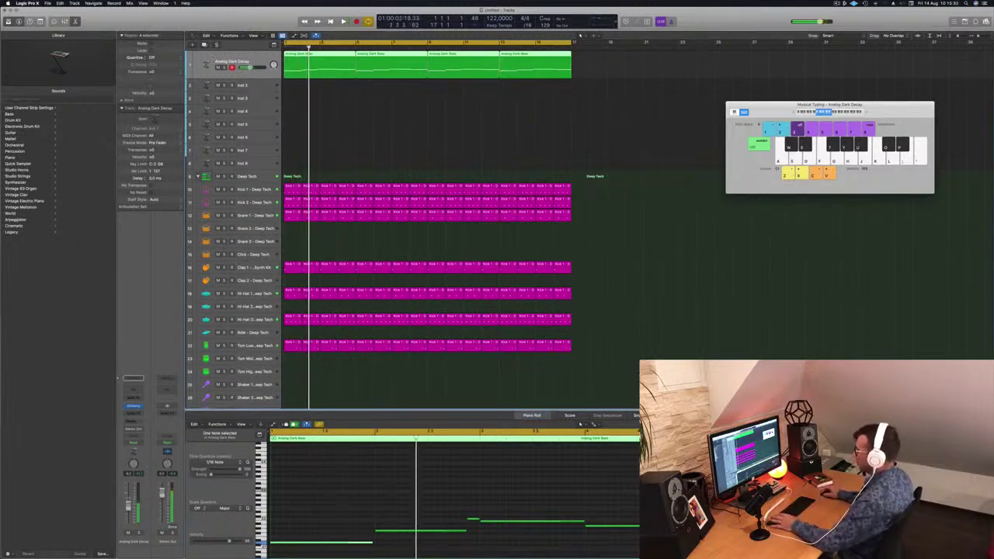
{"action": "key", "text": "Return"}
{"action": "key", "text": "Return"}
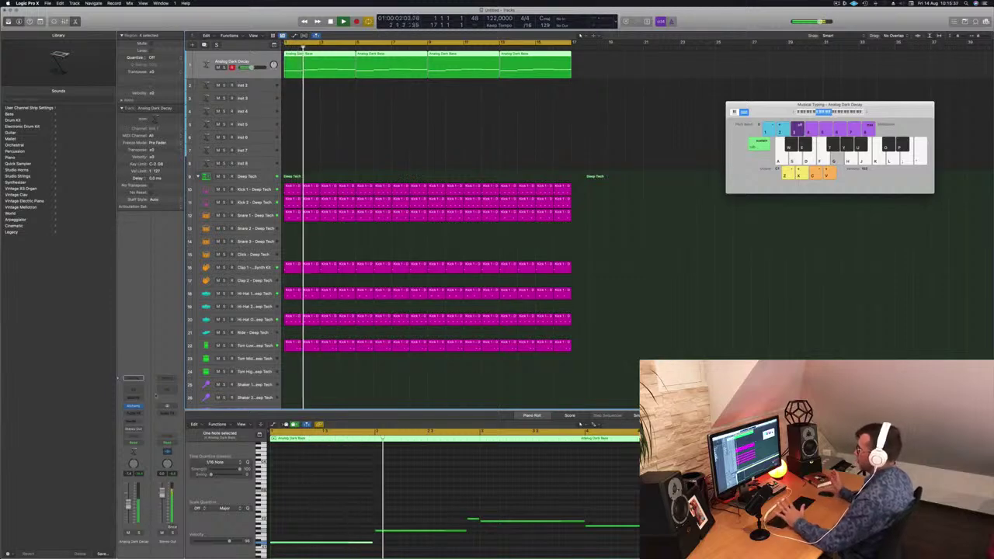
{"action": "key", "text": "Return"}
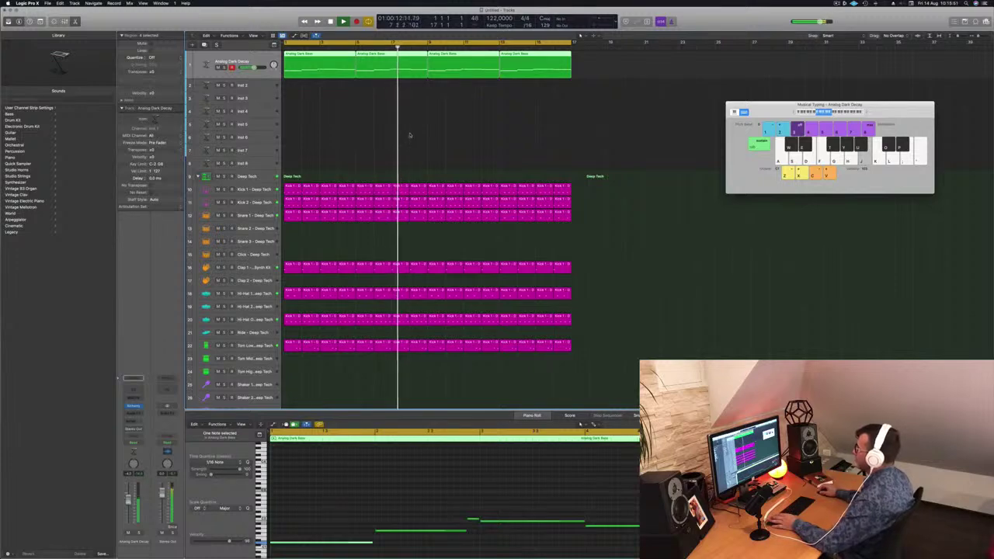
Delete the bass copies after the first region and refill the 16 bars with copies of the edited region
{"action": "key", "text": "Return"}
{"action": "left_click_drag", "start_coordinate": [588, 69], "coordinate": [391, 54]}
{"action": "key", "text": "BackSpace"}
{"action": "left_click", "coordinate": [316, 64]}
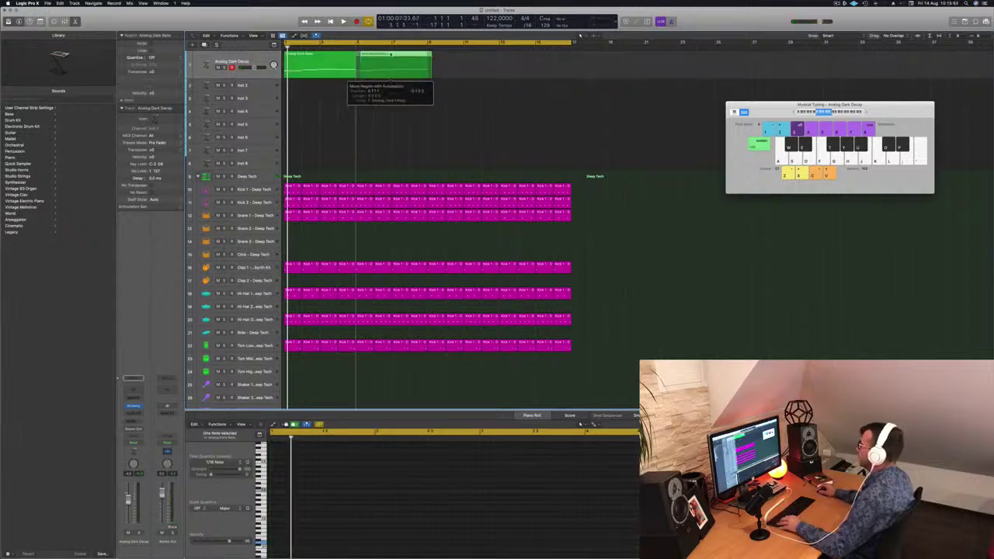
{"action": "left_click_drag", "start_coordinate": [457, 64], "coordinate": [482, 66]}
{"action": "key", "text": "space"}
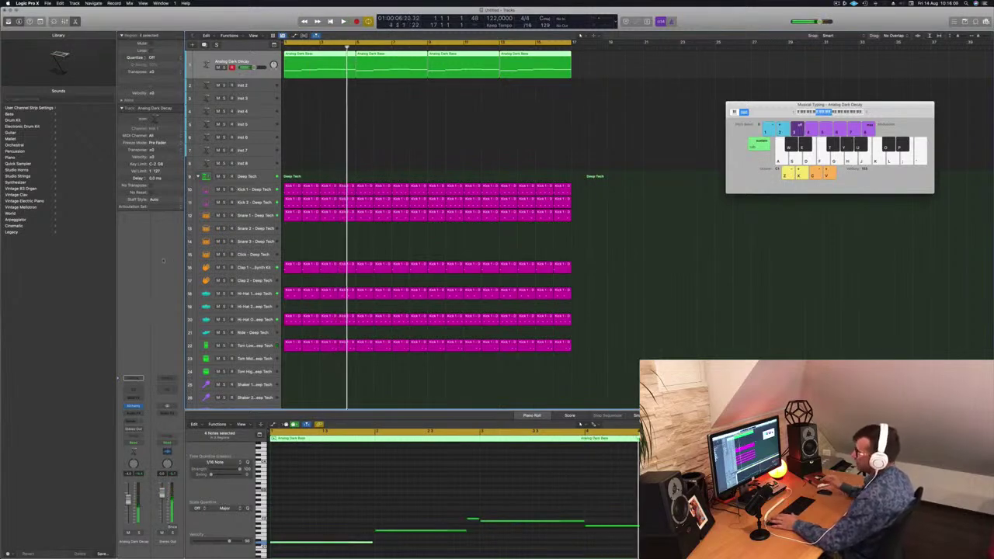
Insert a stereo Compressor on the bass track and set its side chain to Kick 1 - Deep Tech
{"action": "left_click", "coordinate": [137, 412]}
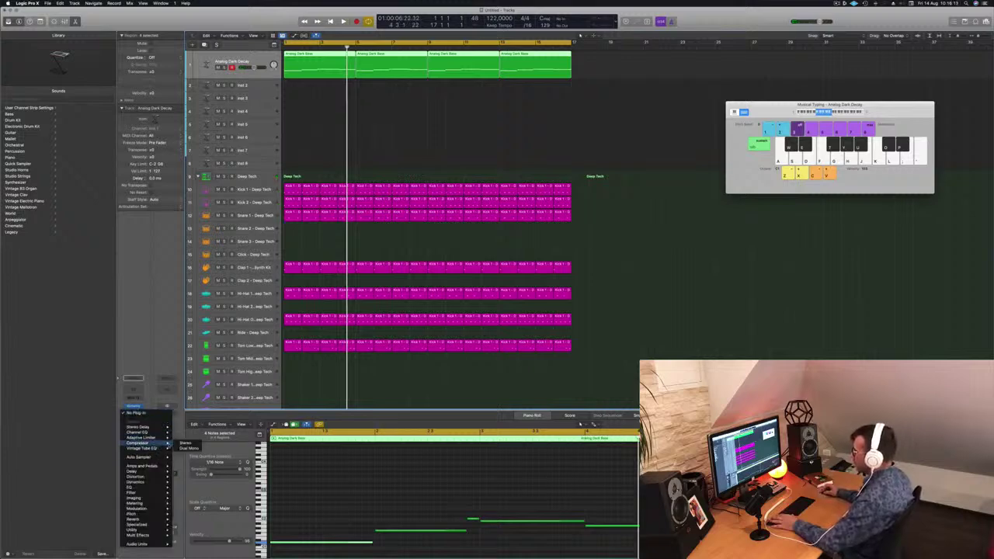
{"action": "left_click", "coordinate": [185, 442]}
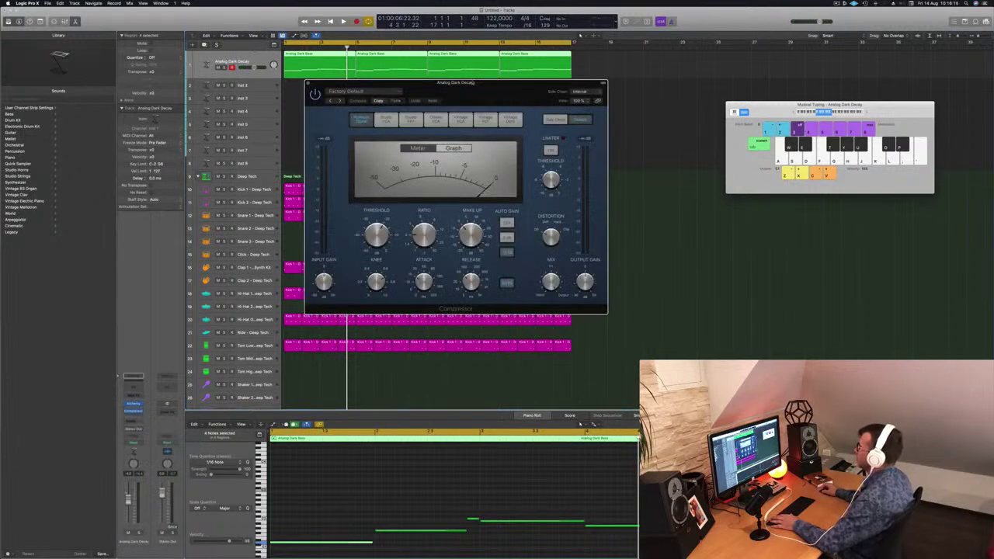
{"action": "left_click_drag", "start_coordinate": [472, 82], "coordinate": [459, 102]}
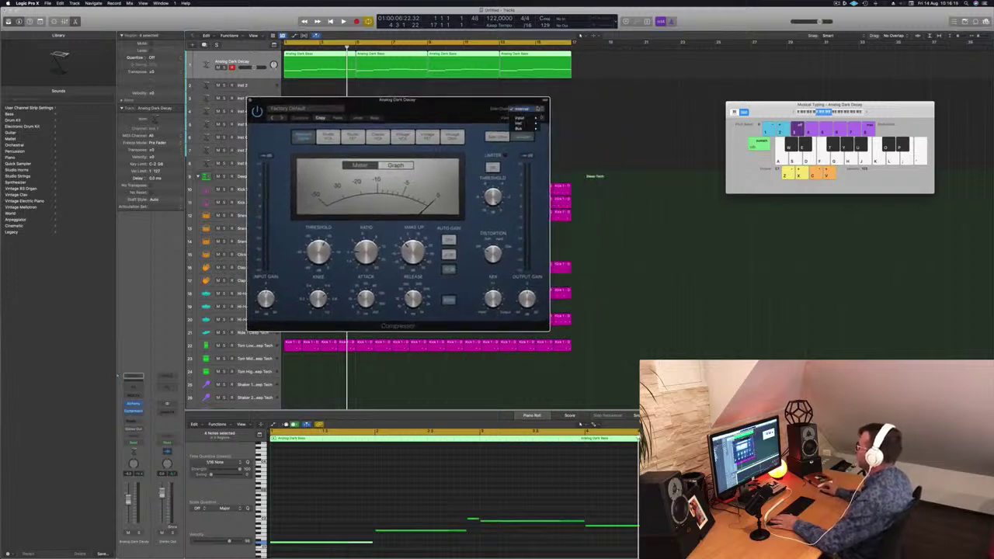
{"action": "mouse_move", "coordinate": [520, 122]}
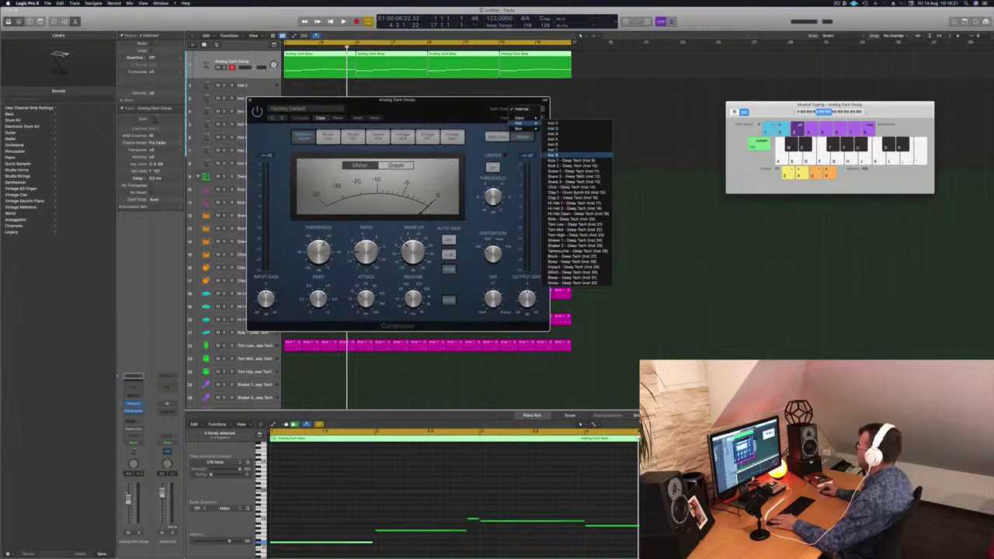
{"action": "left_click", "coordinate": [572, 160]}
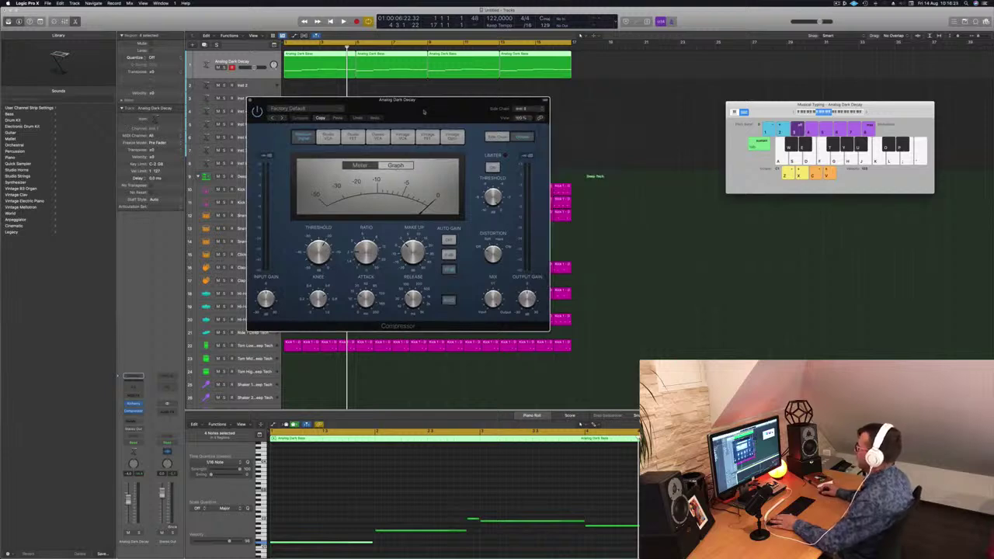
Play the groove and adjust the Compressor's ratio to about 2.1:1 while listening to the side-chained bass
{"action": "left_click_drag", "start_coordinate": [434, 99], "coordinate": [646, 105]}
{"action": "key", "text": "space"}
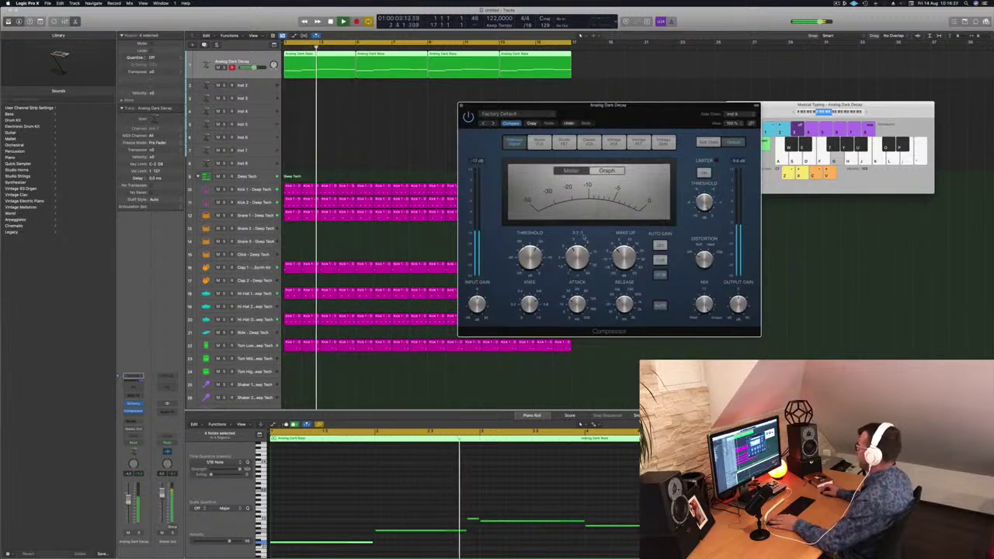
{"action": "key", "text": "space"}
{"action": "key", "text": "space"}
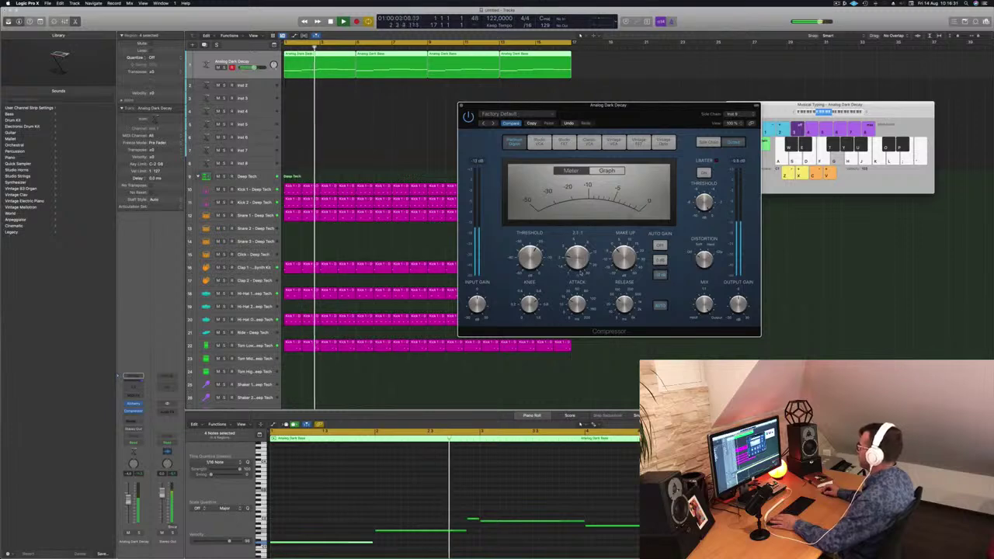
{"action": "left_click_drag", "start_coordinate": [667, 106], "coordinate": [657, 105]}
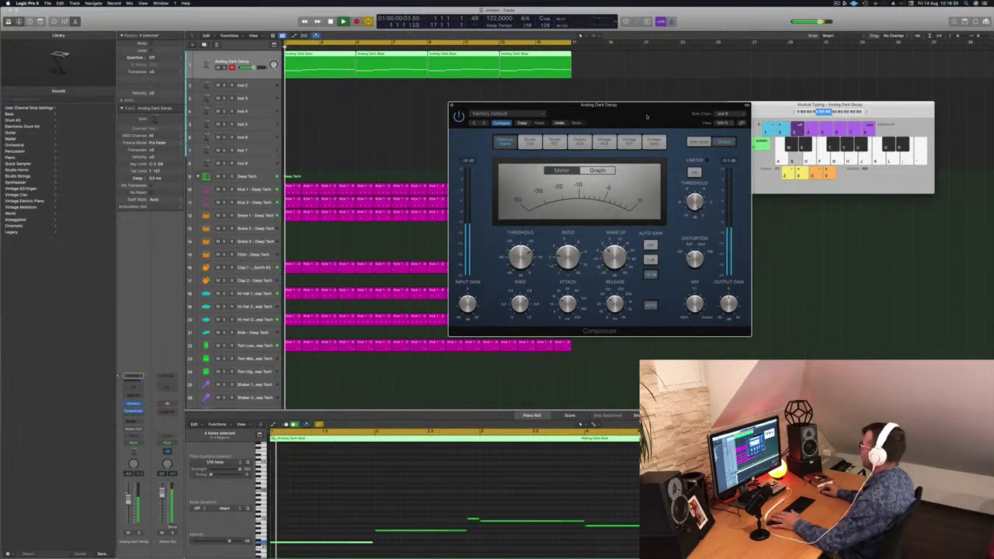
Solo the bass, fine-tune the Compressor's threshold while listening, unsolo it to hear the full mix, and close the Compressor
{"action": "left_click_drag", "start_coordinate": [649, 116], "coordinate": [604, 122]}
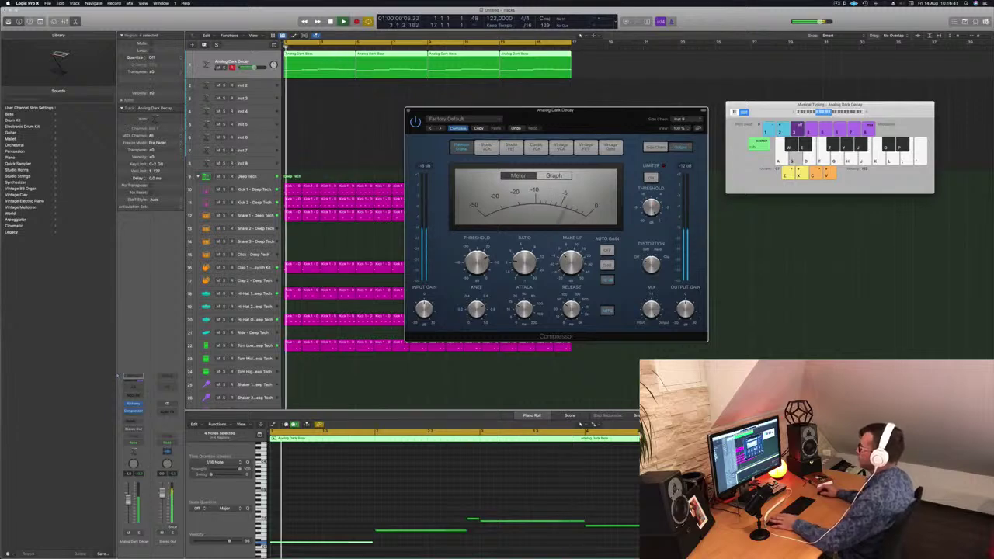
{"action": "key", "text": "s"}
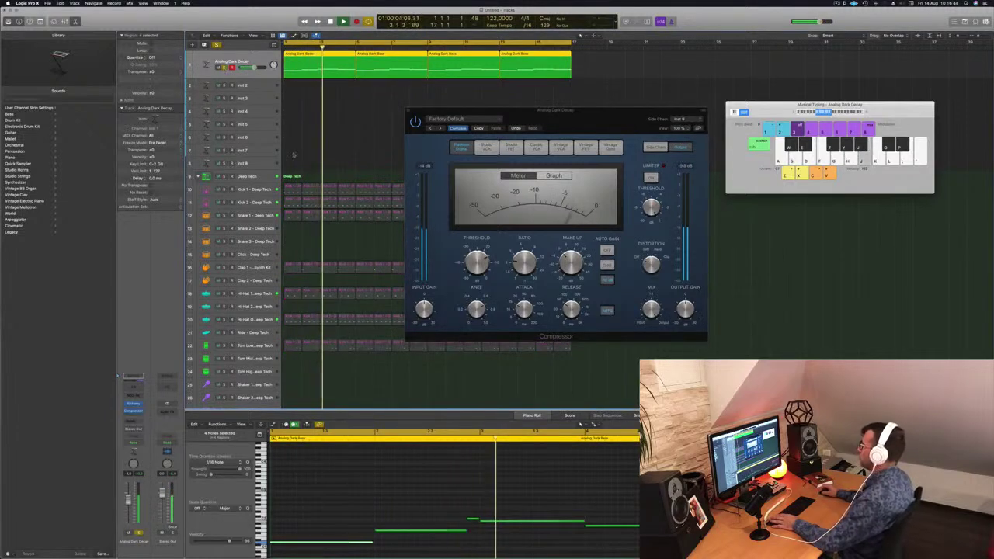
{"action": "left_click", "coordinate": [477, 262]}
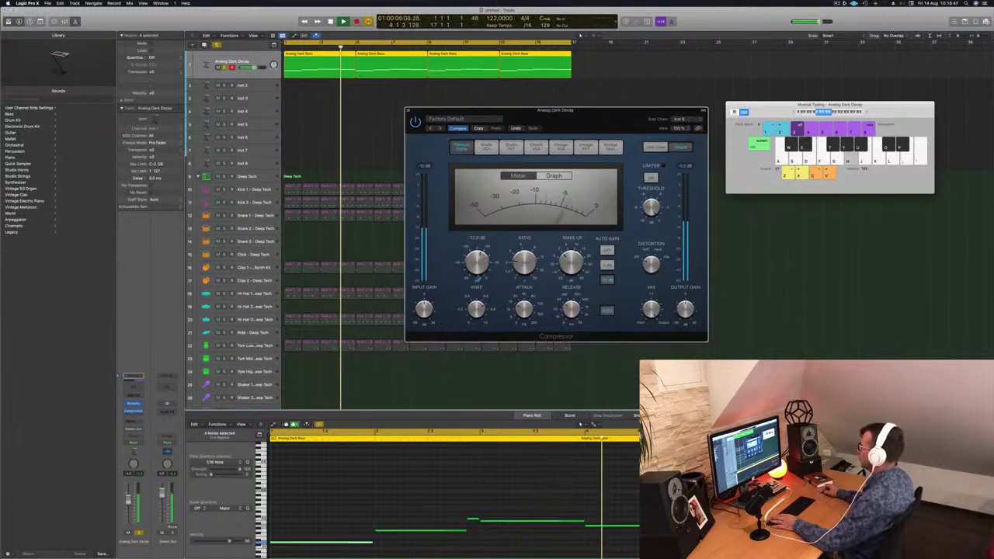
{"action": "left_click_drag", "start_coordinate": [479, 274], "coordinate": [489, 266]}
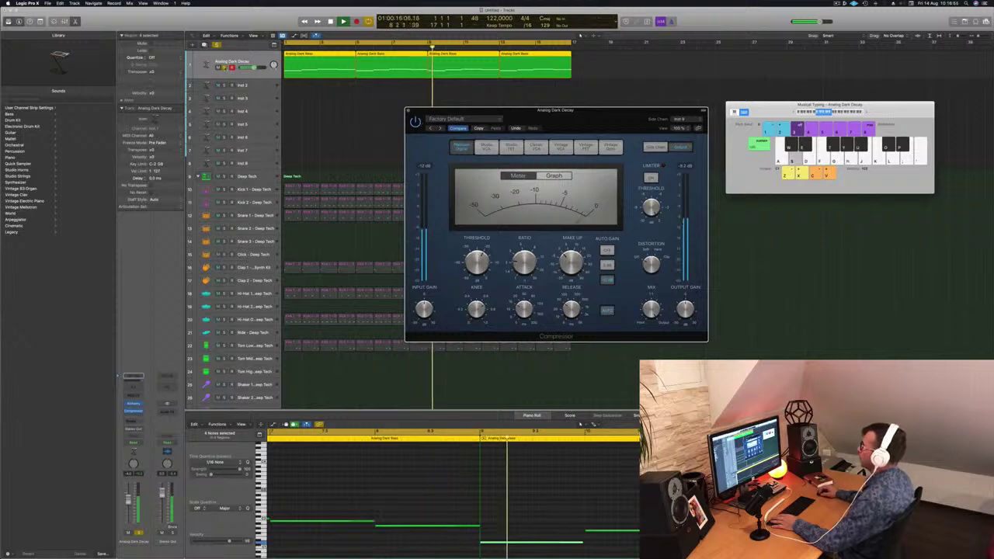
{"action": "left_click_drag", "start_coordinate": [483, 114], "coordinate": [438, 124]}
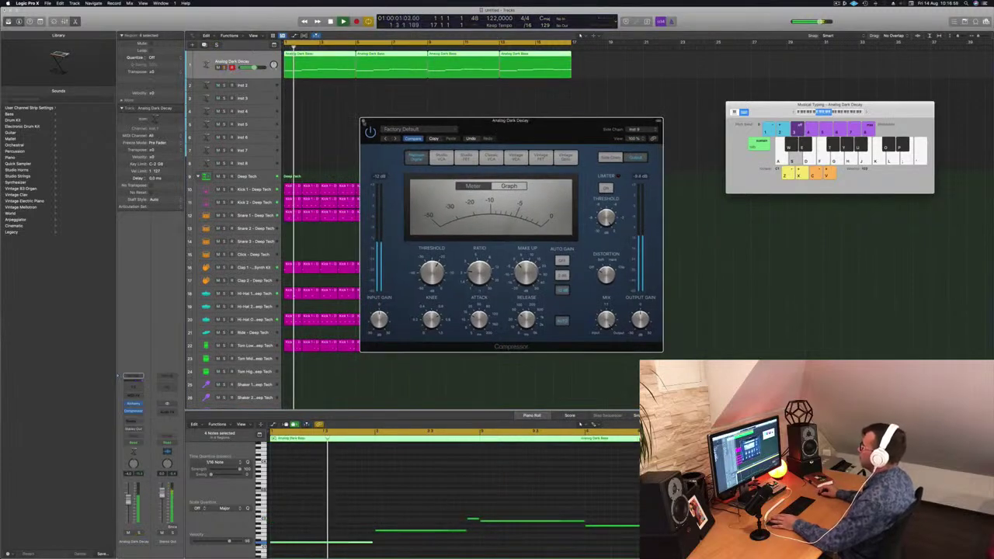
{"action": "left_click", "coordinate": [362, 120]}
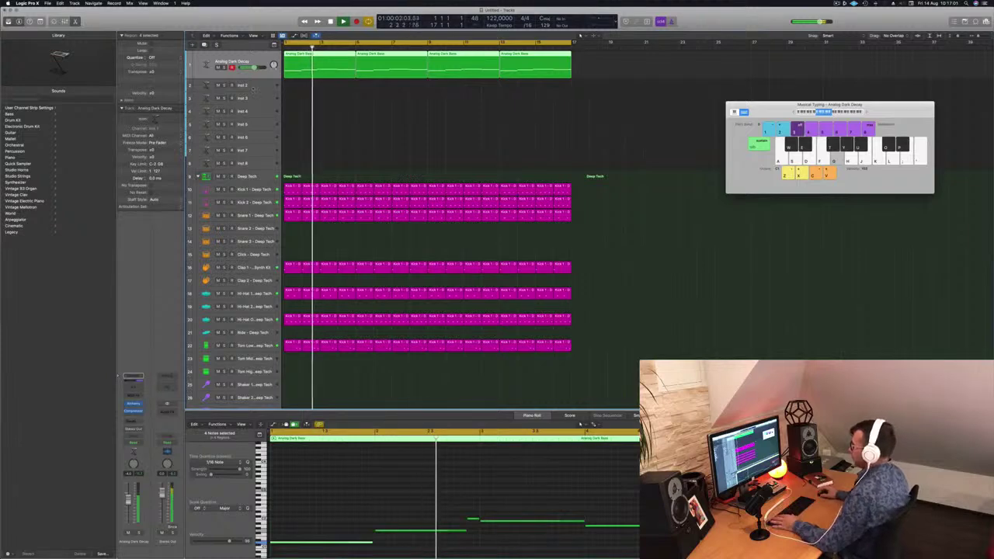
Stop playback and copy the first bass region onto the Inst 2 track at bar 1
{"action": "left_click", "coordinate": [324, 63]}
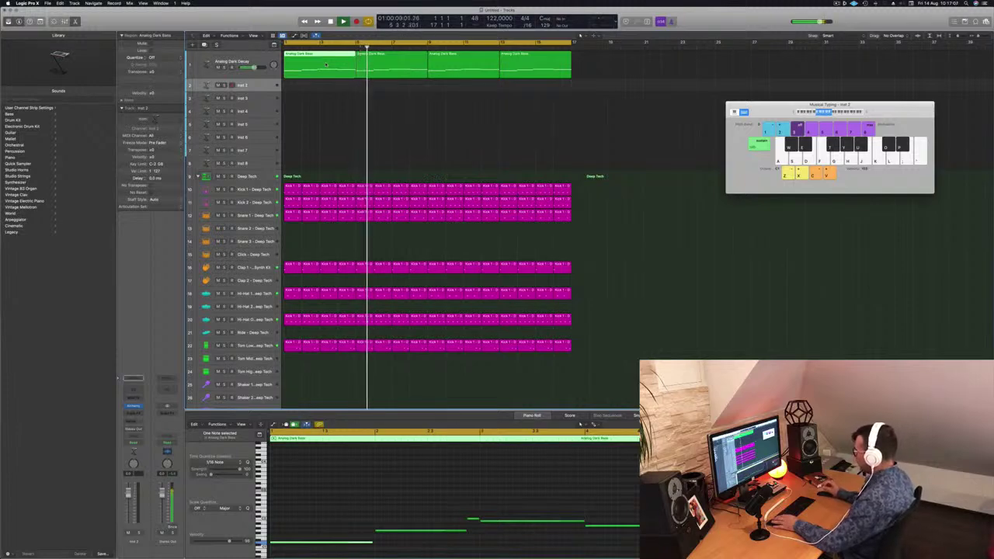
{"action": "key", "text": "space"}
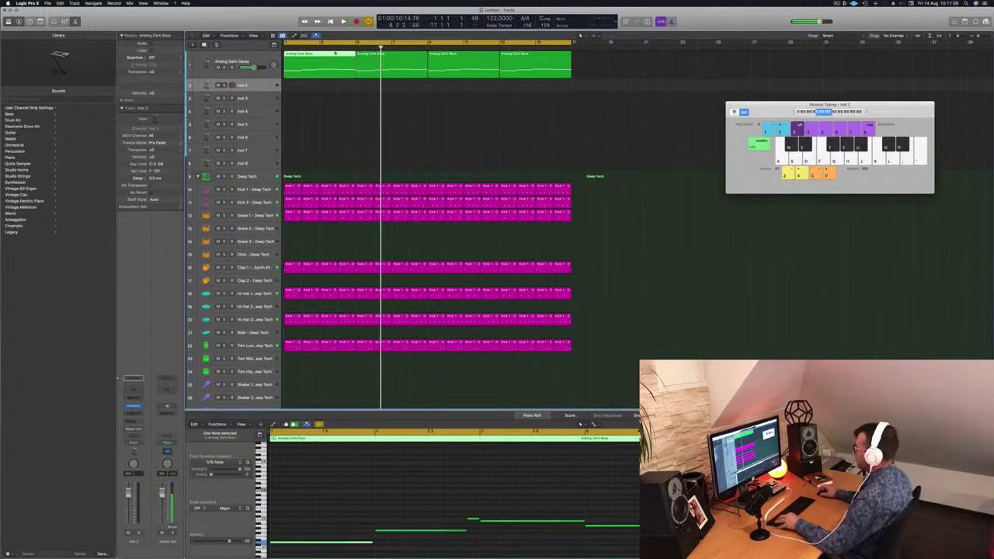
{"action": "left_click_drag", "start_coordinate": [318, 59], "coordinate": [319, 87]}
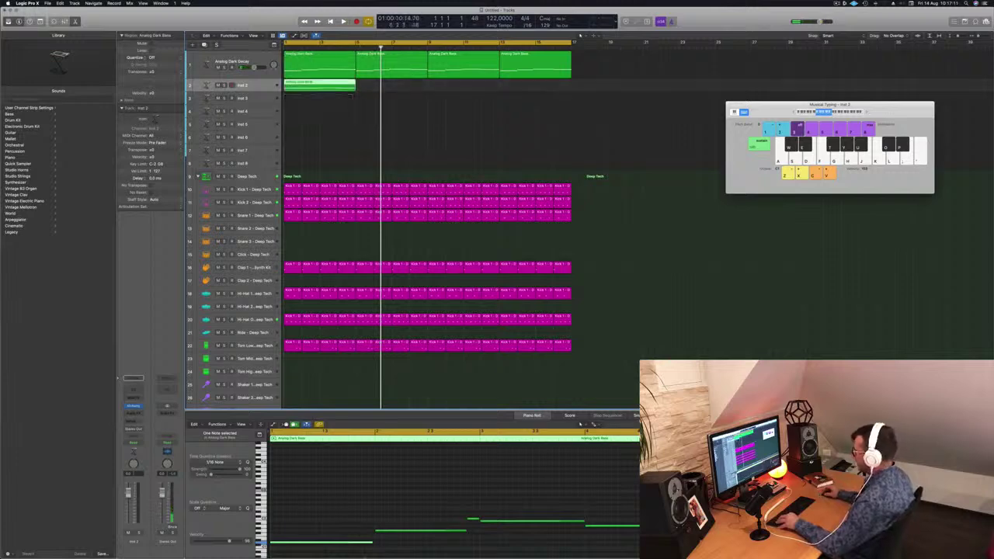
Stack three of the copied region's notes as a chord at its start and delete the remaining notes
{"action": "left_click", "coordinate": [373, 533]}
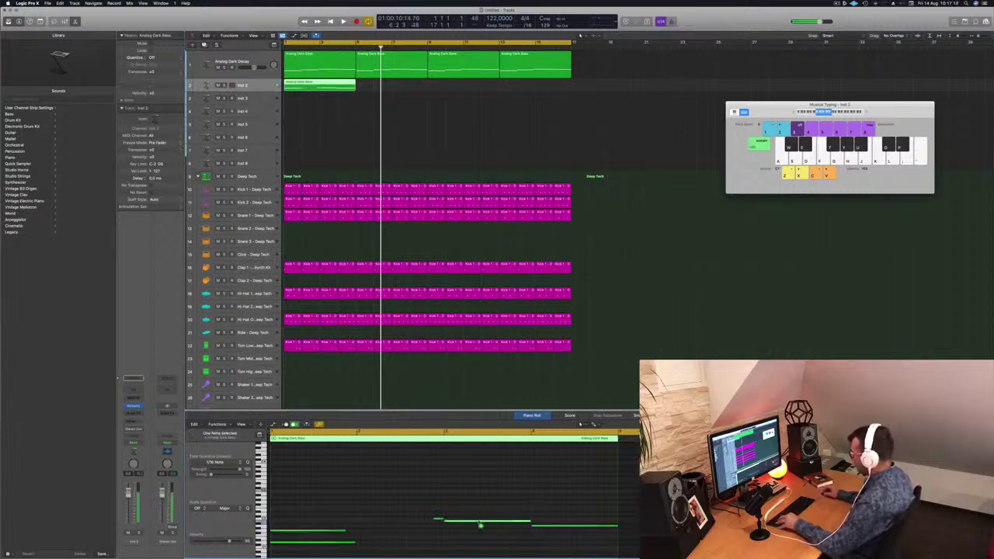
{"action": "left_click_drag", "start_coordinate": [480, 525], "coordinate": [328, 527]}
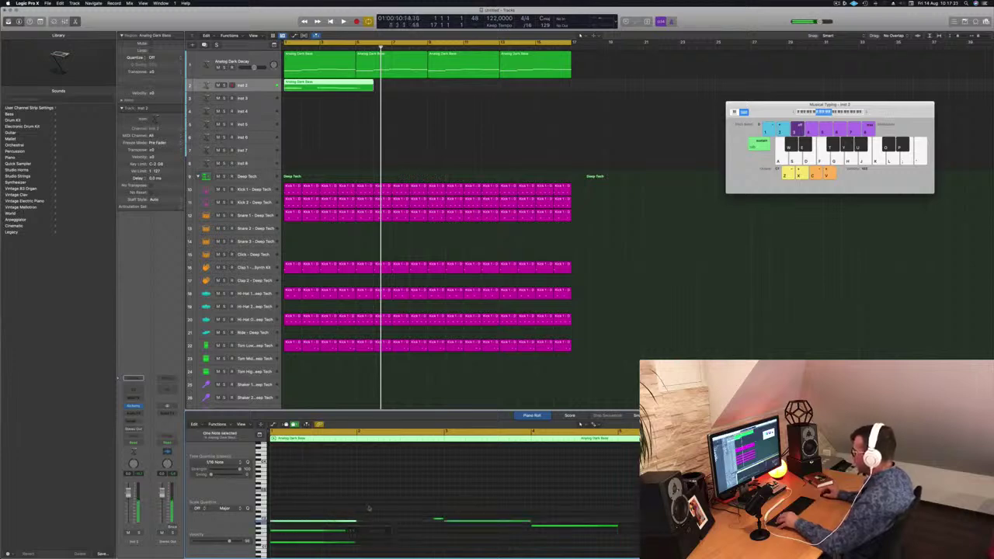
{"action": "scroll", "coordinate": [422, 495], "scroll_direction": "down", "scroll_amount": 3}
{"action": "left_click_drag", "start_coordinate": [426, 479], "coordinate": [635, 527]}
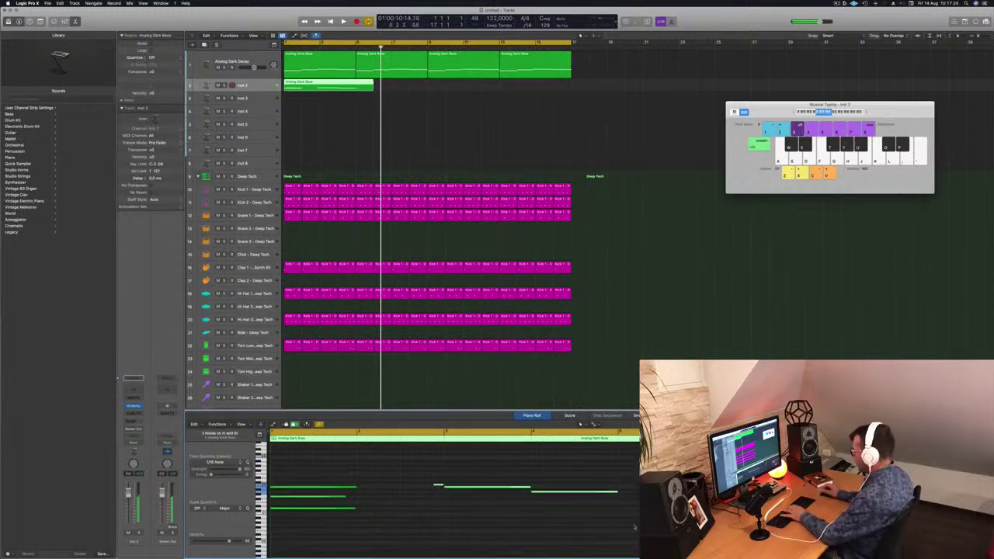
{"action": "key", "text": "Delete"}
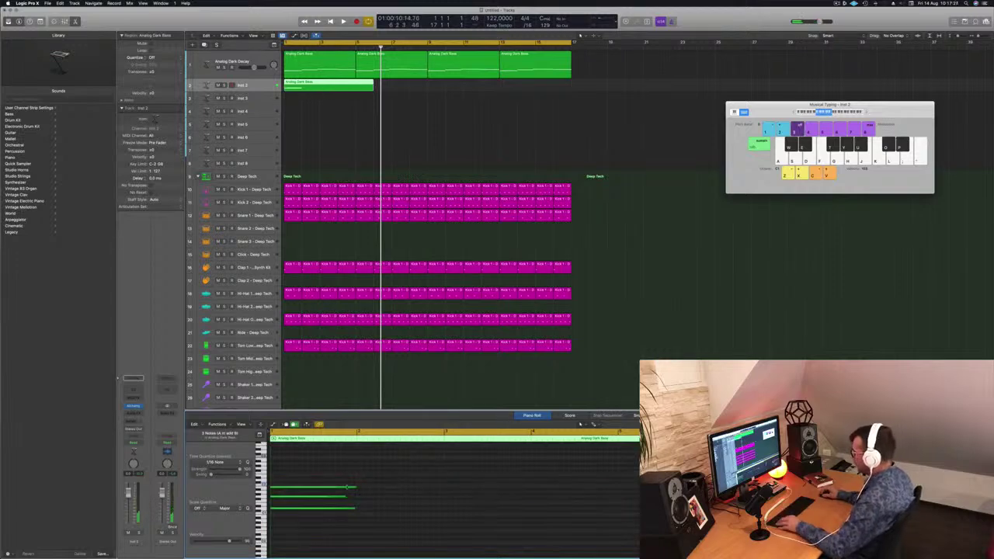
Shorten all three chord notes at the start of the region to brief stabs
{"action": "left_click_drag", "start_coordinate": [354, 486], "coordinate": [281, 490]}
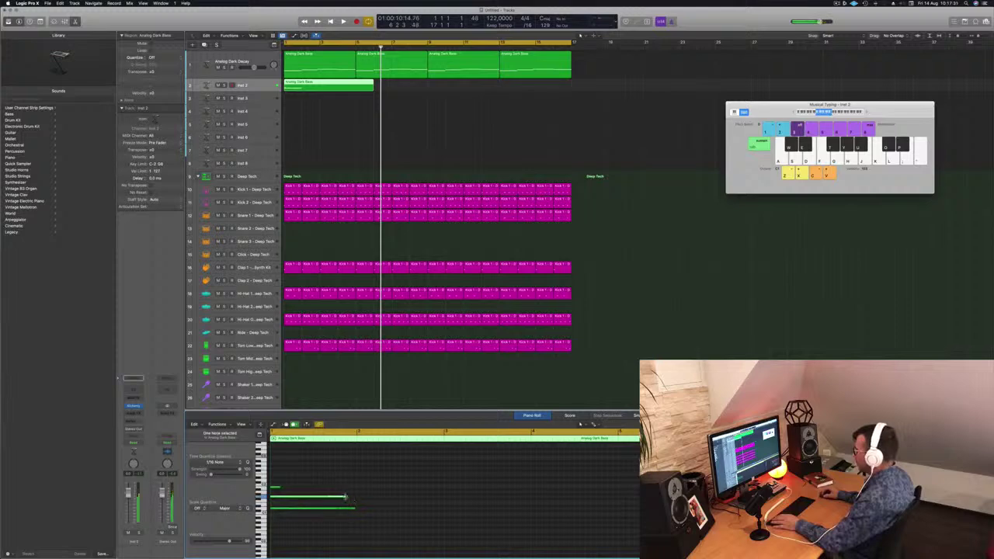
{"action": "left_click_drag", "start_coordinate": [345, 497], "coordinate": [277, 497]}
{"action": "left_click_drag", "start_coordinate": [354, 509], "coordinate": [278, 509]}
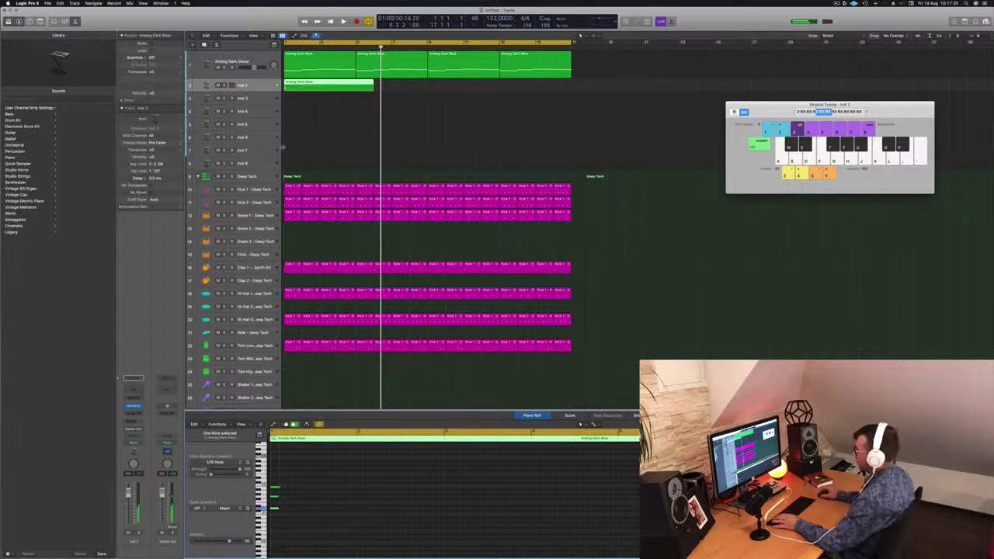
Cut the chord region to two bars, copy it to bar 3, and listen to it with the groove from the start
{"action": "left_click", "coordinate": [320, 84], "text": "super"}
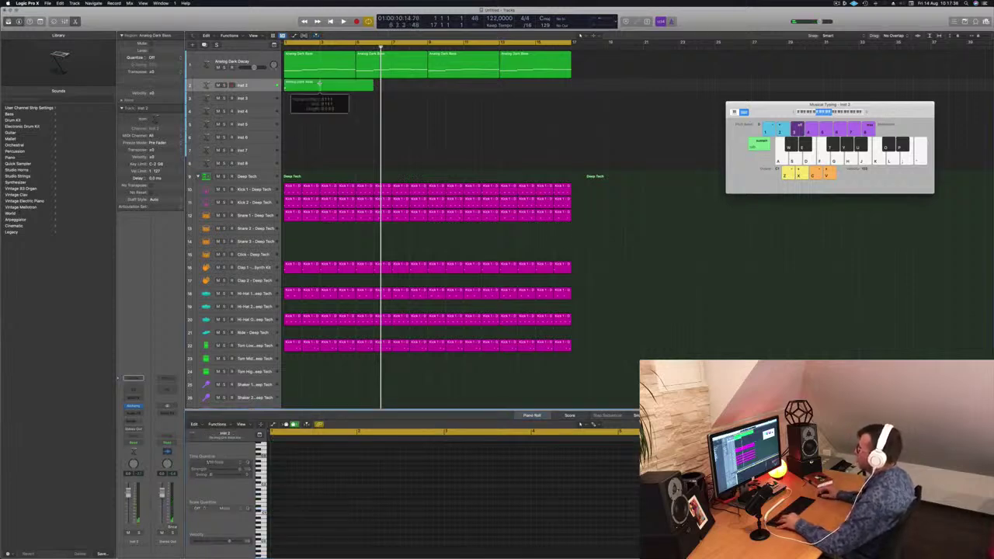
{"action": "key", "text": "Delete"}
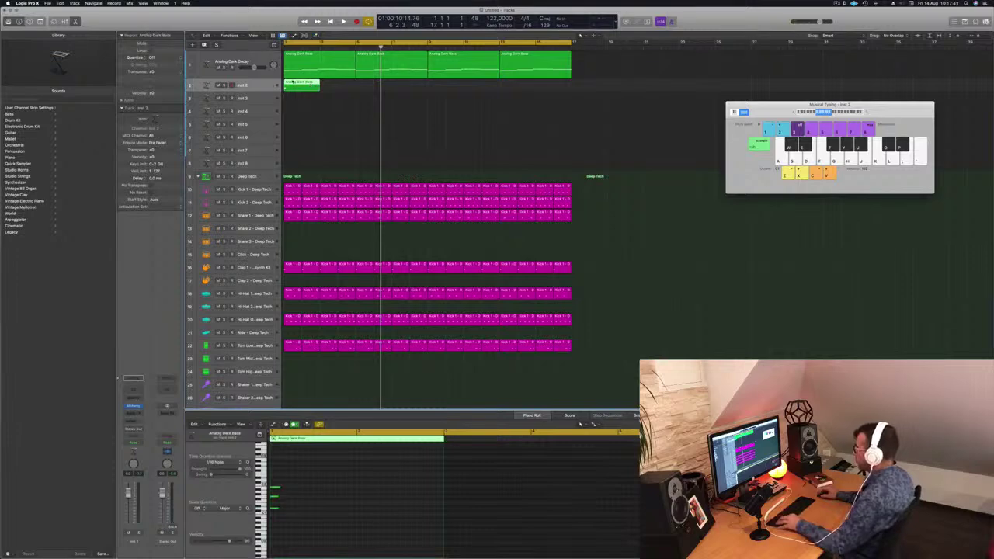
{"action": "left_click_drag", "start_coordinate": [292, 83], "coordinate": [330, 86]}
{"action": "key", "text": "space"}
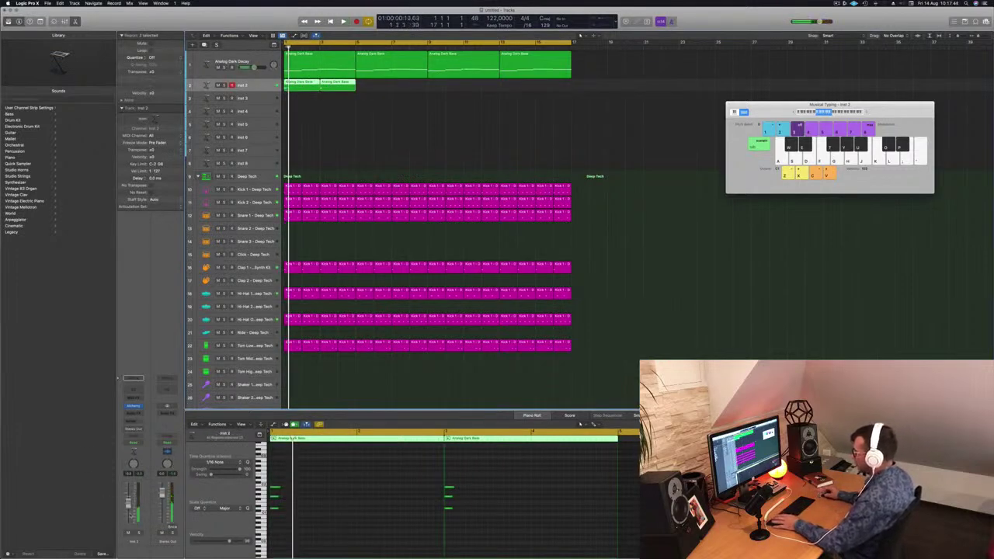
{"action": "key", "text": "space"}
{"action": "key", "text": "space"}
{"action": "key", "text": "space"}
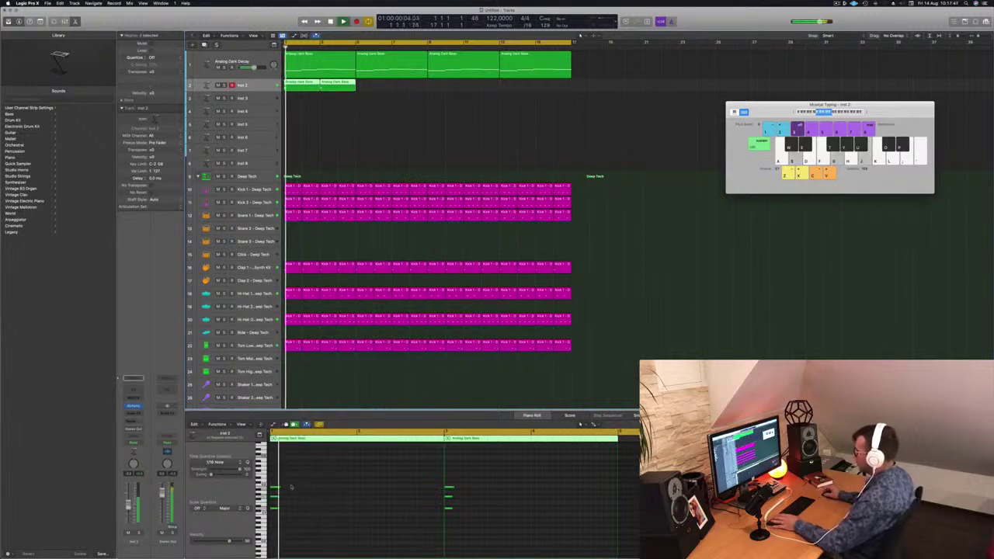
Delete the chord's top notes, clear both chord regions from the second track, and stop playback
{"action": "left_click", "coordinate": [281, 487]}
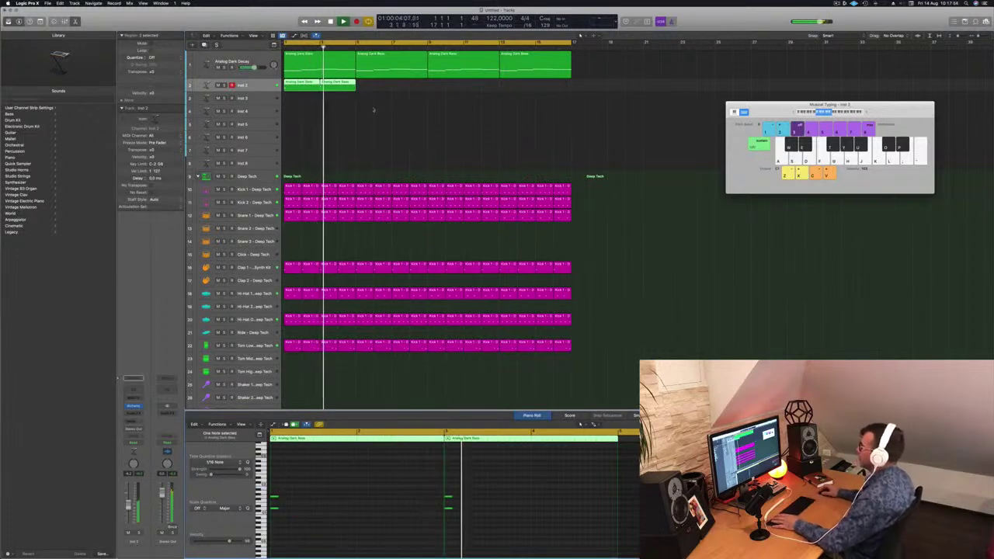
{"action": "key", "text": "Delete"}
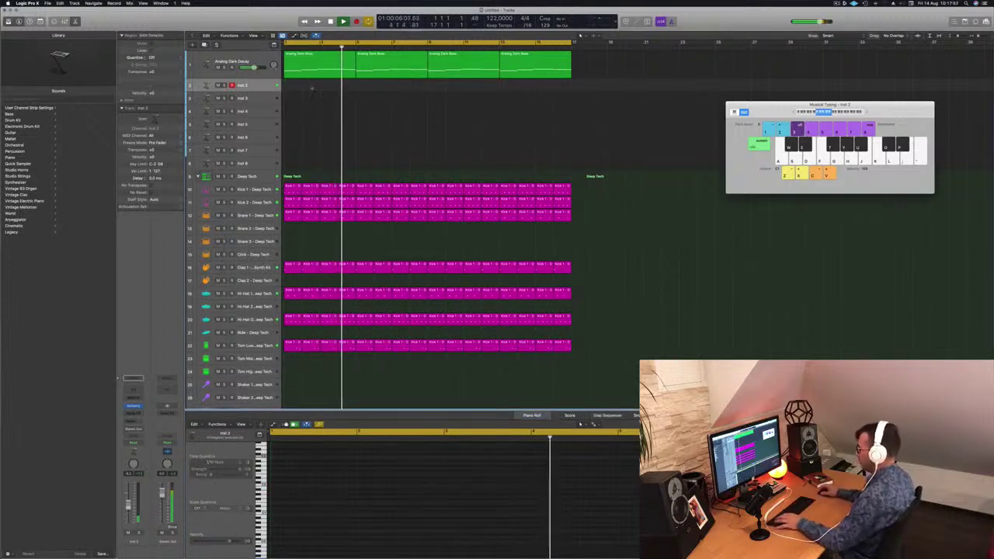
{"action": "key", "text": "space"}
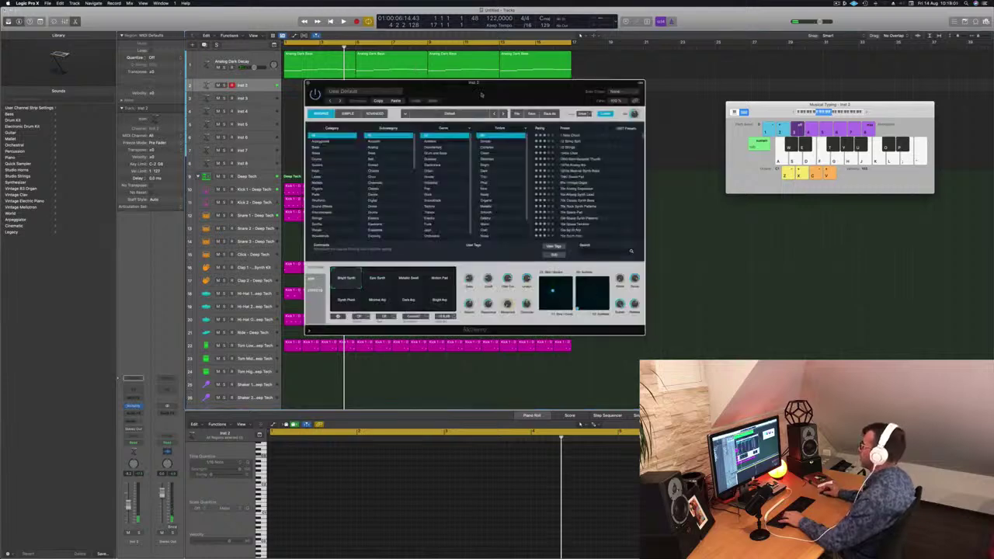
In the second track's Alchemy, filter presets to Keys and audition Afterthought (1), Abstract Electric Piano, Adding and Afterthought
{"action": "left_click_drag", "start_coordinate": [512, 90], "coordinate": [514, 91]}
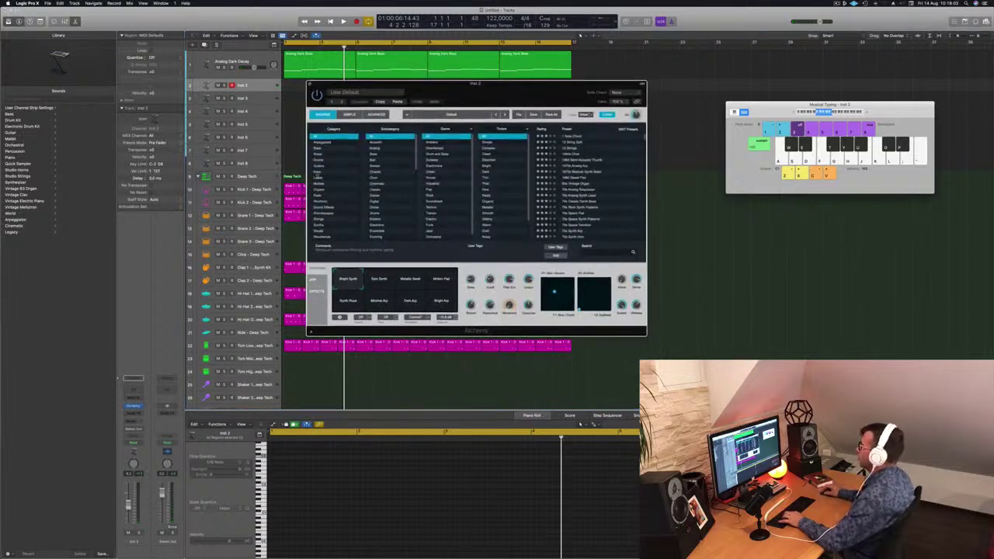
{"action": "left_click", "coordinate": [318, 173]}
{"action": "scroll", "coordinate": [580, 167], "scroll_direction": "down", "scroll_amount": 3}
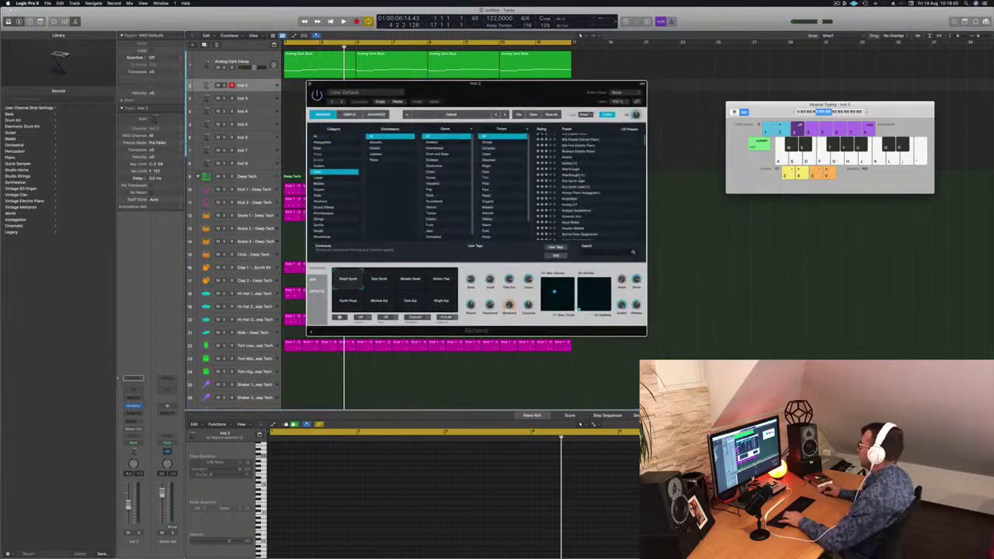
{"action": "left_click", "coordinate": [572, 177]}
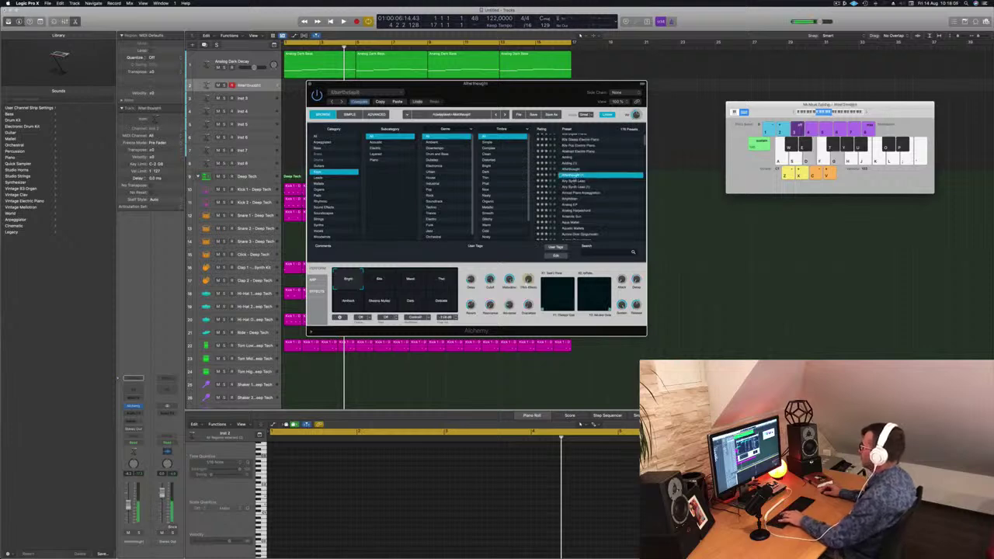
{"action": "left_click", "coordinate": [580, 153]}
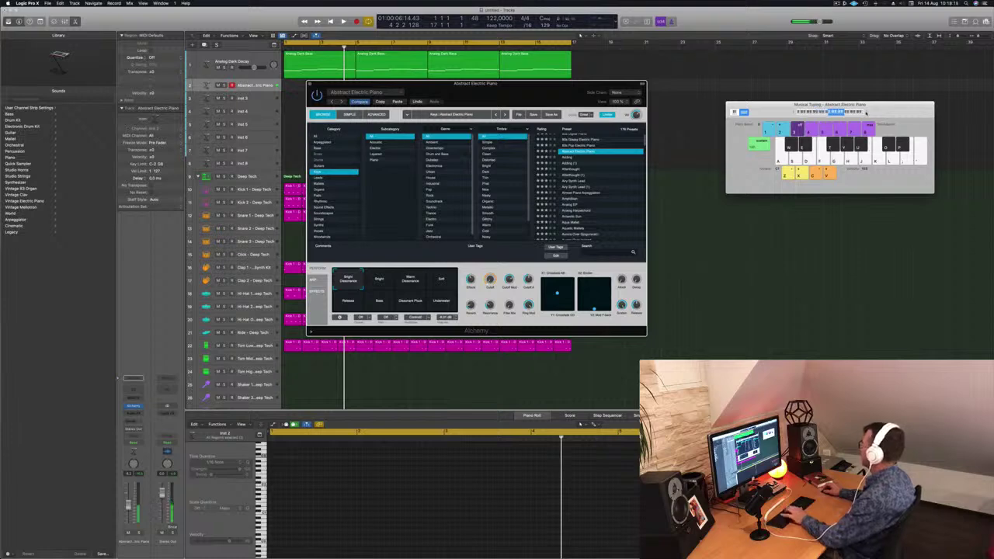
{"action": "left_click", "coordinate": [569, 159]}
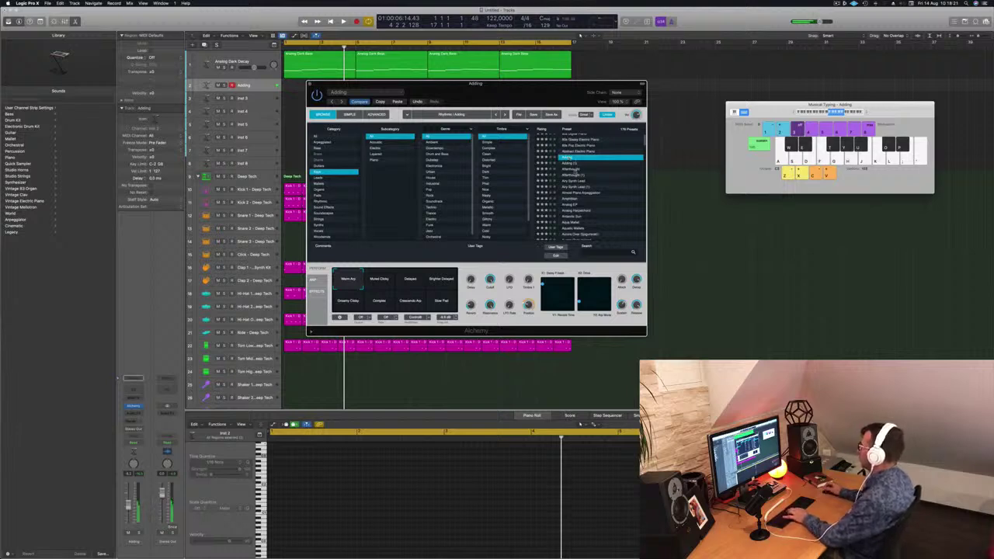
{"action": "left_click", "coordinate": [575, 170]}
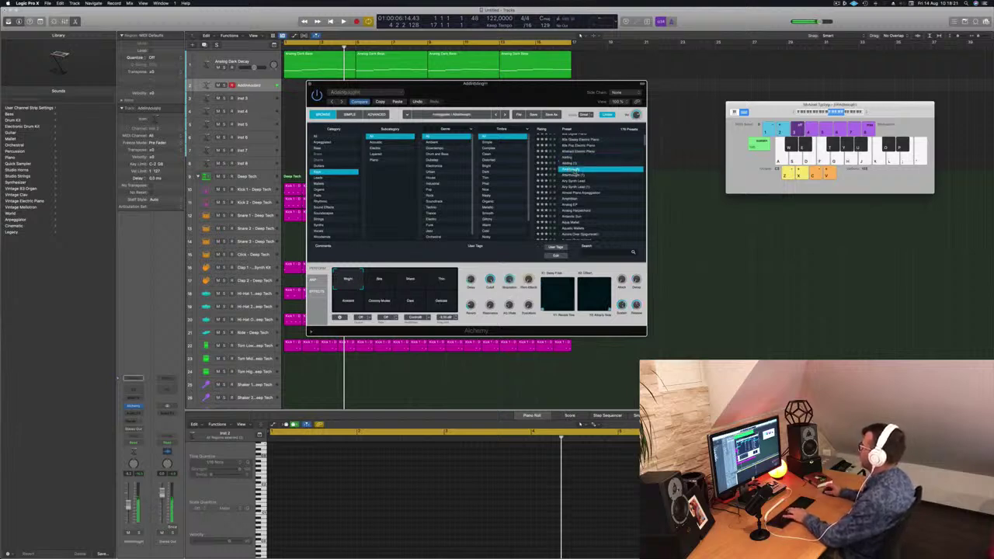
{"action": "scroll", "coordinate": [595, 208], "scroll_direction": "down", "scroll_amount": 2}
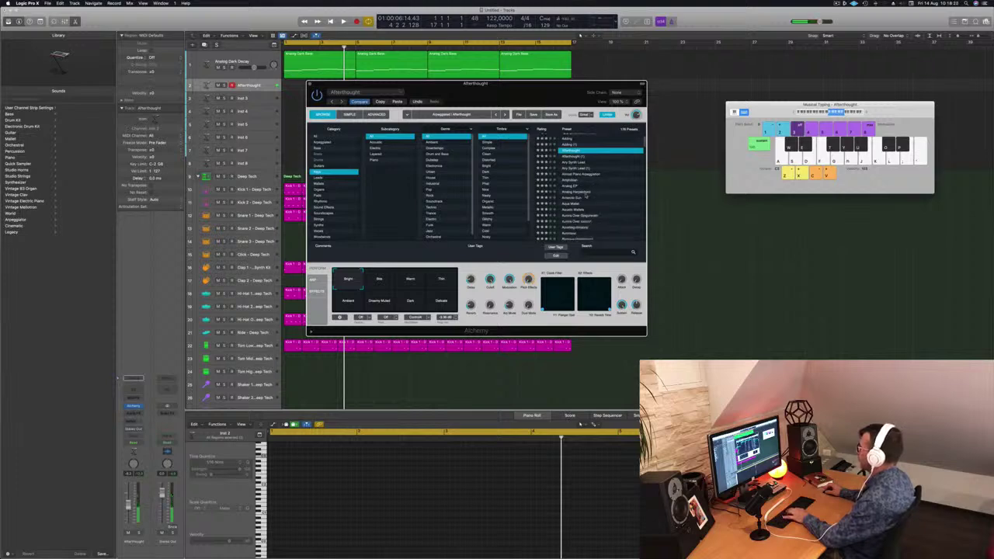
Load the Analog Harpsichord preset and play a few notes to test its sound
{"action": "left_click", "coordinate": [570, 192]}
{"action": "key", "text": "k"}
{"action": "key", "text": "h"}
{"action": "key", "text": "g"}
{"action": "key", "text": "f"}
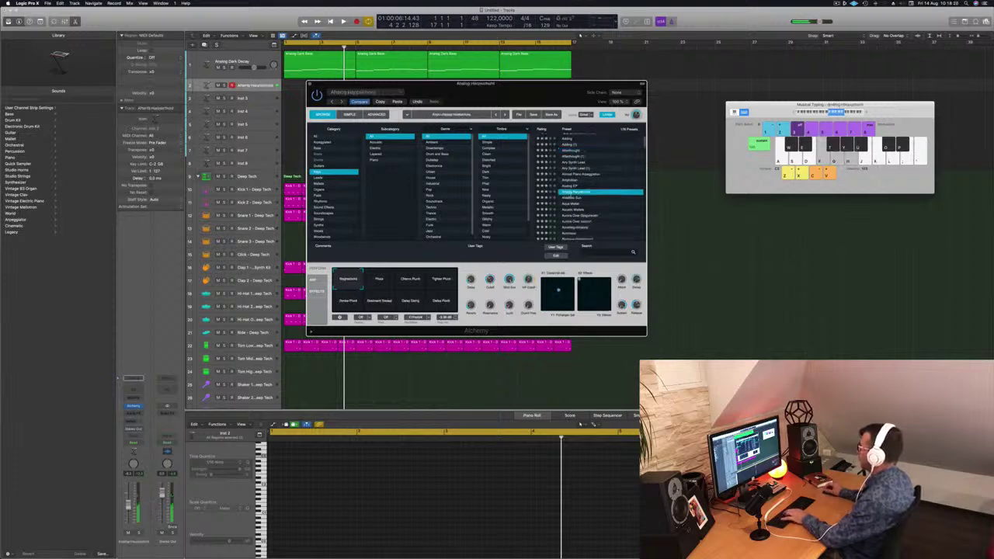
Add a Bus 6 send to the Analog Harpsichord channel and insert a SilverVerb reverb on its aux channel
{"action": "left_click", "coordinate": [133, 420]}
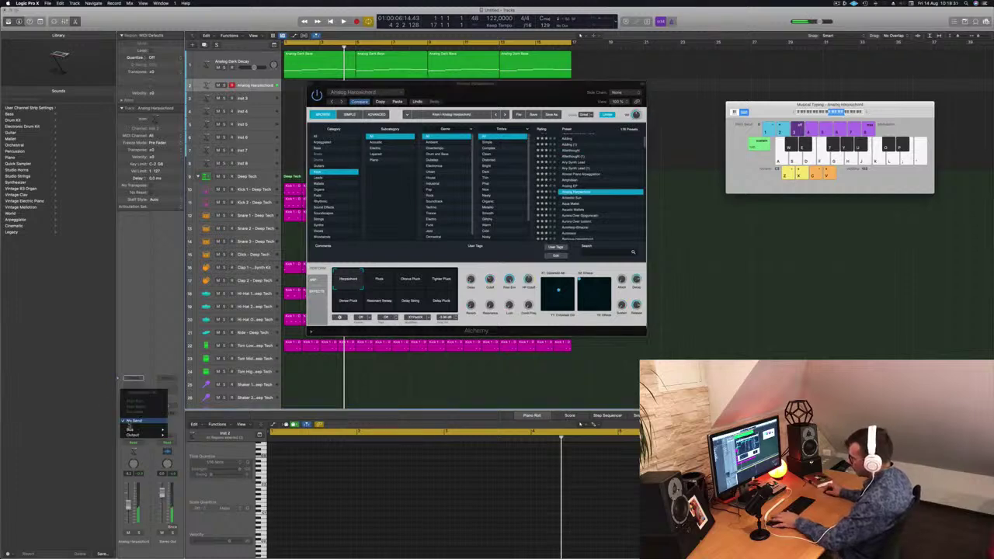
{"action": "mouse_move", "coordinate": [129, 429]}
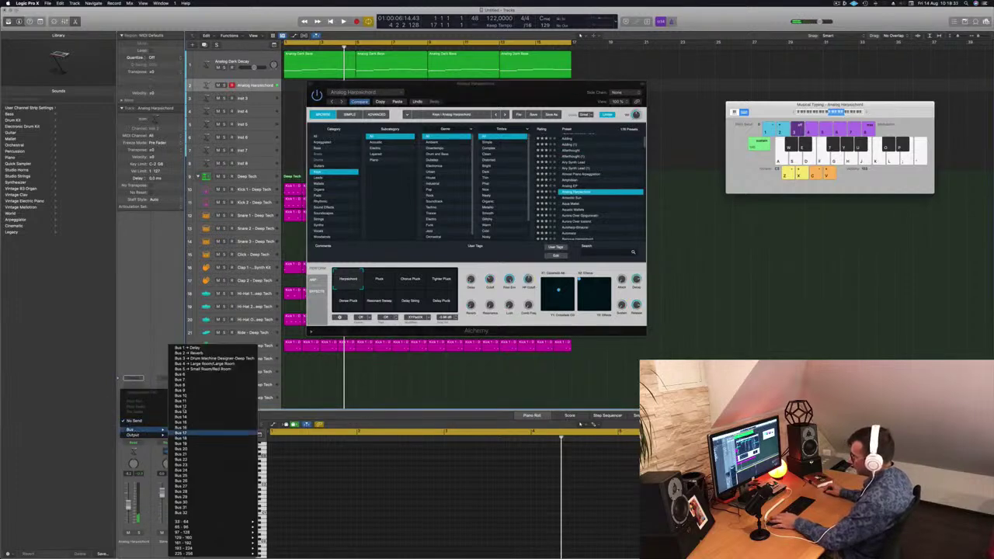
{"action": "left_click", "coordinate": [198, 376]}
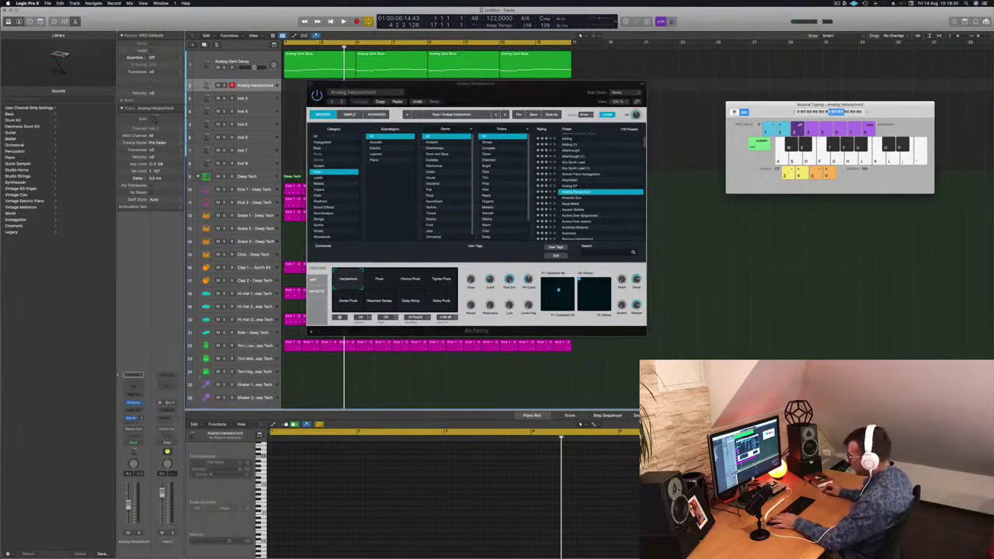
{"action": "left_click", "coordinate": [170, 411]}
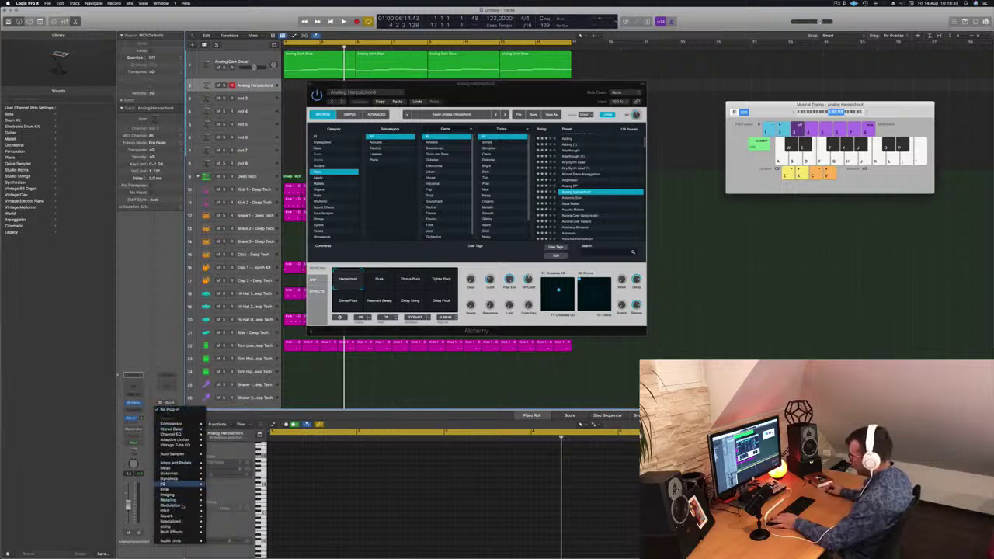
{"action": "mouse_move", "coordinate": [183, 515]}
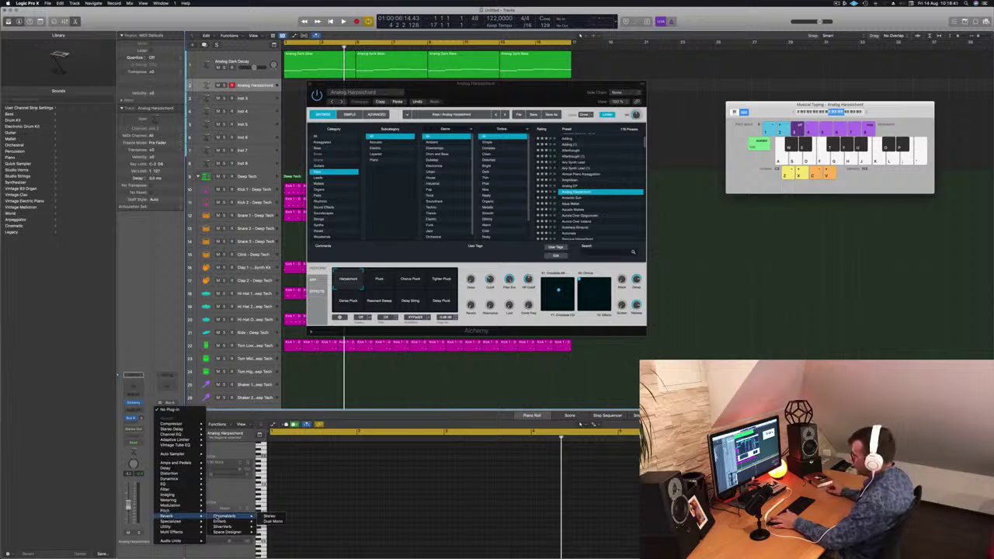
{"action": "mouse_move", "coordinate": [223, 527]}
{"action": "left_click", "coordinate": [268, 527]}
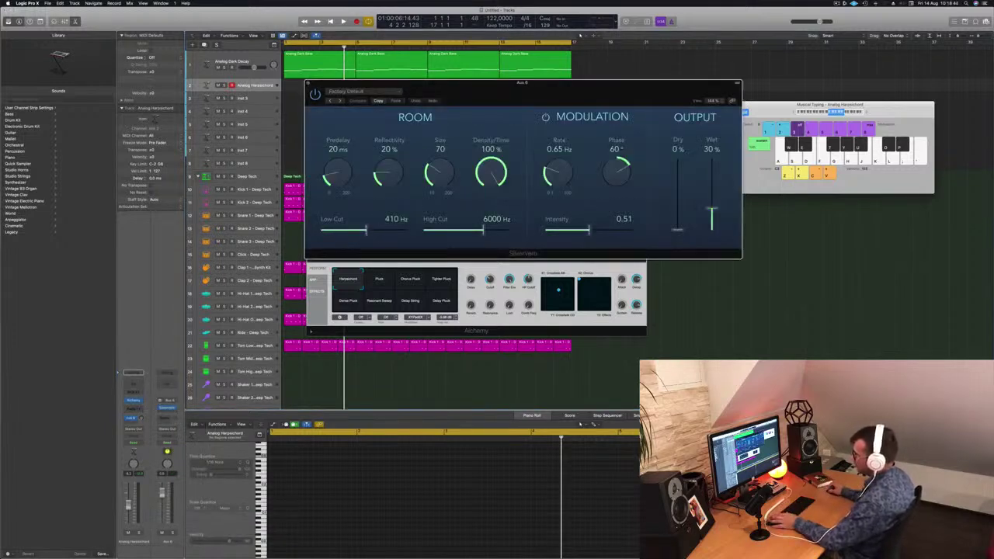
Raise the reverb send, load a SilverVerb preset with 92% reflectivity and size 162, and test it with Wet at 100%
{"action": "left_click_drag", "start_coordinate": [140, 417], "coordinate": [145, 394]}
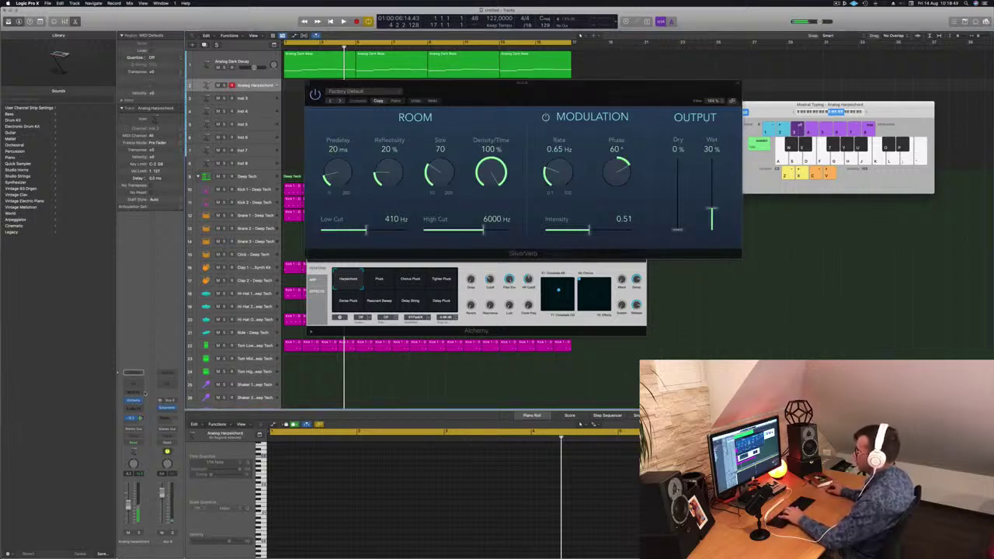
{"action": "left_click", "coordinate": [370, 93]}
{"action": "left_click", "coordinate": [373, 207]}
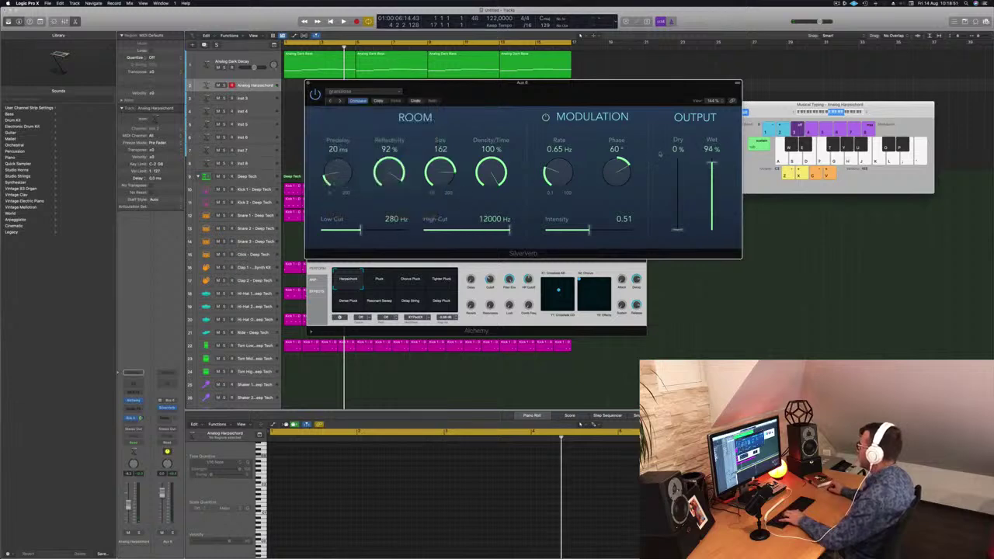
{"action": "key", "text": "d"}
{"action": "key", "text": "f"}
{"action": "key", "text": "h"}
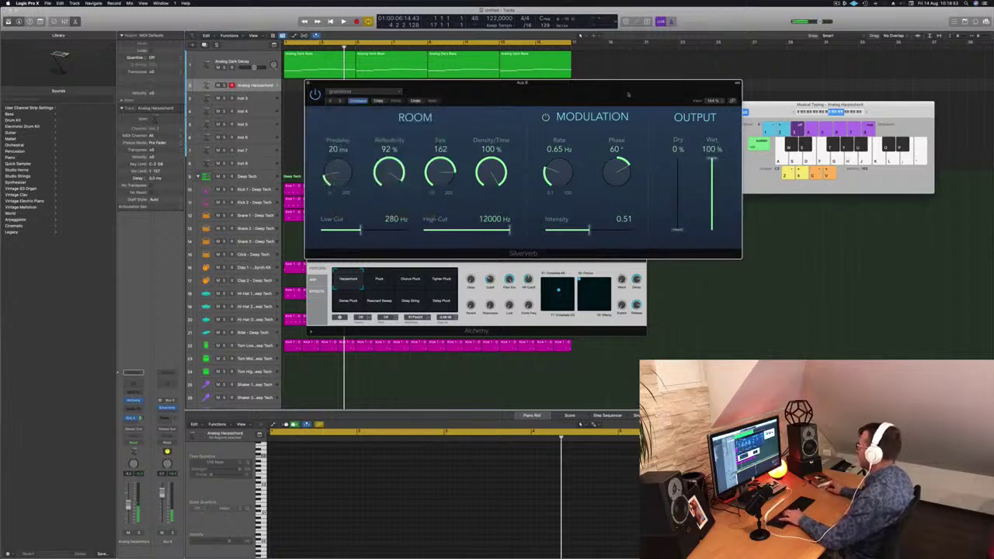
Close the SilverVerb window and reposition the Alchemy window over the arrangement
{"action": "left_click_drag", "start_coordinate": [628, 94], "coordinate": [722, 118]}
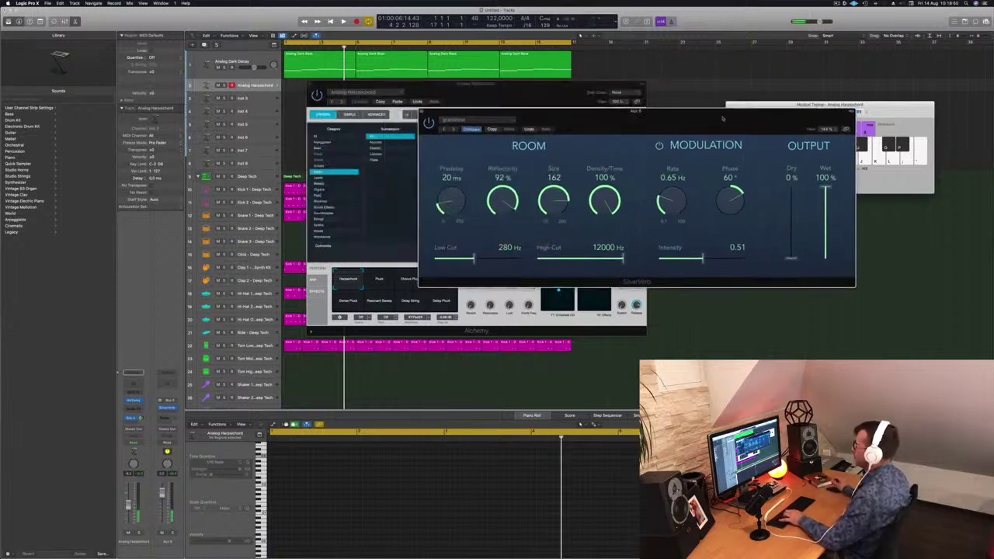
{"action": "left_click_drag", "start_coordinate": [723, 118], "coordinate": [734, 119]}
{"action": "left_click", "coordinate": [433, 112]}
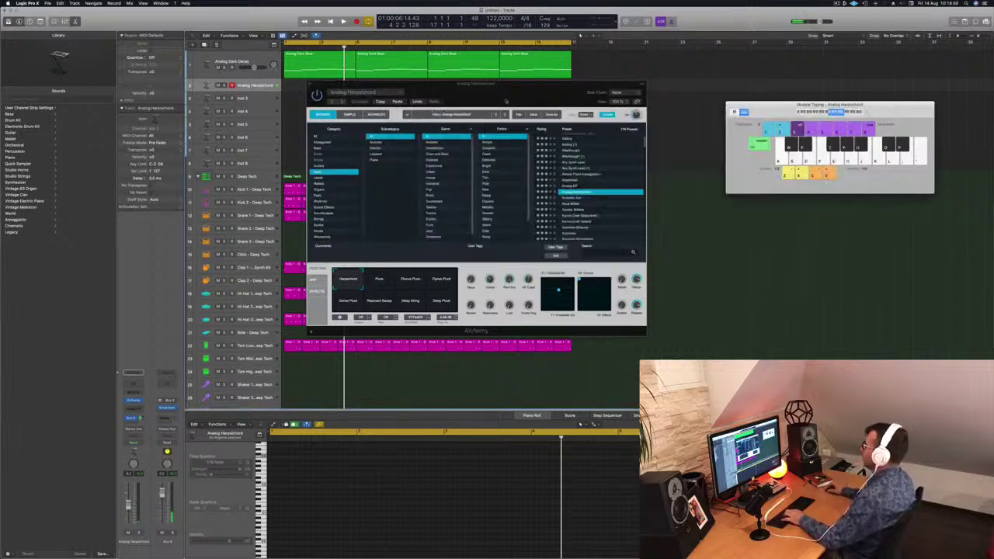
{"action": "left_click_drag", "start_coordinate": [505, 101], "coordinate": [532, 94]}
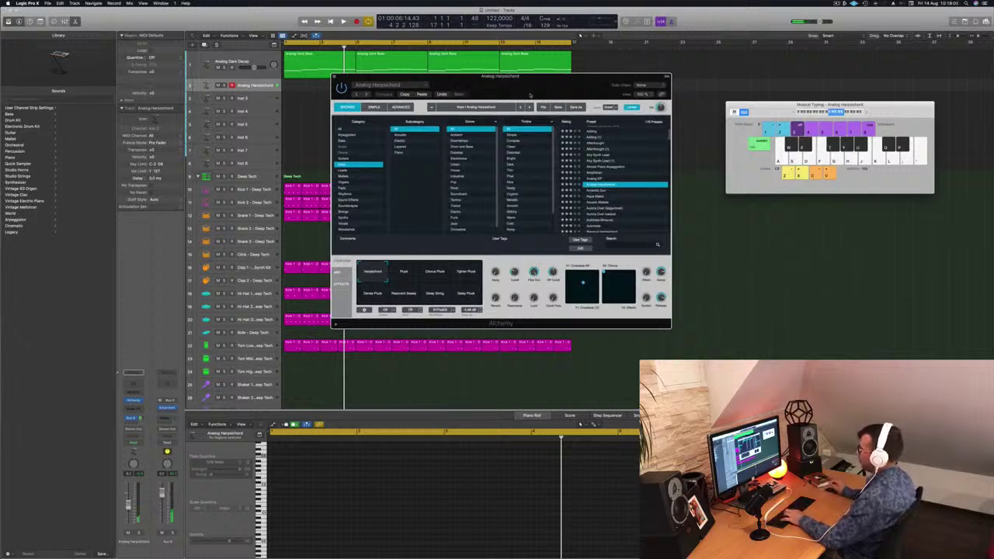
Start the groove, lower the Musical Typing octave range, and play harpsichord notes along with it
{"action": "key", "text": "space"}
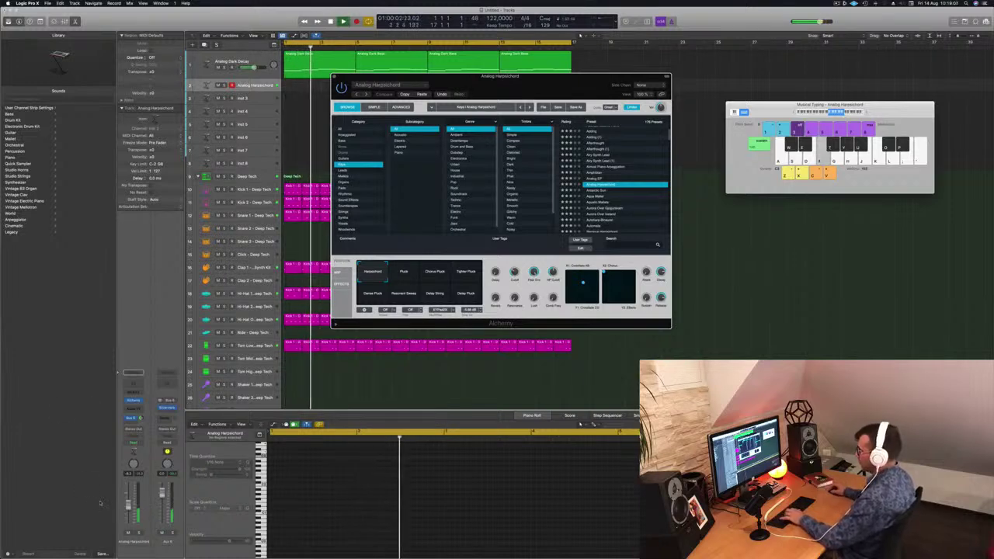
{"action": "left_click", "coordinate": [925, 114]}
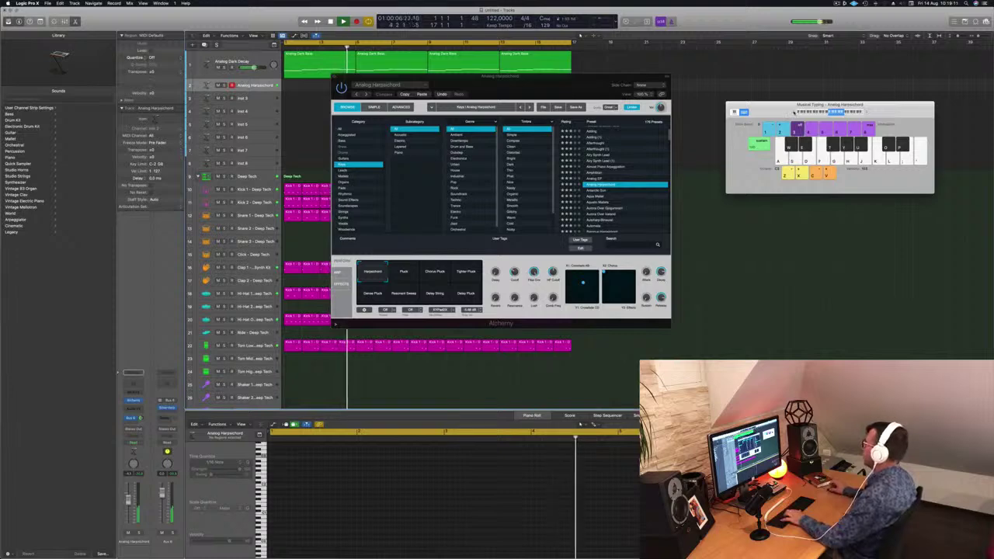
{"action": "key", "text": "g"}
{"action": "key", "text": "h"}
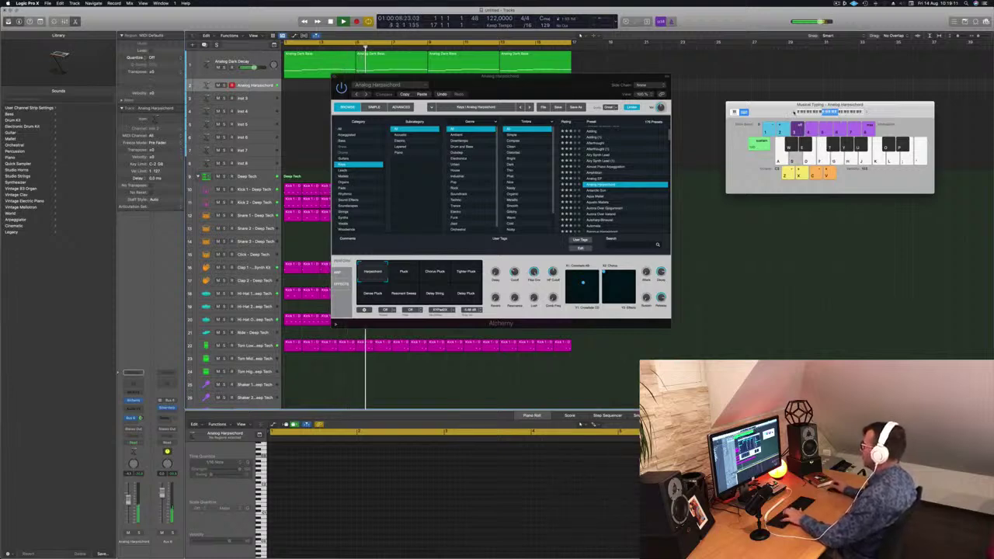
{"action": "key", "text": "a"}
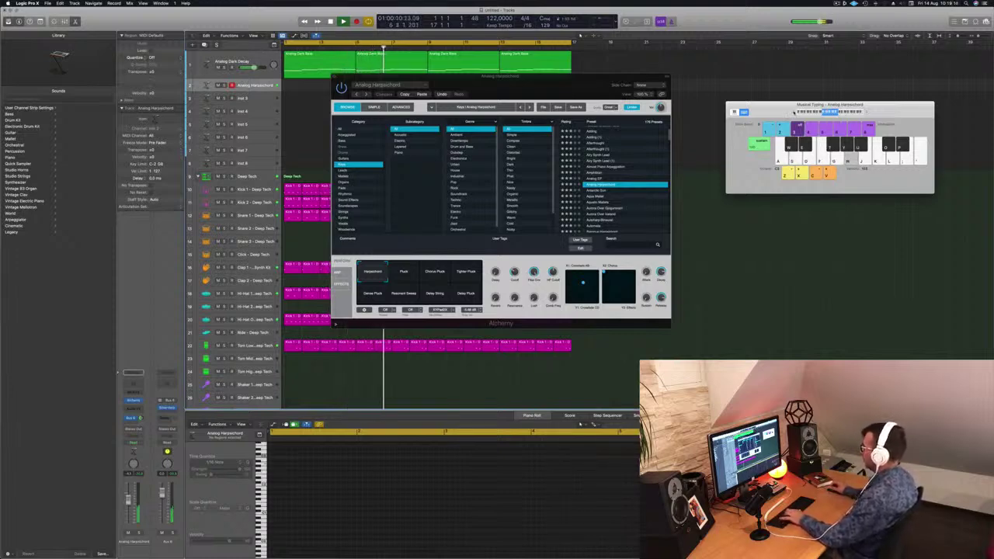
{"action": "key", "text": "f"}
{"action": "key", "text": "h"}
Switch Alchemy to the Pluck variation and try it with a few notes over the groove
{"action": "left_click", "coordinate": [401, 269]}
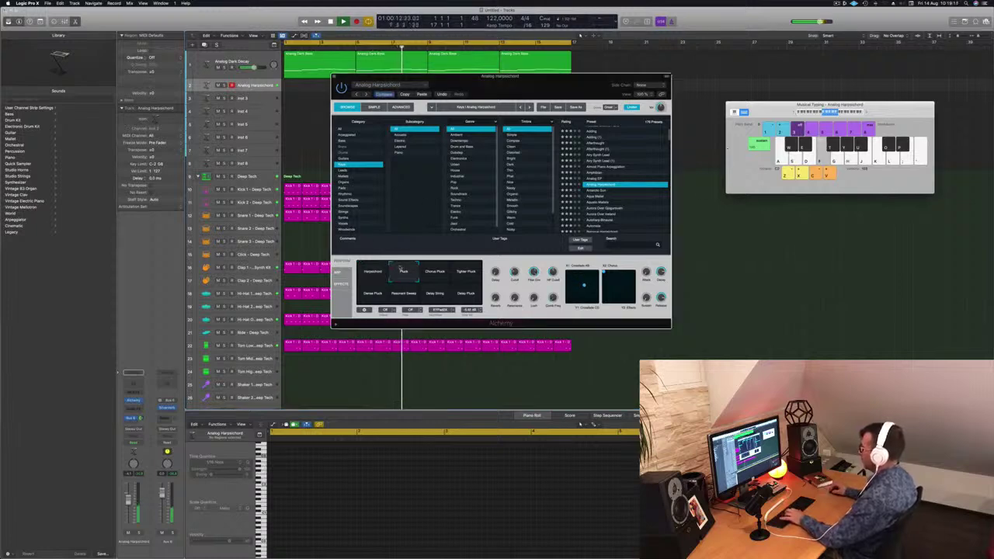
{"action": "key", "text": "f"}
{"action": "key", "text": "h"}
{"action": "key", "text": "f"}
{"action": "key", "text": "f"}
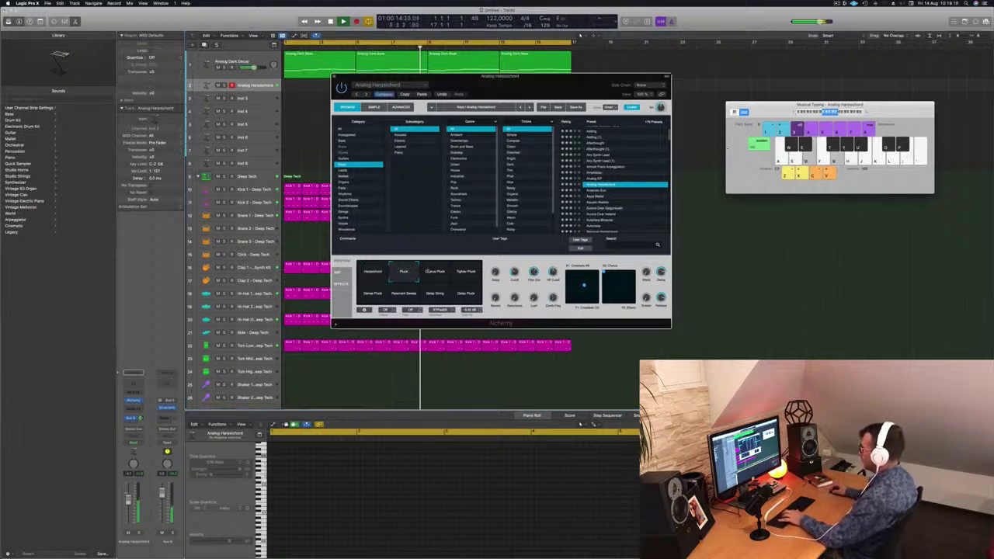
{"action": "key", "text": "d"}
Try the Chorus Pluck variation with an adjusted Cutoff while playing notes over the groove
{"action": "left_click", "coordinate": [435, 271]}
{"action": "key", "text": "f"}
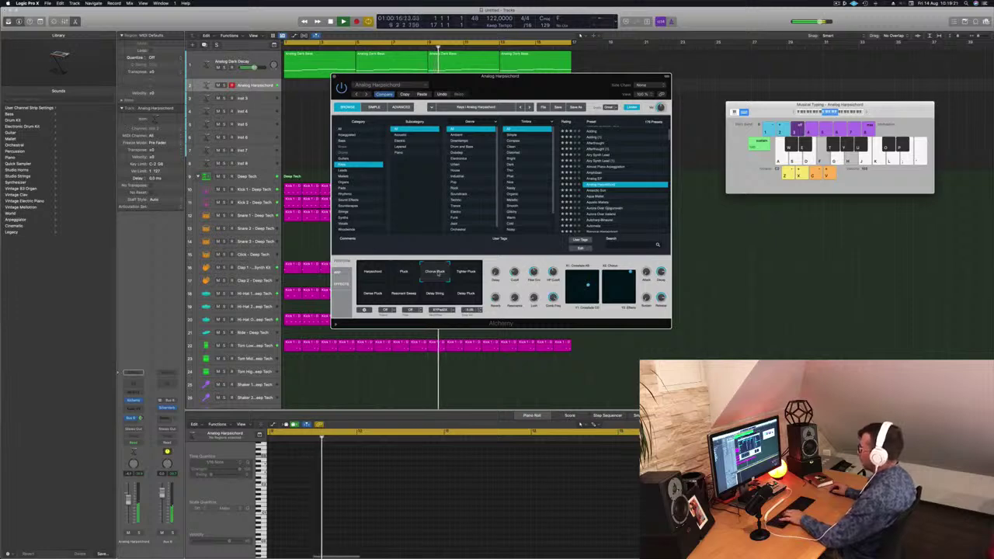
{"action": "key", "text": "f"}
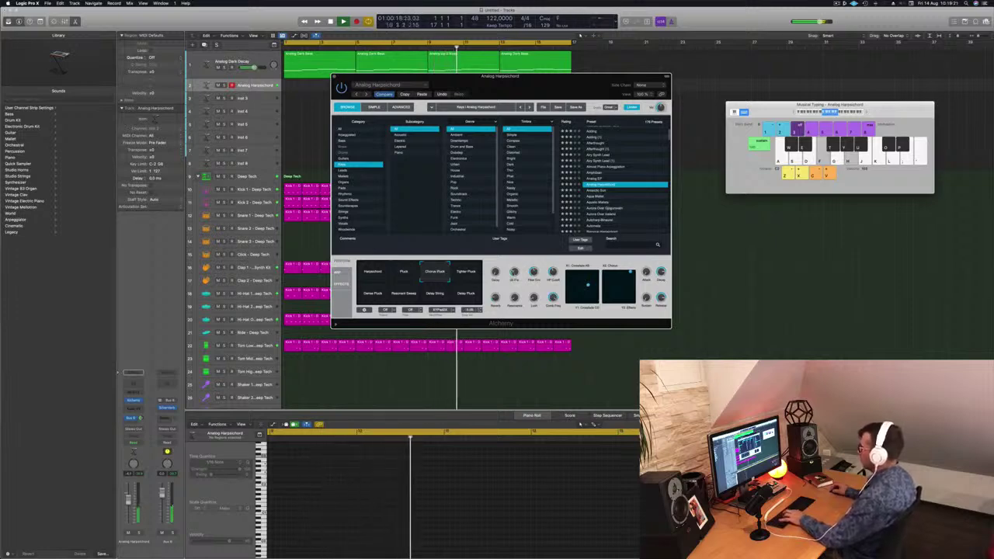
{"action": "key", "text": "d"}
{"action": "left_click_drag", "start_coordinate": [514, 272], "coordinate": [513, 274]}
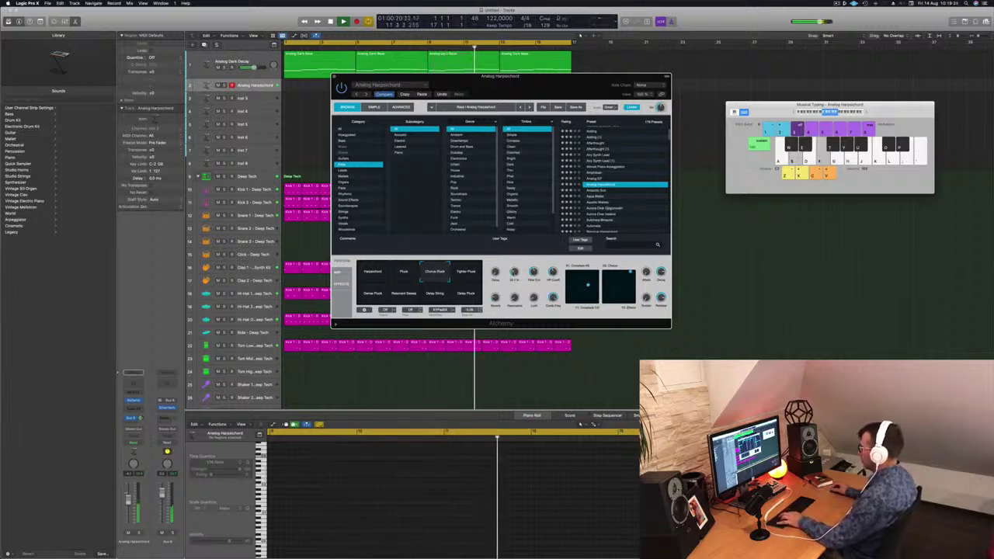
{"action": "key", "text": "f"}
{"action": "key", "text": "g"}
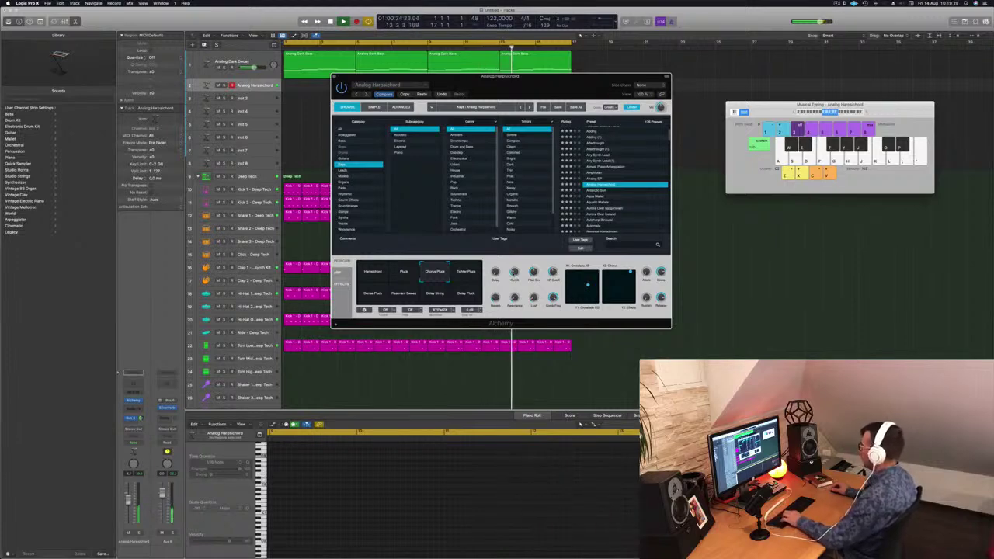
{"action": "key", "text": "d"}
{"action": "key", "text": "f"}
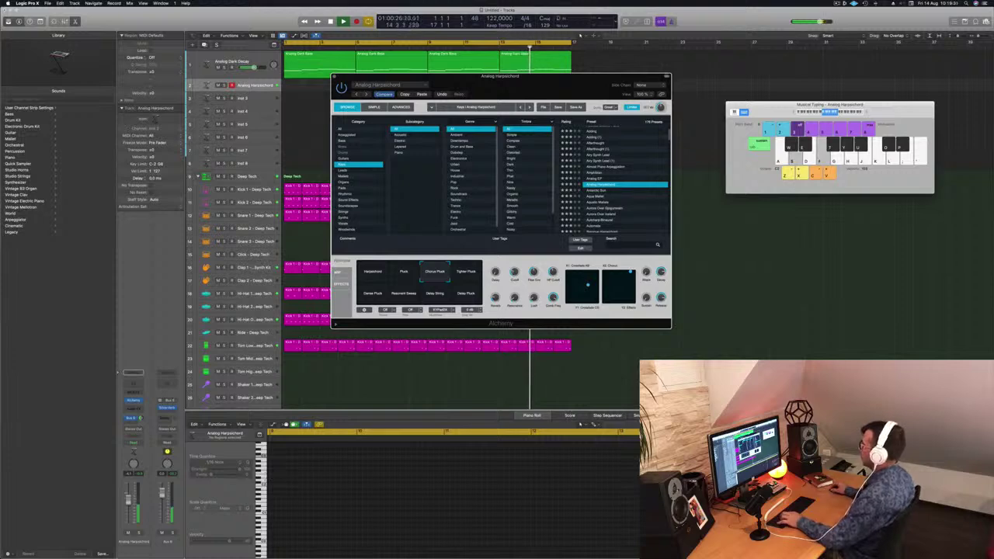
Audition the Tighter Pluck and Dense Pluck variations with repeated notes
{"action": "left_click", "coordinate": [464, 272]}
{"action": "key", "text": "f"}
{"action": "left_click", "coordinate": [375, 295]}
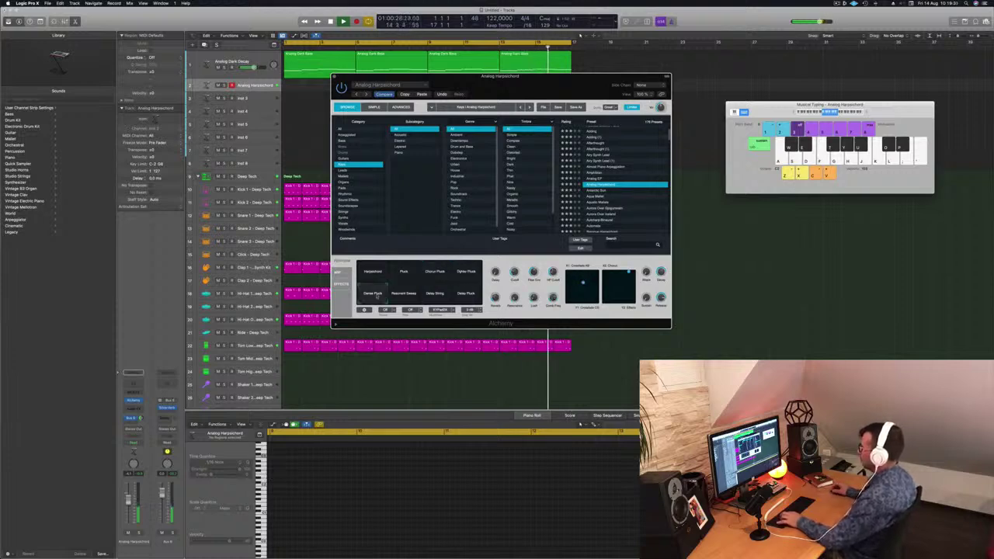
{"action": "key", "text": "f"}
{"action": "key", "text": "f"}
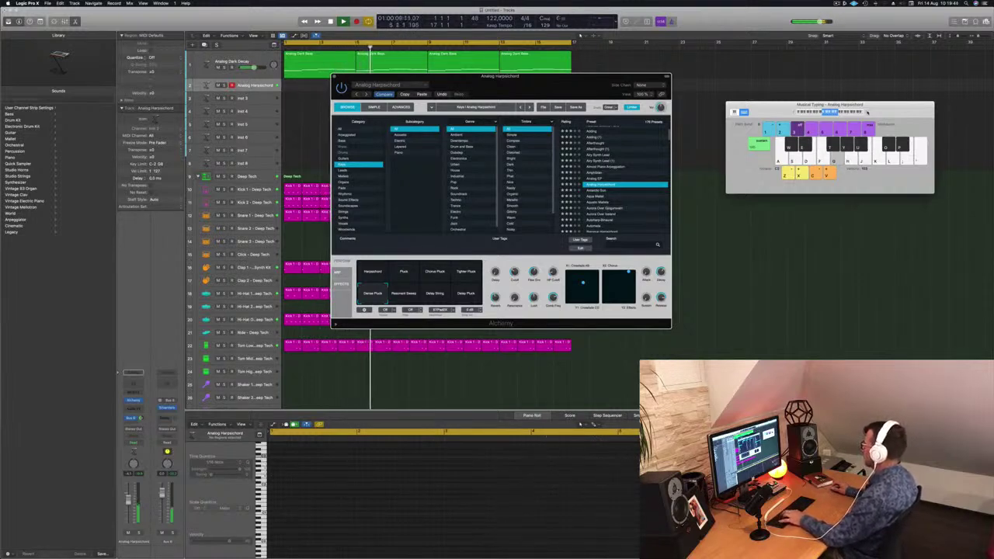
Improvise a melody with the Dense Pluck sound over the looping groove
{"action": "key", "text": "d"}
{"action": "key", "text": "s"}
{"action": "key", "text": "f"}
{"action": "key", "text": "s"}
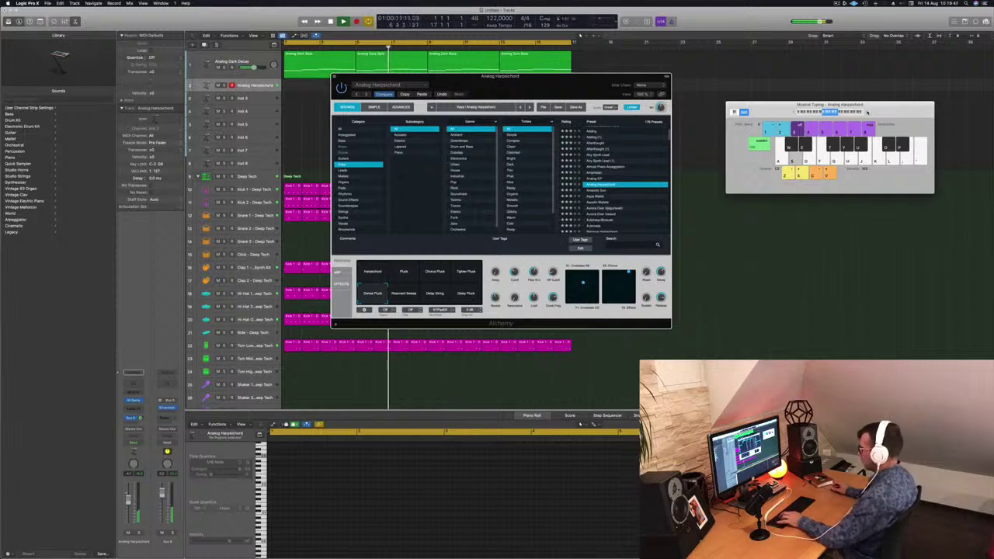
{"action": "key", "text": "f"}
{"action": "key", "text": "j"}
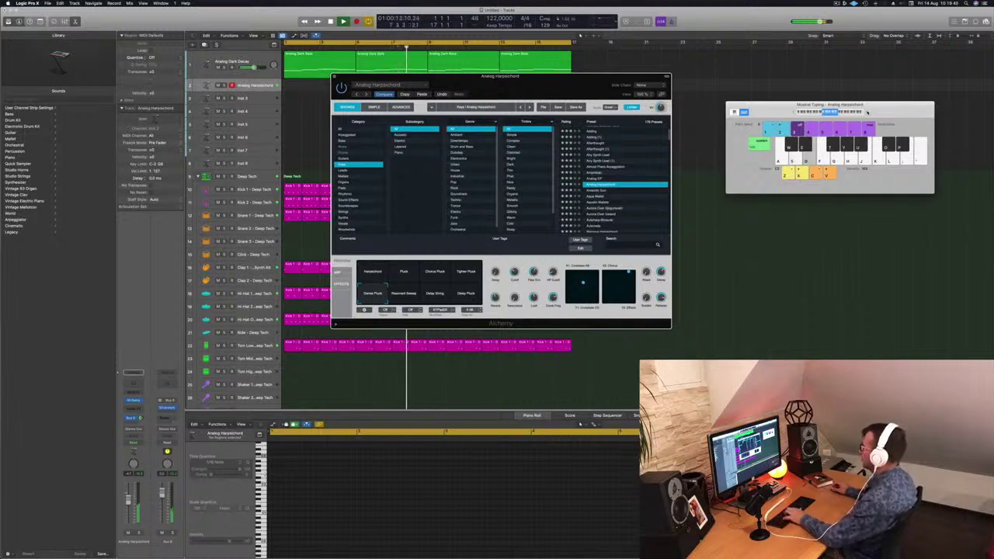
{"action": "key", "text": "h"}
{"action": "key", "text": "j"}
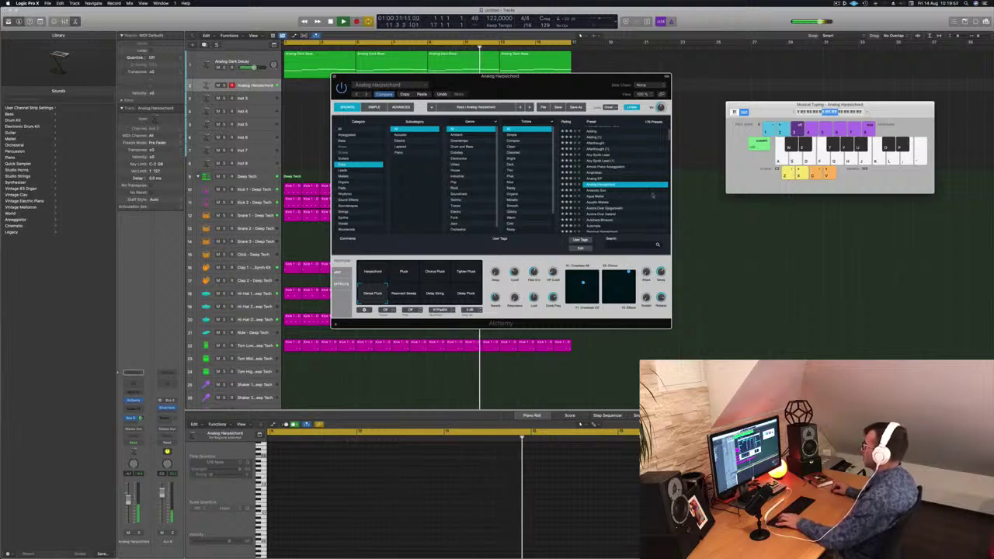
Load the Antarctic Sun preset in Alchemy and record a melody on the second track over the groove
{"action": "left_click", "coordinate": [600, 191]}
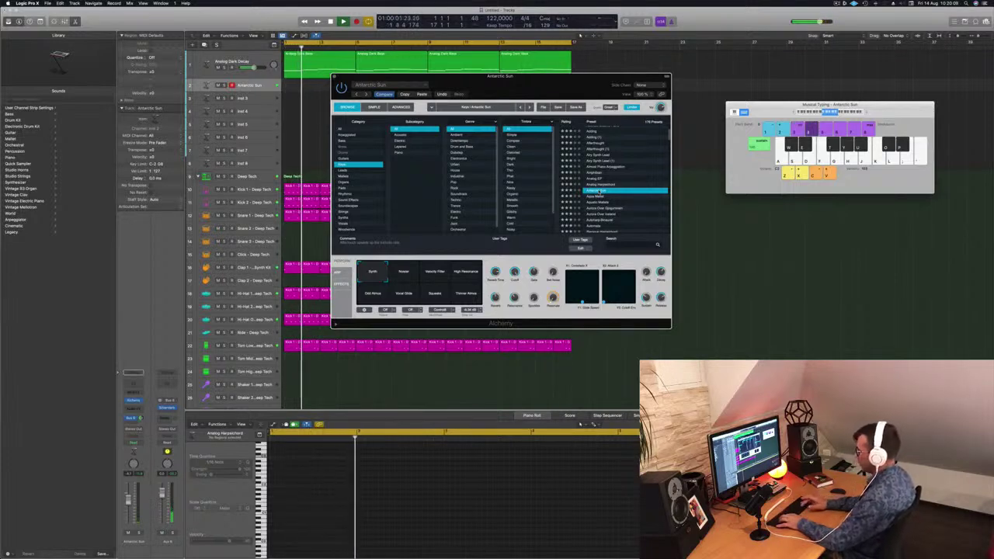
{"action": "key", "text": "r"}
{"action": "key", "text": "a"}
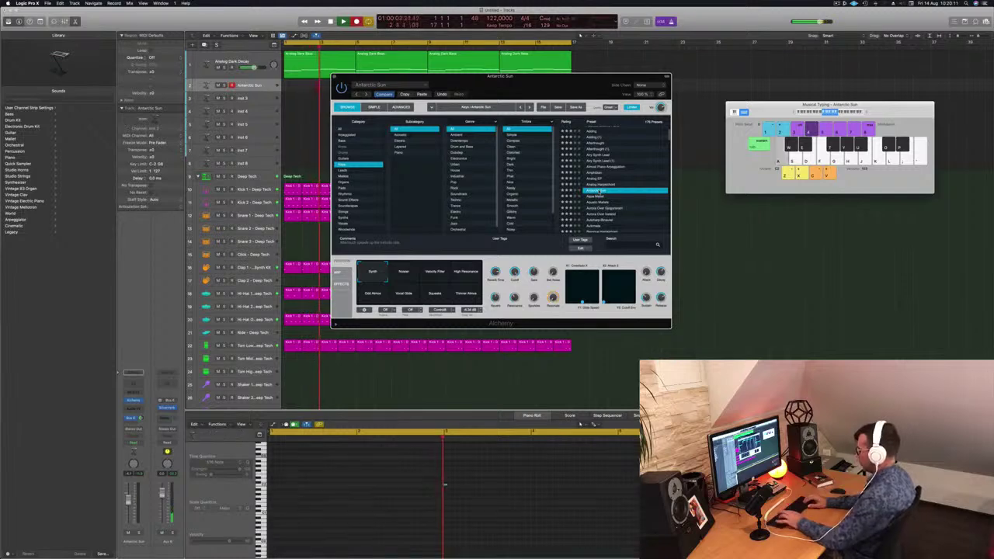
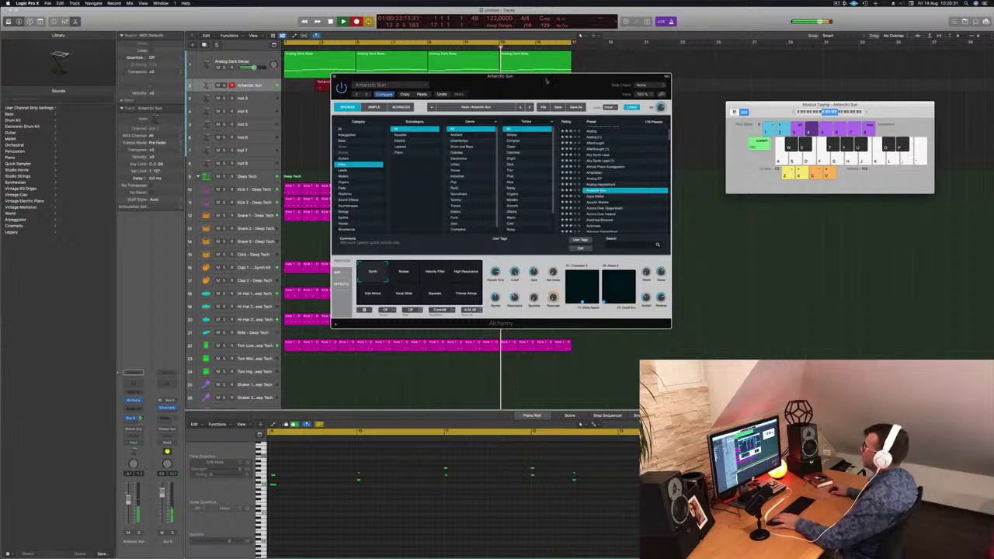
{"action": "key", "text": "space"}
Split the recorded Antarctic Sun region at bar 9, delete the part before it, and move the remaining part to bar 1
{"action": "left_click_drag", "start_coordinate": [501, 83], "coordinate": [825, 115]}
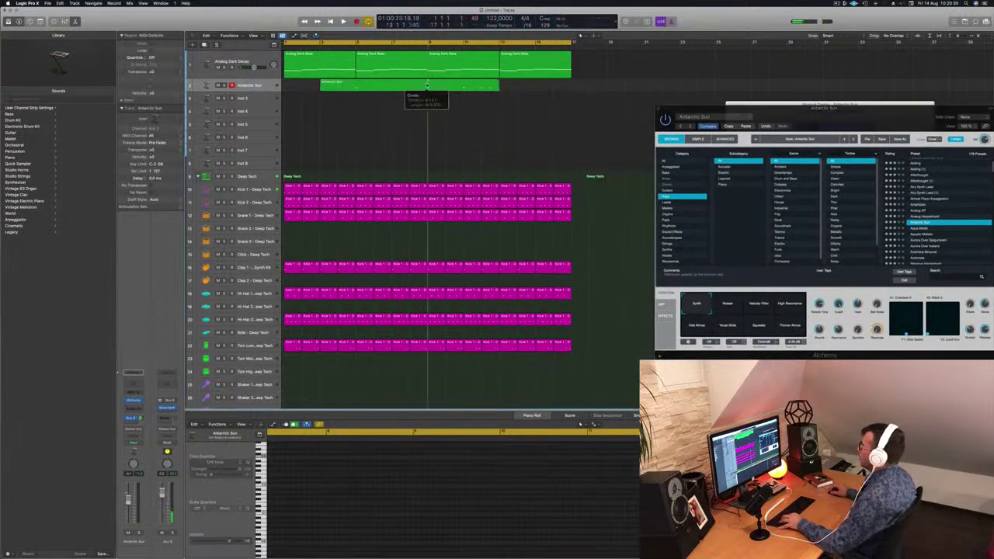
{"action": "left_click", "coordinate": [416, 88]}
{"action": "key", "text": "Return"}
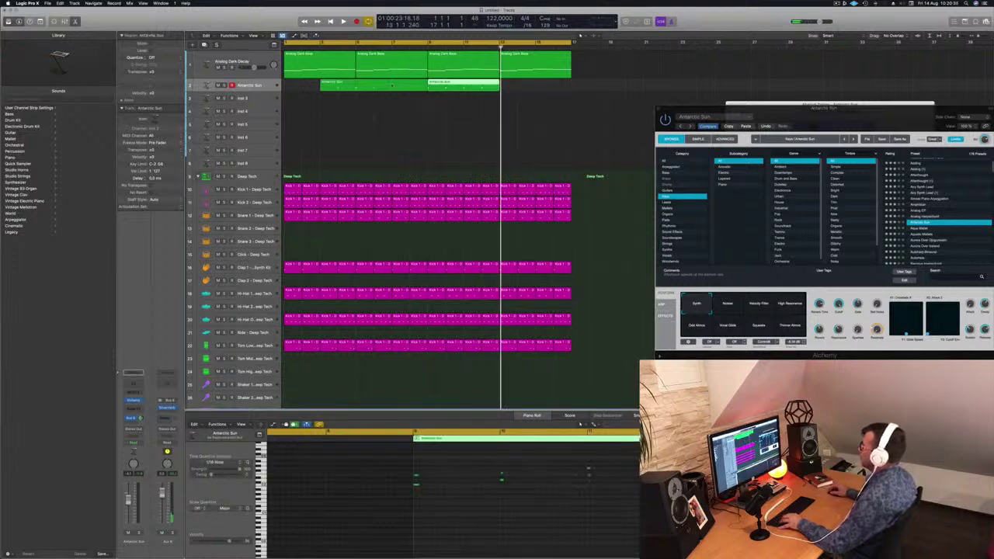
{"action": "left_click", "coordinate": [395, 84]}
{"action": "key", "text": "Delete"}
{"action": "left_click_drag", "start_coordinate": [459, 84], "coordinate": [315, 84]}
Listen to the moved Antarctic Sun region with the groove from the start and show its notes in the Piano Roll
{"action": "key", "text": "Return"}
{"action": "key", "text": "space"}
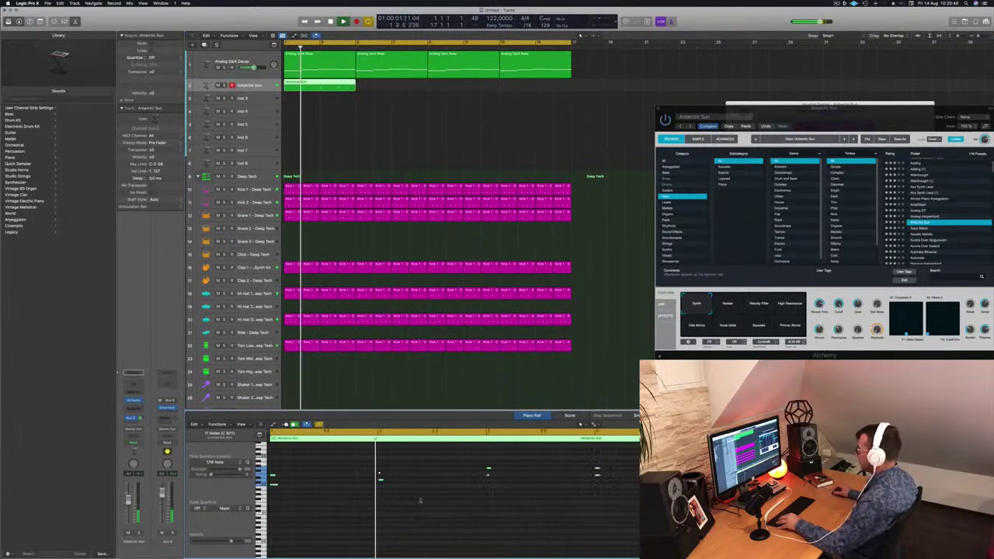
{"action": "key", "text": "super+Left"}
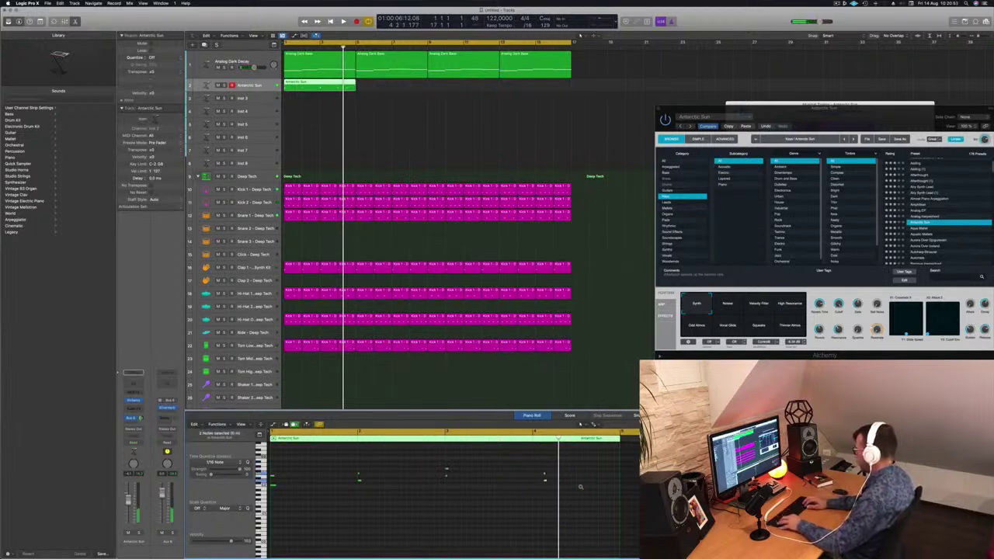
Listen to the Antarctic Sun melody with the groove from bar 1 and move the Alchemy window onto the arrangement
{"action": "key", "text": "Return"}
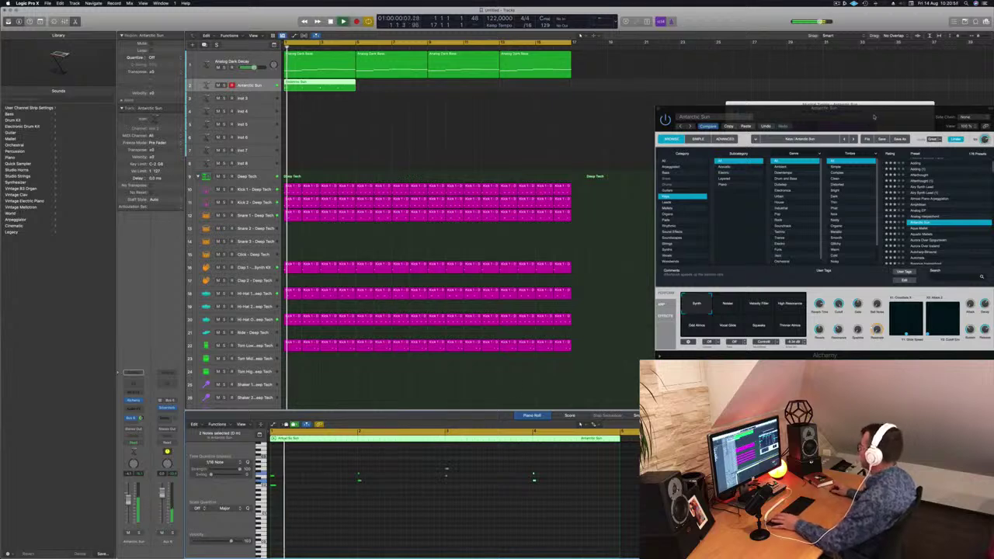
{"action": "left_click_drag", "start_coordinate": [869, 116], "coordinate": [599, 104]}
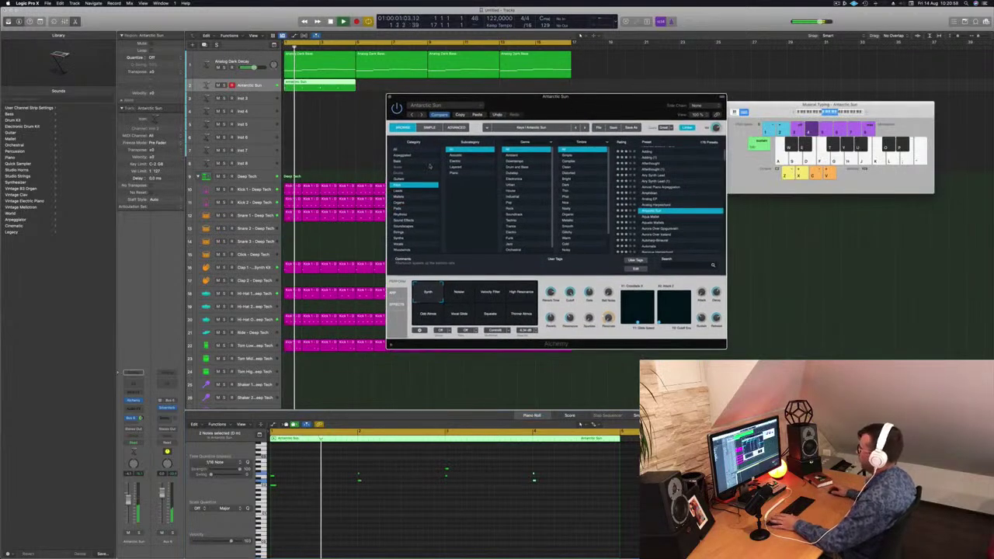
{"action": "key", "text": "Return"}
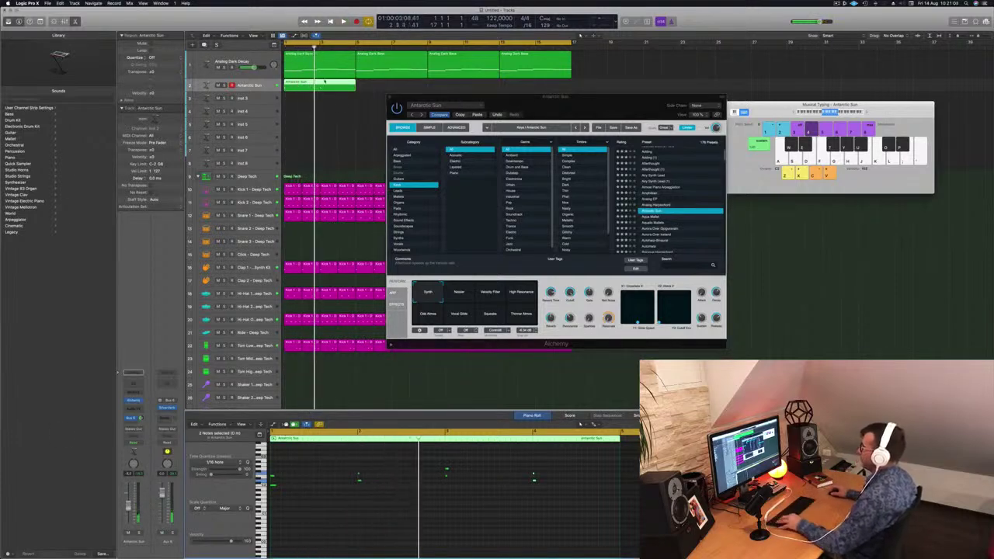
Copy the Antarctic Sun region to bar 5, and copy both regions to bars 9 and 13 to fill the loop
{"action": "left_click_drag", "start_coordinate": [350, 87], "coordinate": [421, 87]}
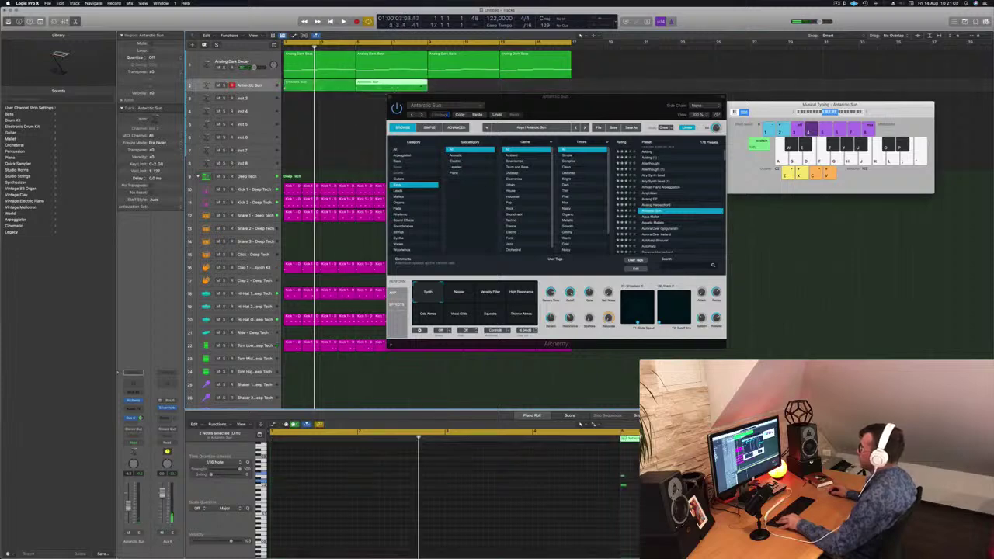
{"action": "left_click", "coordinate": [327, 84], "text": "shift"}
{"action": "left_click_drag", "start_coordinate": [336, 87], "coordinate": [472, 88]}
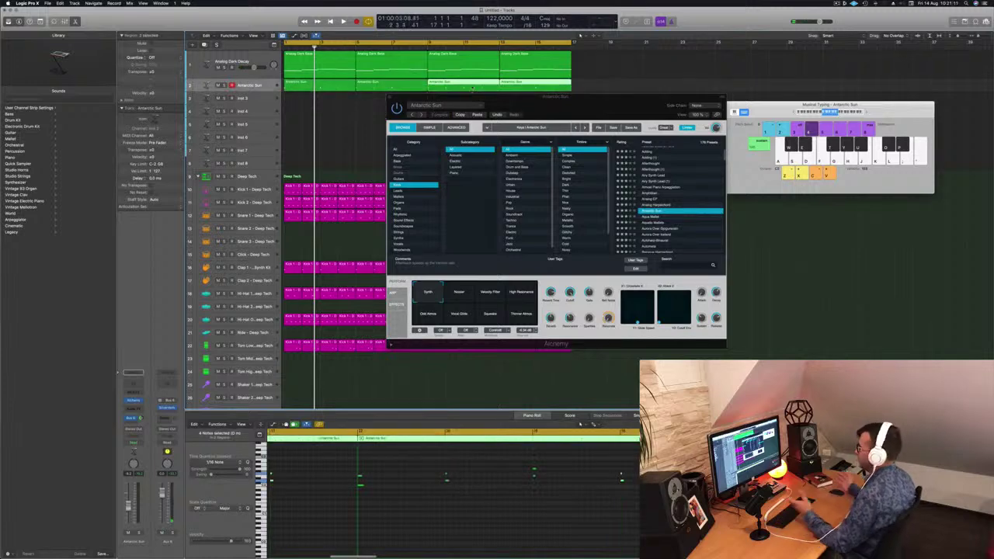
Audition the upper-row Alchemy performance snapshots up to Velocity Filter and High Resonance, replaying the groove from the start for each
{"action": "key", "text": "space"}
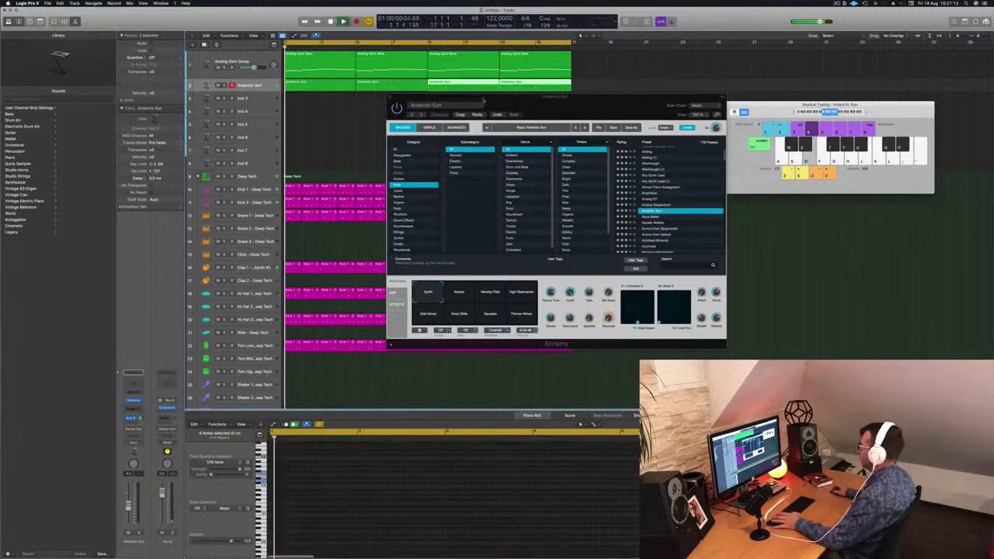
{"action": "left_click", "coordinate": [455, 298]}
{"action": "key", "text": "space"}
{"action": "key", "text": "space"}
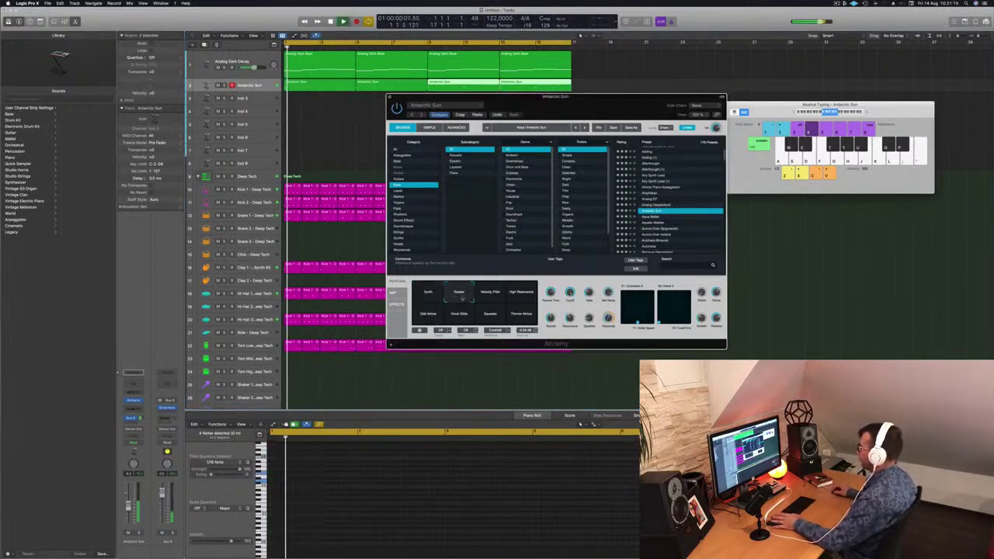
{"action": "left_click", "coordinate": [487, 298]}
{"action": "key", "text": "space"}
{"action": "key", "text": "space"}
{"action": "left_click", "coordinate": [514, 298]}
{"action": "key", "text": "space"}
{"action": "key", "text": "space"}
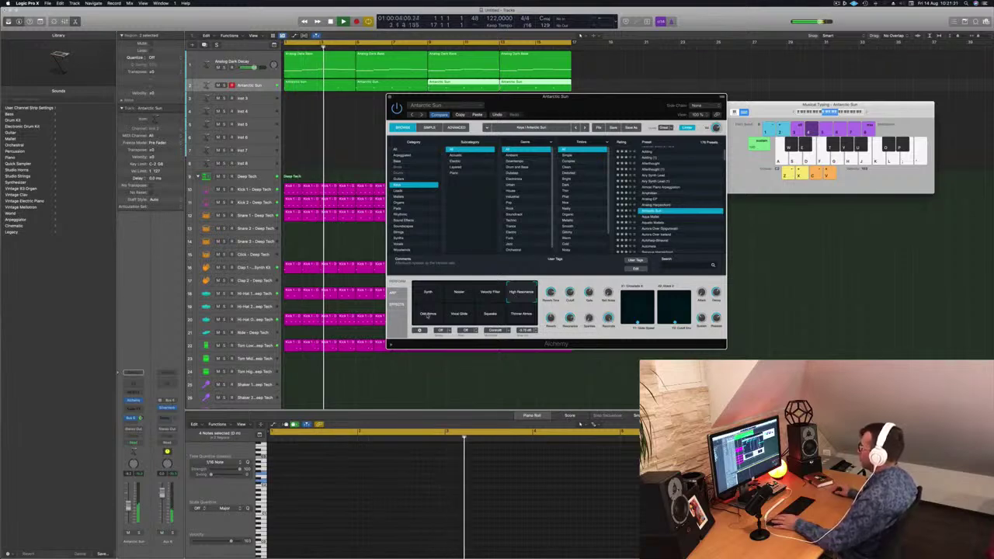
Audition the Vocal Glide and Squeaks snapshots of Antarctic Sun with the groove
{"action": "left_click", "coordinate": [451, 316]}
{"action": "key", "text": "space"}
{"action": "key", "text": "space"}
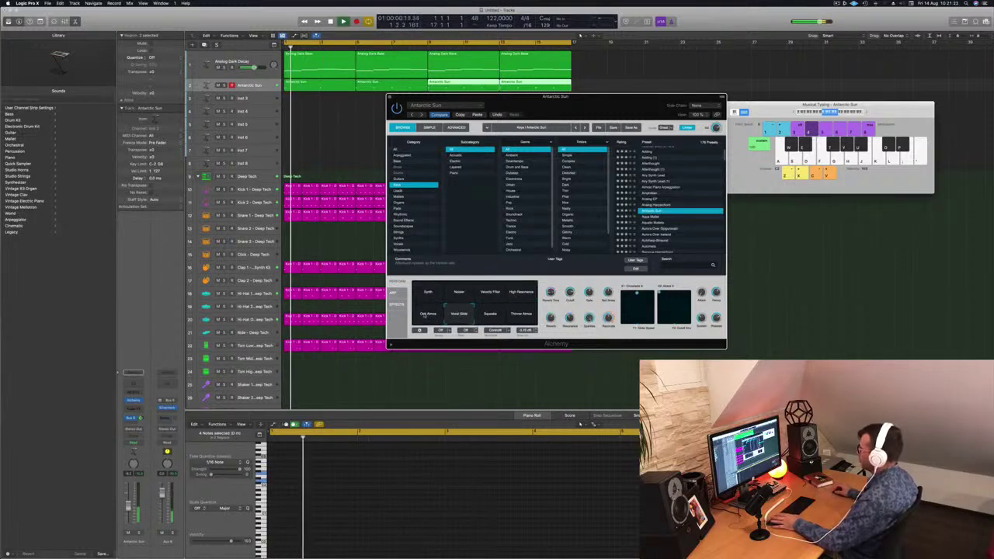
{"action": "left_click", "coordinate": [424, 315]}
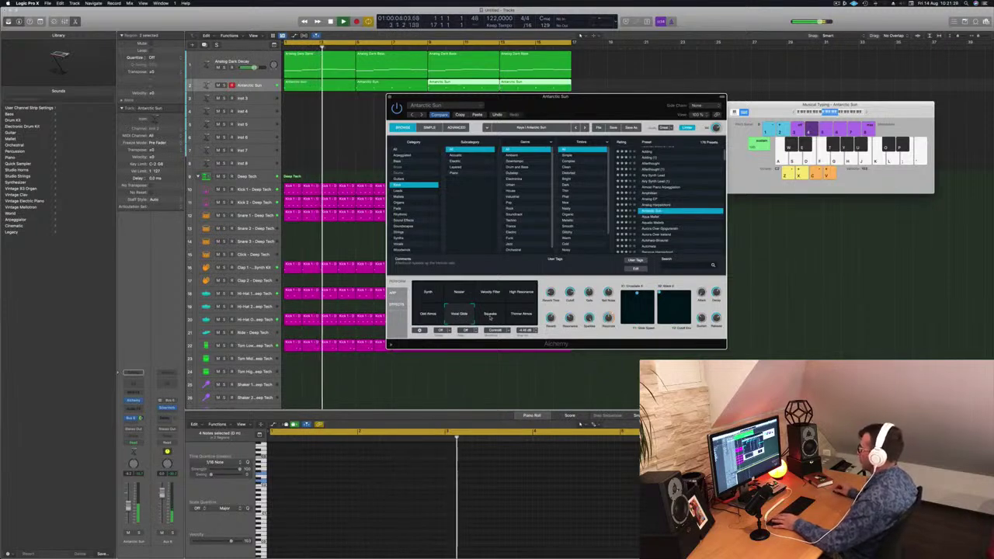
{"action": "left_click", "coordinate": [490, 314]}
{"action": "key", "text": "space"}
{"action": "key", "text": "space"}
Audition the Thinner Atmos snapshot from the start several times and switch back to the Synth snapshot for comparison
{"action": "left_click", "coordinate": [517, 317]}
{"action": "key", "text": "space"}
{"action": "key", "text": "space"}
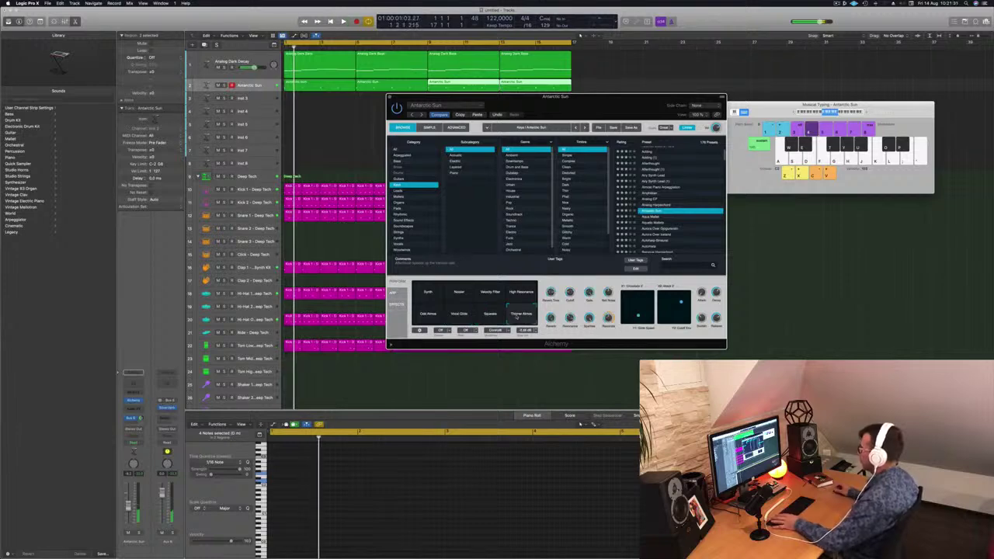
{"action": "key", "text": "space"}
{"action": "key", "text": "space"}
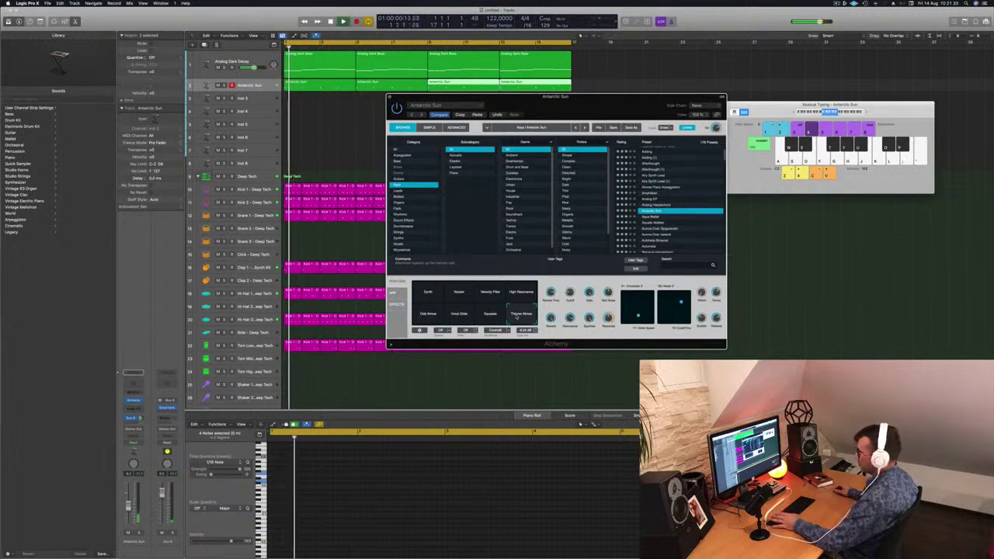
{"action": "key", "text": "space"}
{"action": "key", "text": "space"}
{"action": "key", "text": "space"}
{"action": "key", "text": "space"}
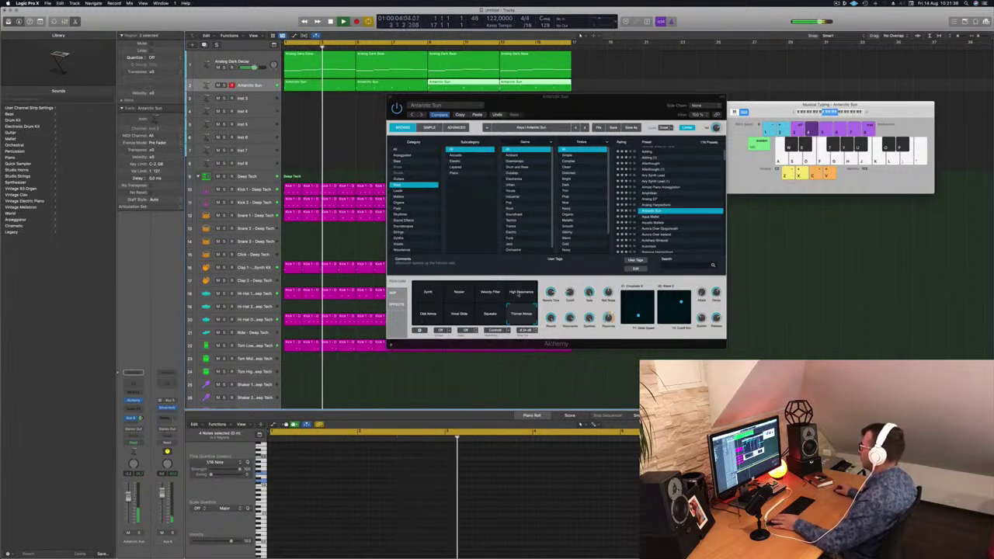
{"action": "left_click", "coordinate": [429, 293]}
{"action": "key", "text": "space"}
{"action": "key", "text": "space"}
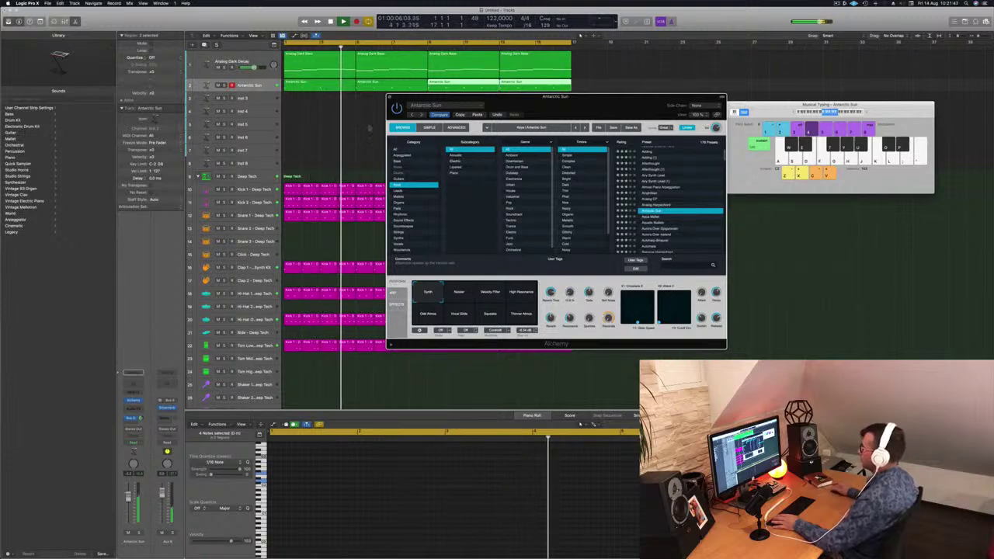
Audition the melody with the Aurora Over Iceland, Autoharp-Binaural and Baroque Harpsichord presets in Alchemy
{"action": "left_click_drag", "start_coordinate": [570, 104], "coordinate": [522, 125]}
{"action": "key", "text": "Return"}
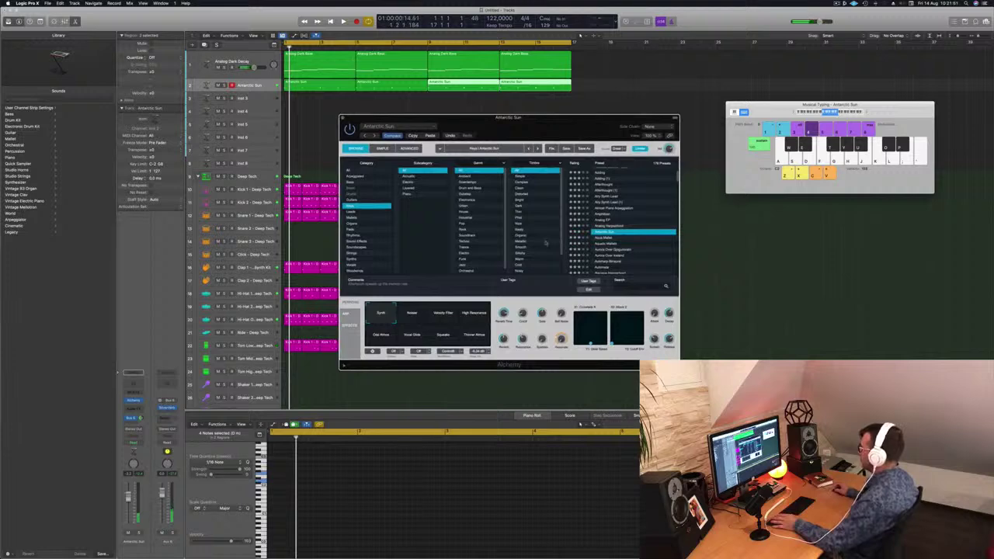
{"action": "scroll", "coordinate": [614, 225], "scroll_direction": "down", "scroll_amount": 3}
{"action": "left_click", "coordinate": [613, 224]}
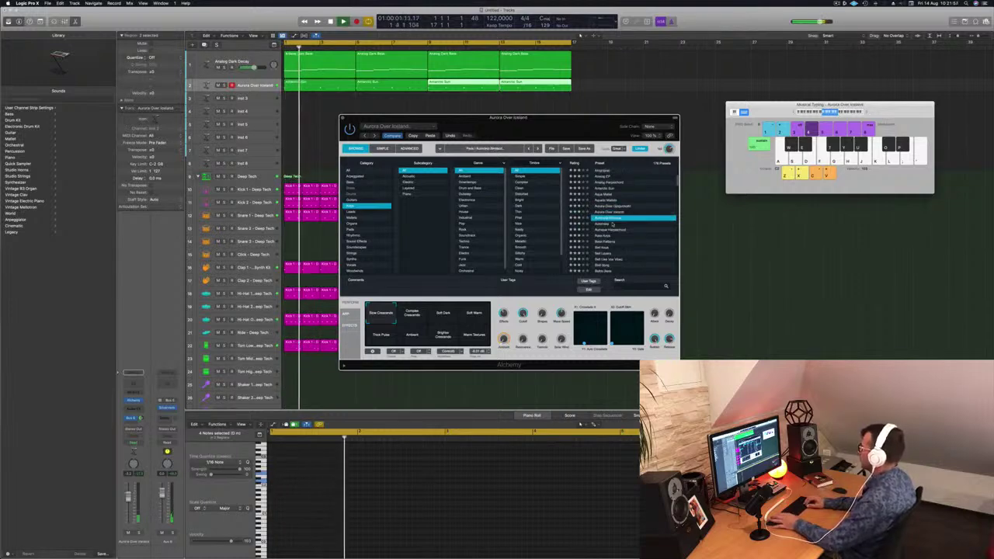
{"action": "key", "text": "Down"}
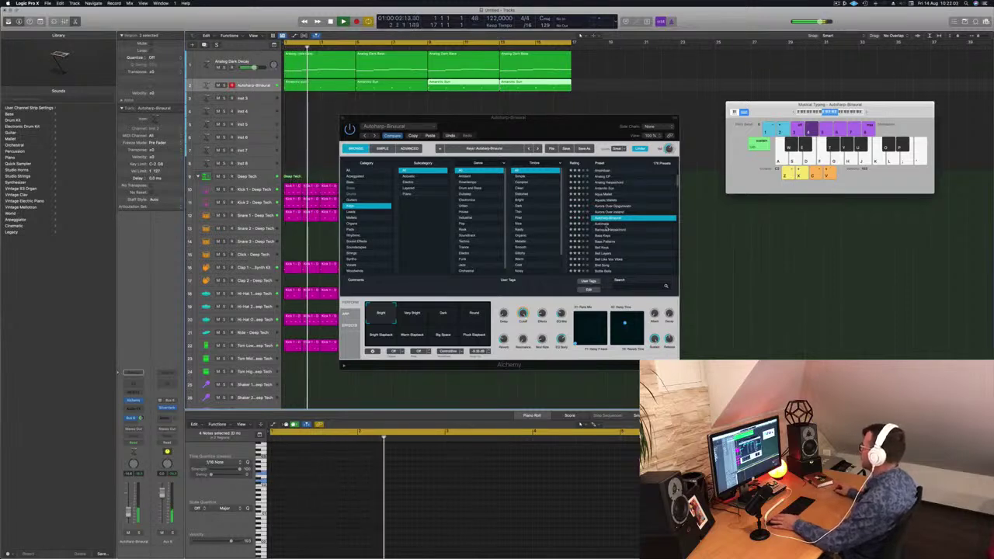
{"action": "left_click", "coordinate": [606, 226]}
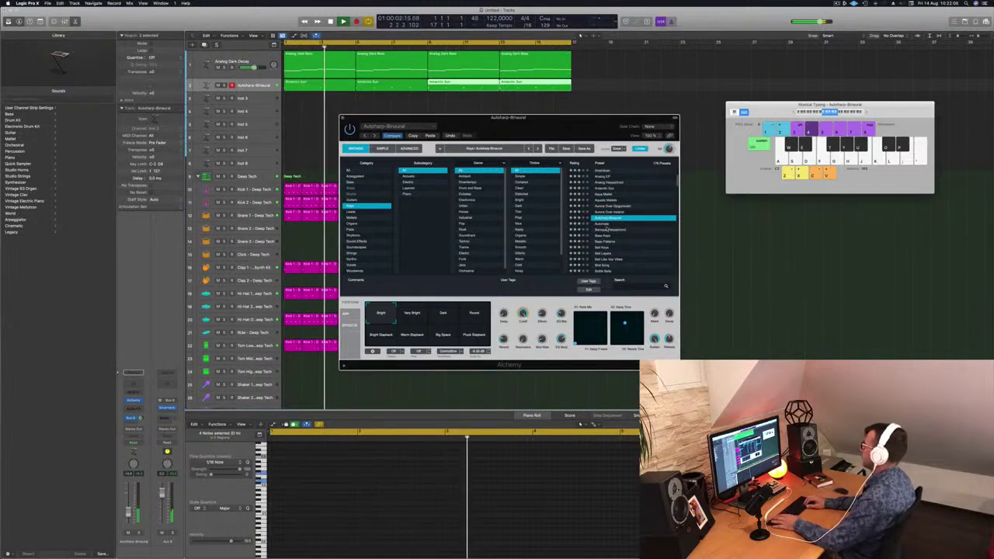
{"action": "key", "text": "Down"}
{"action": "key", "text": "Down"}
{"action": "key", "text": "space"}
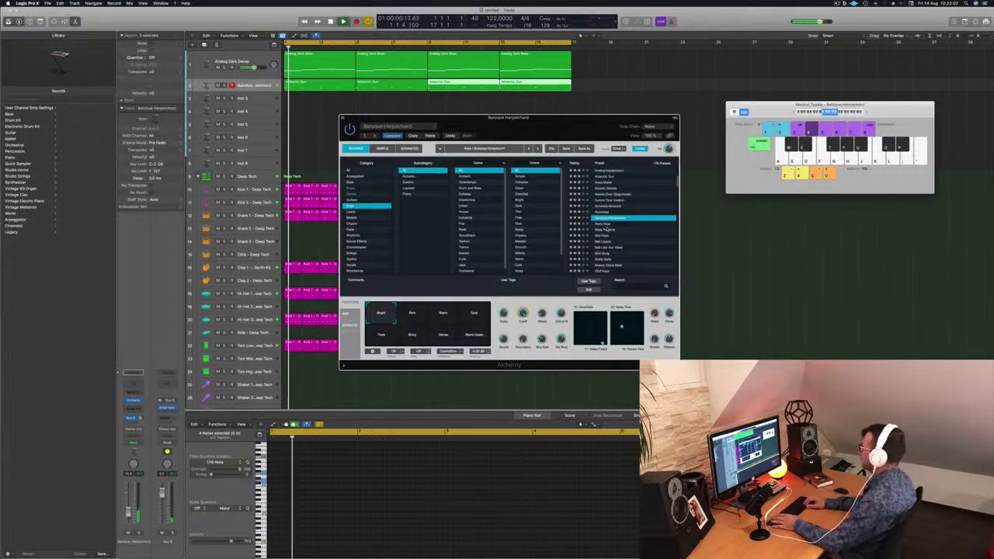
Try the Bass Keys and Bass Patterns presets on the melody and load the Bell Keys preset
{"action": "key", "text": "Down"}
{"action": "key", "text": "space"}
{"action": "key", "text": "space"}
{"action": "left_click", "coordinate": [606, 226]}
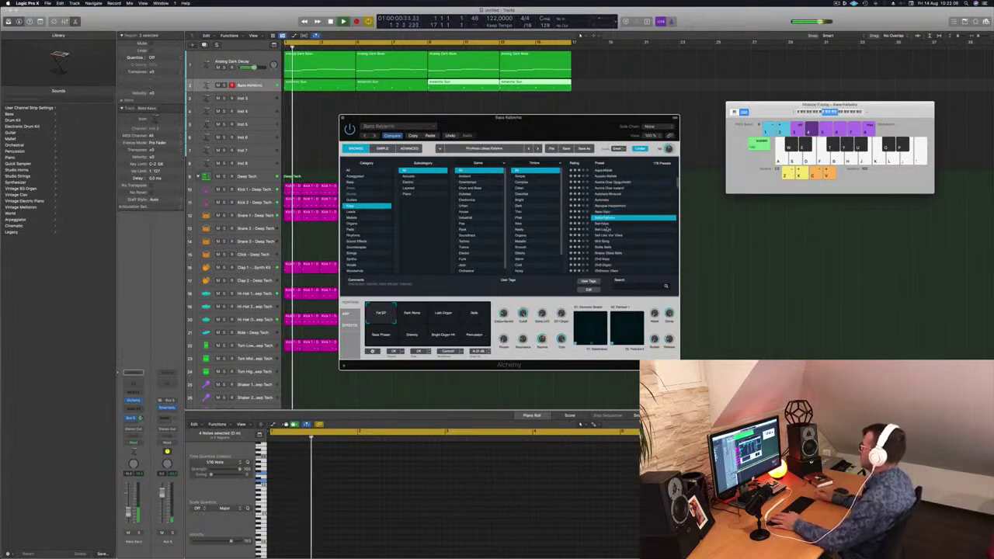
{"action": "key", "text": "space"}
{"action": "key", "text": "space"}
{"action": "left_click", "coordinate": [601, 224]}
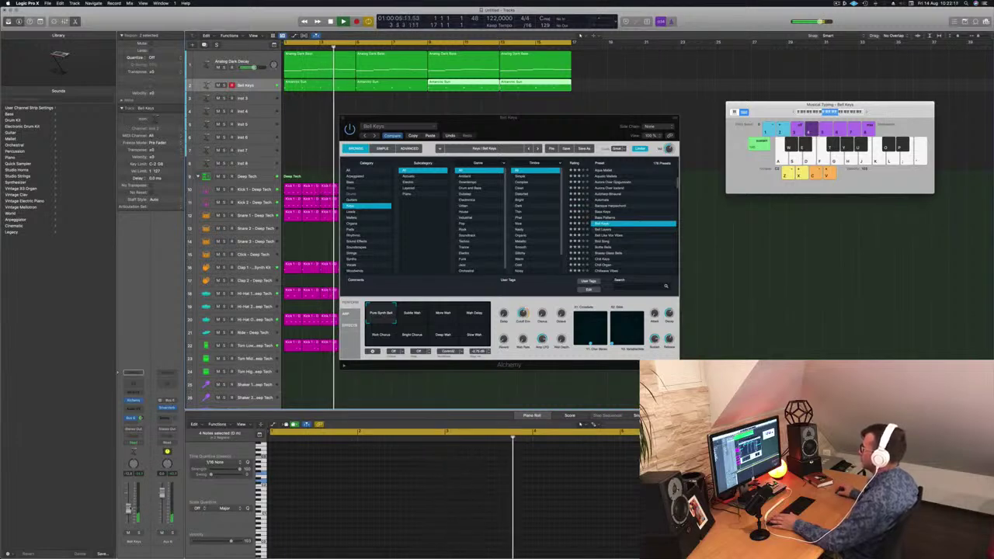
Audition the Subtle Wah, More Wah, Wah Delay and Rich Chorus snapshots of Bell Keys and return to Pure Synth Bell
{"action": "mouse_move", "coordinate": [547, 127]}
{"action": "left_mouse_down"}
{"action": "mouse_move", "coordinate": [598, 111]}
{"action": "mouse_move", "coordinate": [539, 120]}
{"action": "left_mouse_up"}
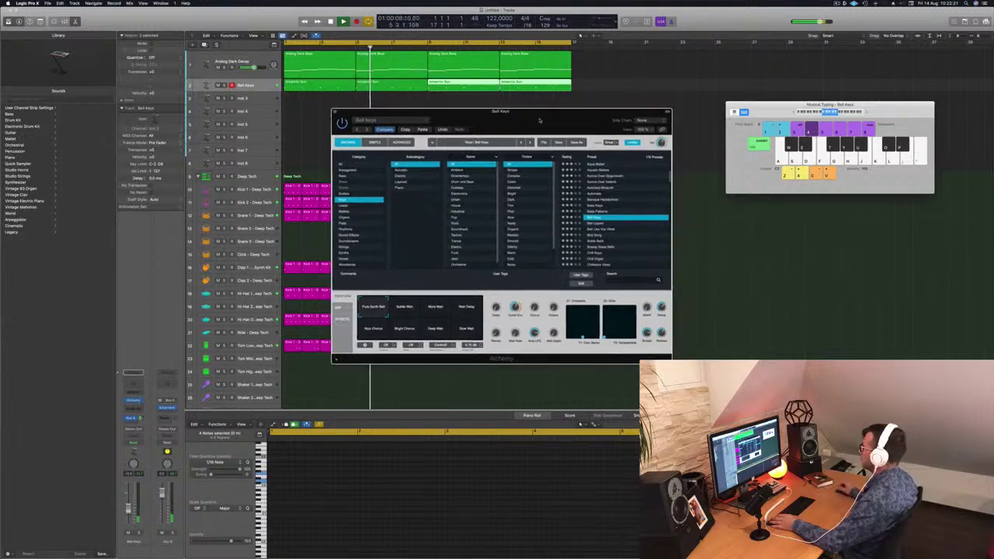
{"action": "left_click", "coordinate": [406, 307]}
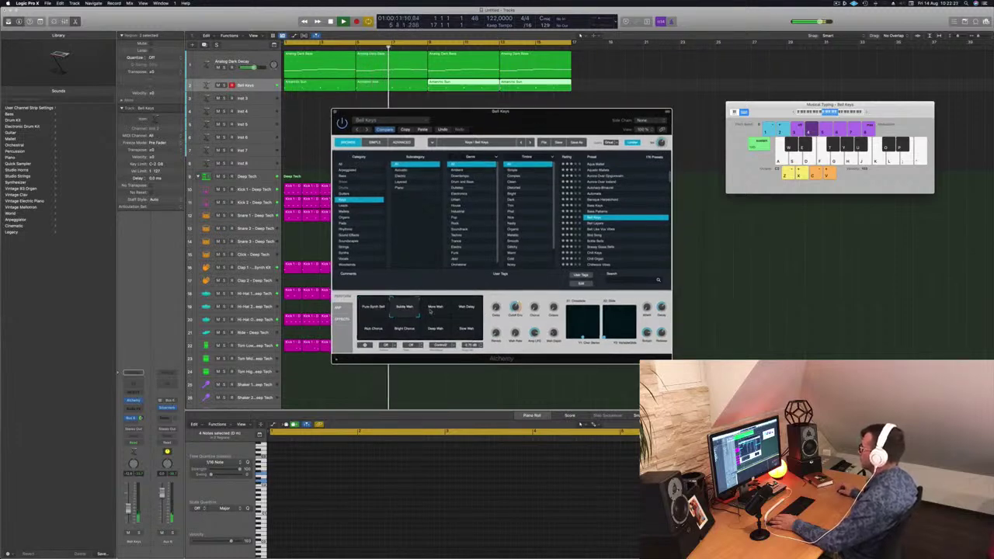
{"action": "left_click", "coordinate": [436, 311]}
{"action": "left_click", "coordinate": [466, 312]}
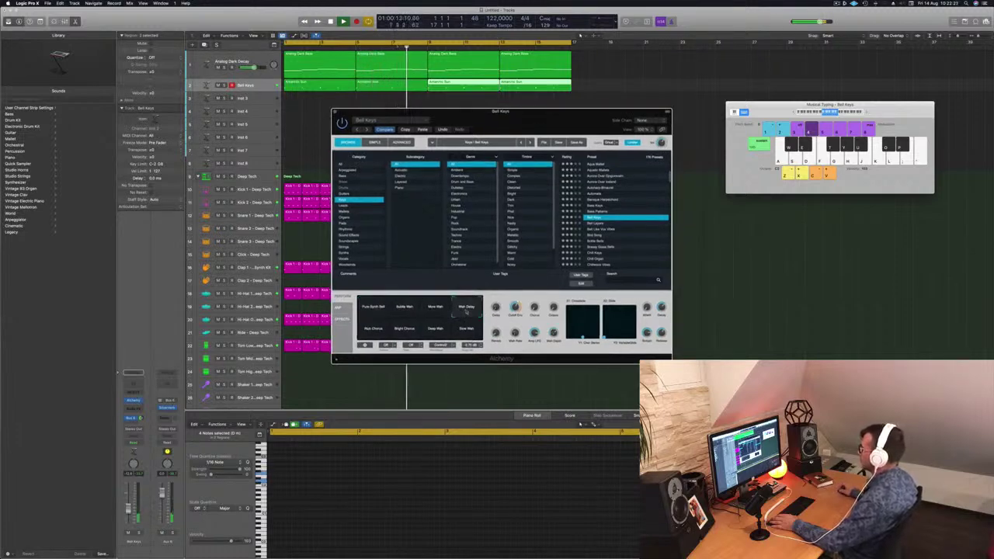
{"action": "left_click", "coordinate": [367, 331]}
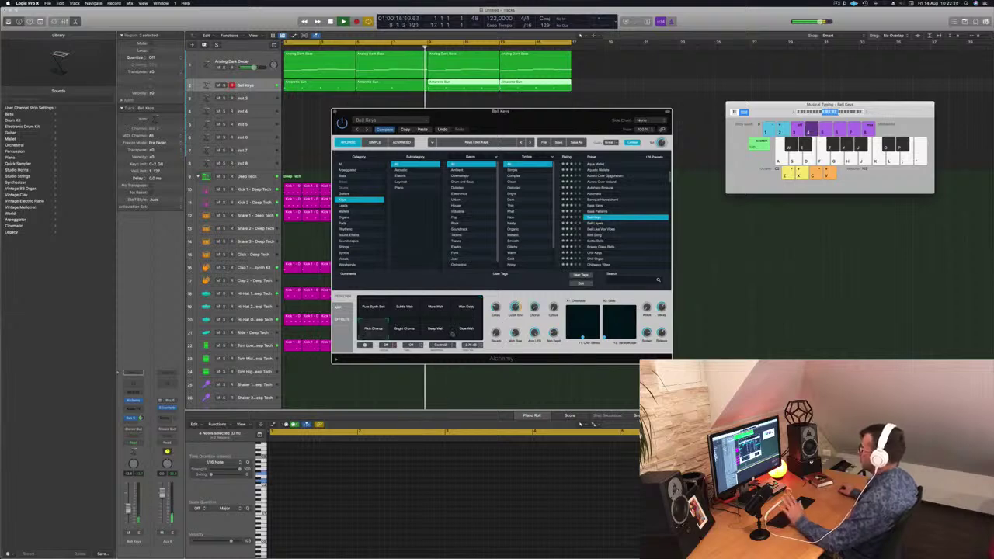
{"action": "left_click", "coordinate": [368, 307]}
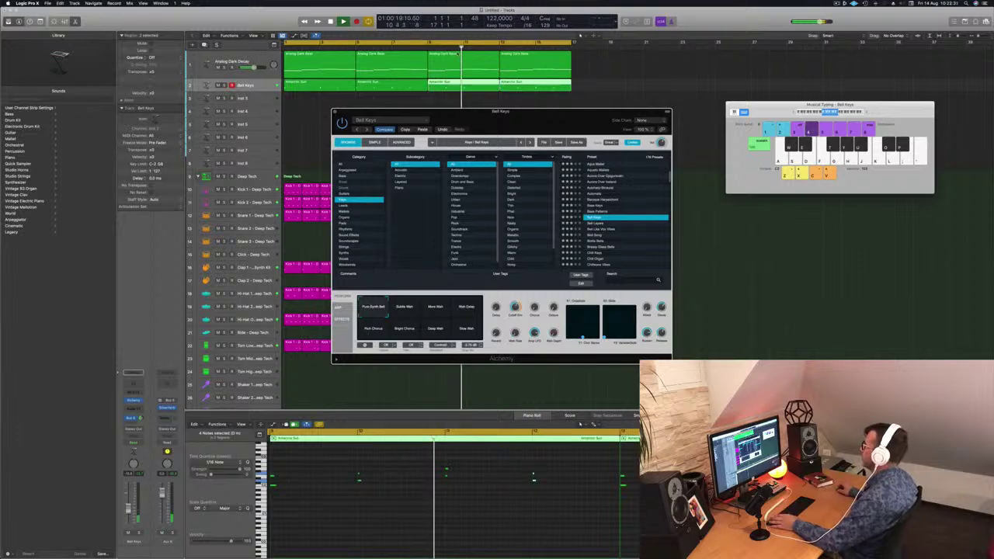
{"action": "left_click_drag", "start_coordinate": [513, 122], "coordinate": [491, 127]}
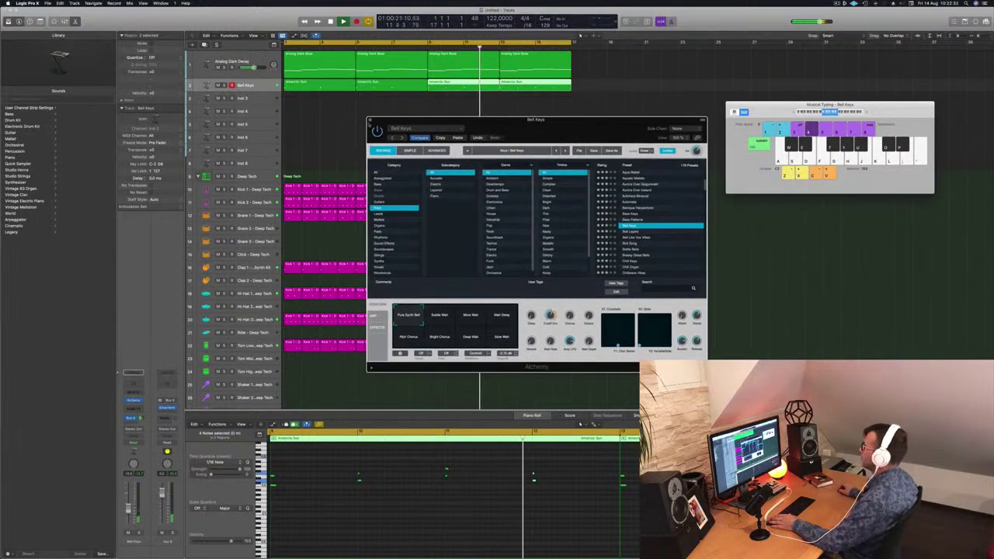
Close the synth window and review the notes of the first Analog Dark Bass region and the first Bell Keys region
{"action": "left_click", "coordinate": [370, 120]}
{"action": "left_click", "coordinate": [319, 68]}
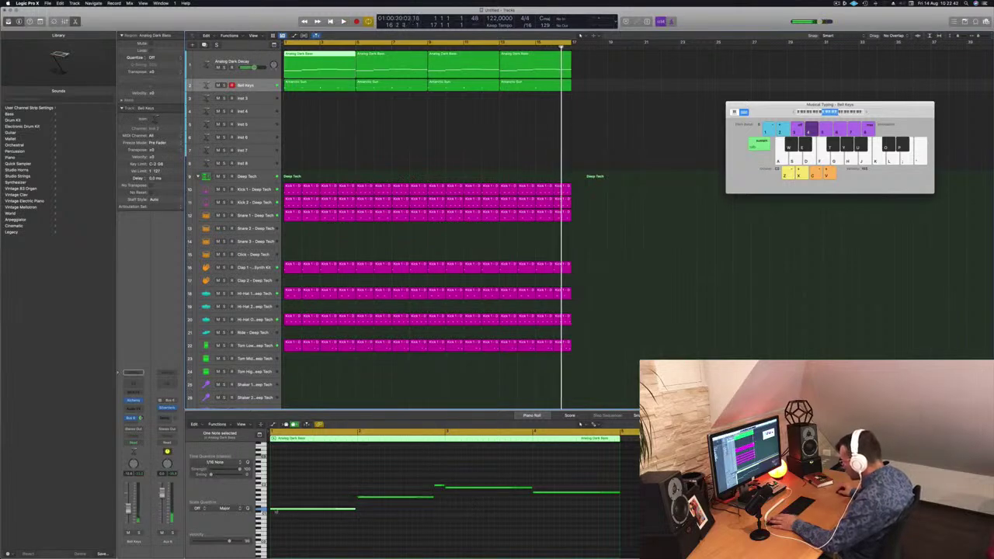
{"action": "left_click", "coordinate": [456, 490]}
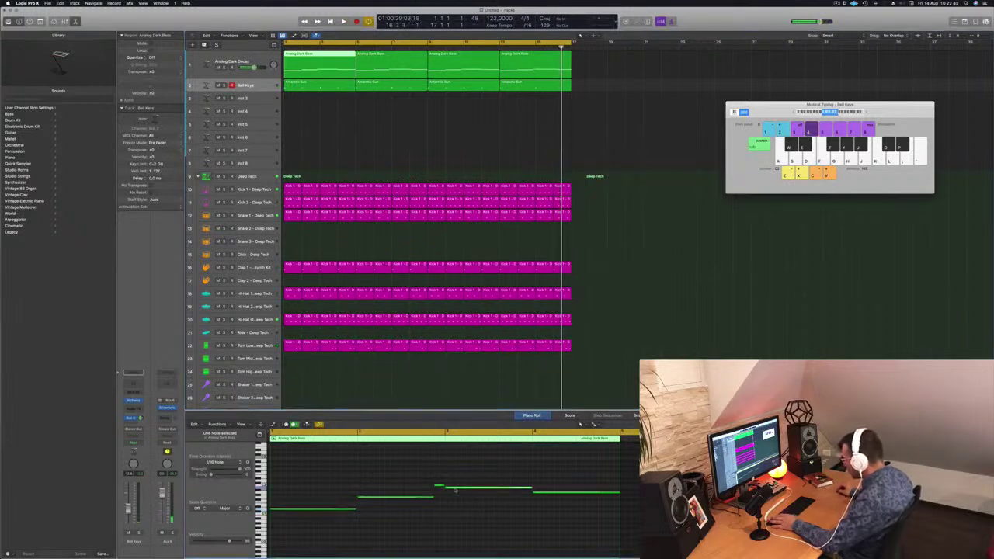
{"action": "key", "text": "space"}
{"action": "left_click", "coordinate": [334, 86]}
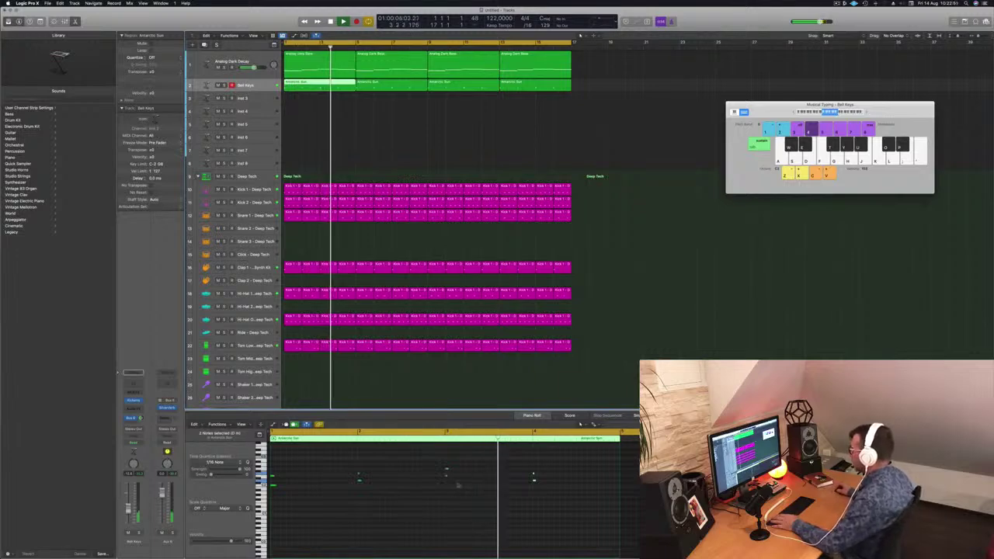
Try to replace the bar 3 chord in the first Bell Keys region with the chord used in bars 2 and 4
{"action": "left_click", "coordinate": [446, 469]}
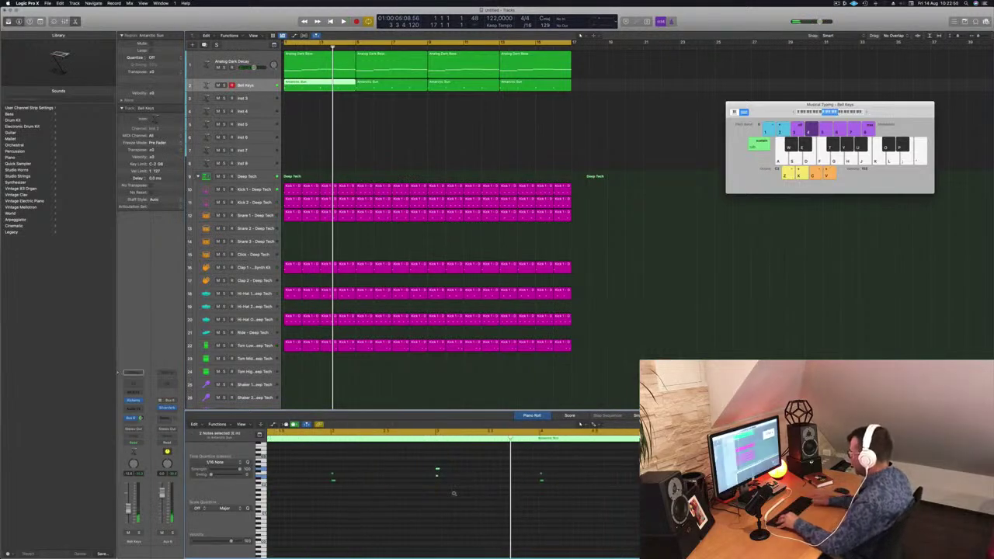
{"action": "left_click_drag", "start_coordinate": [309, 459], "coordinate": [354, 481]}
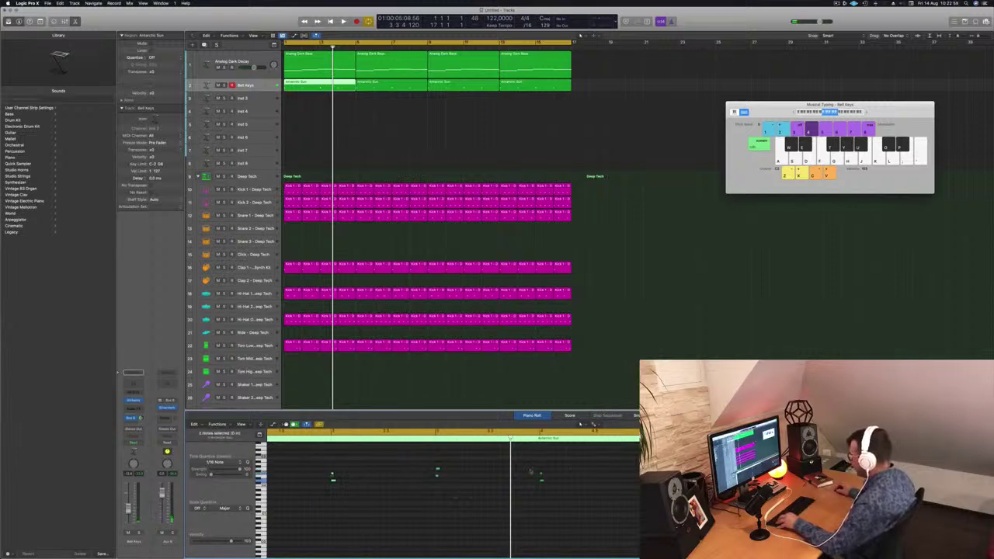
{"action": "left_click_drag", "start_coordinate": [541, 476], "coordinate": [439, 468]}
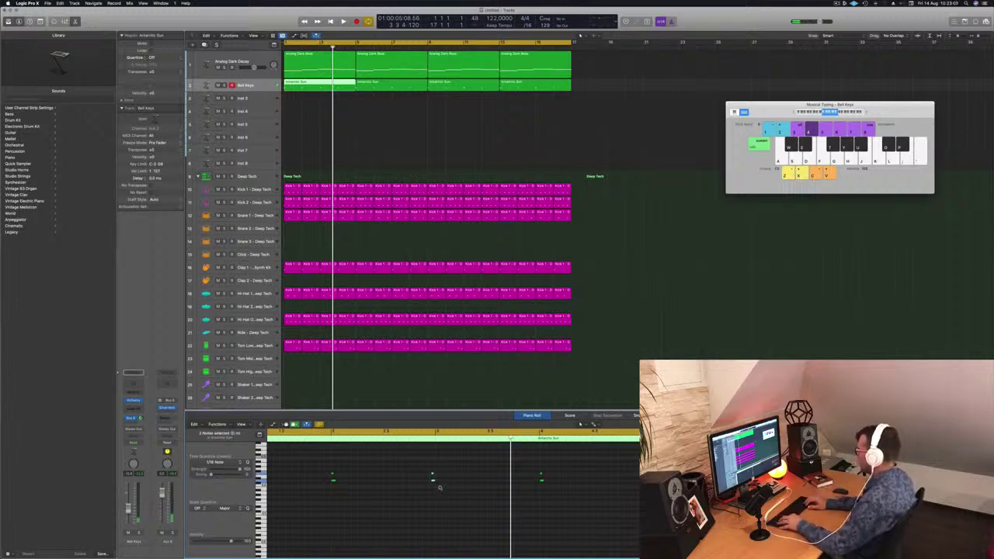
{"action": "key", "text": "super+w"}
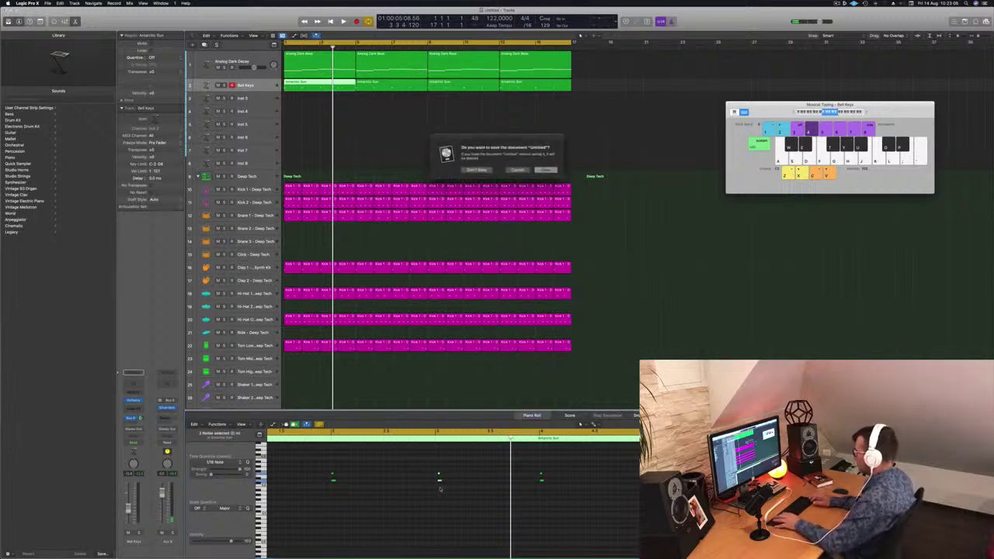
{"action": "left_click", "coordinate": [518, 170]}
{"action": "key", "text": "space"}
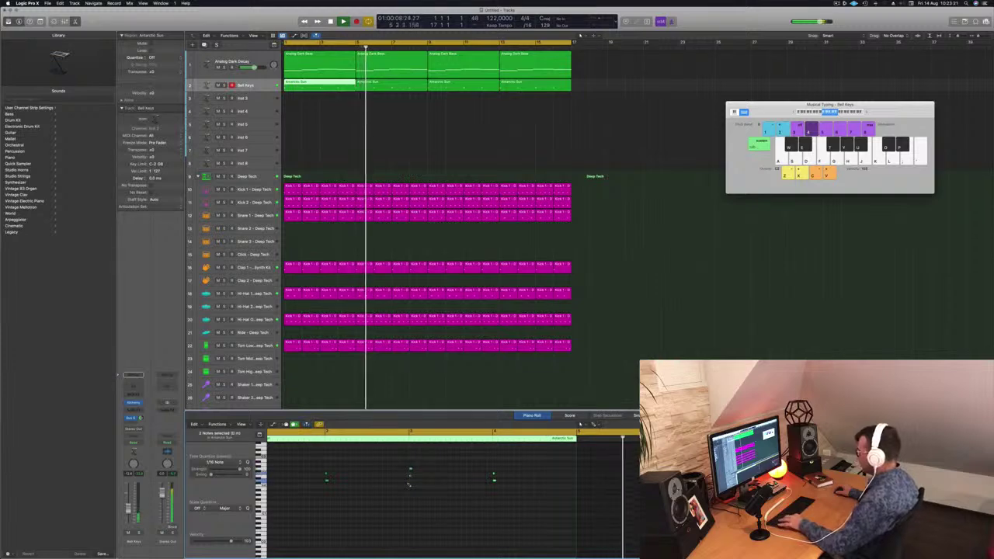
Delete the short note just before bar 3 in the first Analog Dark Bass region
{"action": "key", "text": "Return"}
{"action": "left_click", "coordinate": [371, 88]}
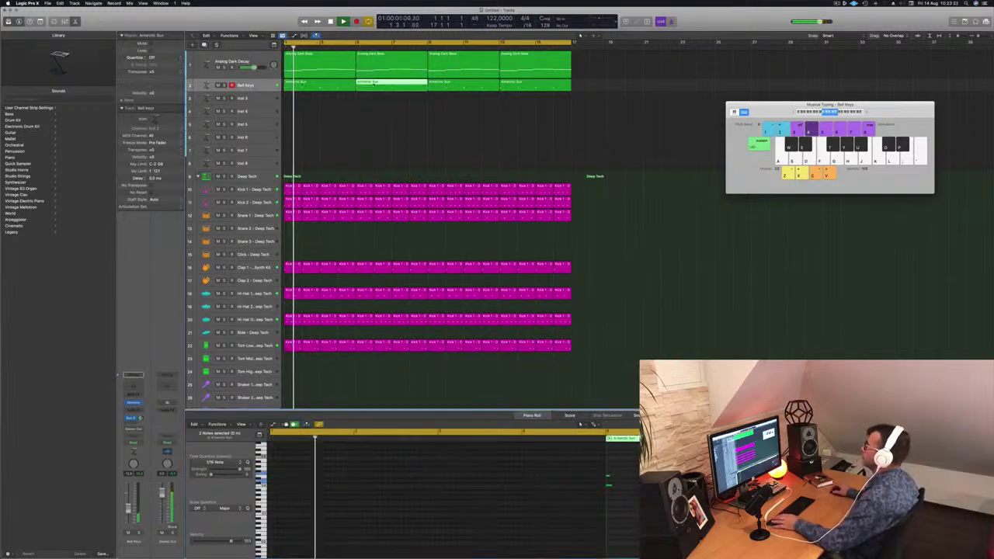
{"action": "left_click", "coordinate": [330, 88]}
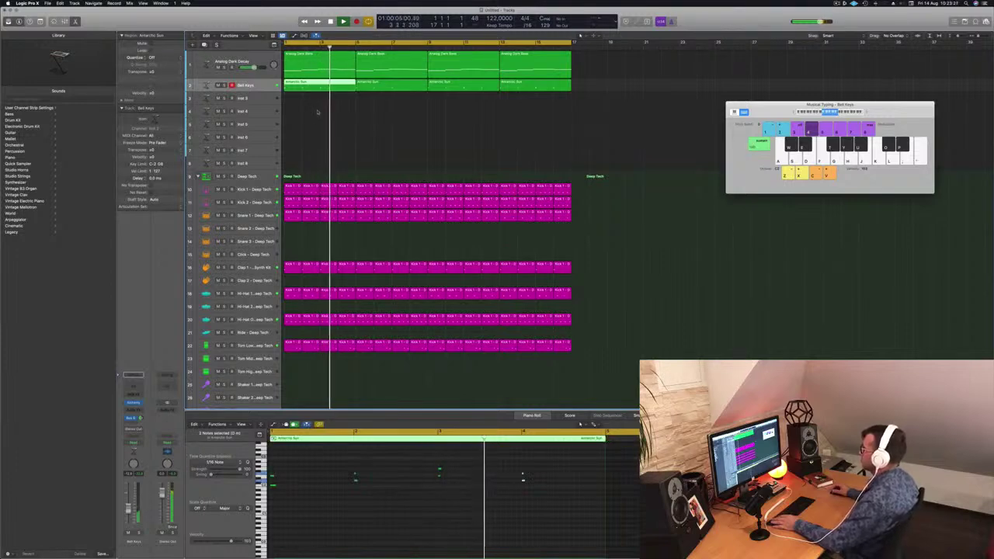
{"action": "left_click", "coordinate": [326, 60]}
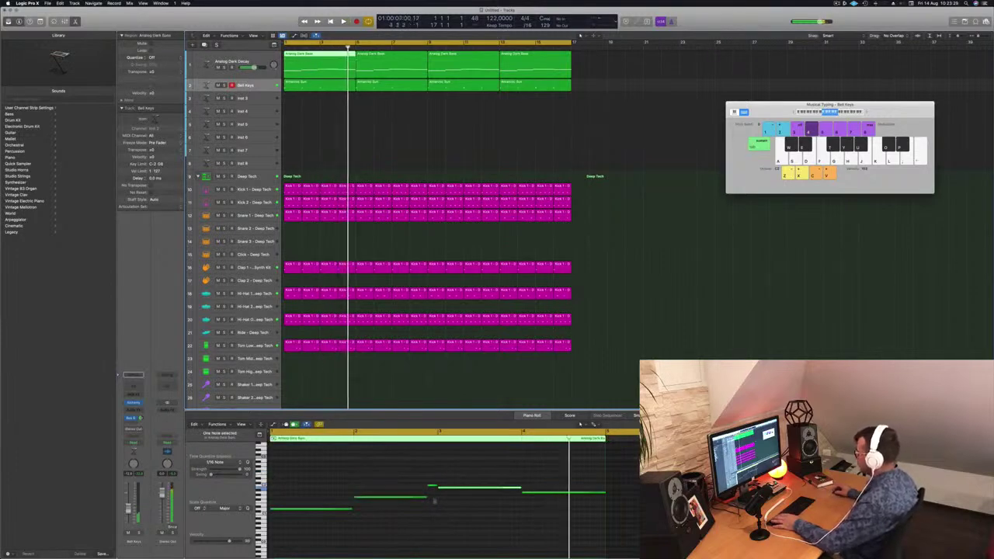
{"action": "left_click", "coordinate": [432, 488]}
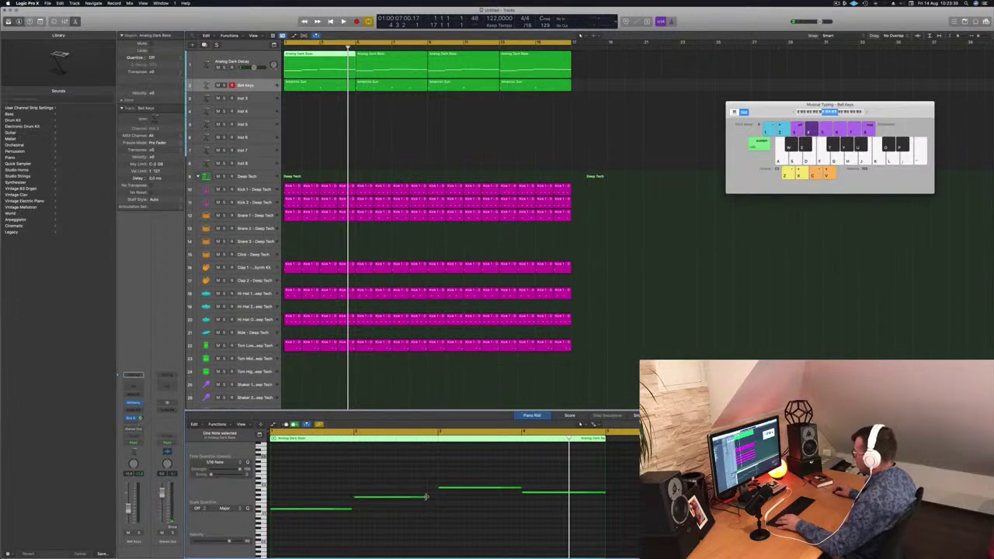
Try to lengthen the bar 2 bass note up to bar 3 and lower the pitch of the bar 3 note
{"action": "key", "text": "space"}
{"action": "key", "text": "super+Left"}
{"action": "key", "text": "super+Left"}
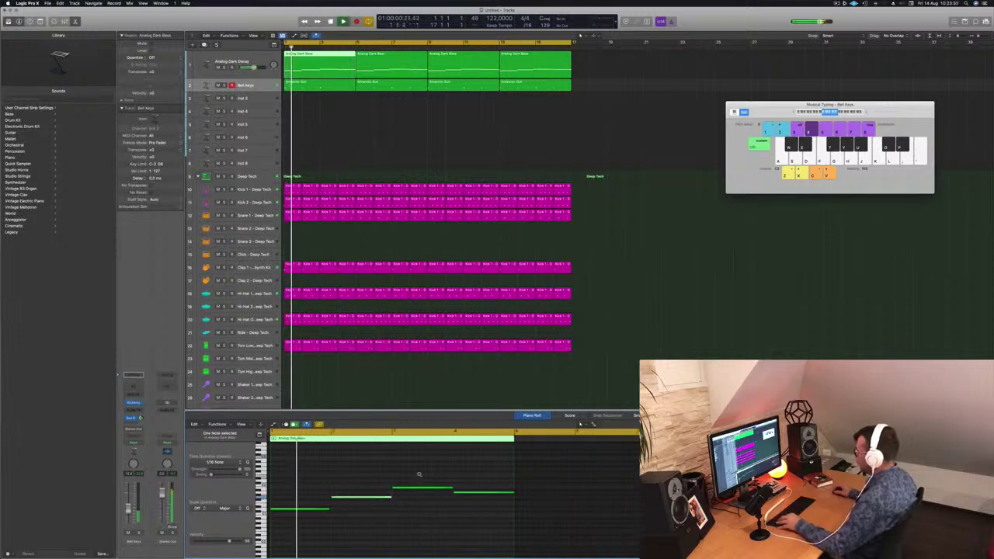
{"action": "key", "text": "super+Left"}
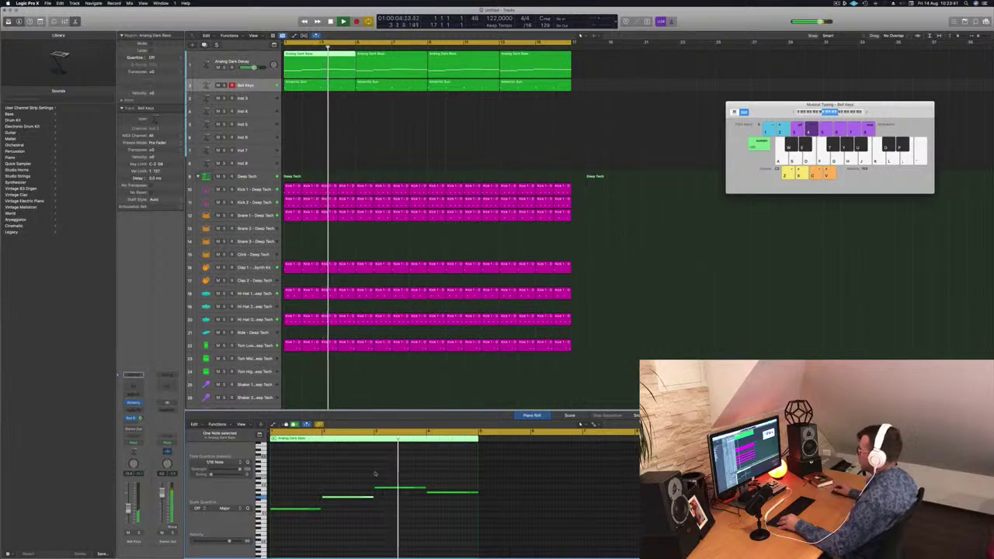
{"action": "key", "text": "space"}
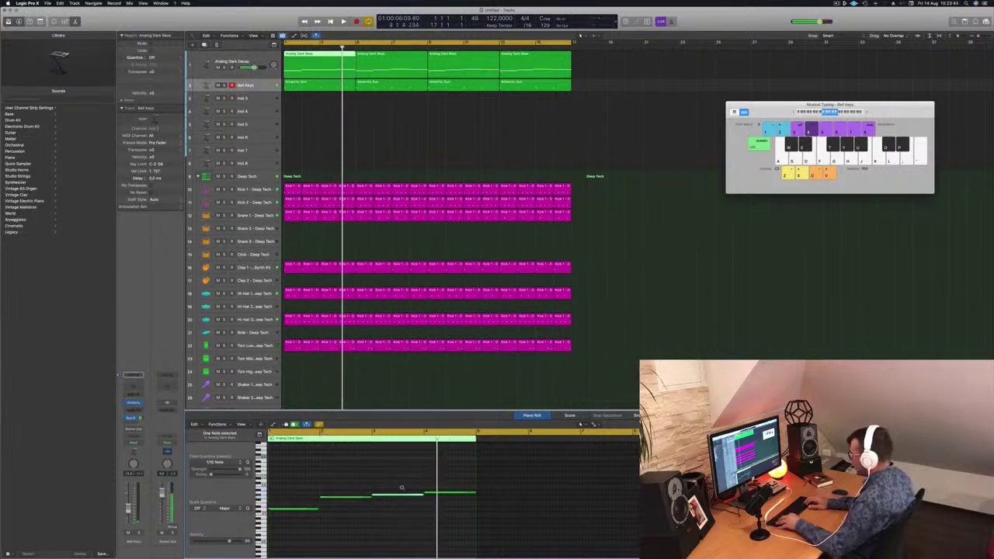
{"action": "key", "text": "space"}
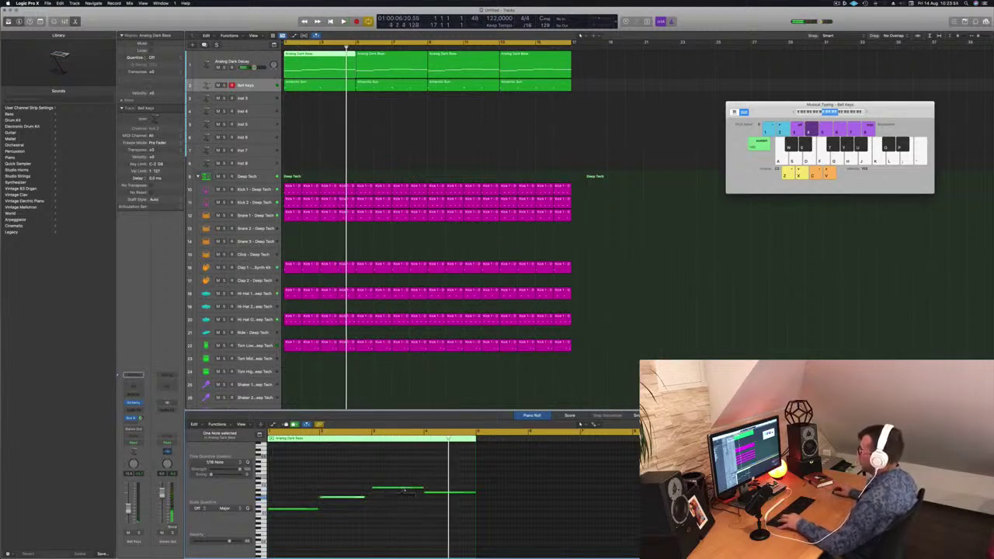
Delete the chords in bars 2, 3 and 4 of the first Bell Keys region, keeping only the opening chord
{"action": "key", "text": "space"}
{"action": "left_click", "coordinate": [306, 61]}
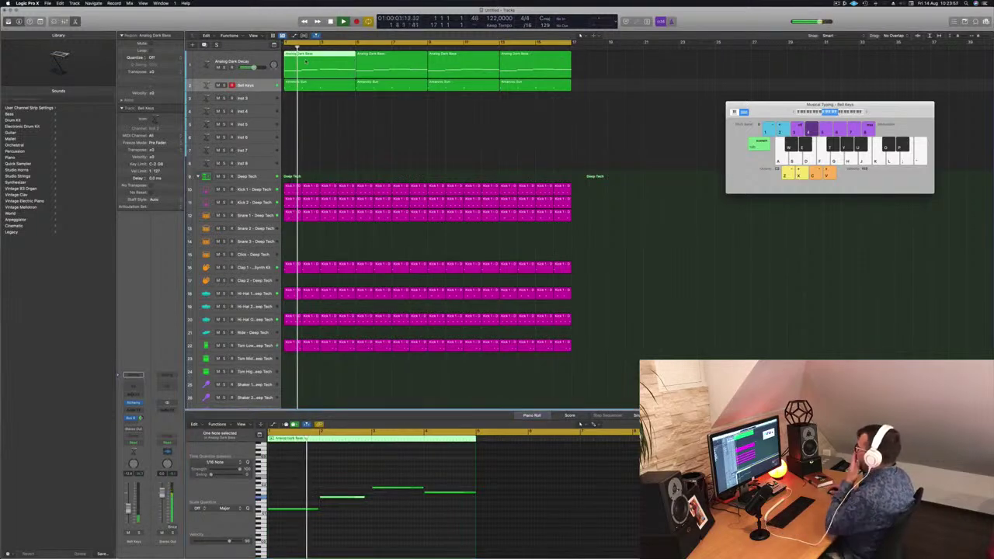
{"action": "left_click", "coordinate": [331, 87]}
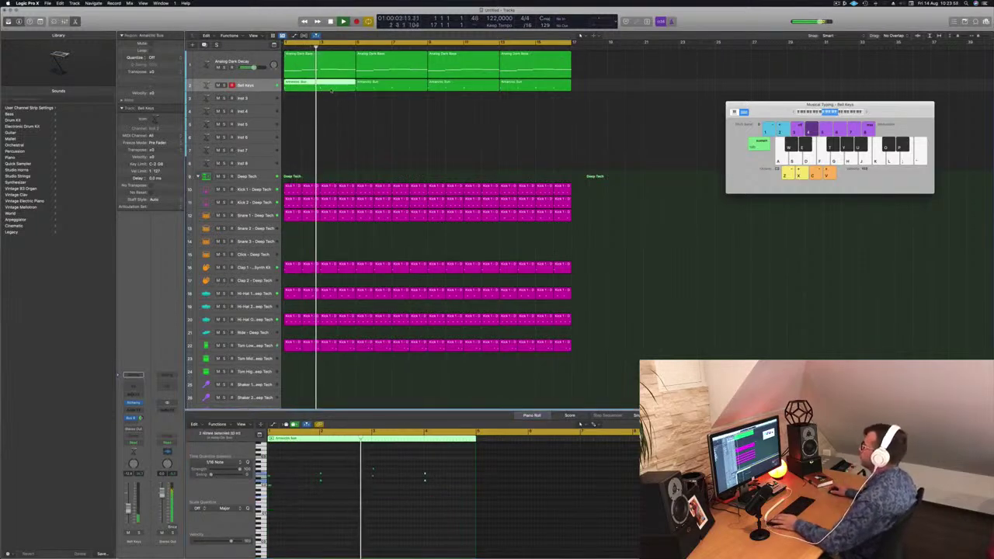
{"action": "key", "text": "Return"}
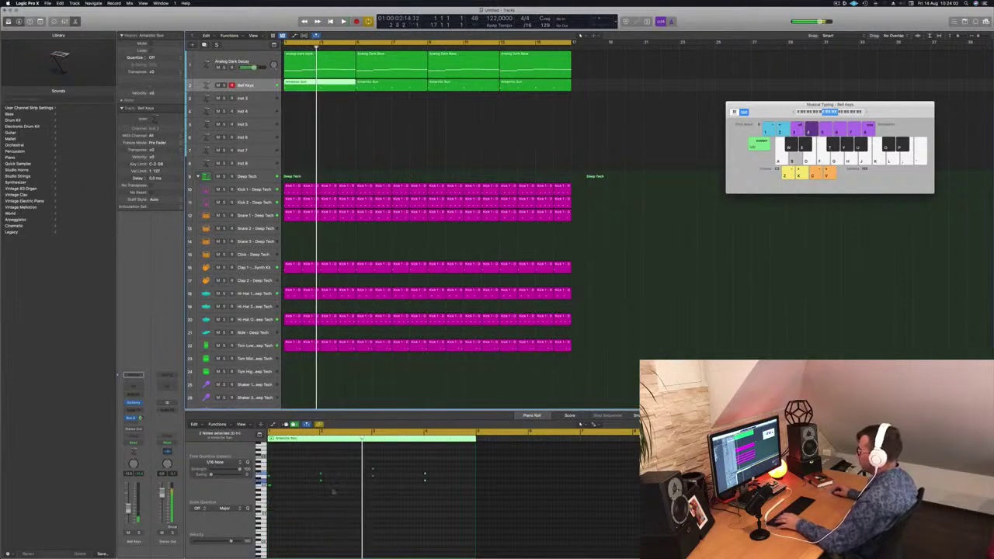
{"action": "left_click_drag", "start_coordinate": [313, 461], "coordinate": [428, 504]}
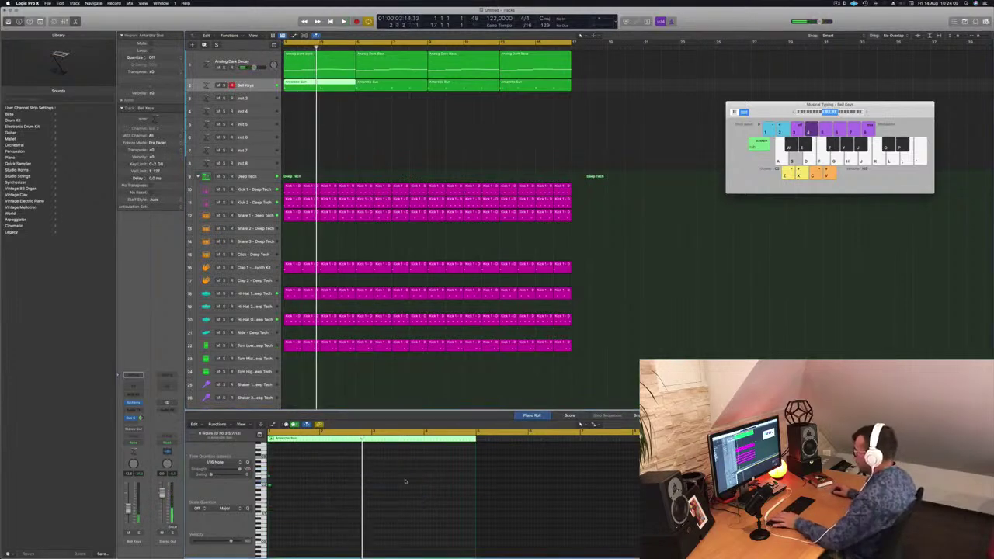
{"action": "key", "text": "Return"}
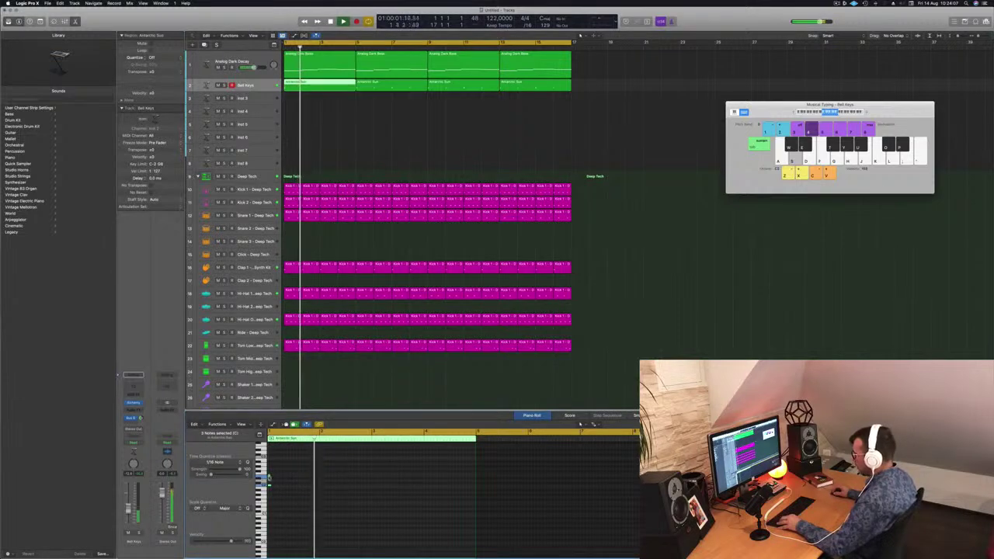
Copy the opening Bell Keys chord to the start of bar 3 and play back the result
{"action": "left_click_drag", "start_coordinate": [269, 478], "coordinate": [365, 482]}
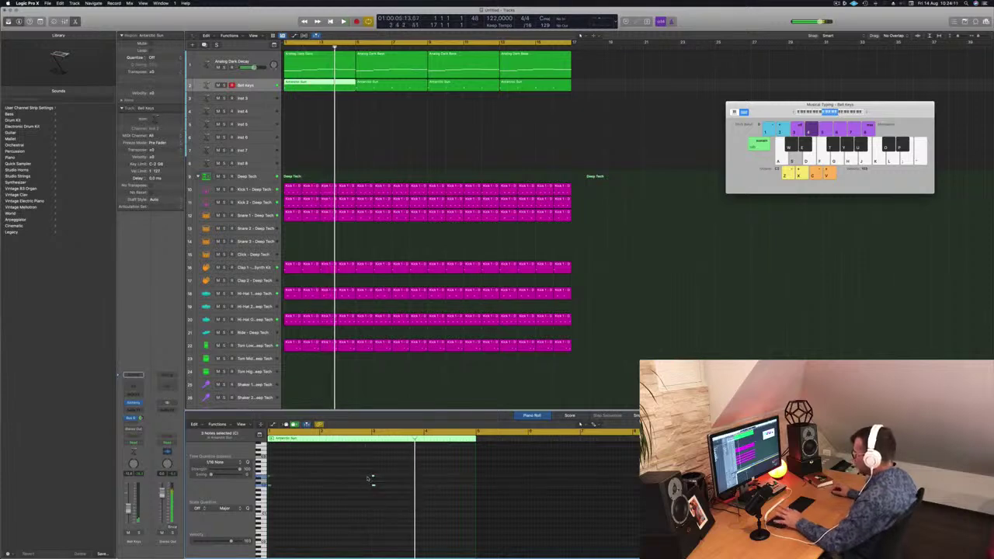
{"action": "key", "text": "space"}
{"action": "scroll", "coordinate": [352, 517], "scroll_direction": "up", "scroll_amount": 5}
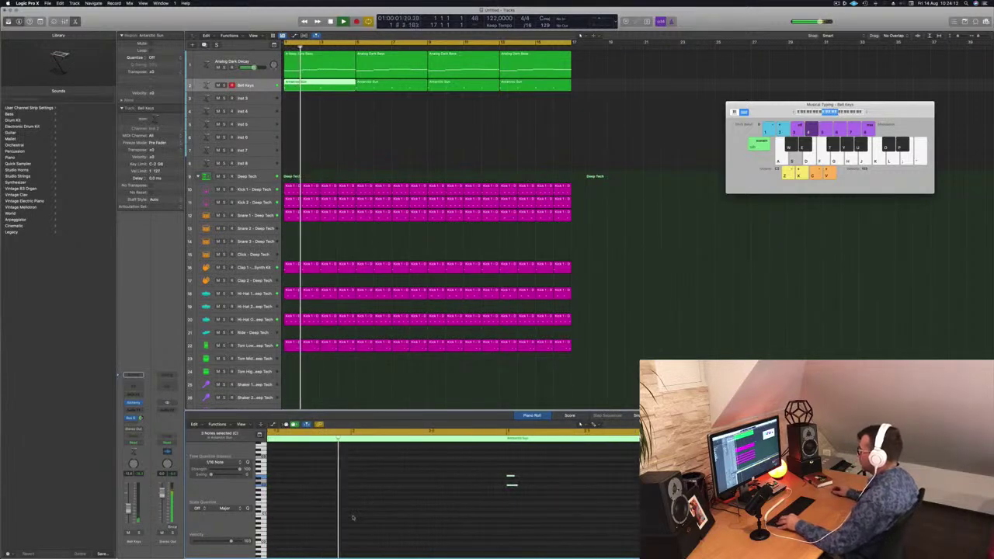
{"action": "scroll", "coordinate": [353, 516], "scroll_direction": "down", "scroll_amount": 5}
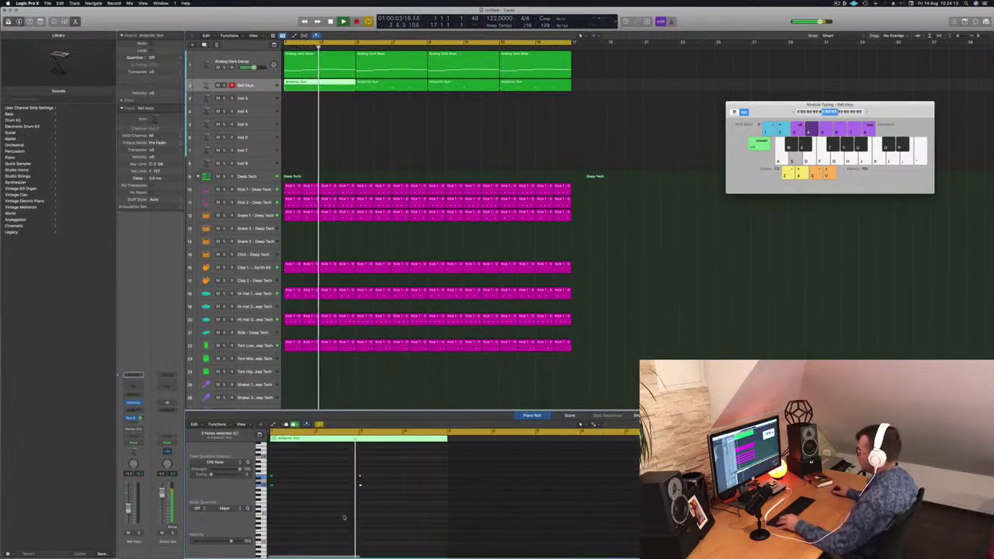
Replace the three following Bell Keys regions with copies of the edited first region and play from the start
{"action": "key", "text": "space"}
{"action": "left_click_drag", "start_coordinate": [392, 103], "coordinate": [508, 85]}
{"action": "key", "text": "Delete"}
{"action": "left_click", "coordinate": [334, 85]}
{"action": "left_click_drag", "start_coordinate": [319, 85], "coordinate": [392, 88]}
{"action": "mouse_move", "coordinate": [468, 87]}
{"action": "left_mouse_down"}
{"action": "mouse_move", "coordinate": [328, 89]}
{"action": "mouse_move", "coordinate": [466, 100]}
{"action": "mouse_move", "coordinate": [462, 90]}
{"action": "left_mouse_up"}
{"action": "key", "text": "Return"}
{"action": "key", "text": "space"}
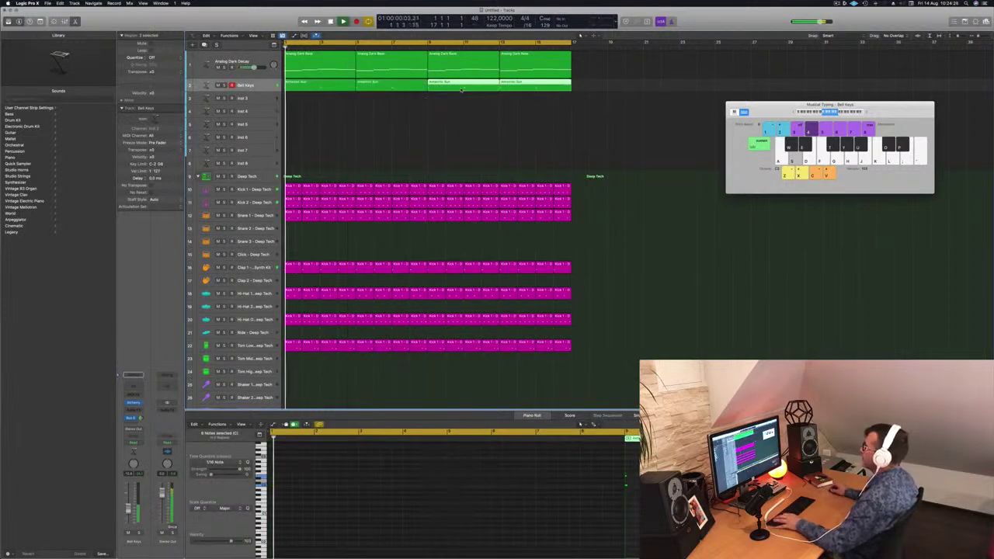
Save the project as LET EP126 in the Logic folder
{"action": "scroll", "coordinate": [370, 120], "scroll_direction": "down", "scroll_amount": 5}
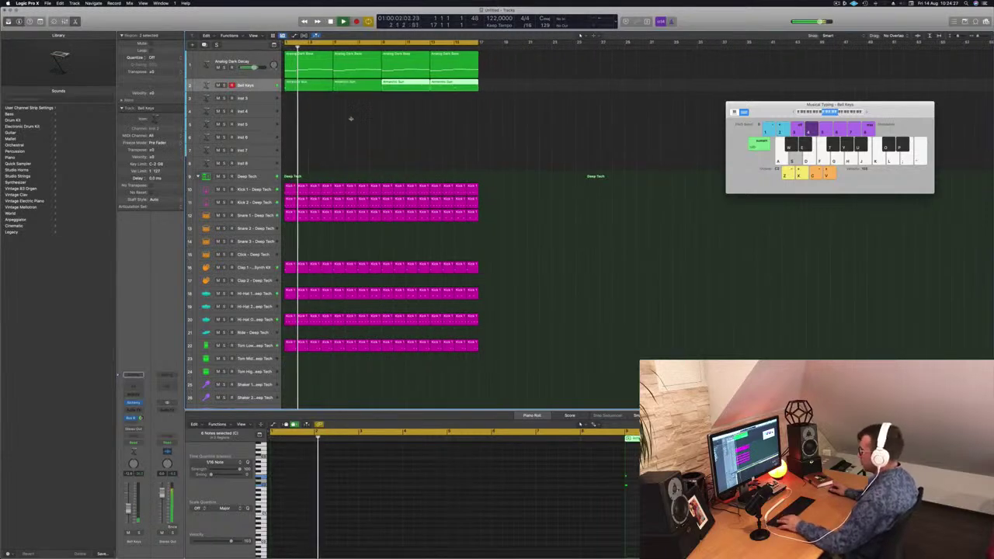
{"action": "key", "text": "super+s"}
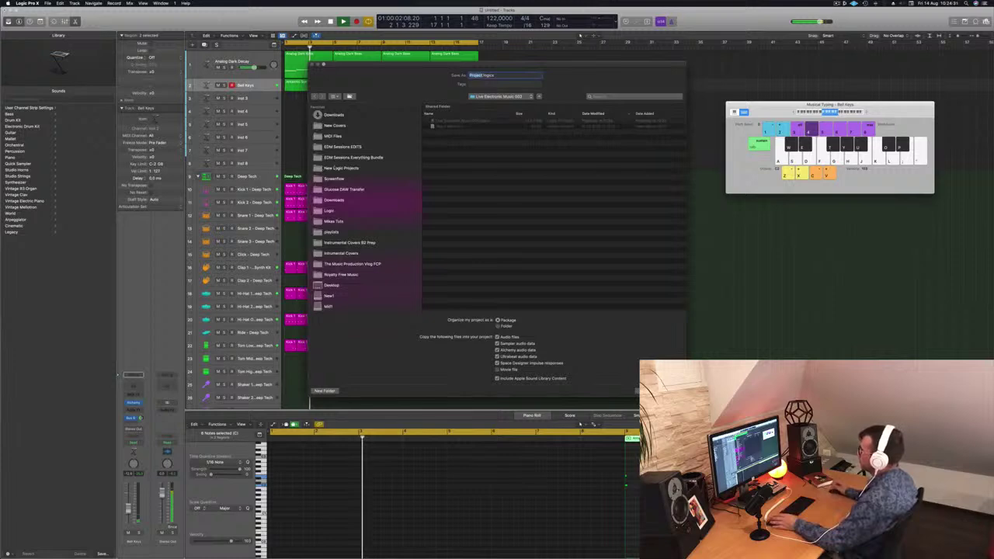
{"action": "left_click", "coordinate": [329, 211]}
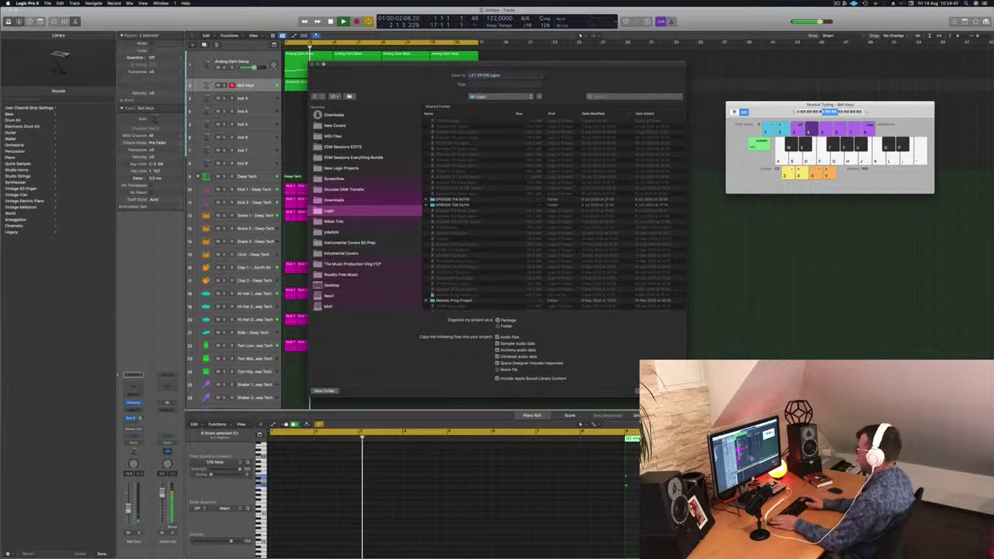
{"action": "key", "text": "Return"}
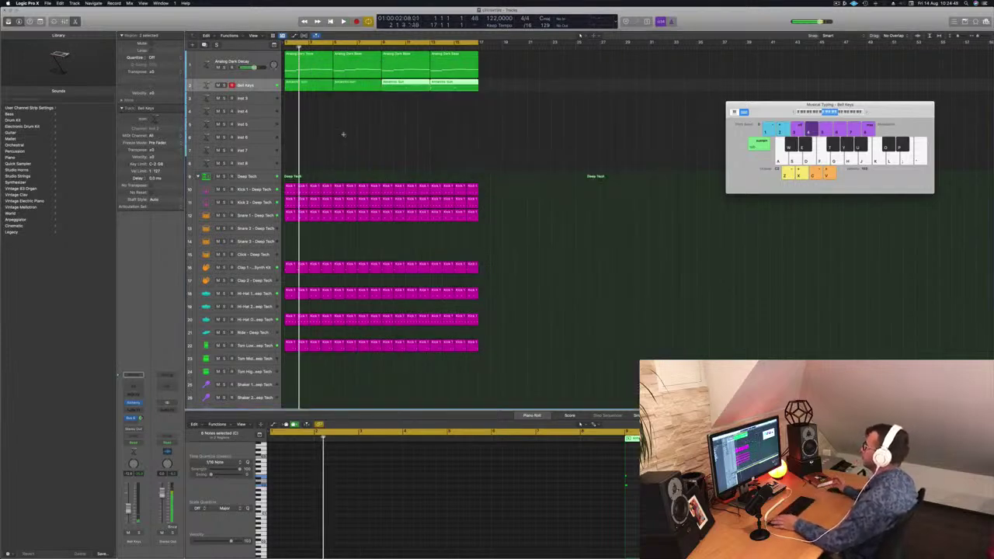
Open the Alchemy synth on the Inst 3 track and filter its presets to the Pads category
{"action": "key", "text": "space"}
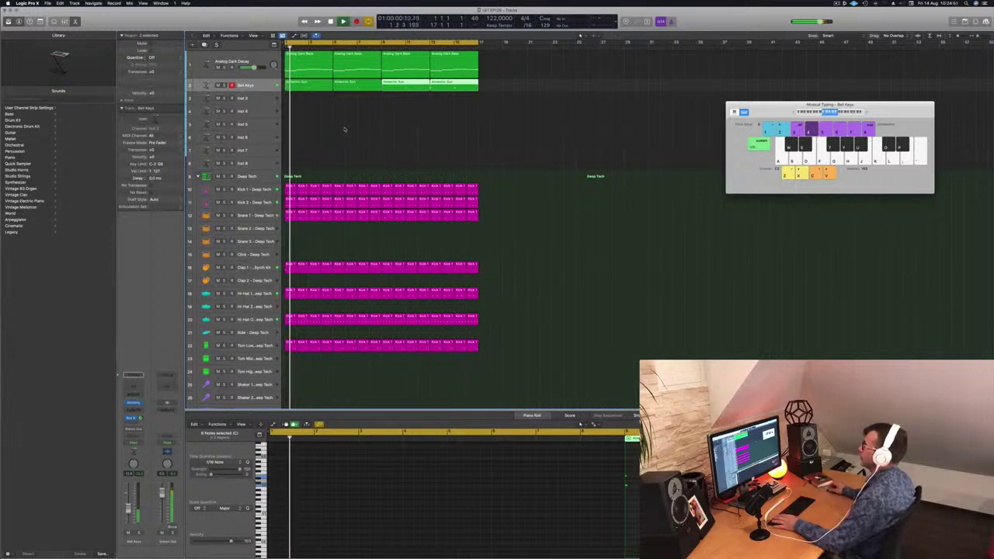
{"action": "left_click", "coordinate": [343, 131]}
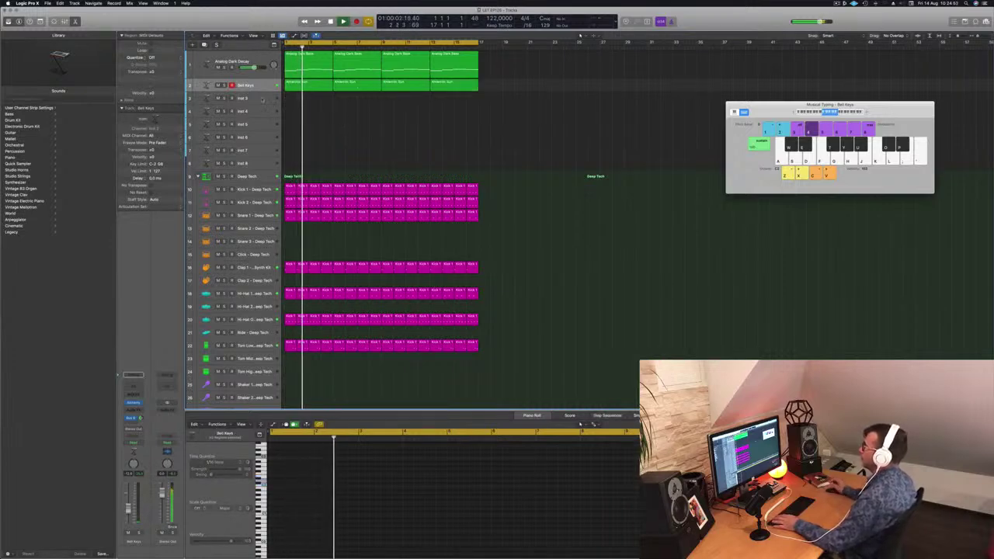
{"action": "key", "text": "Down"}
{"action": "key", "text": "Return"}
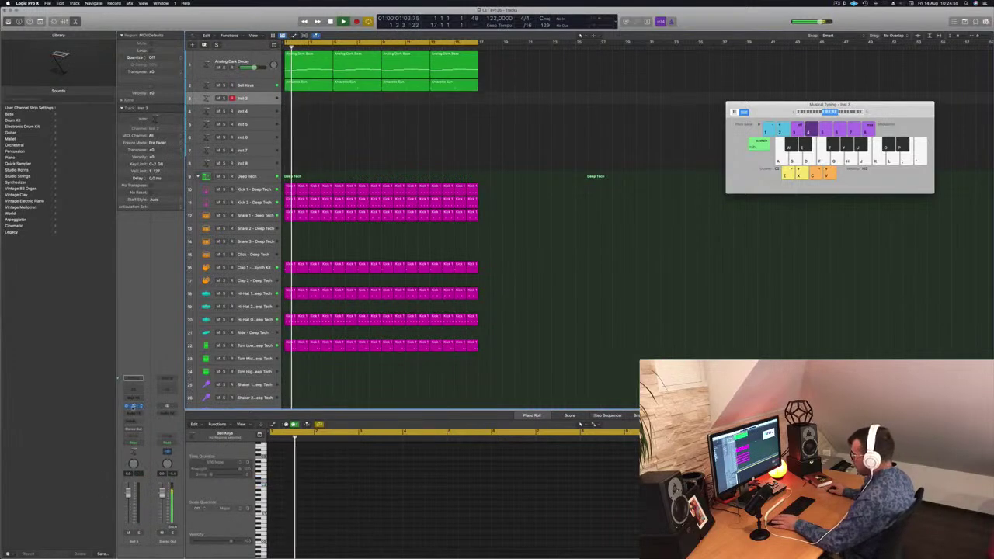
{"action": "left_click", "coordinate": [134, 406]}
{"action": "key", "text": "super+w"}
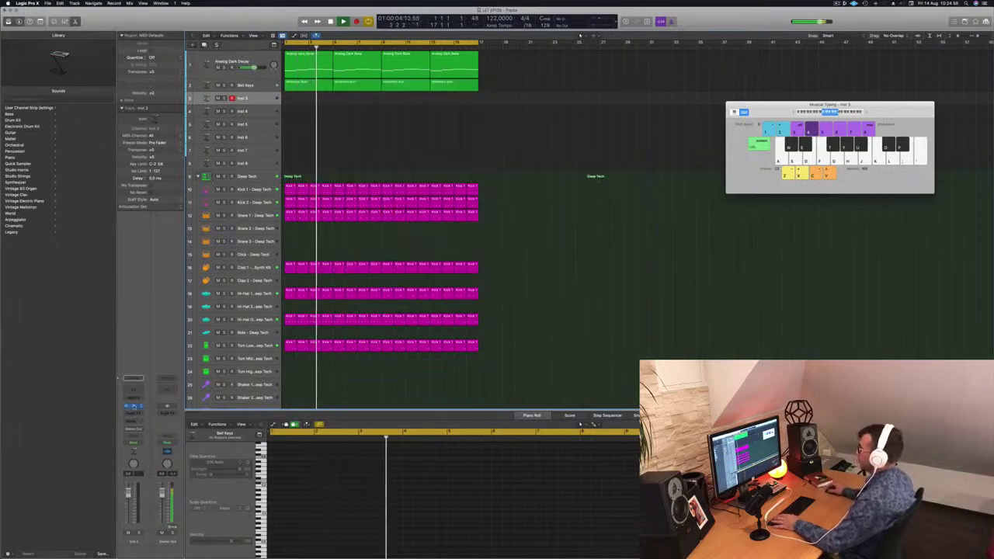
{"action": "left_click", "coordinate": [133, 406]}
{"action": "left_click_drag", "start_coordinate": [478, 90], "coordinate": [568, 178]}
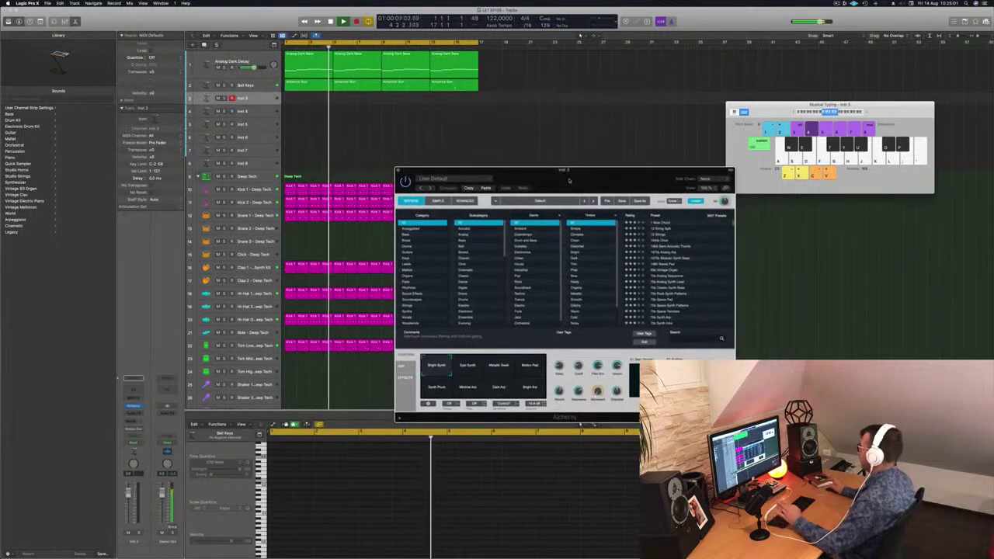
{"action": "left_click", "coordinate": [406, 282]}
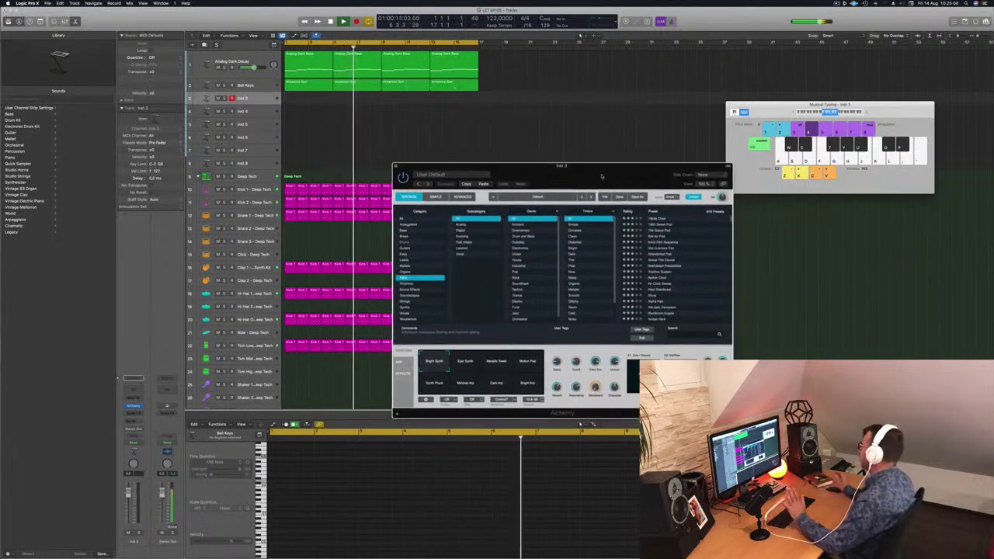
Audition the Abandoned Pad and Above The Clouds presets in Alchemy, then load Air Choir Sweep
{"action": "left_click_drag", "start_coordinate": [603, 181], "coordinate": [563, 165]}
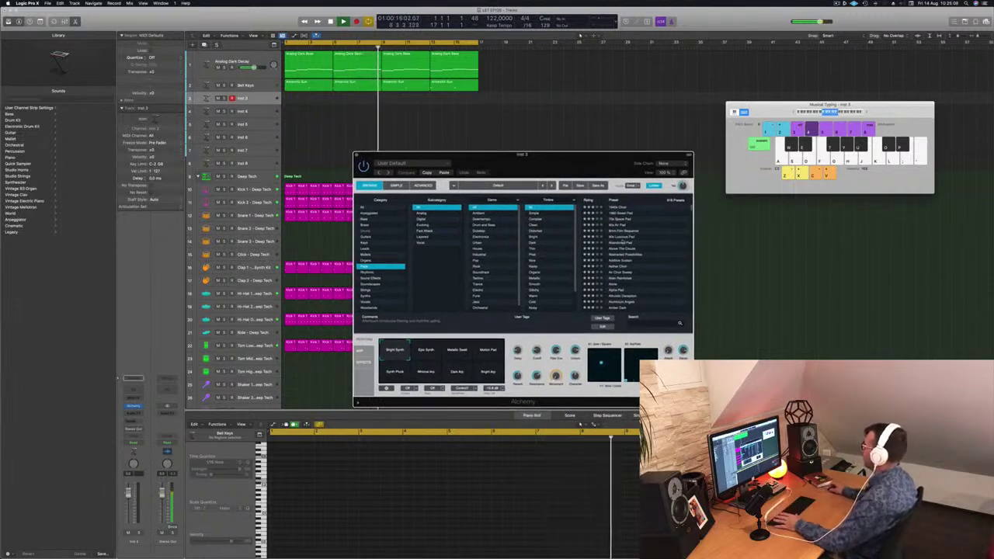
{"action": "left_click", "coordinate": [622, 243]}
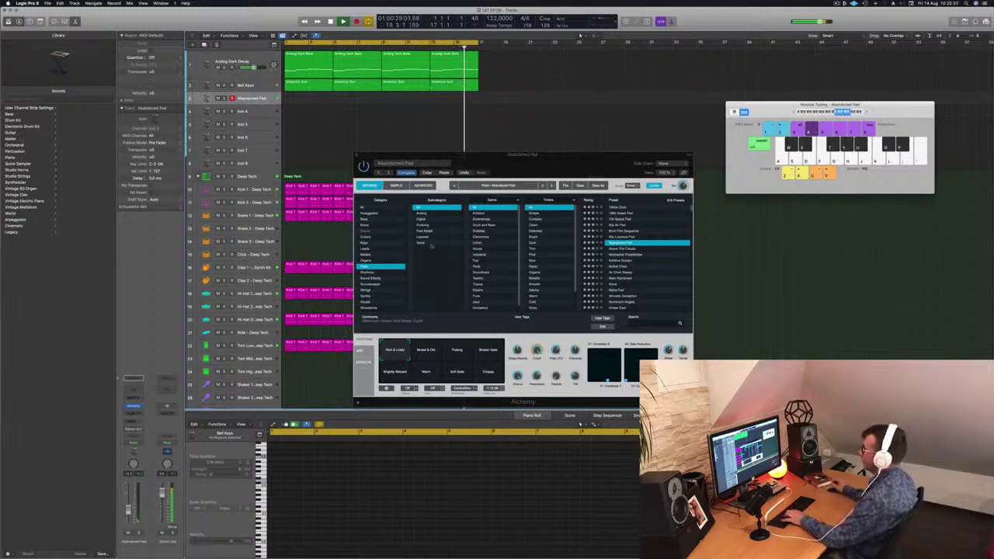
{"action": "mouse_move", "coordinate": [560, 168]}
{"action": "left_mouse_down"}
{"action": "mouse_move", "coordinate": [541, 166]}
{"action": "mouse_move", "coordinate": [552, 161]}
{"action": "left_mouse_up"}
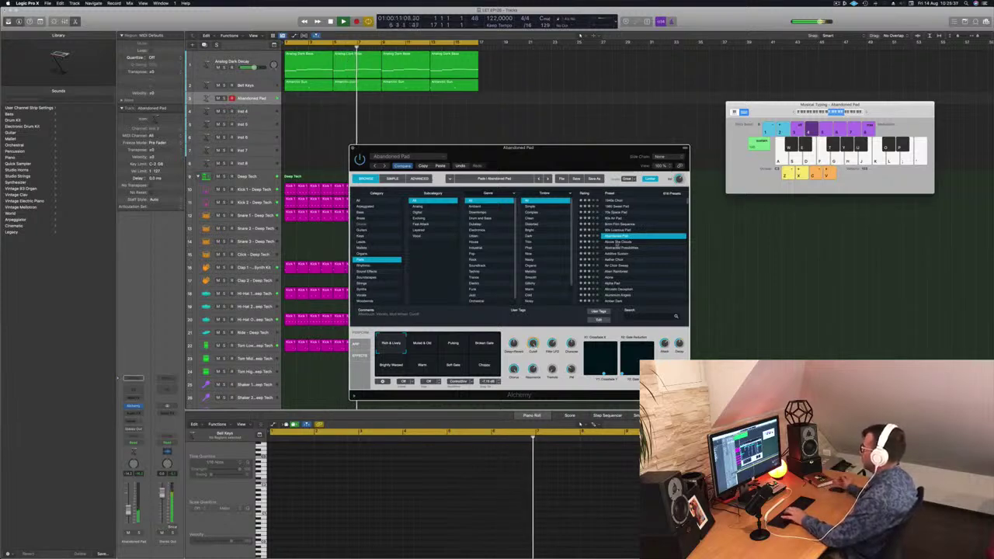
{"action": "left_click", "coordinate": [617, 242]}
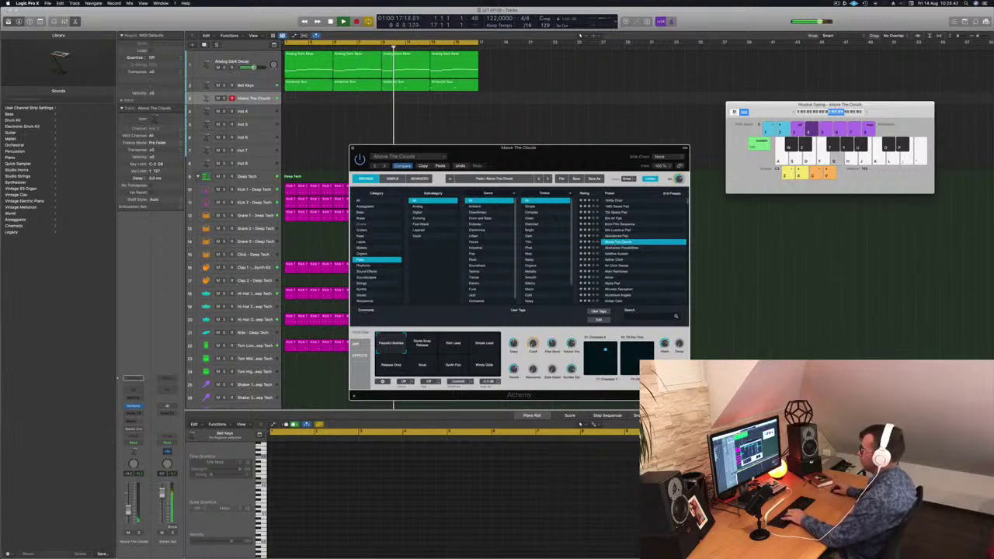
{"action": "left_click_drag", "start_coordinate": [129, 505], "coordinate": [130, 502]}
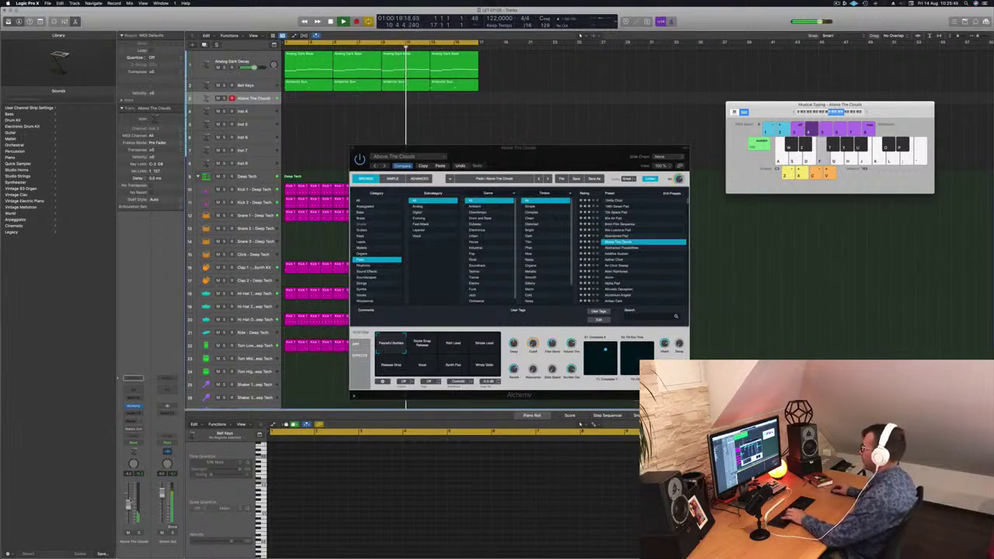
{"action": "left_click", "coordinate": [617, 267]}
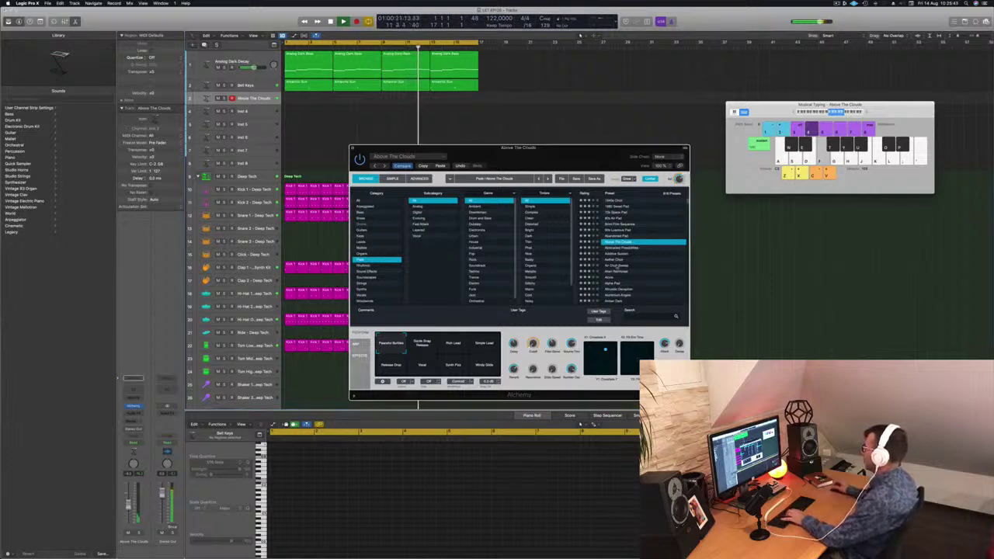
{"action": "left_click", "coordinate": [617, 267]}
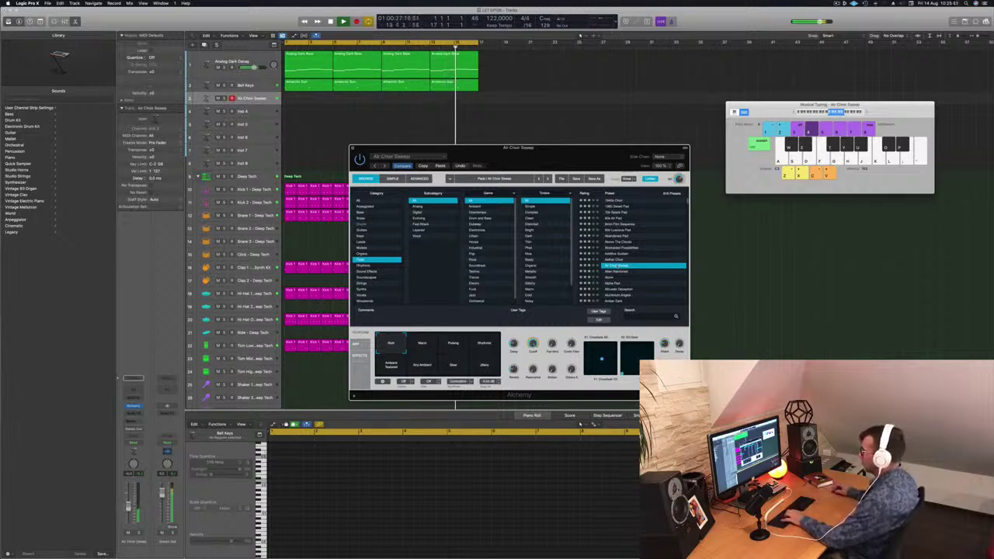
Adjust the Air Choir Sweep channel's level and add a send from it to Bus 6
{"action": "left_click_drag", "start_coordinate": [129, 506], "coordinate": [129, 507]}
{"action": "left_click", "coordinate": [134, 420]}
{"action": "mouse_move", "coordinate": [130, 430]}
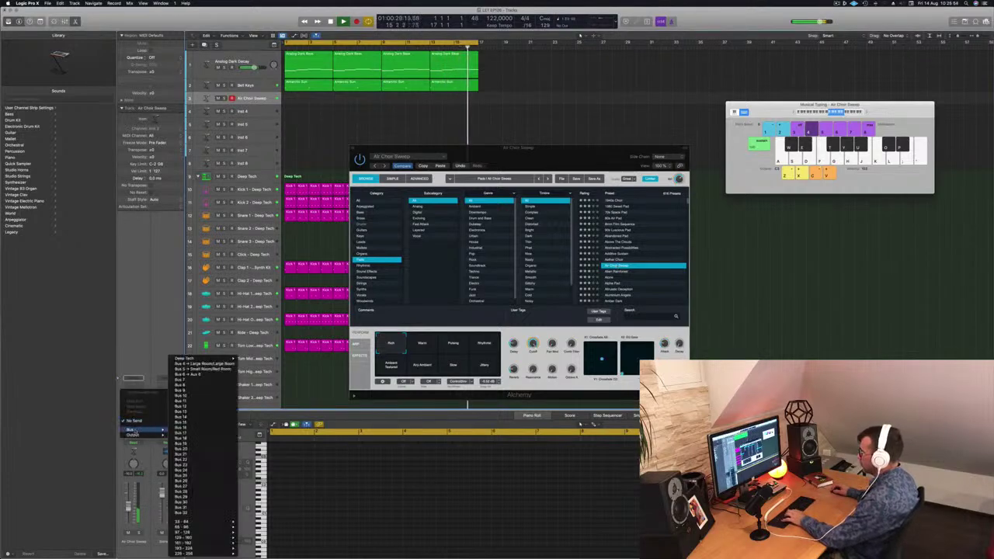
{"action": "left_click", "coordinate": [202, 376]}
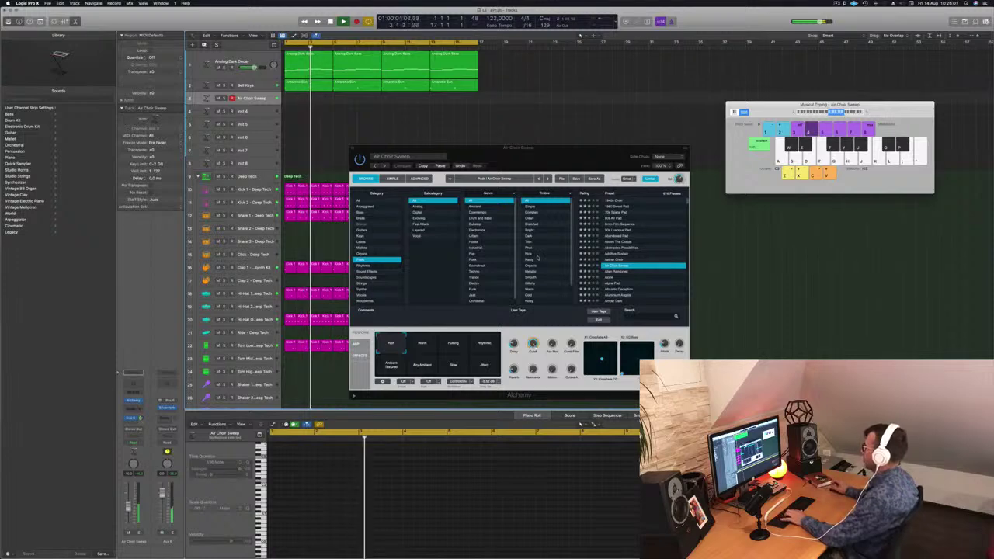
Select the pad's Warm variation and record a two-note sustained part over bars 13 to 16
{"action": "left_click", "coordinate": [424, 347]}
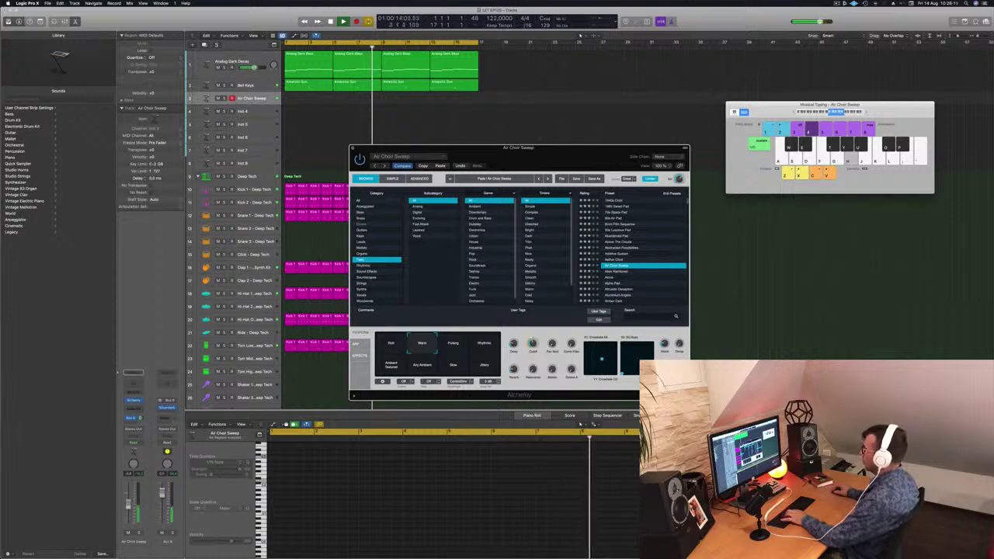
{"action": "left_click", "coordinate": [129, 506]}
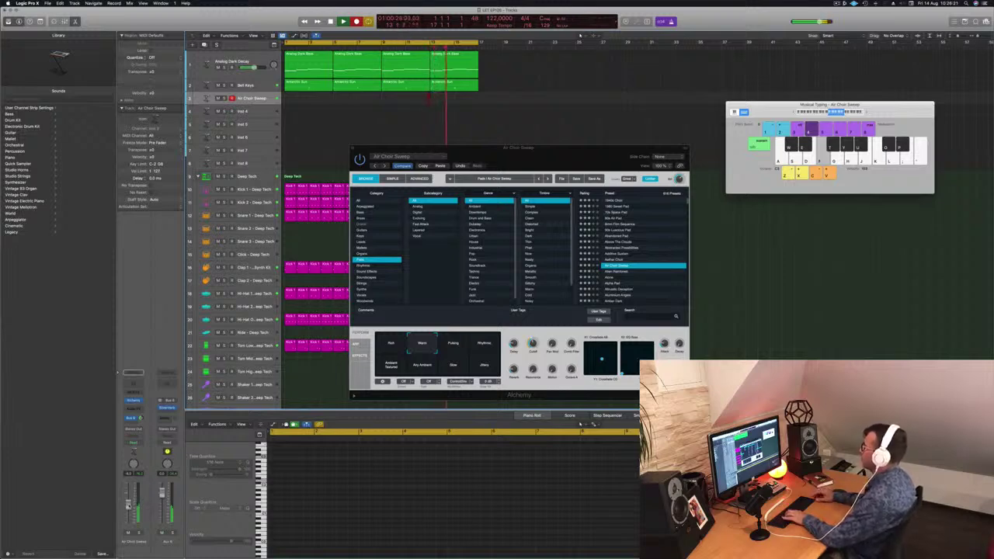
{"action": "key", "text": "h"}
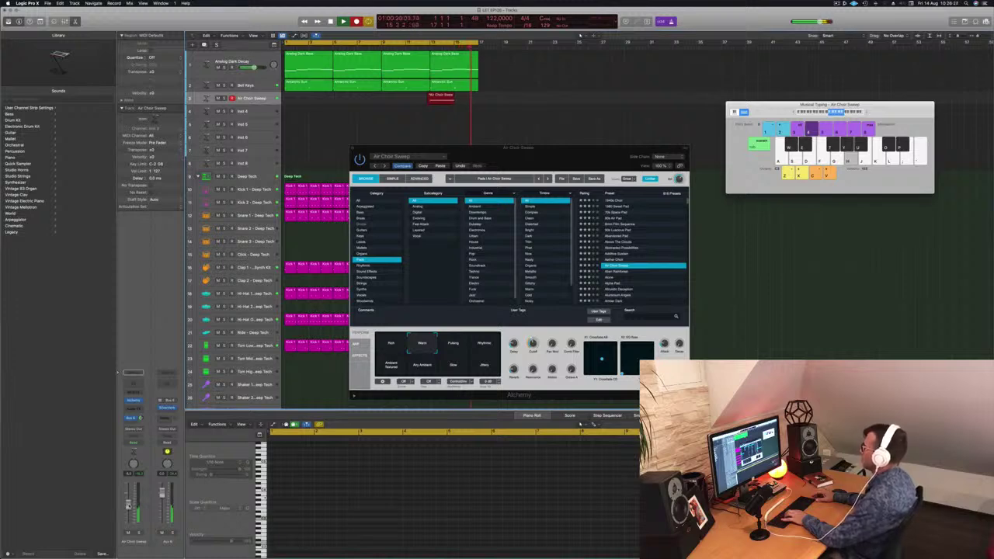
{"action": "key", "text": "space"}
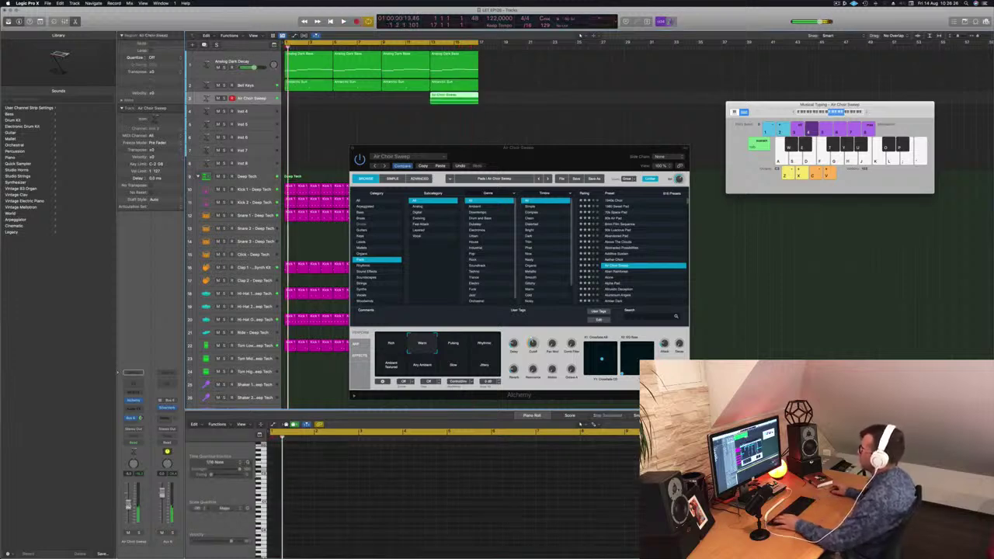
Move the recorded Air Choir Sweep region to bar 1 and select all its notes
{"action": "left_click_drag", "start_coordinate": [462, 94], "coordinate": [356, 98]}
{"action": "key", "text": "super+z"}
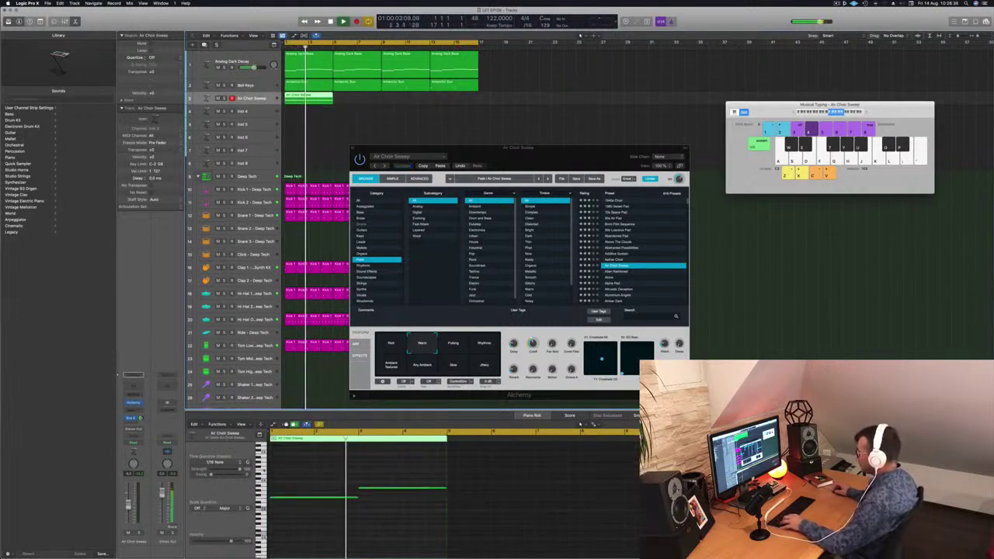
{"action": "left_click", "coordinate": [340, 534]}
{"action": "key", "text": "super+a"}
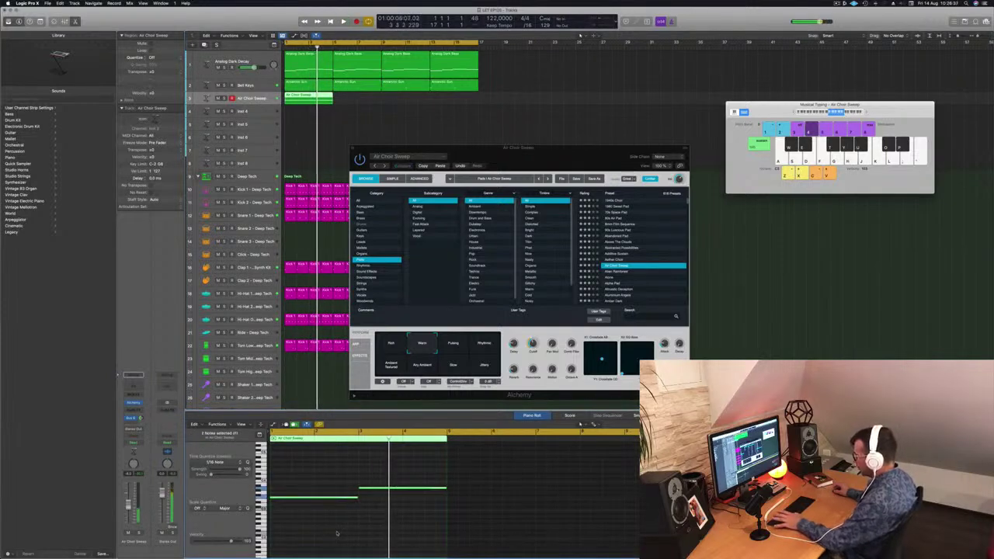
{"action": "key", "text": "Return"}
Repeat the Air Choir Sweep region across bars 1 to 16 and move the Alchemy window clear of the regions
{"action": "left_click_drag", "start_coordinate": [313, 99], "coordinate": [424, 102]}
{"action": "left_click", "coordinate": [325, 100], "text": "shift"}
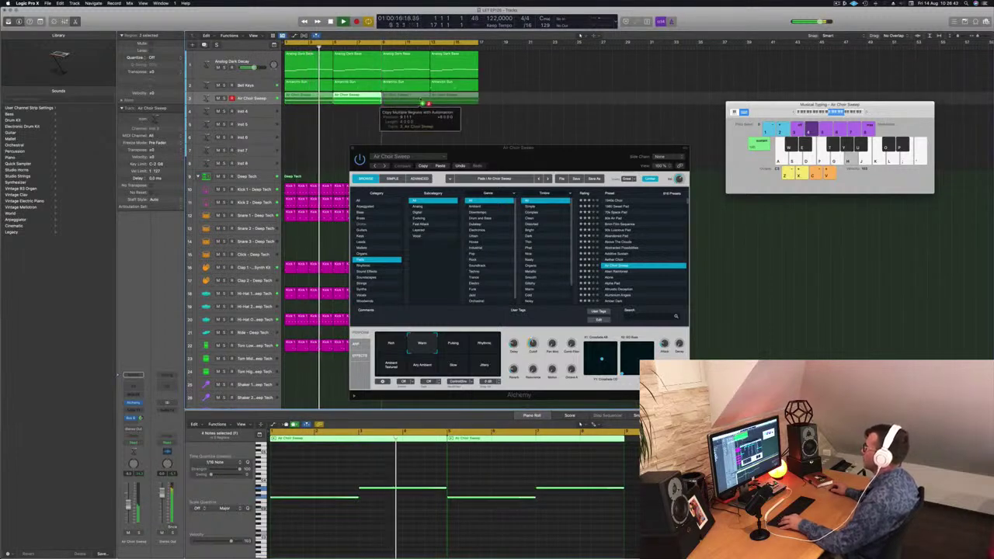
{"action": "left_click_drag", "start_coordinate": [481, 153], "coordinate": [562, 123]}
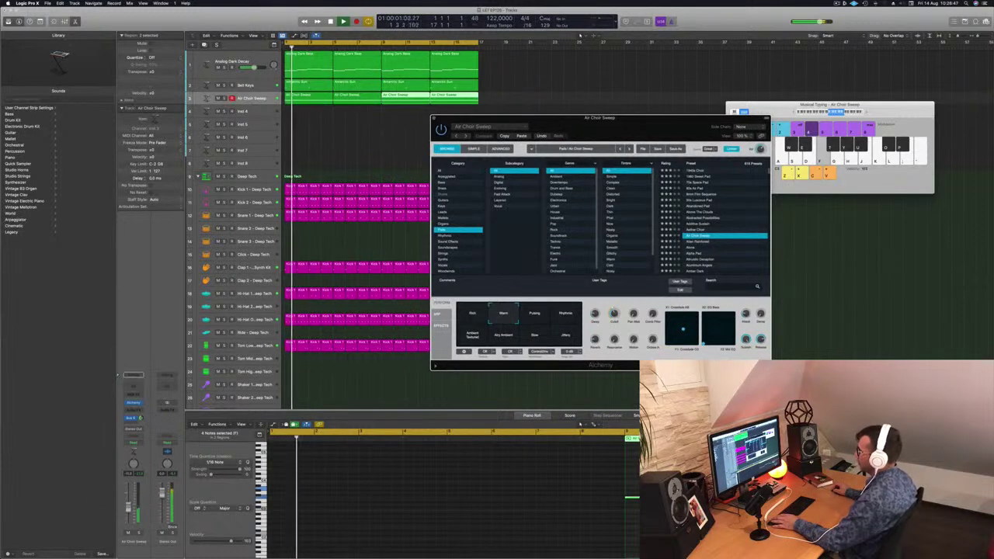
{"action": "left_click", "coordinate": [563, 103]}
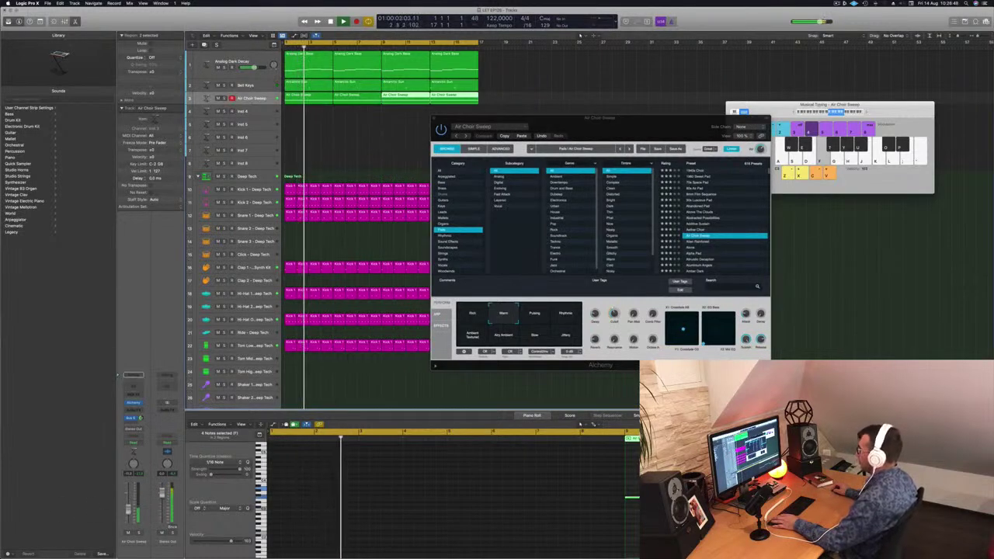
{"action": "left_click_drag", "start_coordinate": [615, 128], "coordinate": [758, 63]}
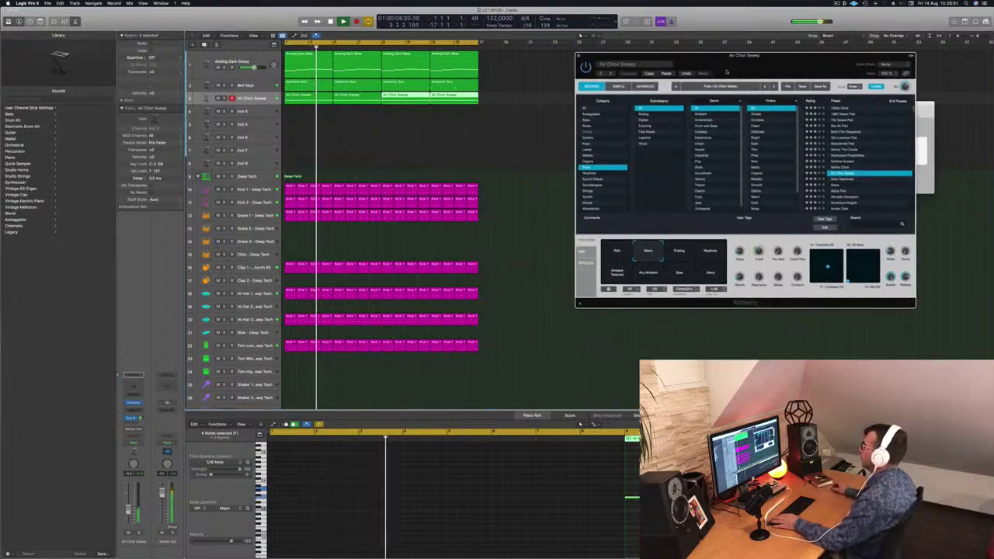
Duplicate the Analog Dark Decay track and copy the first Air Choir Sweep region onto the new track
{"action": "left_click", "coordinate": [309, 60]}
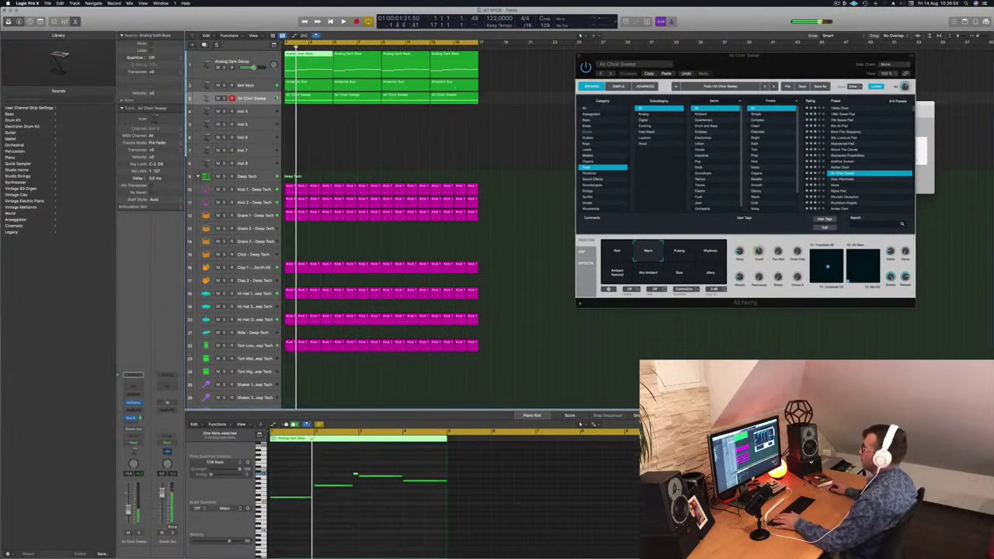
{"action": "left_click", "coordinate": [315, 100]}
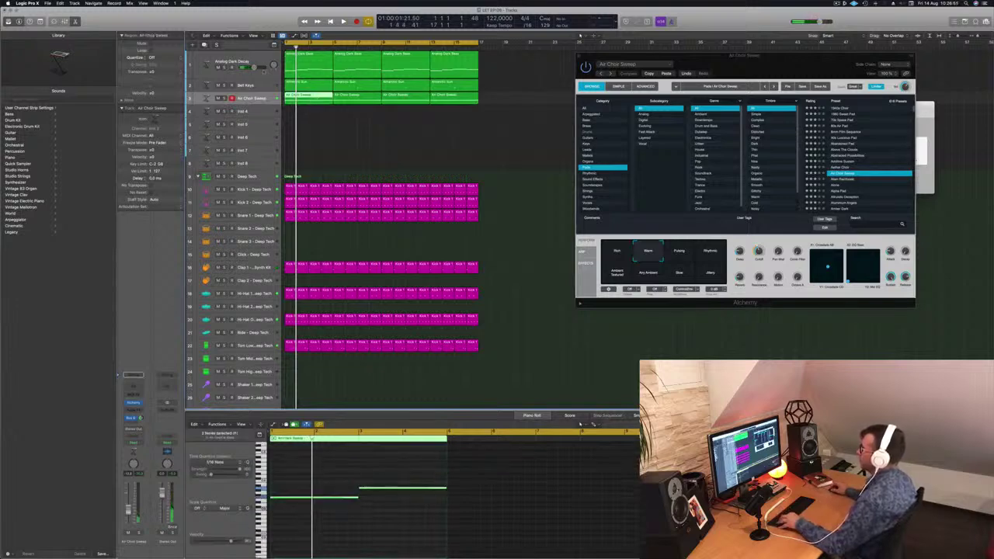
{"action": "left_click", "coordinate": [258, 61]}
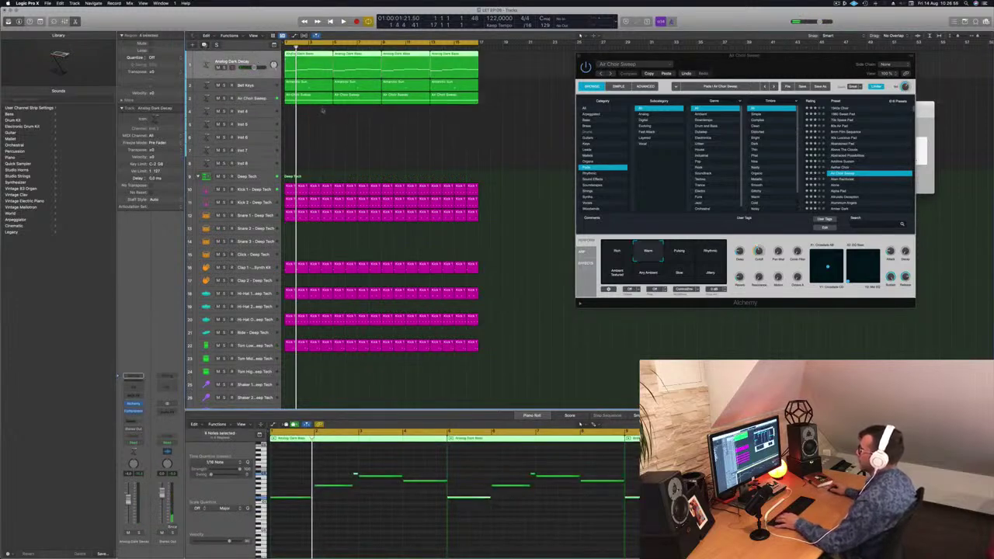
{"action": "key", "text": "super+d"}
{"action": "left_click", "coordinate": [303, 129]}
{"action": "left_click_drag", "start_coordinate": [304, 115], "coordinate": [303, 100]}
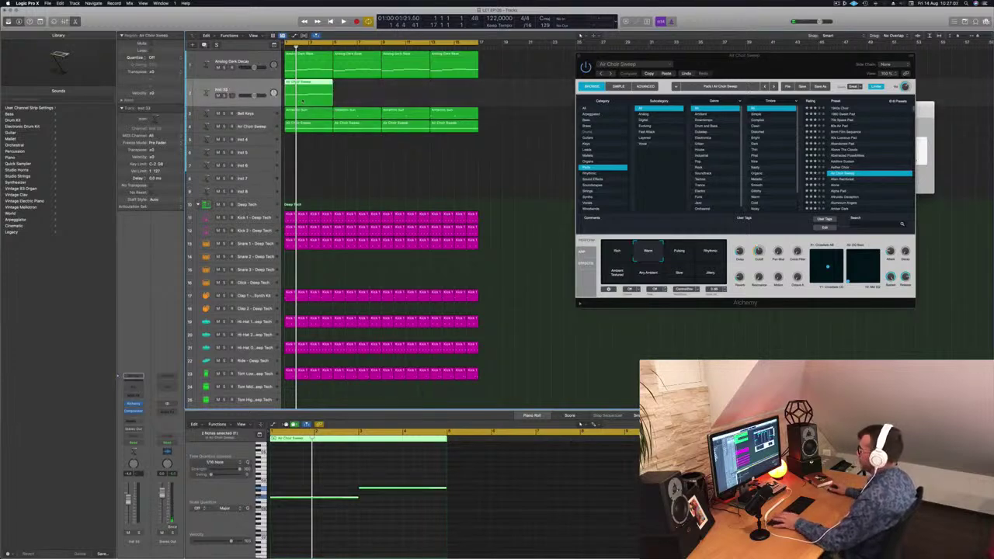
Play the copied region on the duplicated bass track and slightly shorten its first note
{"action": "key", "text": "space"}
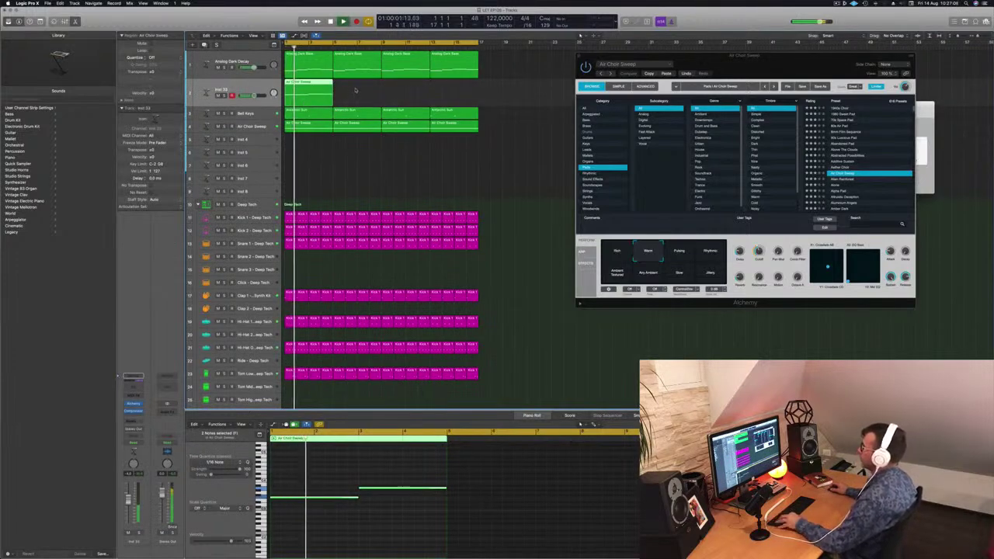
{"action": "key", "text": "super+Left"}
{"action": "key", "text": "super+Right"}
{"action": "key", "text": "super+Left"}
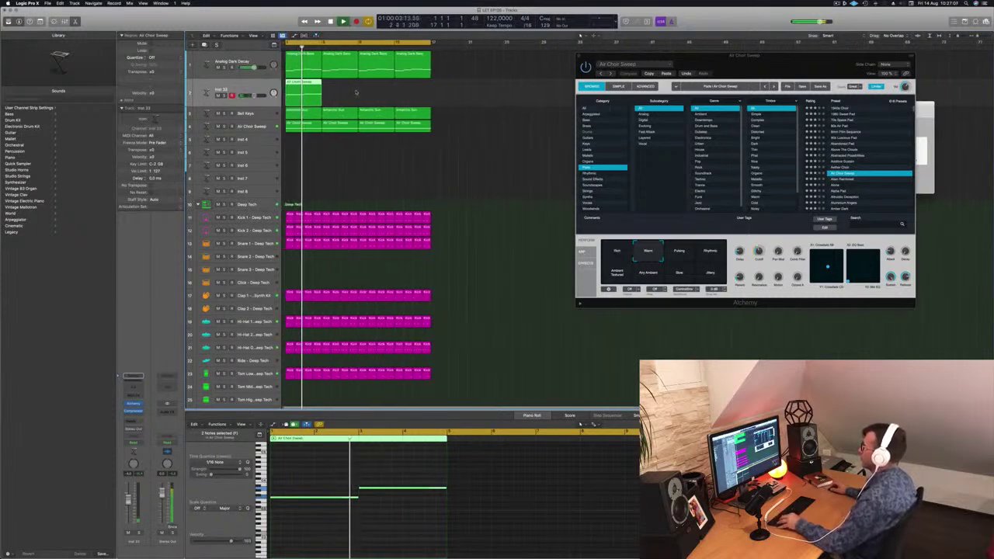
{"action": "key", "text": "super+Left"}
{"action": "key", "text": "super+Right"}
{"action": "key", "text": "super+Right"}
{"action": "key", "text": "space"}
{"action": "key", "text": "space"}
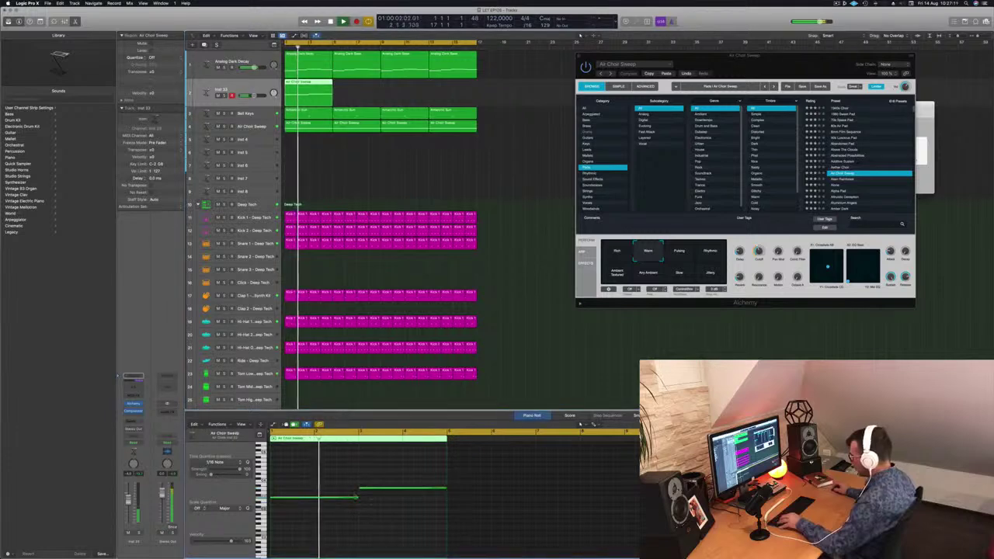
{"action": "left_click", "coordinate": [358, 497]}
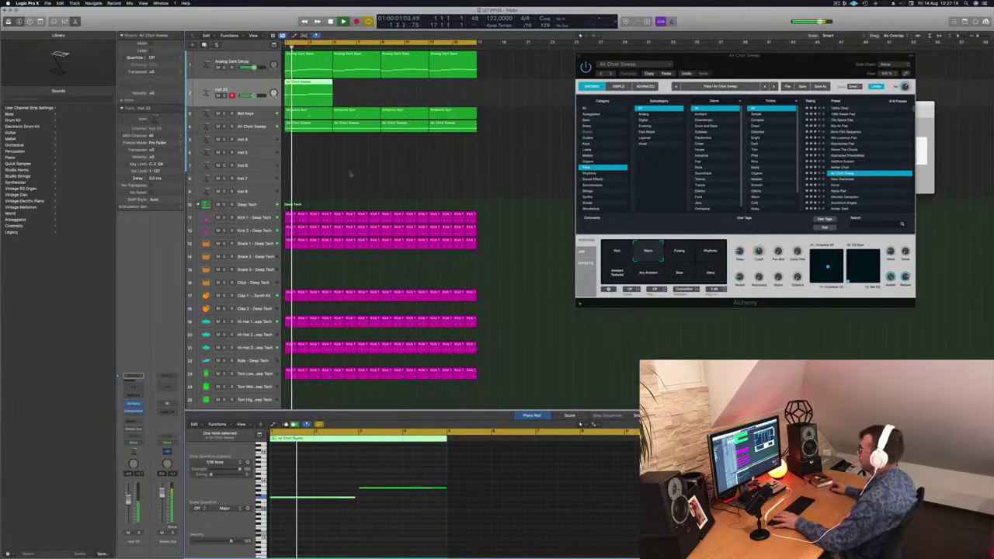
Transpose both notes of the duplicated track's region down two octaves
{"action": "left_click_drag", "start_coordinate": [331, 476], "coordinate": [389, 509]}
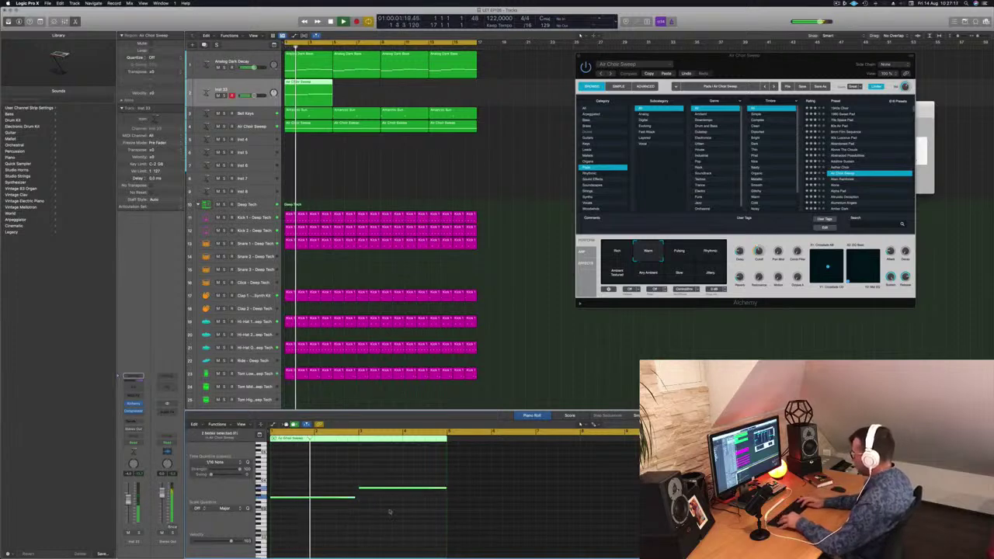
{"action": "key", "text": "shift+alt+Down"}
{"action": "key", "text": "shift+alt+Down"}
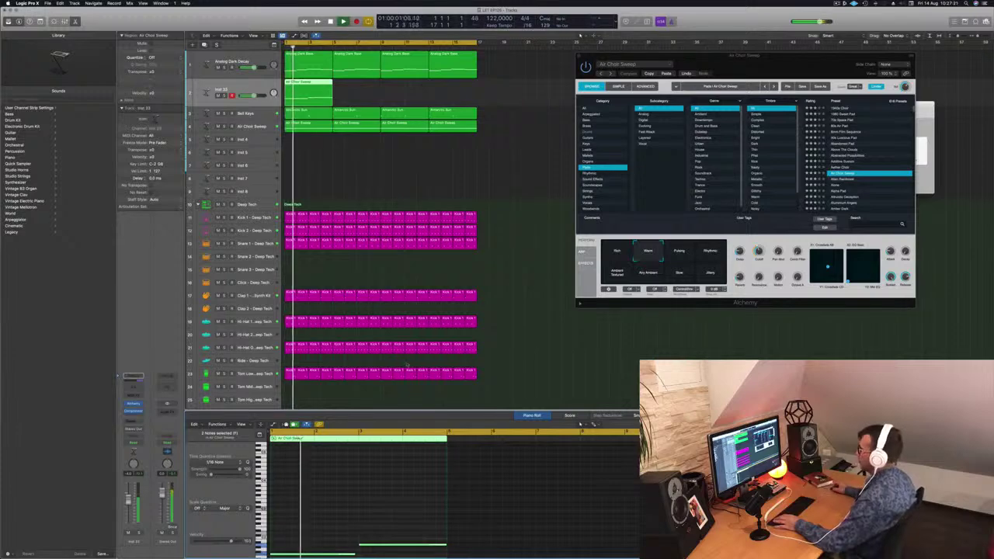
{"action": "scroll", "coordinate": [406, 365], "scroll_direction": "down", "scroll_amount": 3}
{"action": "scroll", "coordinate": [293, 545], "scroll_direction": "down", "scroll_amount": 4}
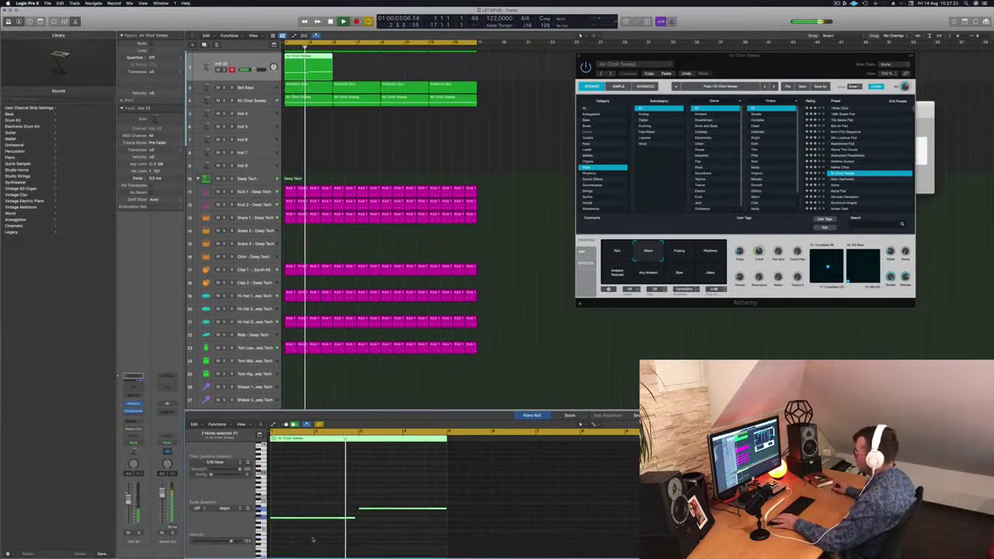
Mute the original Analog Dark Decay track and repeat the new bass region through bar 16
{"action": "scroll", "coordinate": [381, 233], "scroll_direction": "up", "scroll_amount": 3}
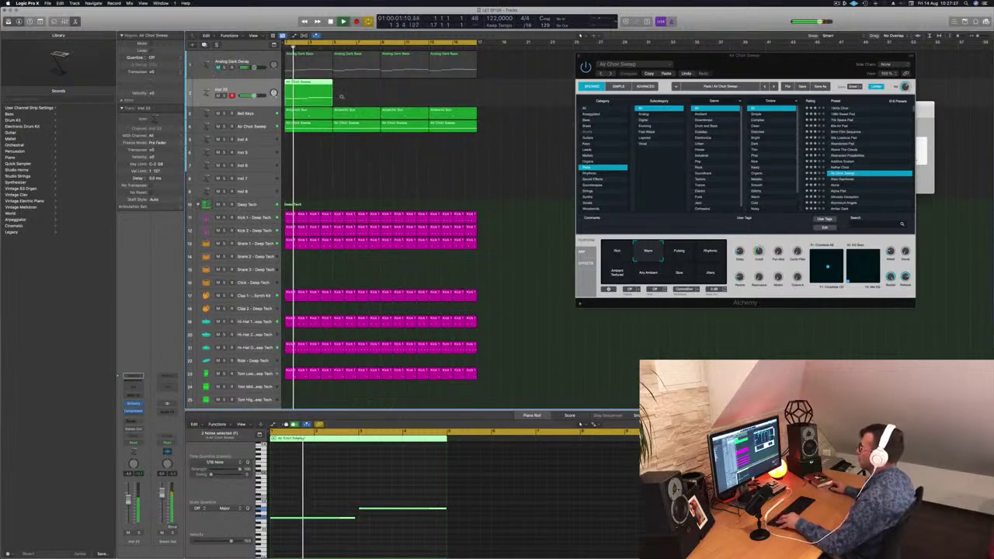
{"action": "scroll", "coordinate": [386, 96], "scroll_direction": "up", "scroll_amount": 2}
{"action": "scroll", "coordinate": [378, 97], "scroll_direction": "down", "scroll_amount": 5}
{"action": "scroll", "coordinate": [376, 96], "scroll_direction": "up", "scroll_amount": 1}
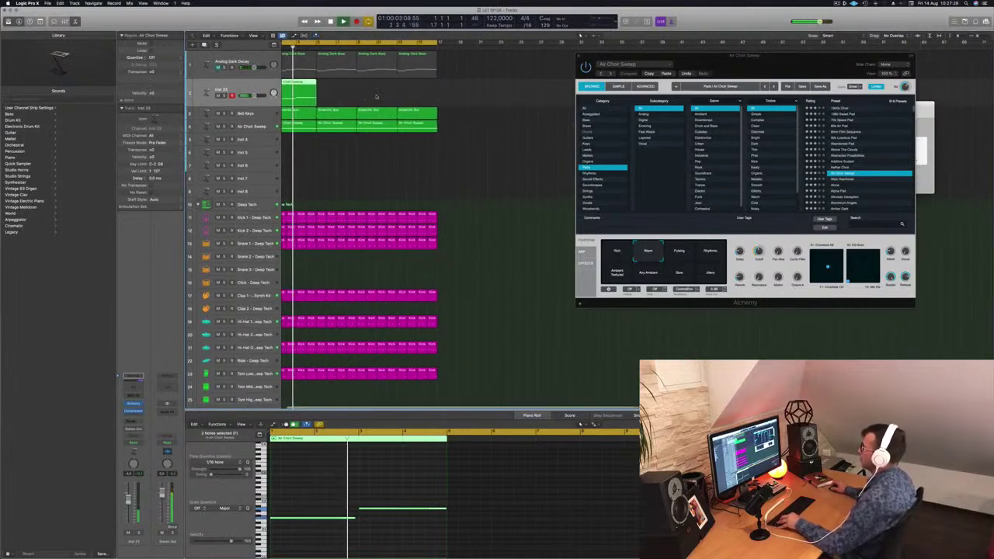
{"action": "scroll", "coordinate": [376, 97], "scroll_direction": "down", "scroll_amount": 1}
{"action": "scroll", "coordinate": [371, 95], "scroll_direction": "up", "scroll_amount": 2}
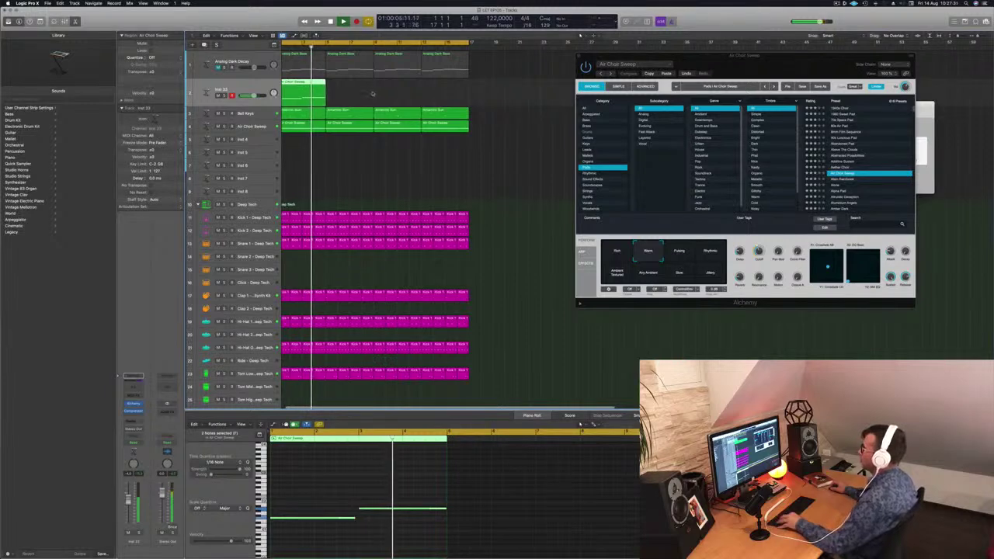
{"action": "scroll", "coordinate": [362, 92], "scroll_direction": "down", "scroll_amount": 1}
{"action": "left_click_drag", "start_coordinate": [310, 81], "coordinate": [390, 91]}
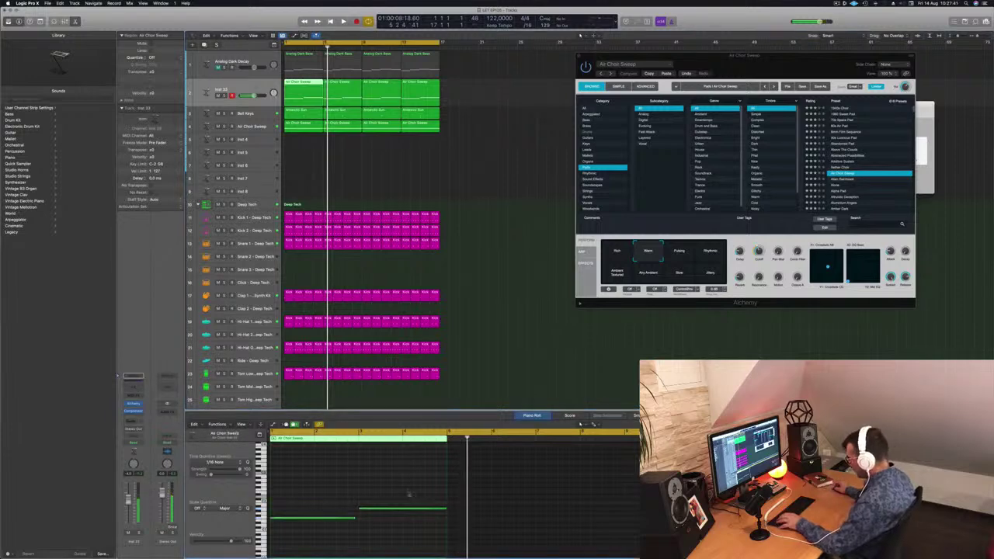
Shorten the second note of the first new bass region to bar 3 and add a higher note filling bar 4
{"action": "mouse_move", "coordinate": [445, 509]}
{"action": "left_mouse_down"}
{"action": "mouse_move", "coordinate": [400, 509]}
{"action": "mouse_move", "coordinate": [432, 508]}
{"action": "left_mouse_up"}
{"action": "key", "text": "space"}
{"action": "key", "text": "super+Right"}
{"action": "key", "text": "super+Right"}
{"action": "key", "text": "super+Right"}
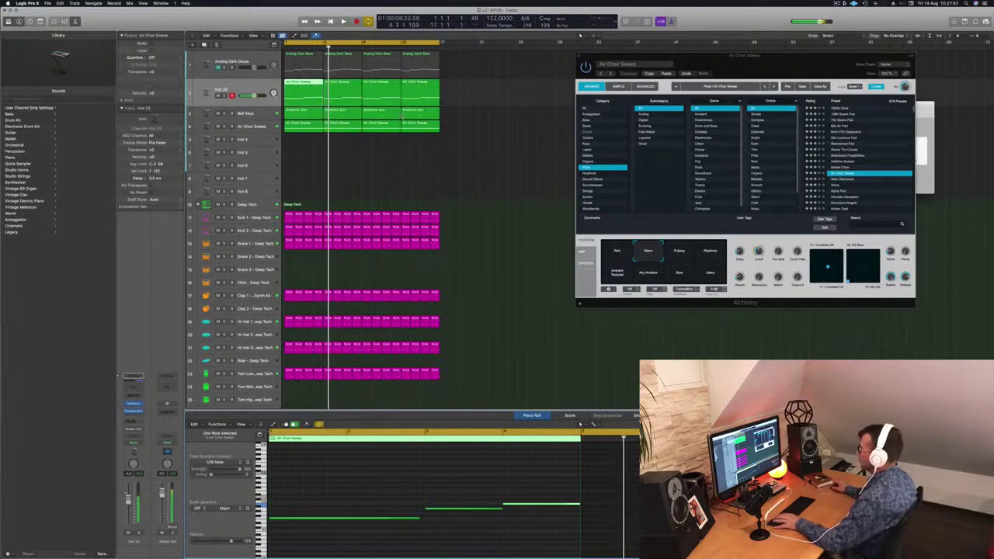
Replace the later regions on the new bass track with copies of the edited first region through bar 16 and play from the start
{"action": "key", "text": "r"}
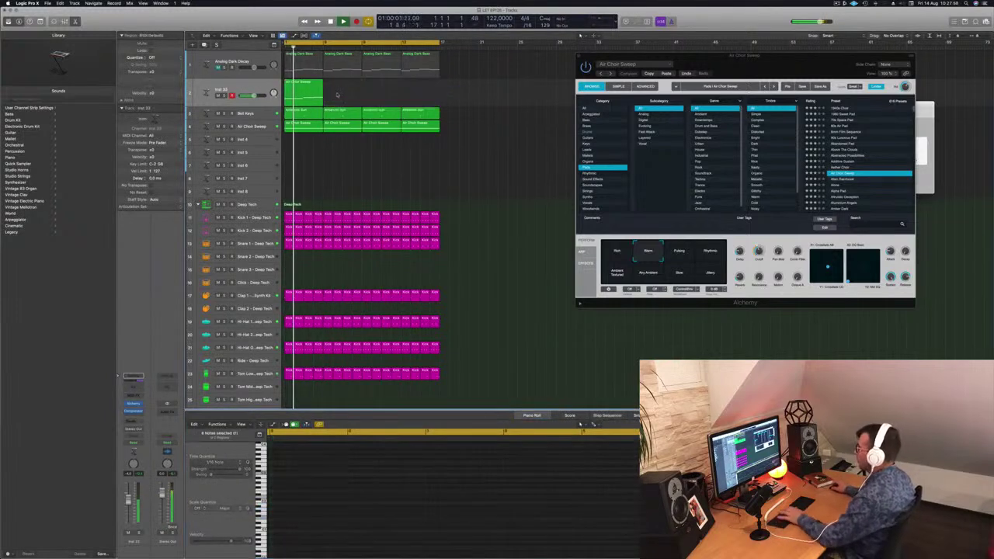
{"action": "key", "text": "Return"}
{"action": "left_click", "coordinate": [307, 94]}
{"action": "left_click_drag", "start_coordinate": [306, 95], "coordinate": [384, 92]}
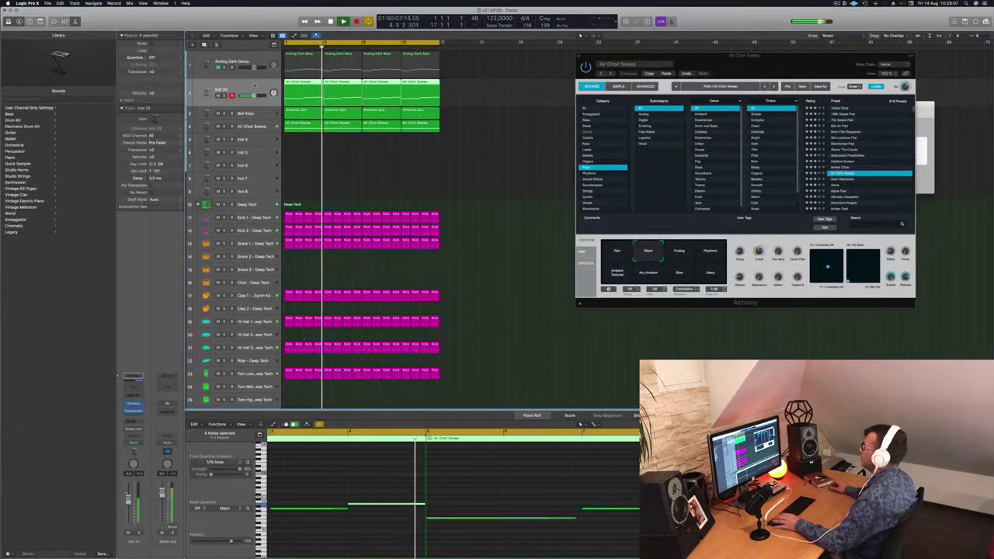
{"action": "key", "text": "Return"}
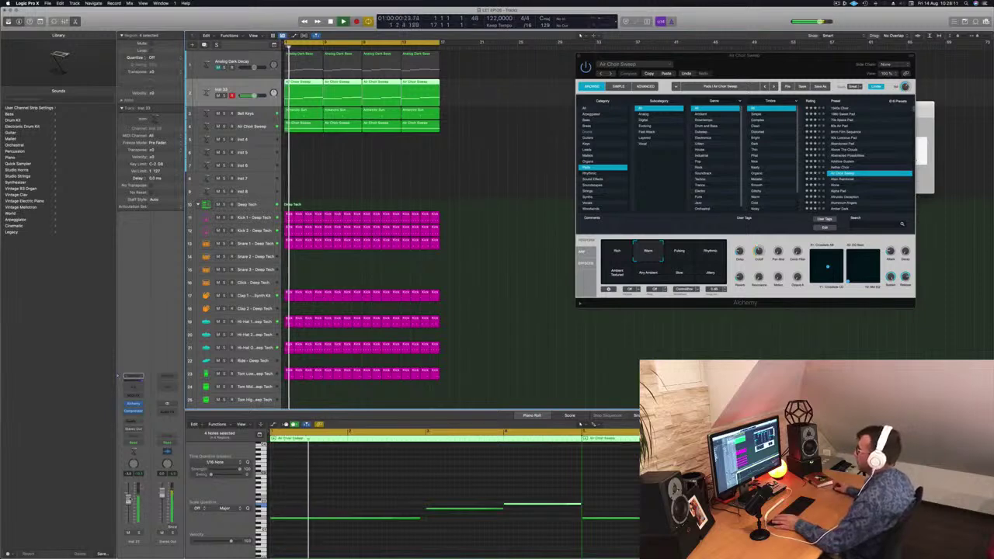
{"action": "left_click", "coordinate": [384, 165]}
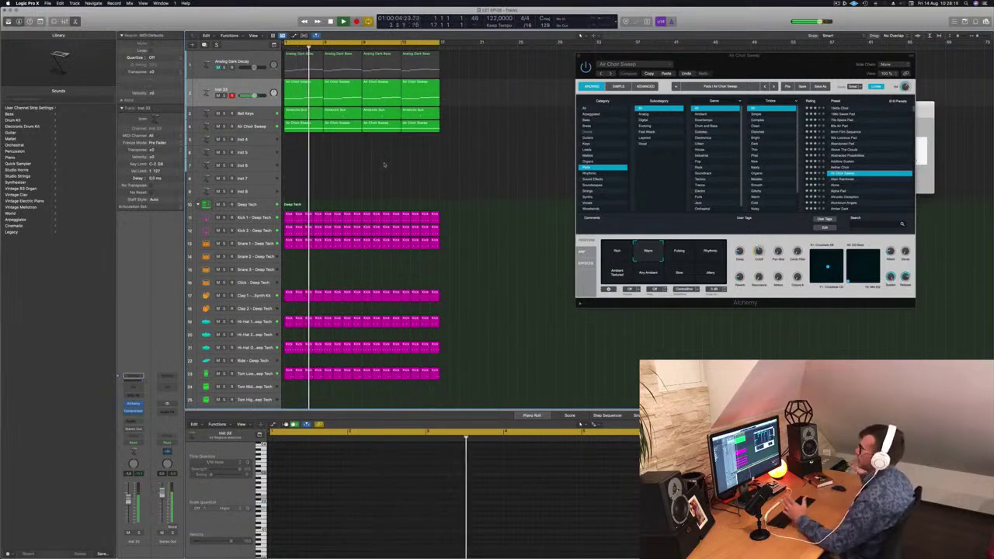
Duplicate the new bass track with its first region, shorten the copy's first note and repeat that note just before bar 2
{"action": "left_click", "coordinate": [262, 88]}
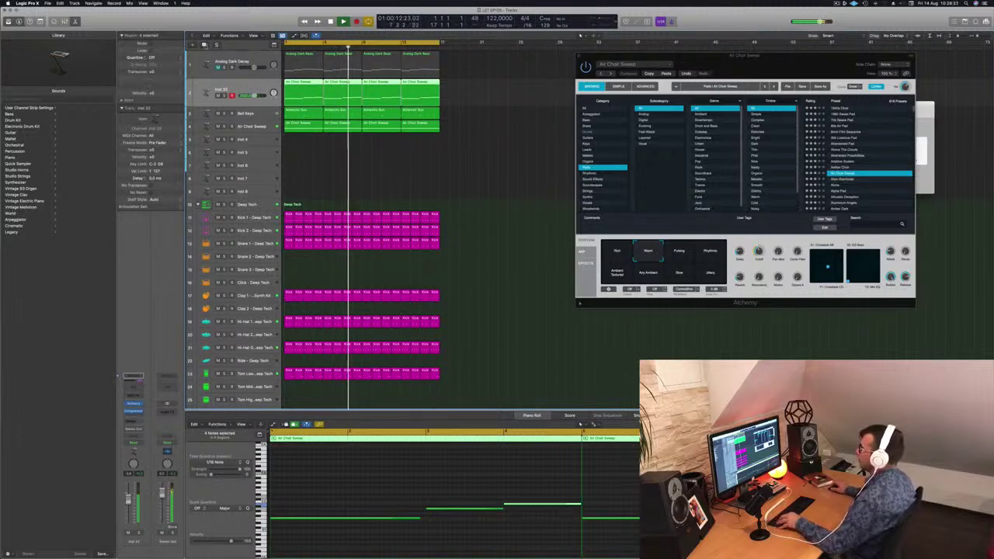
{"action": "key", "text": "super+d"}
{"action": "key", "text": "r"}
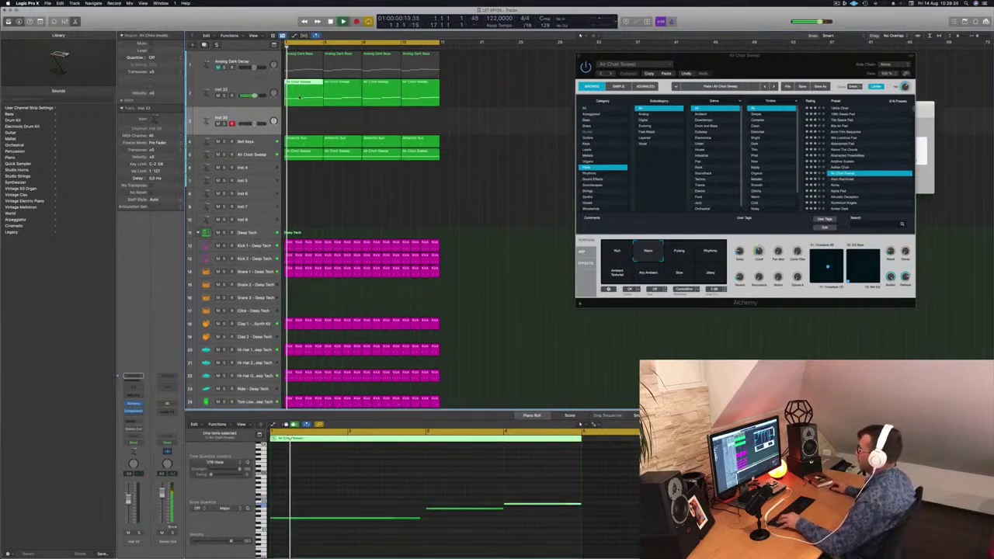
{"action": "left_click", "coordinate": [387, 507]}
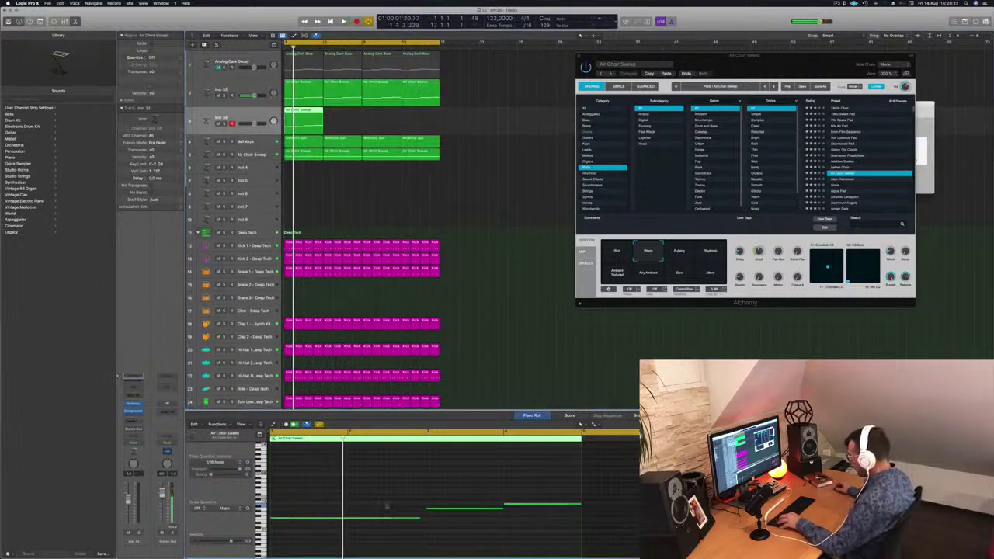
{"action": "left_click_drag", "start_coordinate": [417, 520], "coordinate": [349, 521]}
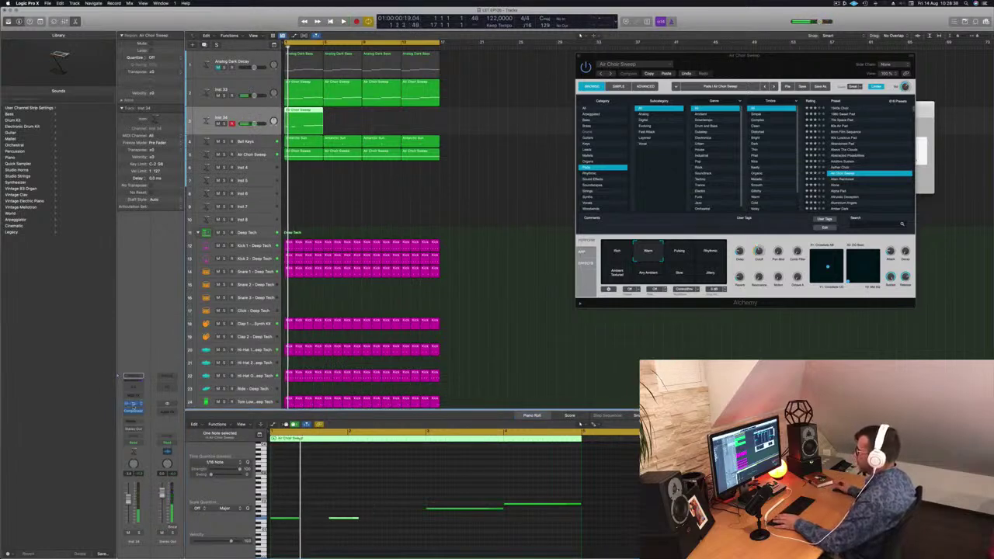
Load the Space Brass preset from Alchemy's Brass category on the duplicated track and move the plug-in window clear of the regions
{"action": "left_click", "coordinate": [134, 404]}
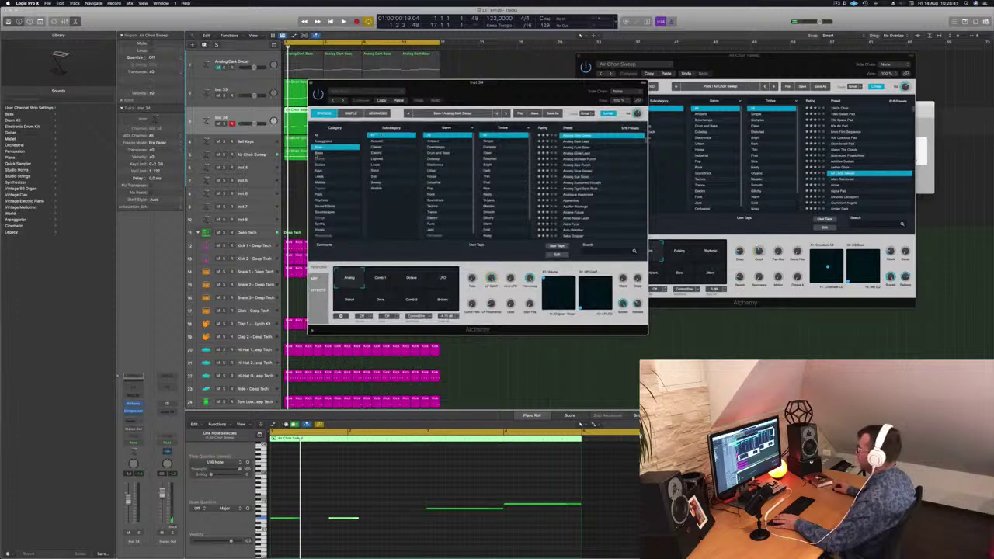
{"action": "left_click", "coordinate": [318, 153]}
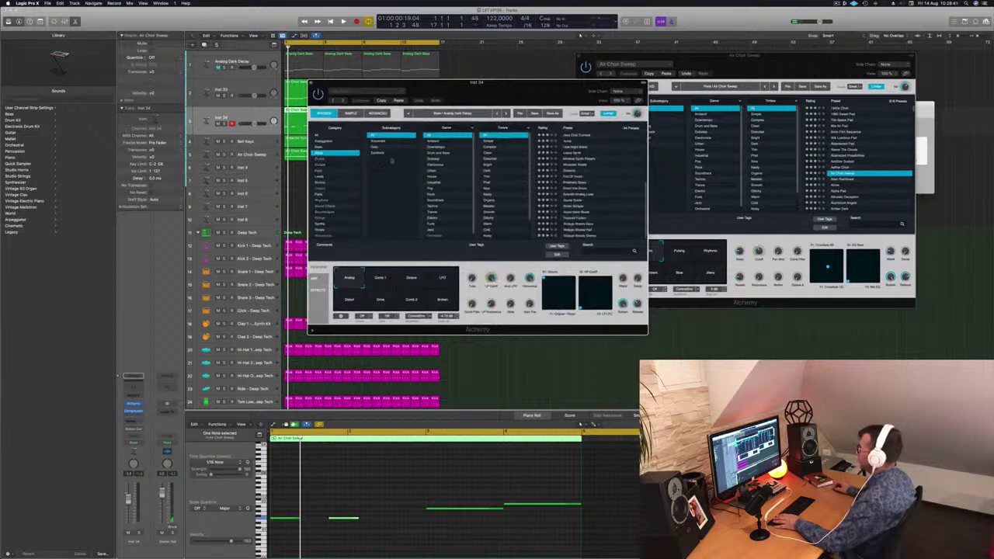
{"action": "left_click", "coordinate": [574, 199]}
{"action": "left_click_drag", "start_coordinate": [531, 86], "coordinate": [682, 96]}
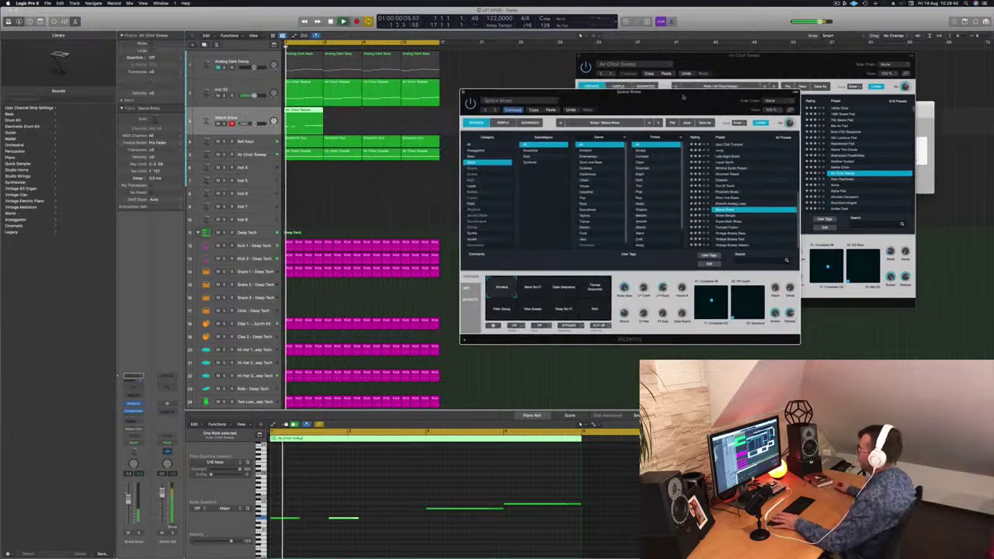
Try all four notes of the duplicated track's region two octaves higher, then settle on one octave up
{"action": "left_click", "coordinate": [343, 518]}
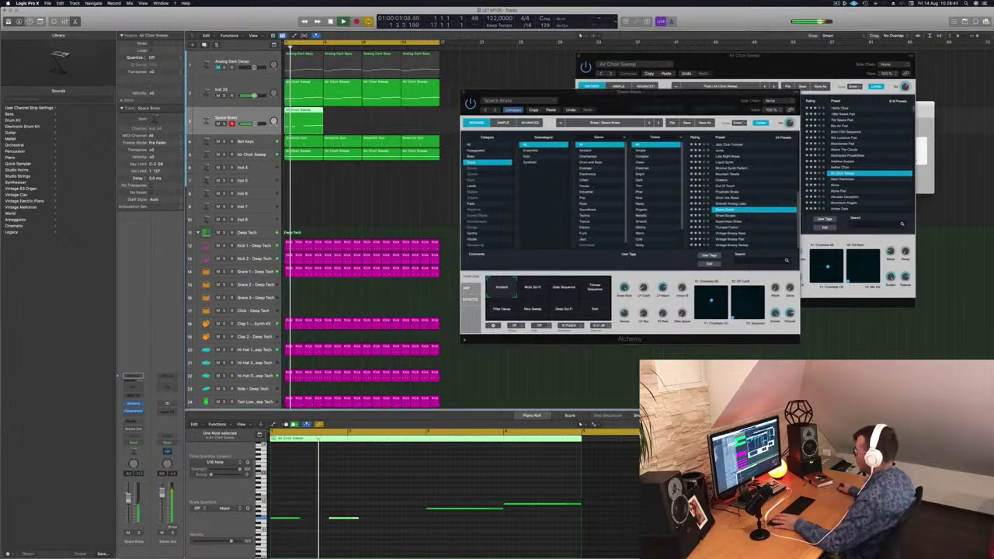
{"action": "left_click_drag", "start_coordinate": [288, 494], "coordinate": [520, 532]}
{"action": "key", "text": "space"}
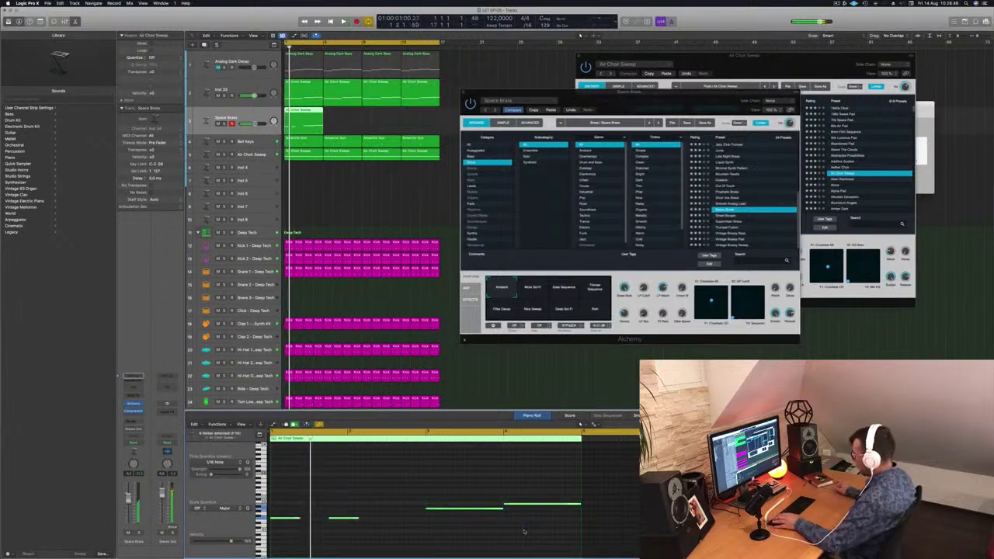
{"action": "key", "text": "shift+alt+Up"}
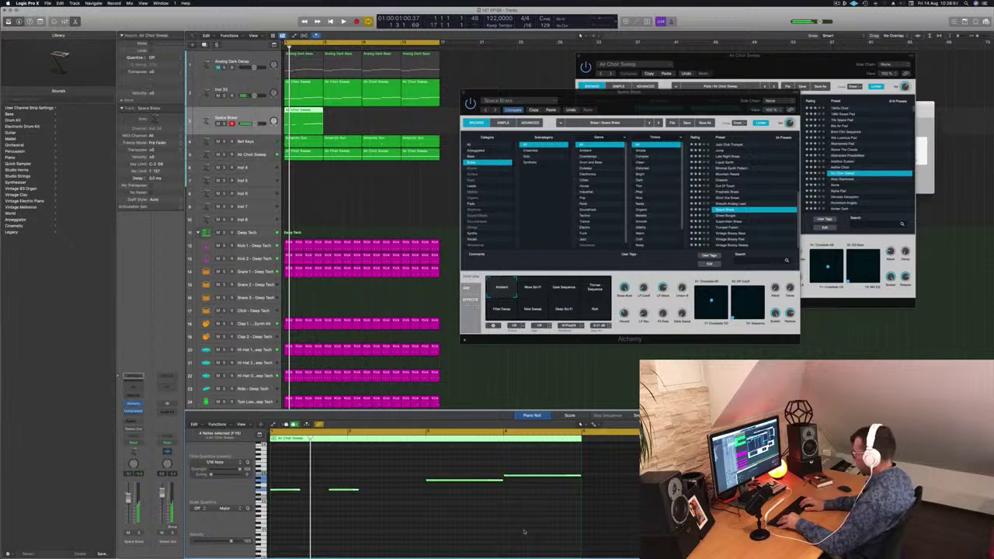
{"action": "key", "text": "shift+alt+Up"}
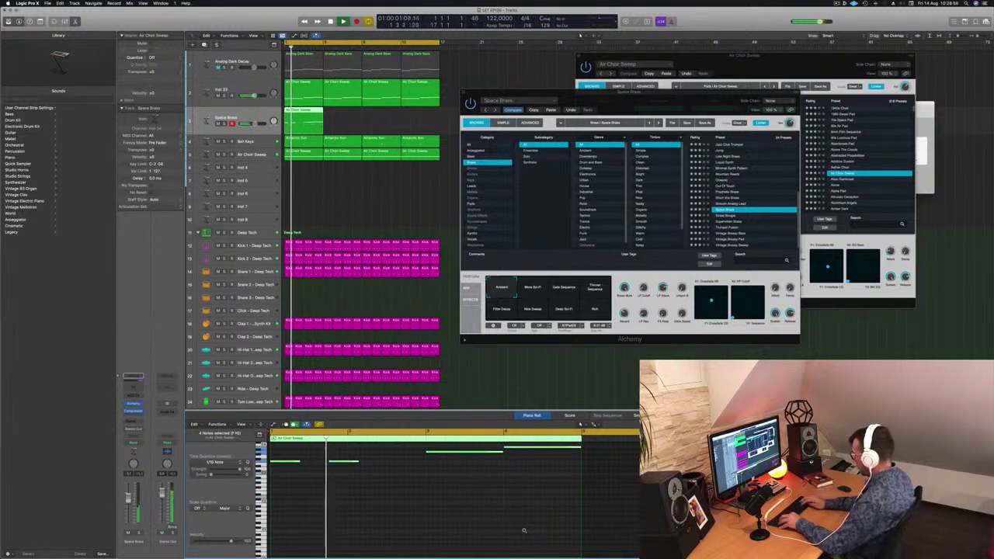
{"action": "key", "text": "shift+alt+Down"}
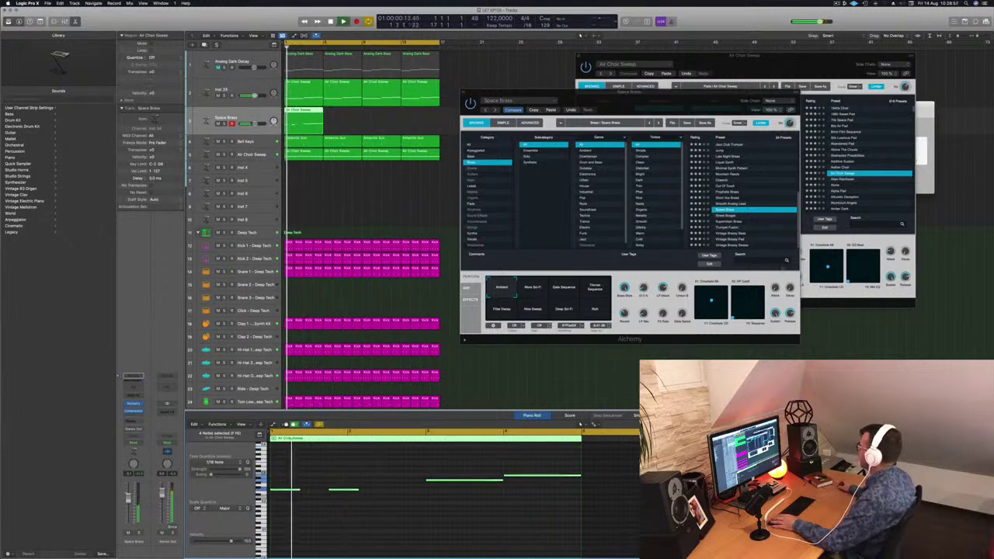
Audition the Liquid Synth preset on the duplicated track and browse the other Brass presets during playback
{"action": "left_click", "coordinate": [726, 162]}
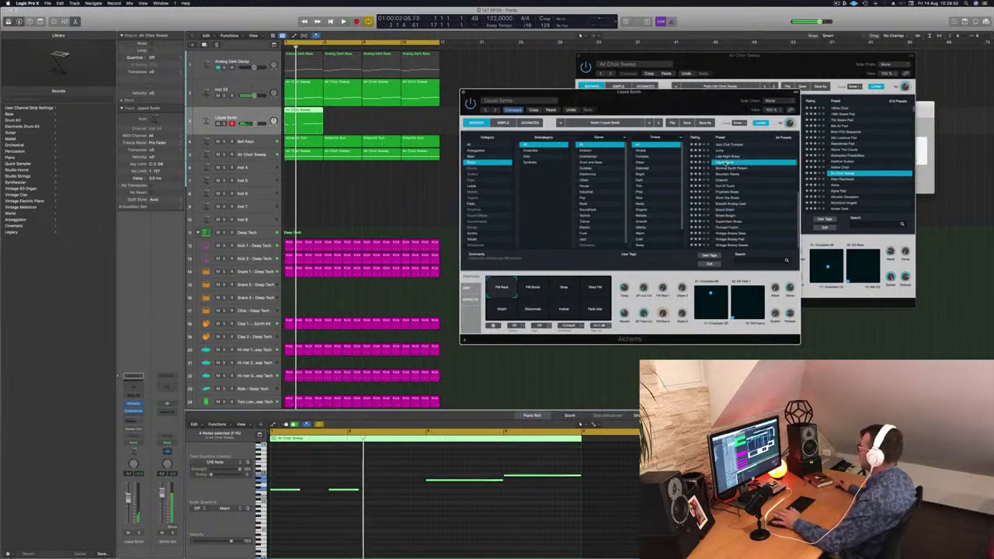
{"action": "scroll", "coordinate": [732, 177], "scroll_direction": "up", "scroll_amount": 5}
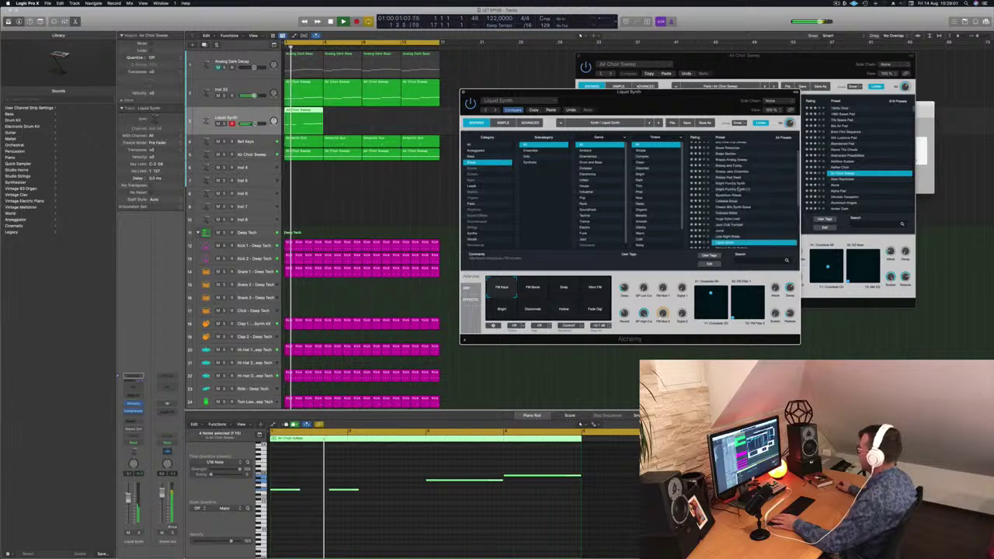
{"action": "scroll", "coordinate": [738, 188], "scroll_direction": "down", "scroll_amount": 3}
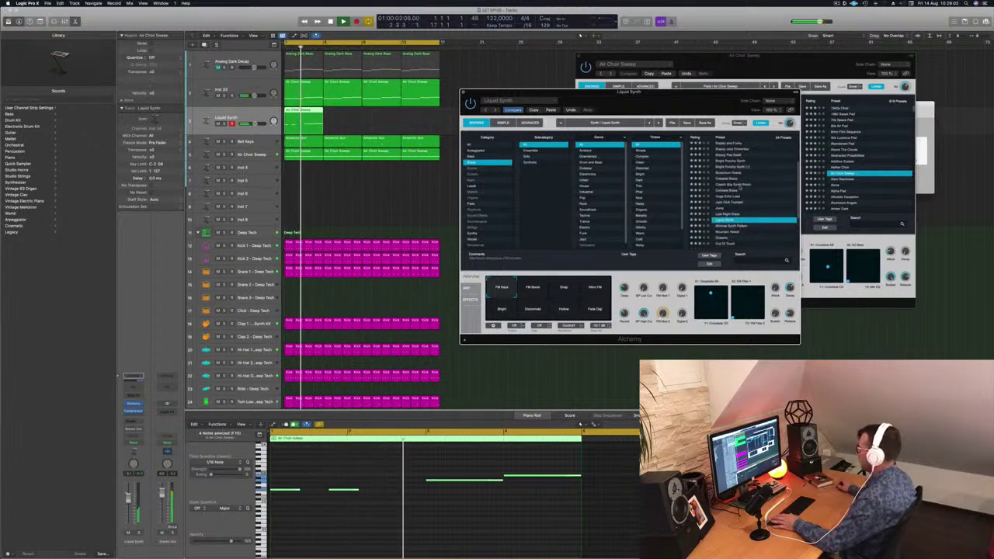
{"action": "scroll", "coordinate": [741, 188], "scroll_direction": "down", "scroll_amount": 3}
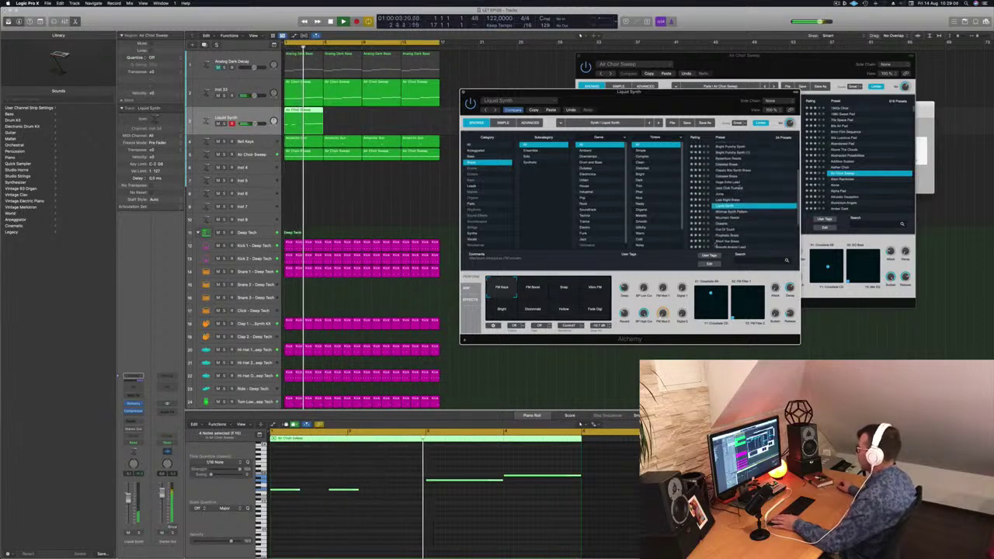
Shorten all four notes of the duplicated track's region to one beat each and play the region
{"action": "left_click", "coordinate": [493, 487]}
{"action": "left_click_drag", "start_coordinate": [579, 475], "coordinate": [520, 479]}
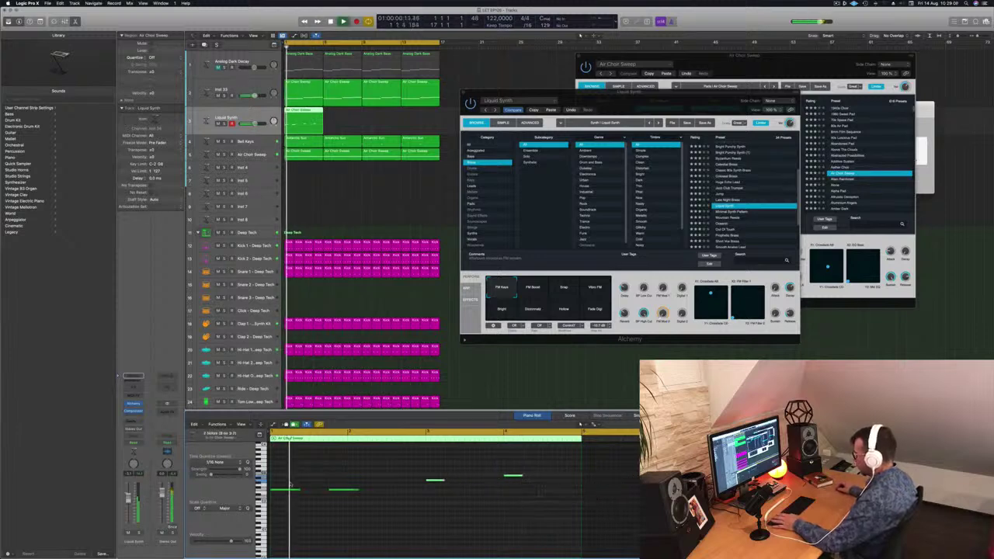
{"action": "left_click_drag", "start_coordinate": [358, 490], "coordinate": [348, 493]}
{"action": "key", "text": "space"}
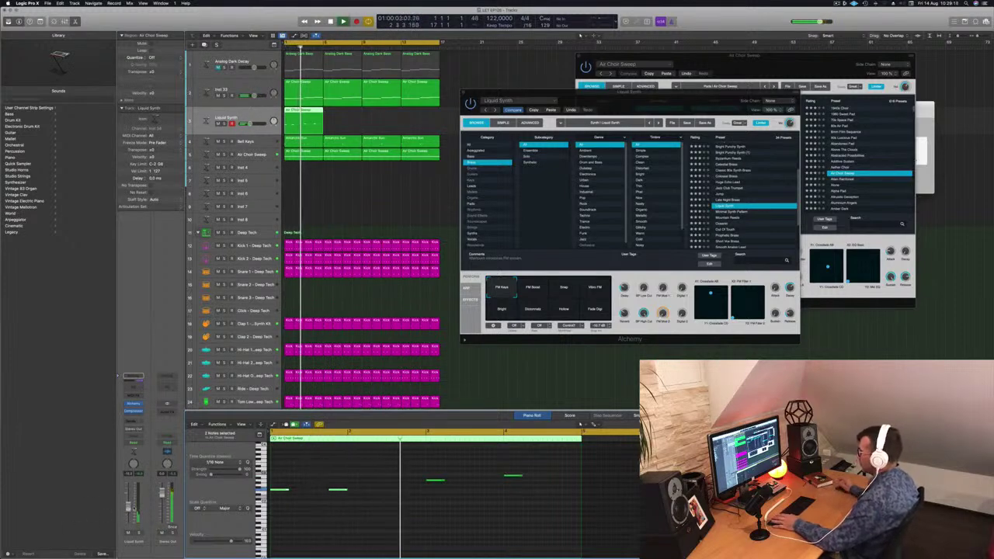
Transpose all four shortened notes down one octave while playing from the start
{"action": "left_click_drag", "start_coordinate": [281, 467], "coordinate": [548, 515]}
{"action": "key", "text": "Return"}
{"action": "key", "text": "alt+shift+Down"}
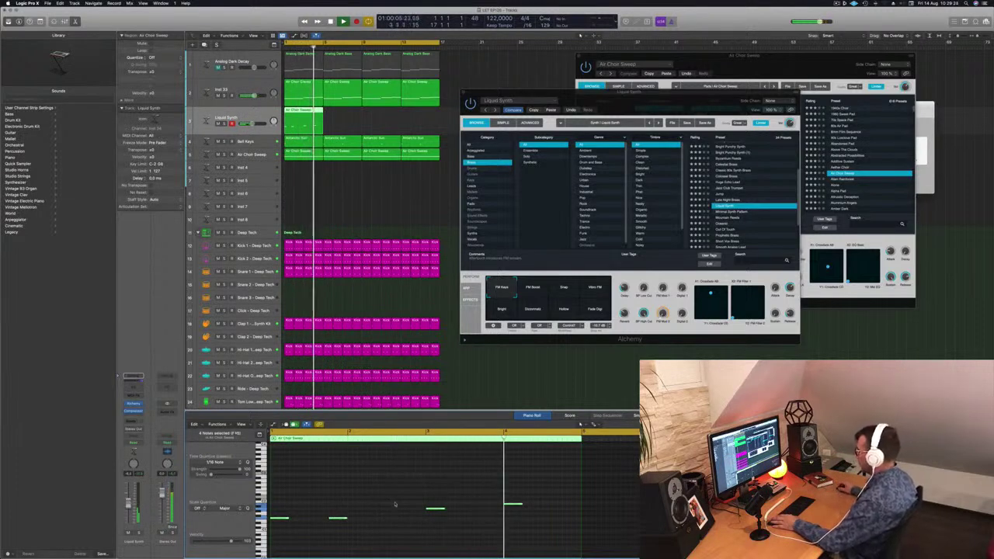
Repeat the bar 3 note on that bar's fourth beat, move the last note to beat 3 of bar 4 and check the playback
{"action": "left_click_drag", "start_coordinate": [485, 489], "coordinate": [532, 516]}
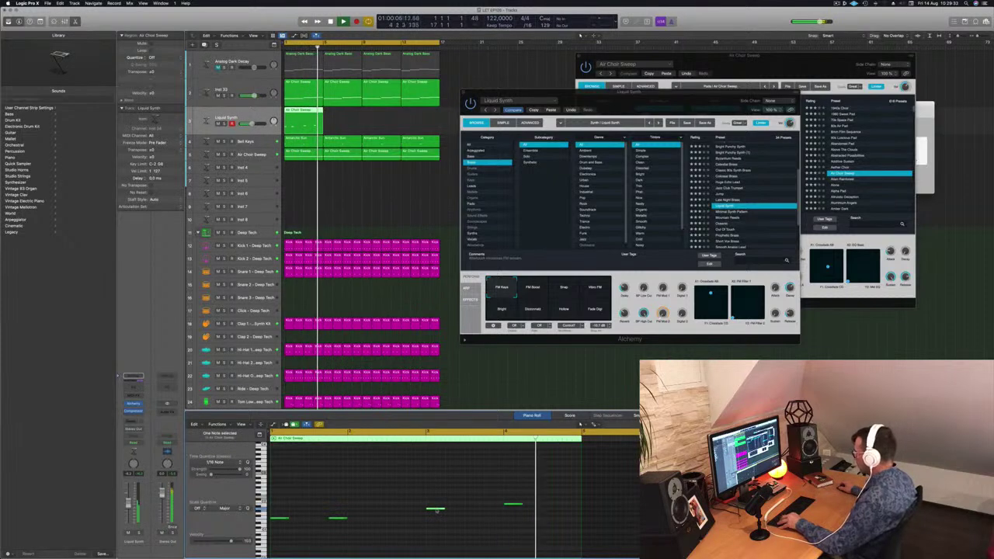
{"action": "left_click_drag", "start_coordinate": [437, 510], "coordinate": [495, 511]}
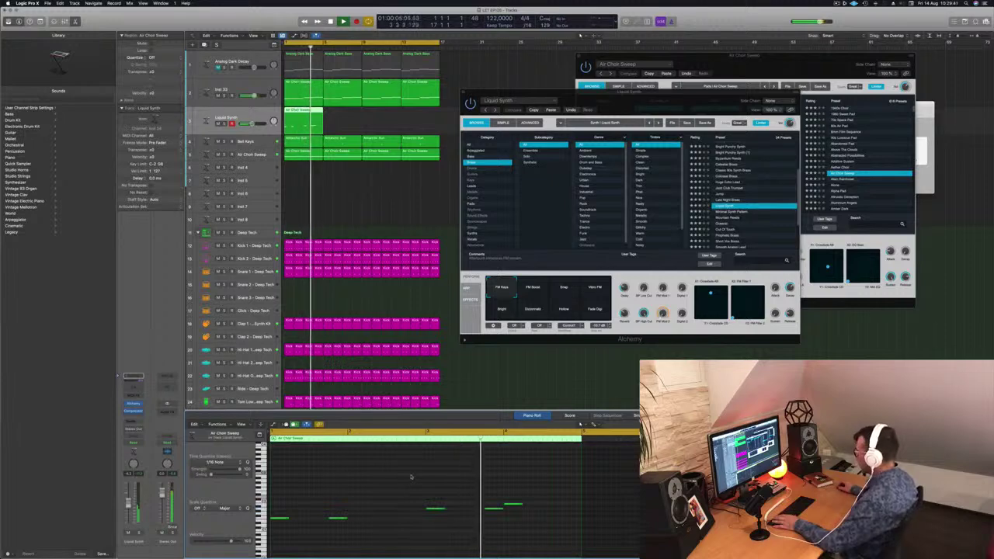
{"action": "left_click", "coordinate": [515, 504]}
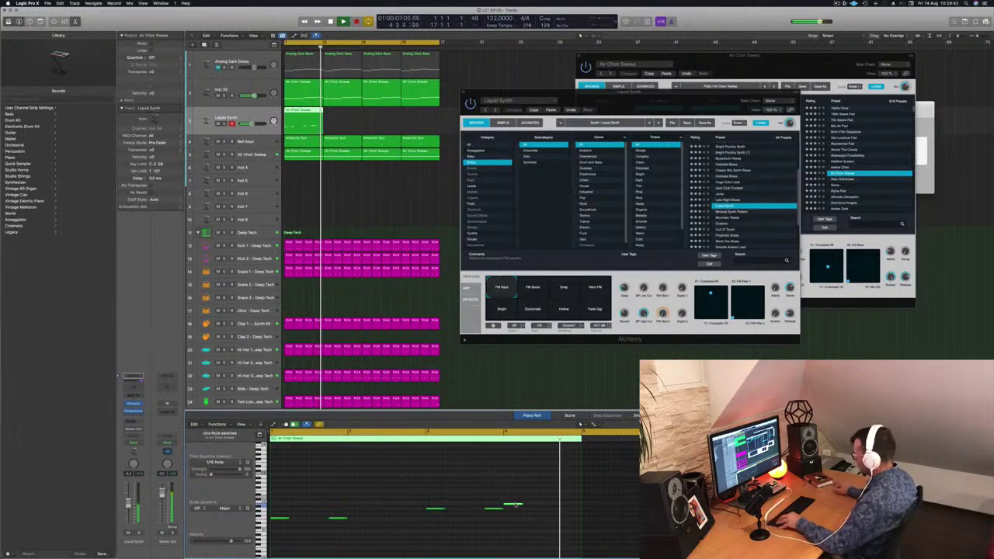
{"action": "key", "text": "alt+Right"}
{"action": "key", "text": "alt+Right"}
{"action": "key", "text": "alt+Right"}
{"action": "key", "text": "alt+Right"}
{"action": "key", "text": "alt+Right"}
{"action": "key", "text": "alt+Right"}
{"action": "key", "text": "alt+Right"}
{"action": "key", "text": "alt+Right"}
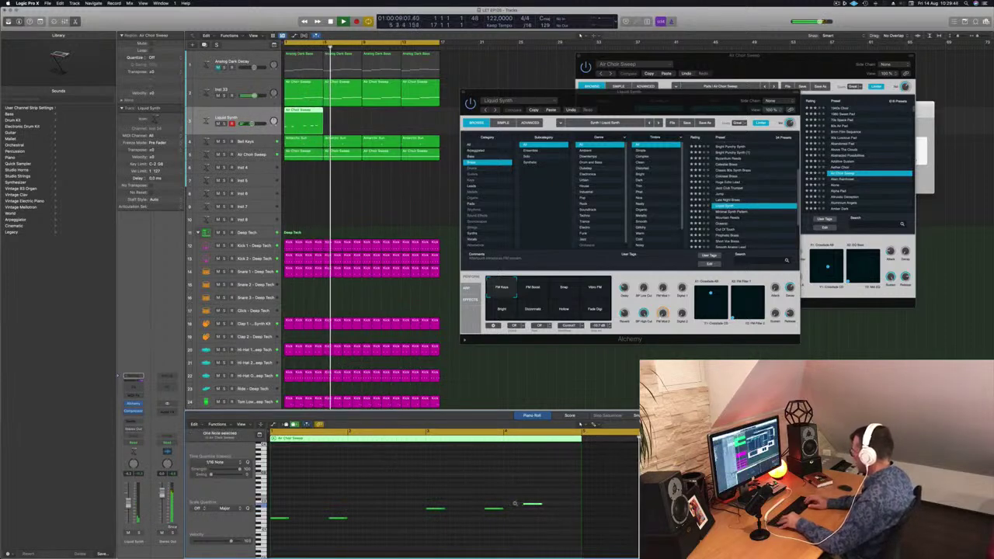
{"action": "key", "text": "Return"}
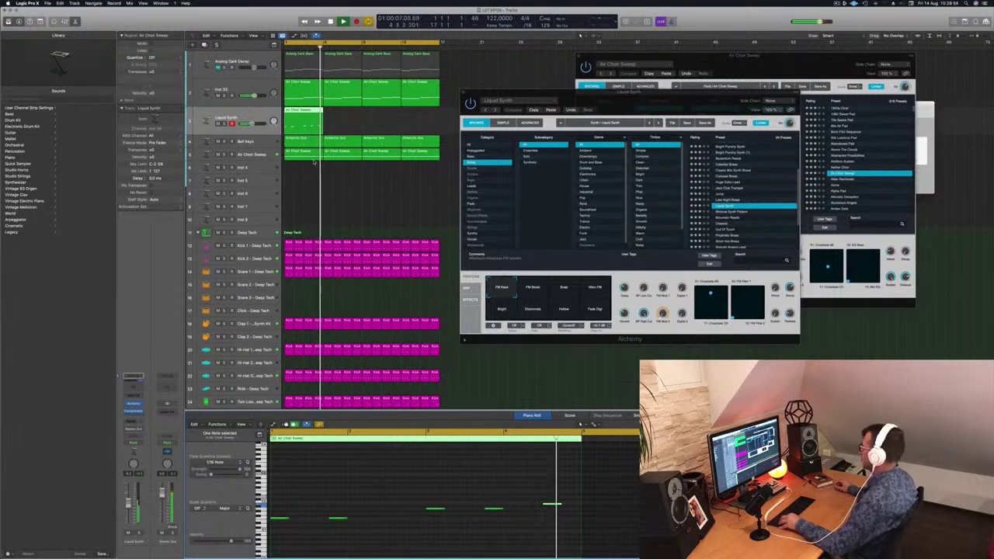
{"action": "key", "text": "space"}
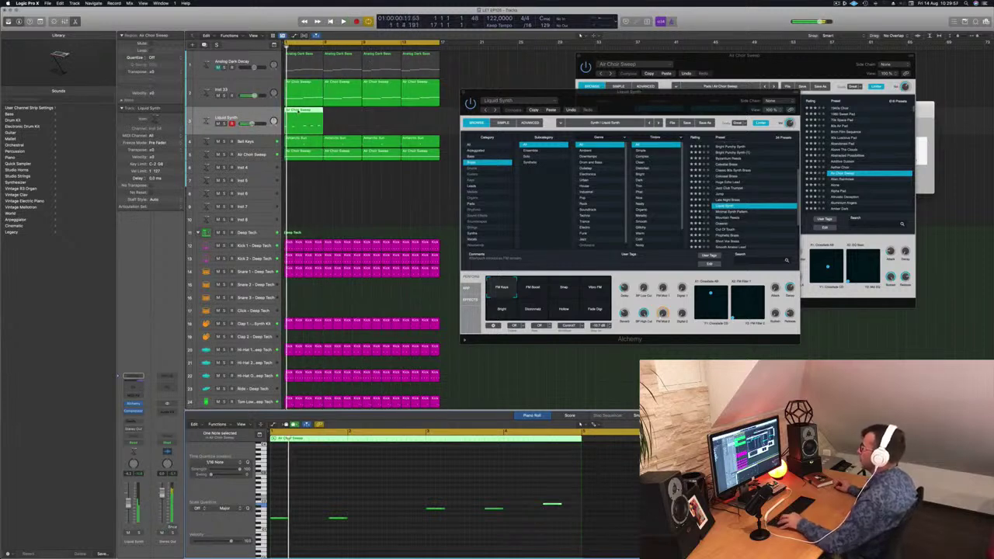
Copy the finished four-bar region on the duplicated track through bar 16 and start playback
{"action": "left_click_drag", "start_coordinate": [297, 113], "coordinate": [380, 111]}
{"action": "left_click", "coordinate": [309, 121], "text": "shift"}
{"action": "key", "text": "space"}
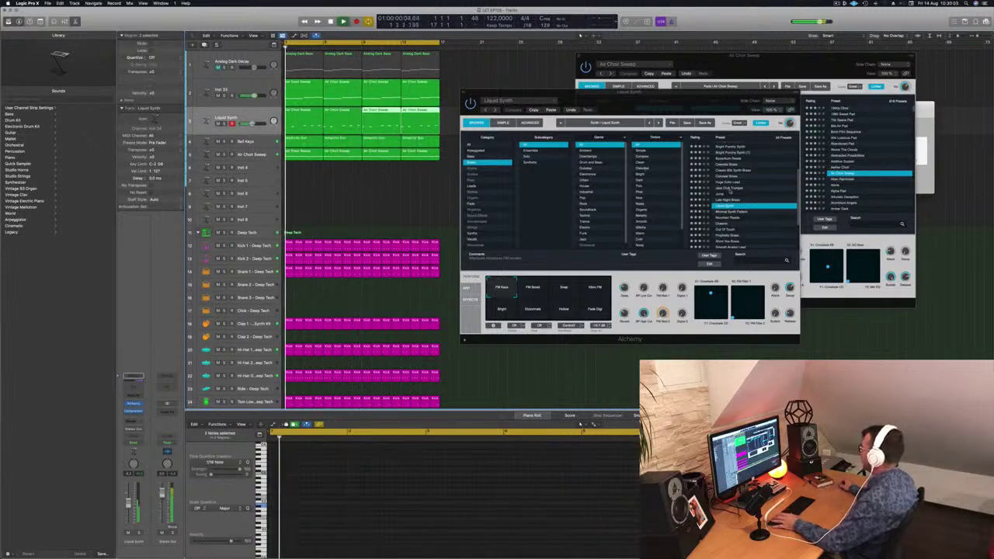
Try the Minimal Synth Pattern preset, load Brassy Jazz Ensemble on the duplicated track instead and listen with the plug-in window moved slightly
{"action": "left_click", "coordinate": [730, 212]}
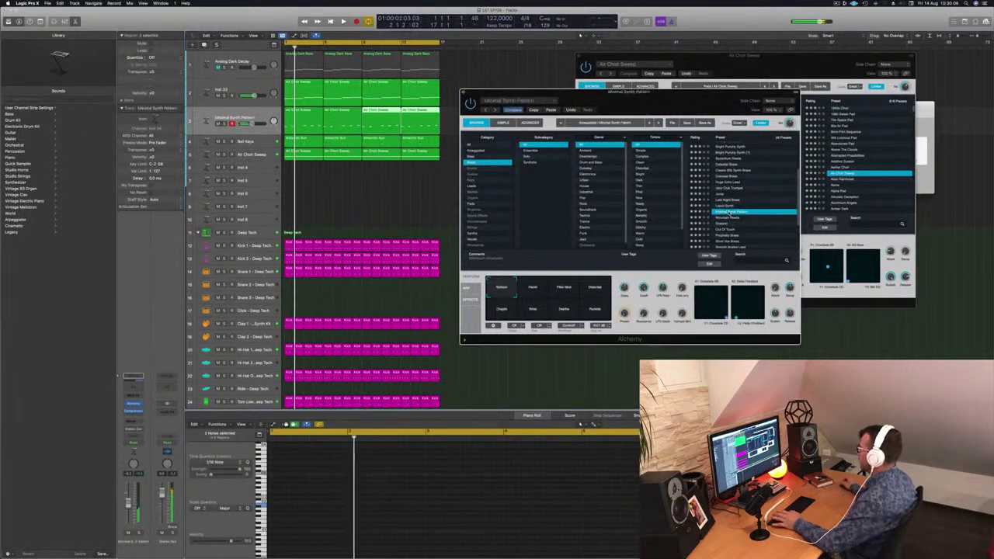
{"action": "scroll", "coordinate": [732, 205], "scroll_direction": "up", "scroll_amount": 4}
{"action": "left_click", "coordinate": [728, 178]}
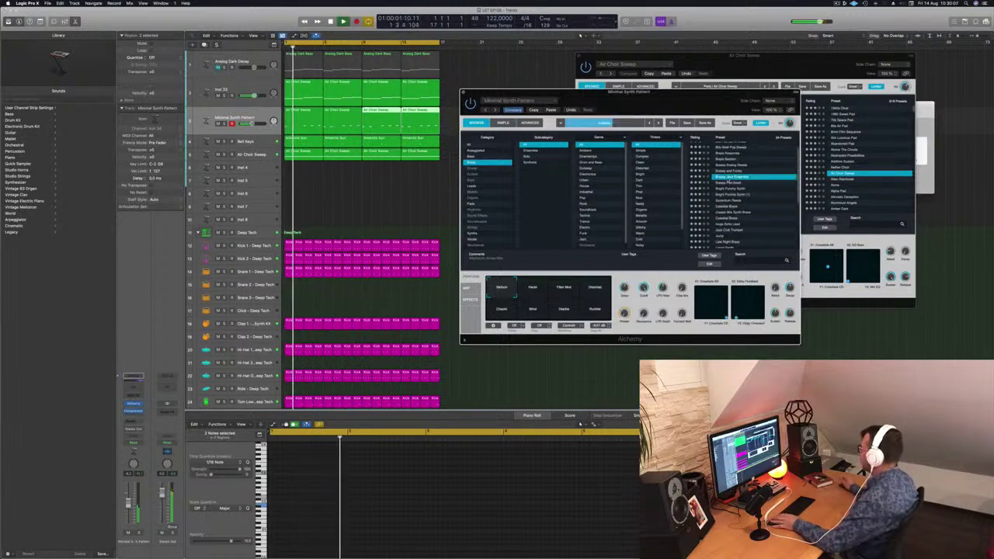
{"action": "key", "text": "space"}
{"action": "key", "text": "space"}
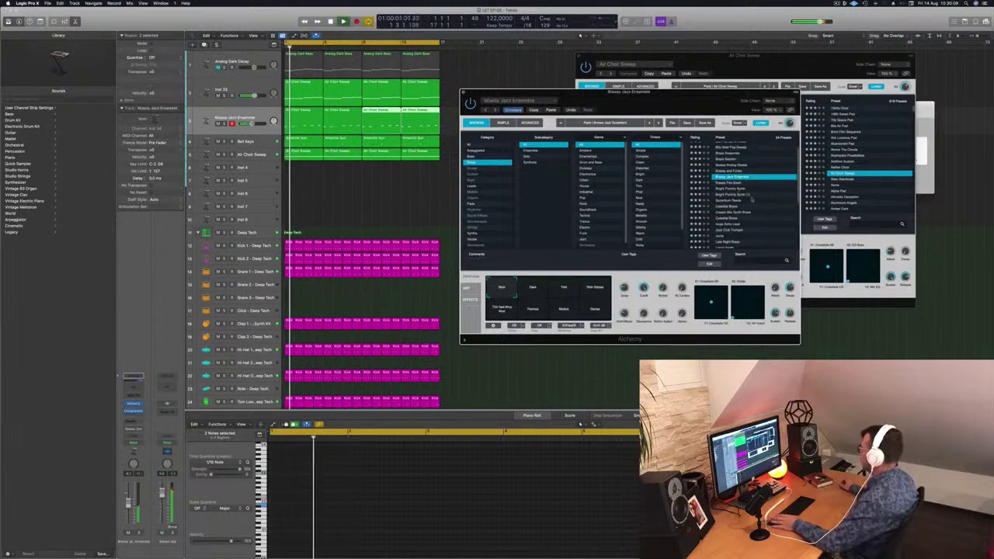
{"action": "scroll", "coordinate": [745, 194], "scroll_direction": "up", "scroll_amount": 1}
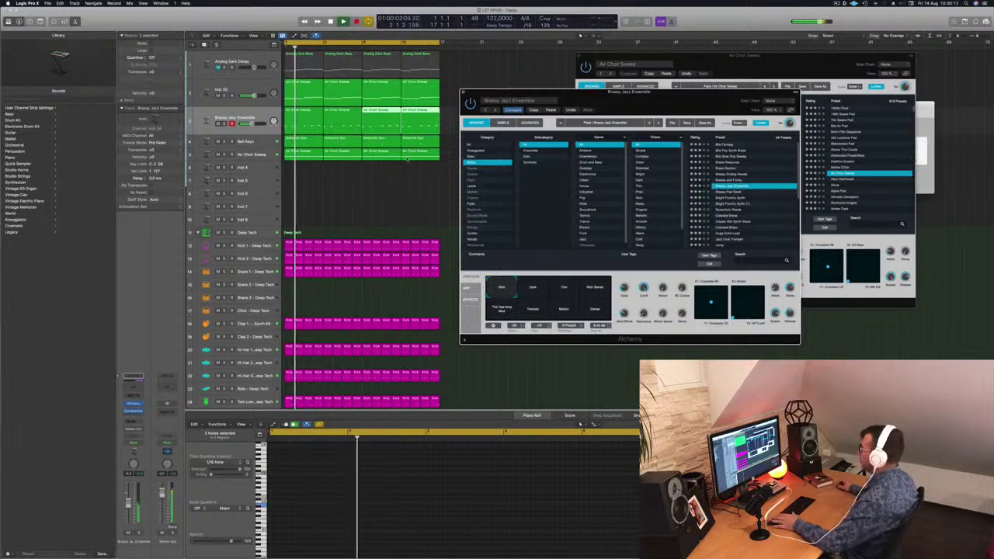
{"action": "mouse_move", "coordinate": [649, 102]}
{"action": "left_mouse_down"}
{"action": "mouse_move", "coordinate": [642, 114]}
{"action": "mouse_move", "coordinate": [667, 119]}
{"action": "mouse_move", "coordinate": [653, 118]}
{"action": "left_mouse_up"}
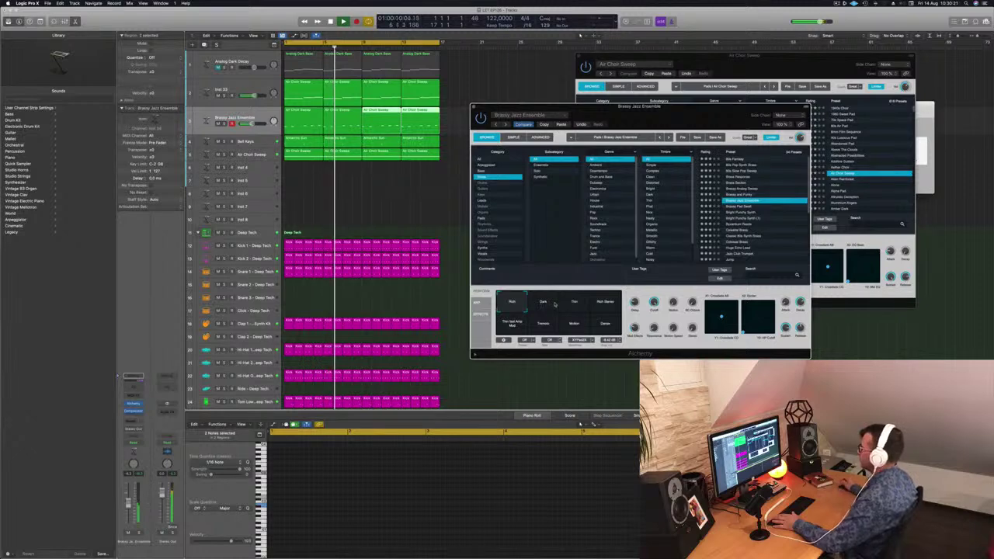
Audition the Dark and Thin variations of Brassy Jazz Ensemble, return to Rich and move the plug-in window slightly
{"action": "left_click", "coordinate": [554, 304]}
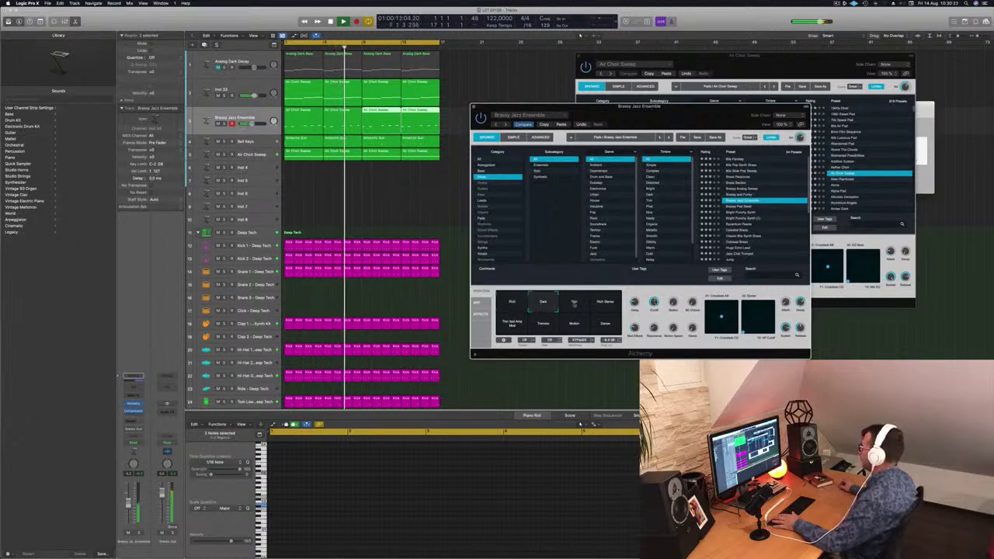
{"action": "left_click", "coordinate": [584, 304]}
{"action": "left_click", "coordinate": [511, 304]}
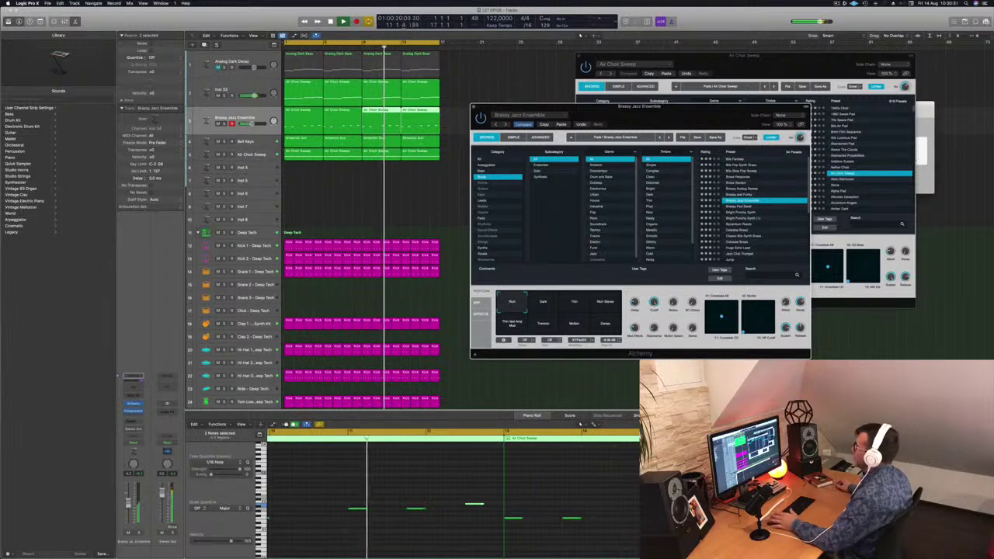
{"action": "mouse_move", "coordinate": [659, 105]}
{"action": "left_mouse_down"}
{"action": "mouse_move", "coordinate": [652, 69]}
{"action": "mouse_move", "coordinate": [678, 81]}
{"action": "mouse_move", "coordinate": [651, 94]}
{"action": "left_mouse_up"}
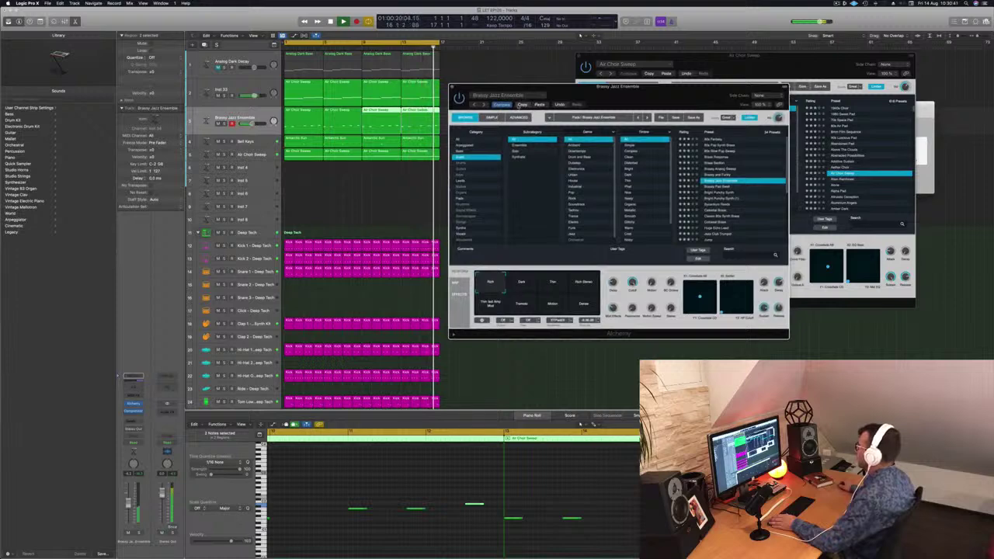
Audition the brass presets from Brassy Pad Swell onward during playback and load Colossal Brass on the duplicated track
{"action": "left_click", "coordinate": [718, 187]}
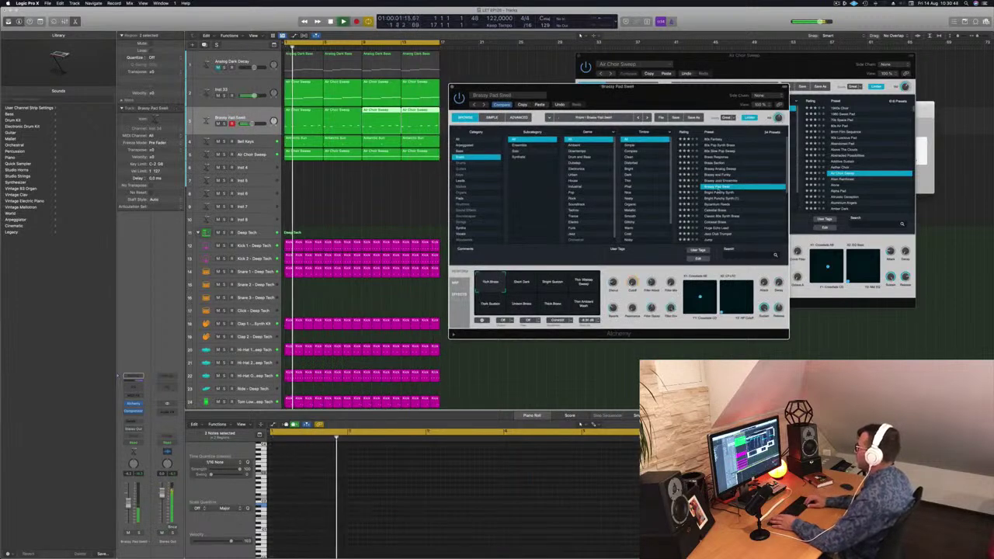
{"action": "key", "text": "Down"}
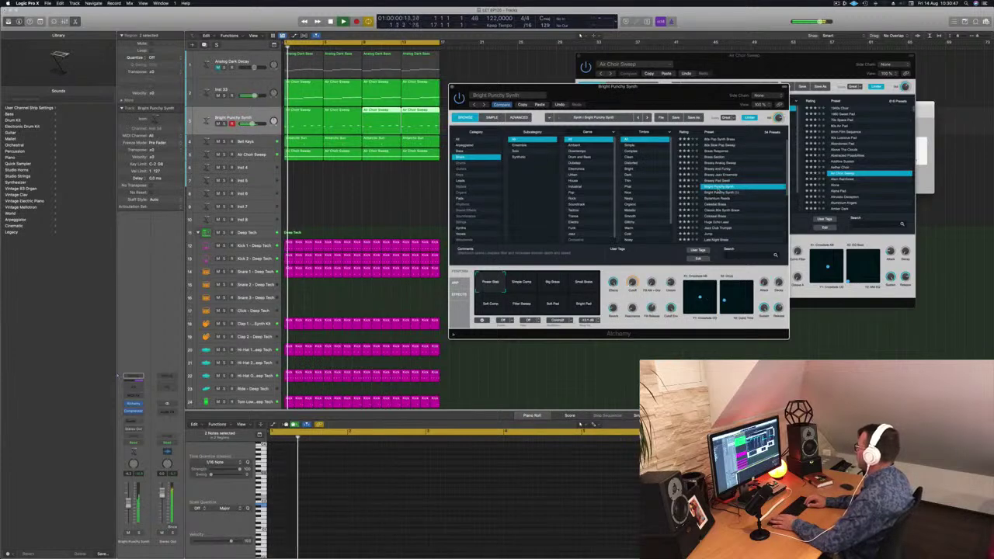
{"action": "key", "text": "Down"}
{"action": "key", "text": "Down"}
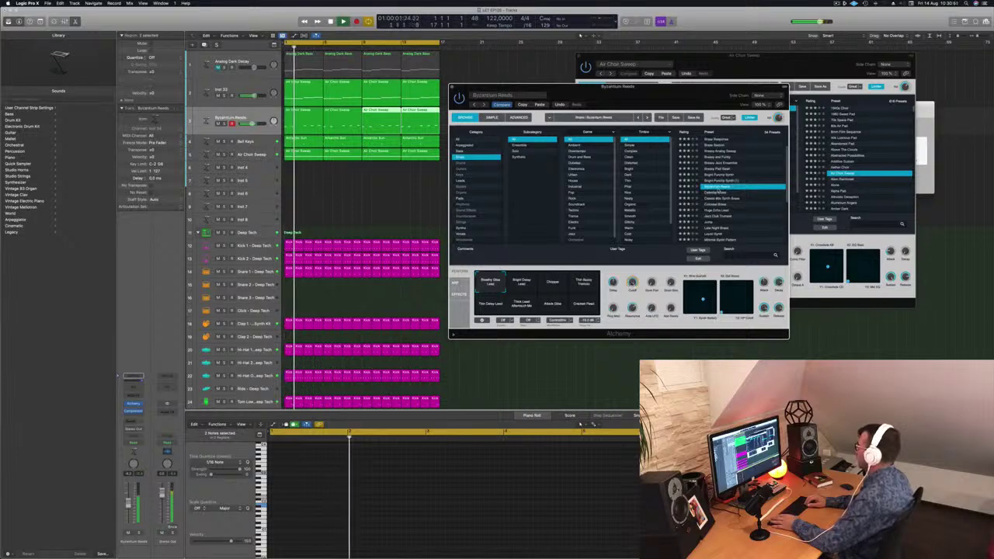
{"action": "key", "text": "Down"}
{"action": "key", "text": "Down"}
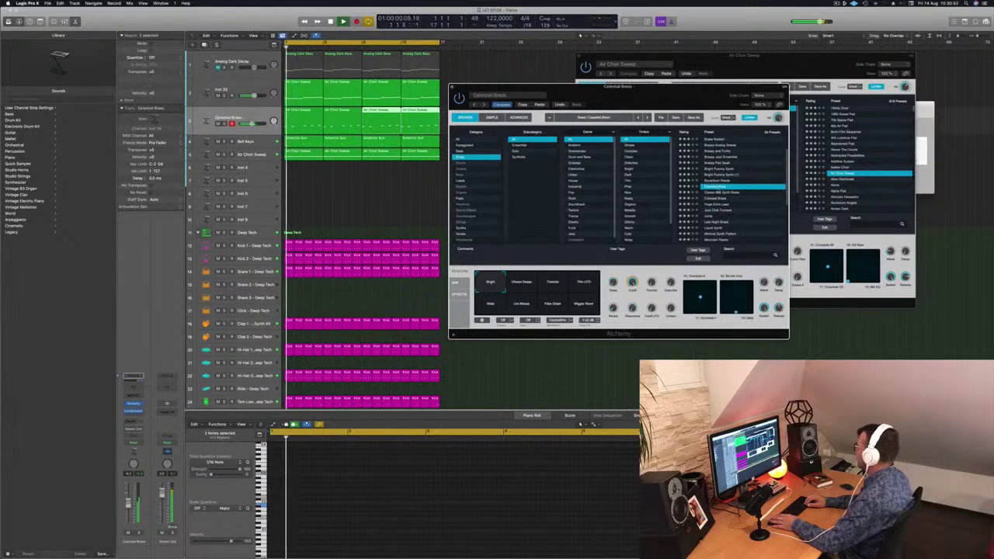
{"action": "key", "text": "Down"}
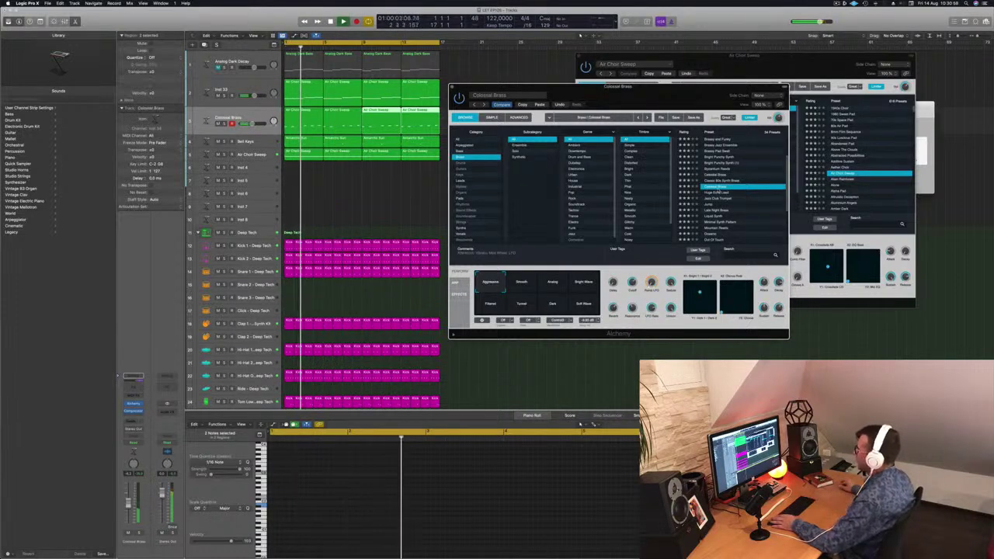
Audition Colossal Brass's Smooth, Analog, Bright Wave, Filtered and Tunnel variations, choose Dark and close its plug-in window
{"action": "left_click", "coordinate": [522, 285]}
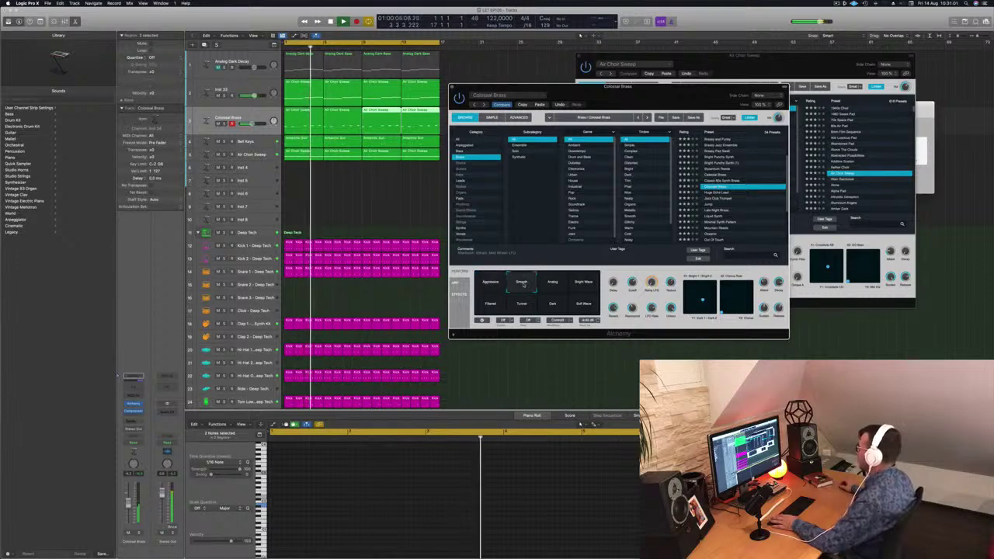
{"action": "left_click", "coordinate": [559, 284]}
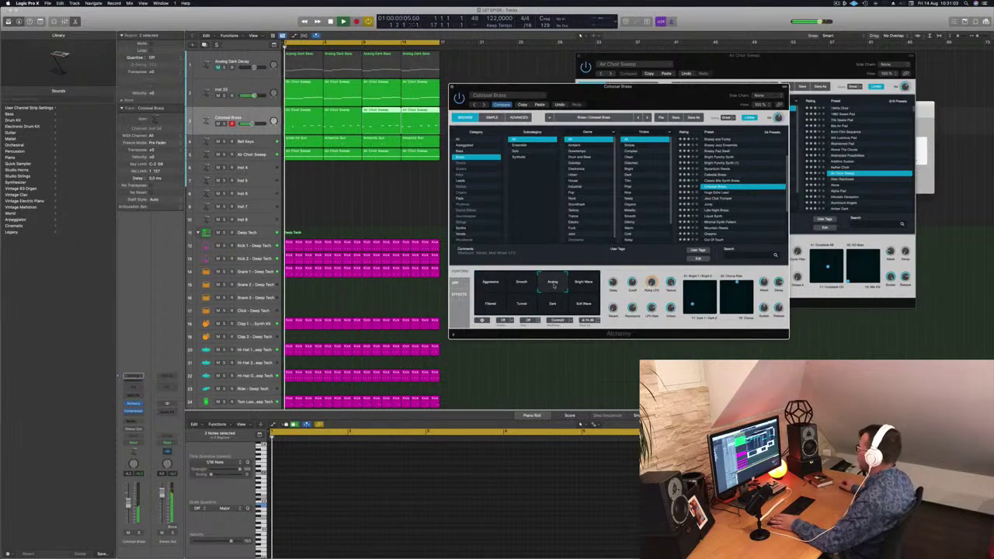
{"action": "left_click", "coordinate": [584, 284]}
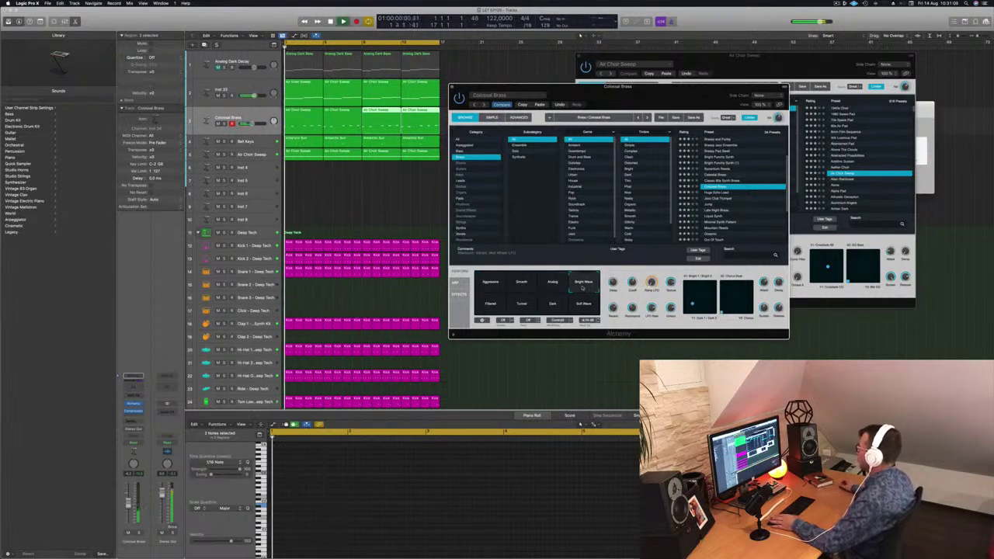
{"action": "left_click", "coordinate": [489, 306]}
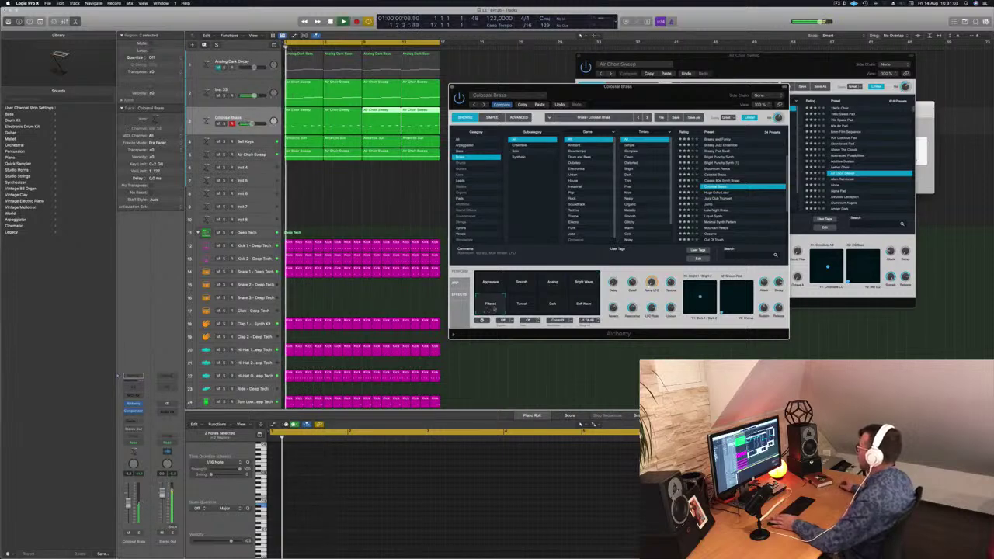
{"action": "left_click", "coordinate": [522, 305]}
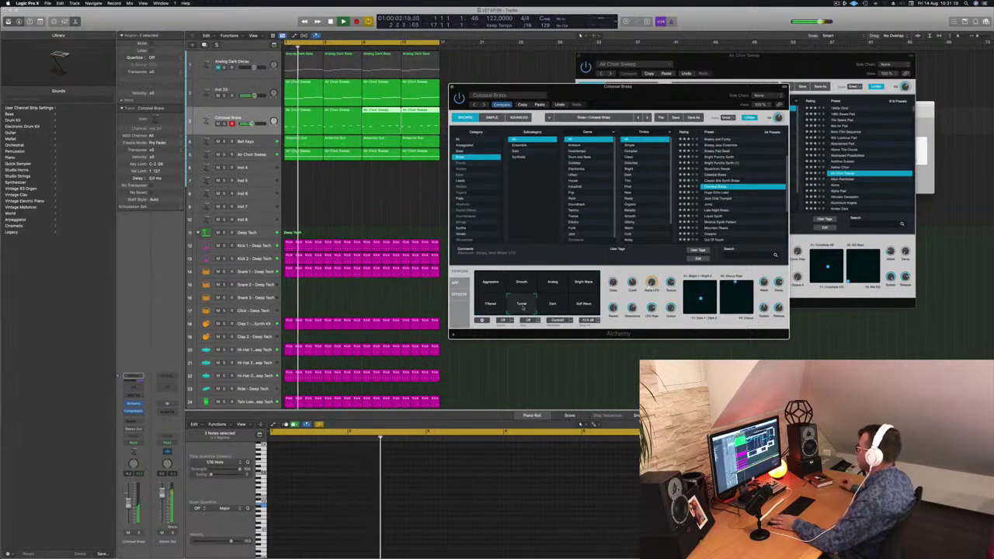
{"action": "left_click", "coordinate": [554, 306]}
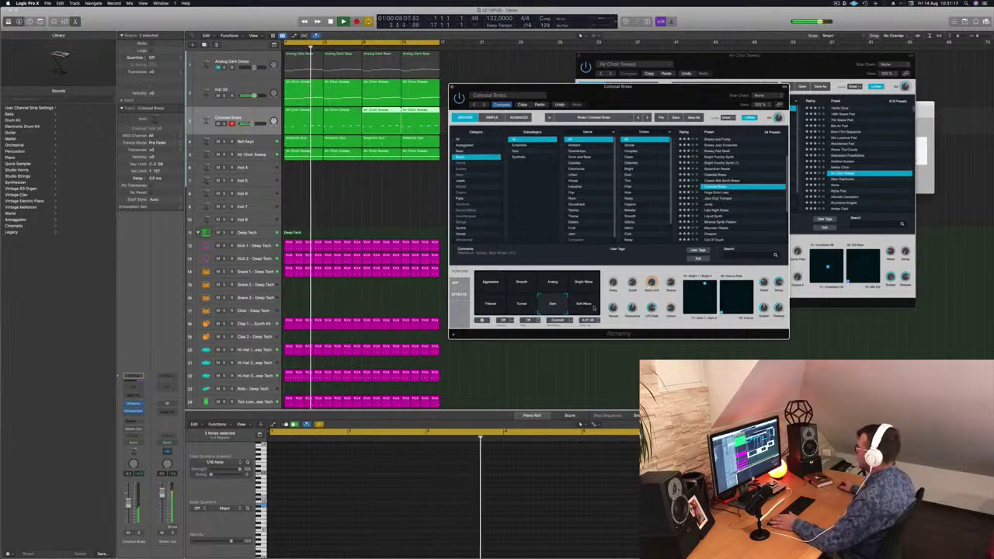
{"action": "left_click_drag", "start_coordinate": [641, 99], "coordinate": [561, 152]}
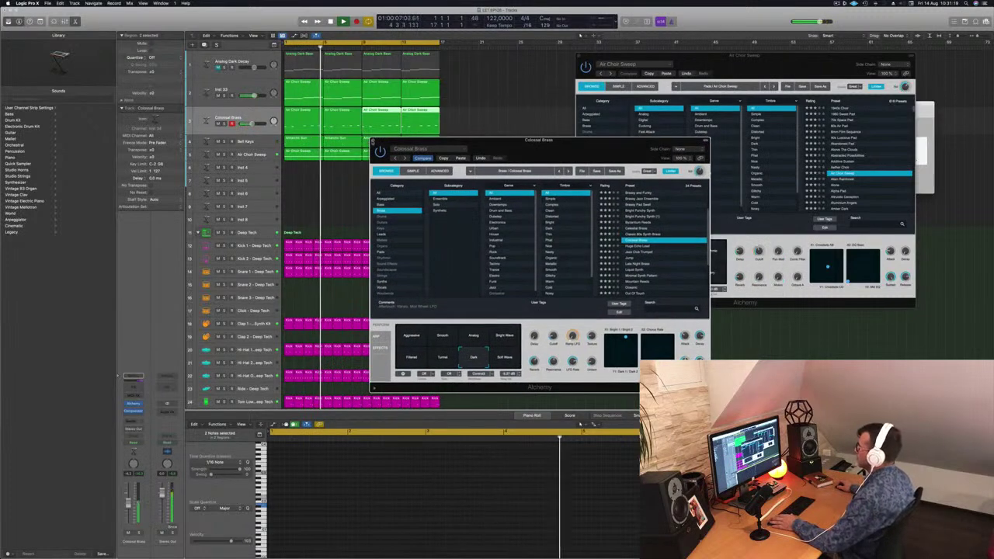
{"action": "key", "text": "super+w"}
Copy the first Air Choir Sweep region from track 5 to the start of Inst 4 and select the Inst 4 track
{"action": "left_click", "coordinate": [313, 192]}
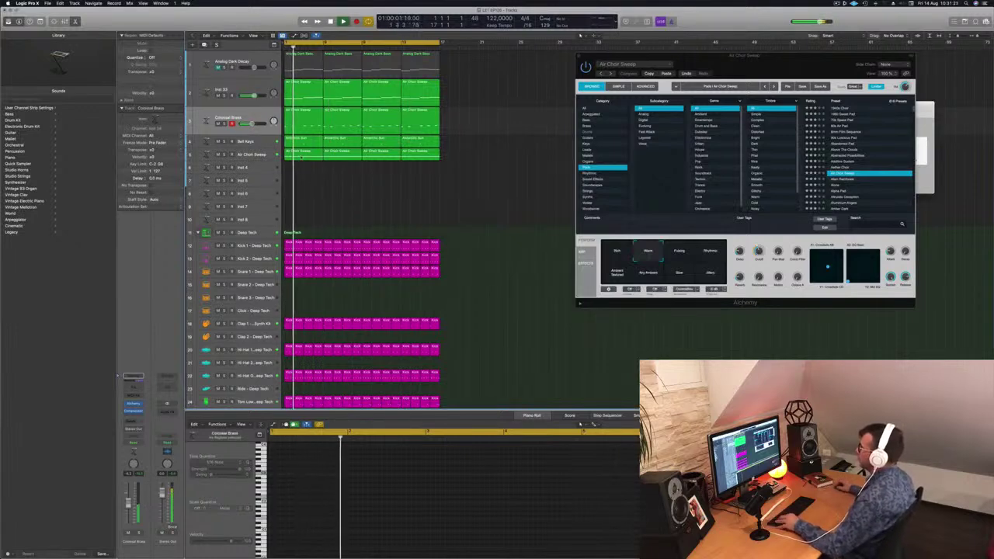
{"action": "left_click", "coordinate": [303, 150]}
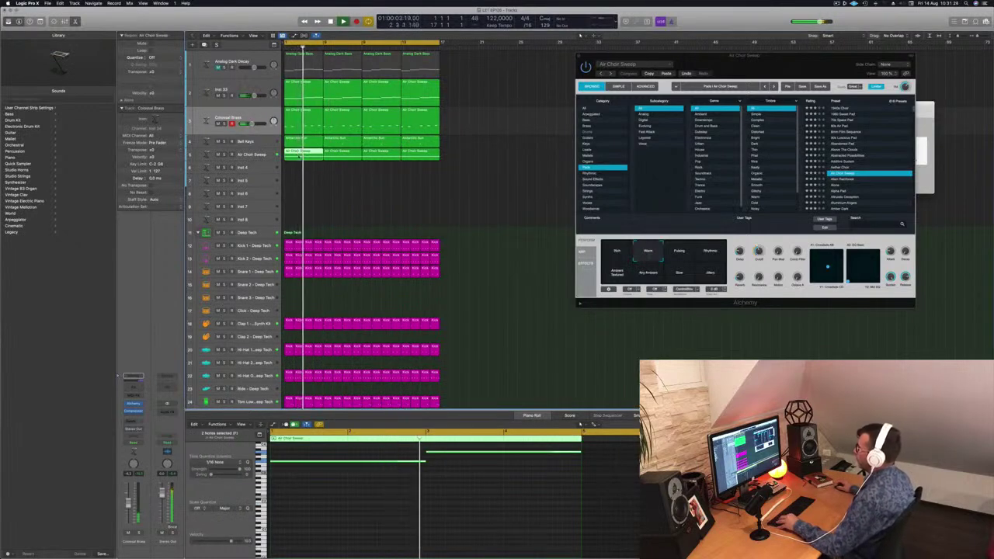
{"action": "left_click_drag", "start_coordinate": [299, 154], "coordinate": [301, 165]}
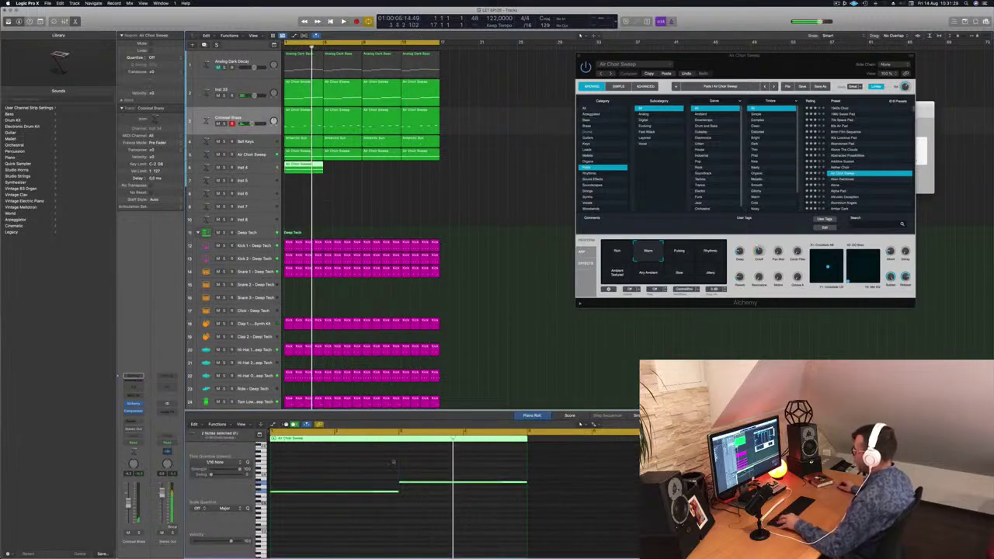
{"action": "left_click", "coordinate": [449, 197]}
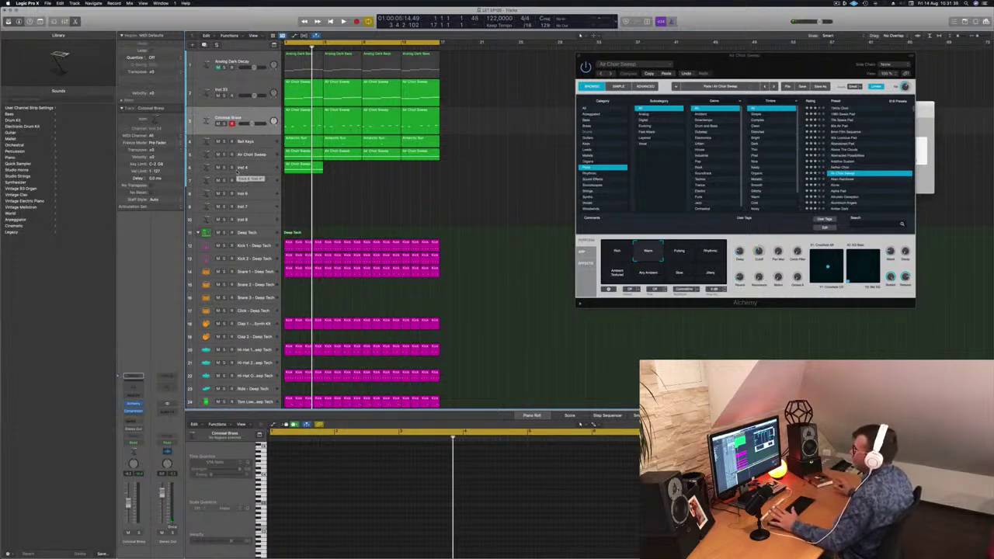
{"action": "left_click", "coordinate": [257, 168]}
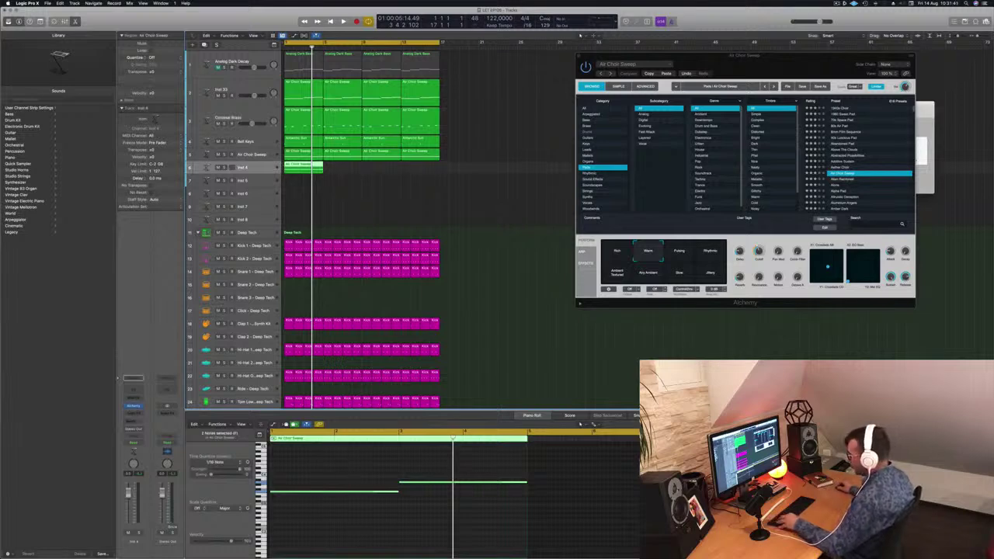
Duplicate both long notes of the Inst 4 region one octave lower, keeping the original notes
{"action": "left_click_drag", "start_coordinate": [330, 473], "coordinate": [453, 535]}
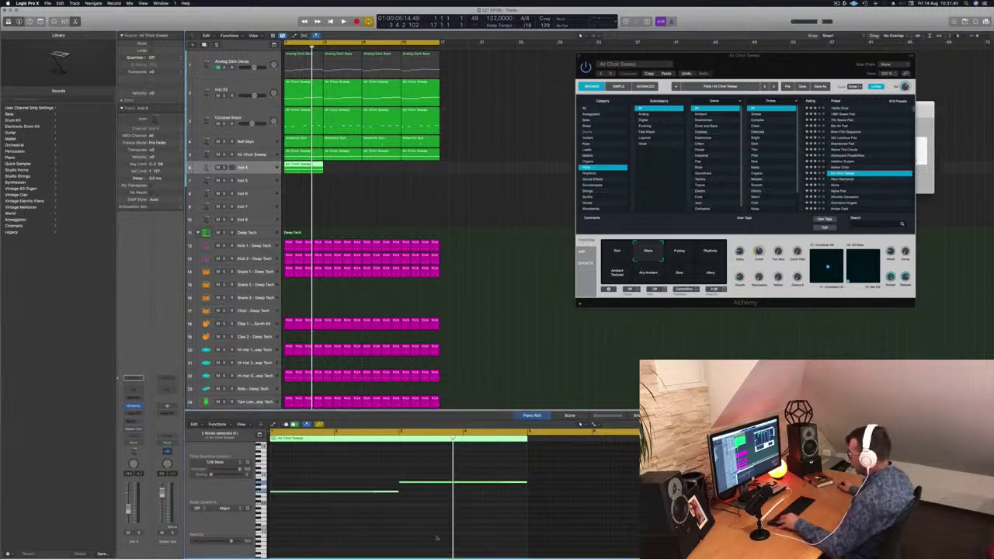
{"action": "scroll", "coordinate": [357, 500], "scroll_direction": "up", "scroll_amount": 2}
{"action": "scroll", "coordinate": [326, 511], "scroll_direction": "down", "scroll_amount": 3}
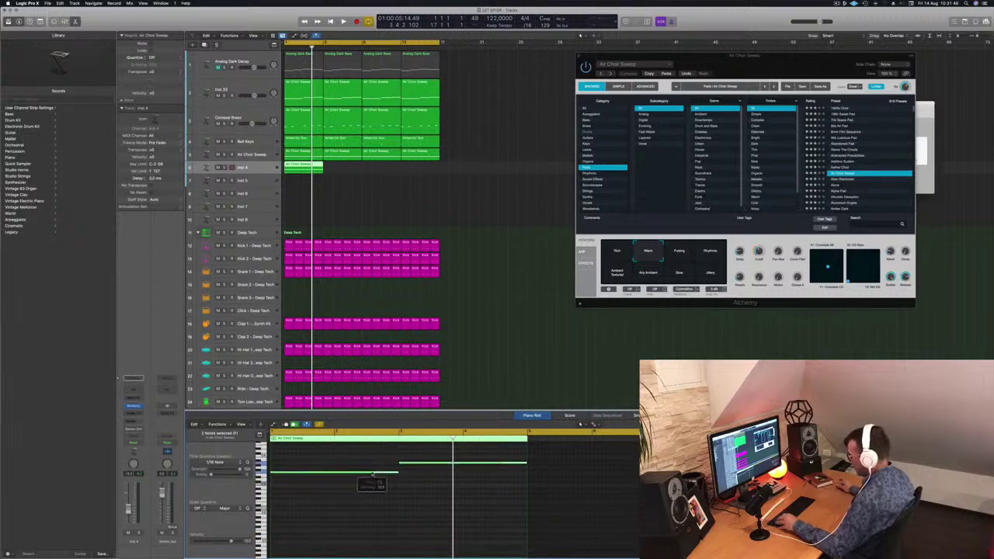
{"action": "left_click_drag", "start_coordinate": [373, 473], "coordinate": [370, 505]}
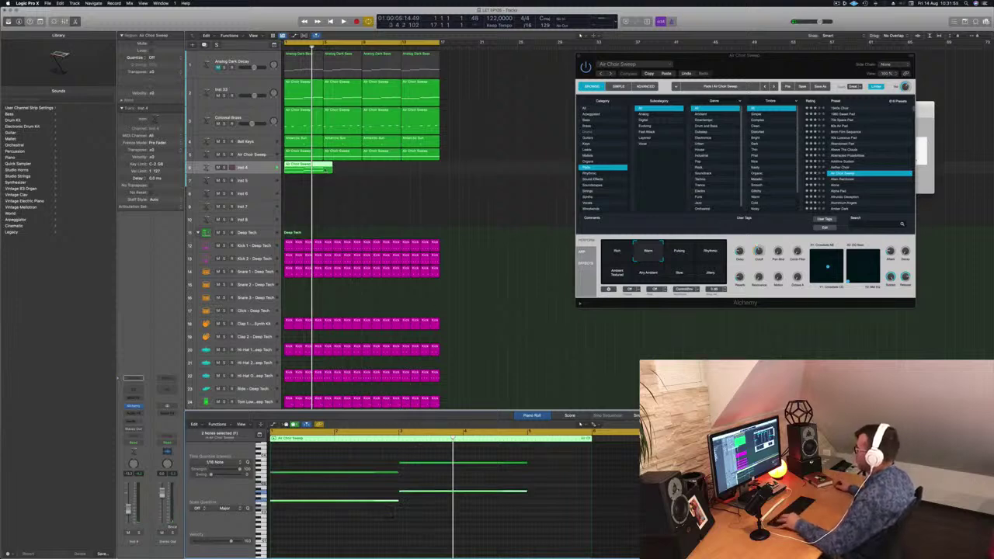
Split the Inst 4 region at bar 5 with the Split option for overlapping notes and delete the excess part
{"action": "double_click", "coordinate": [324, 169]}
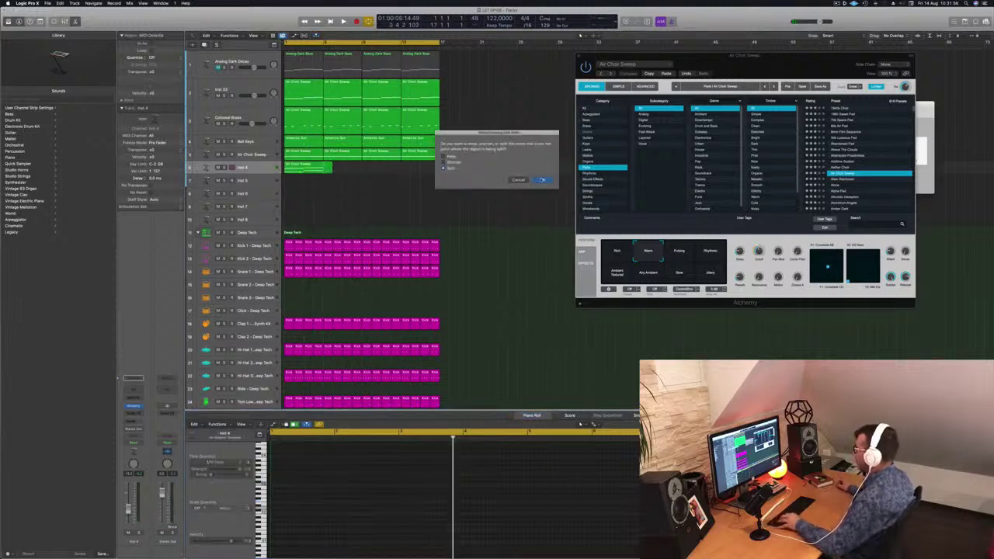
{"action": "left_click", "coordinate": [542, 180]}
{"action": "key", "text": "Delete"}
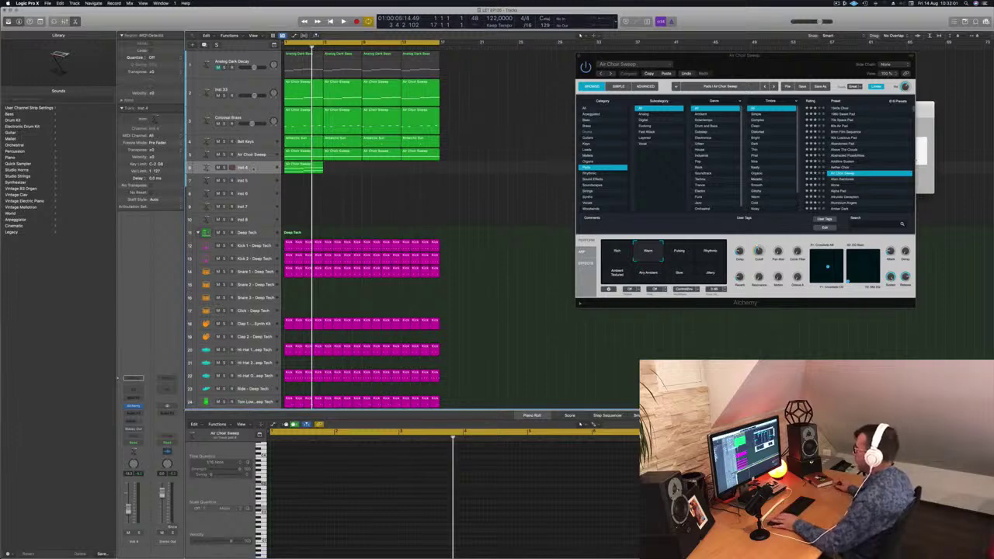
Show the Arpeggiated presets in the Air Choir Sweep plug-in window and copy the Inst 4 region through bar 16
{"action": "left_click", "coordinate": [253, 168]}
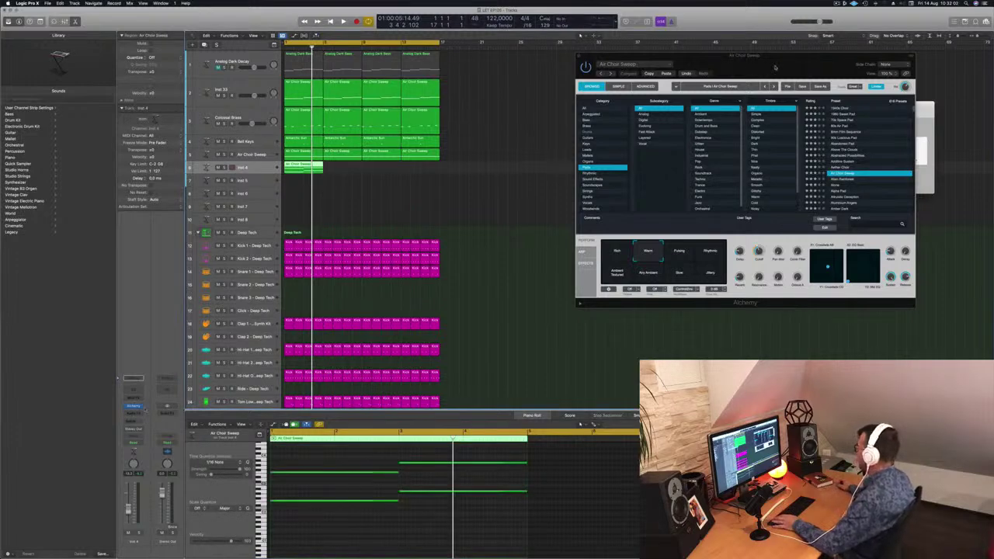
{"action": "left_click_drag", "start_coordinate": [774, 68], "coordinate": [663, 97]}
{"action": "left_click", "coordinate": [483, 145]}
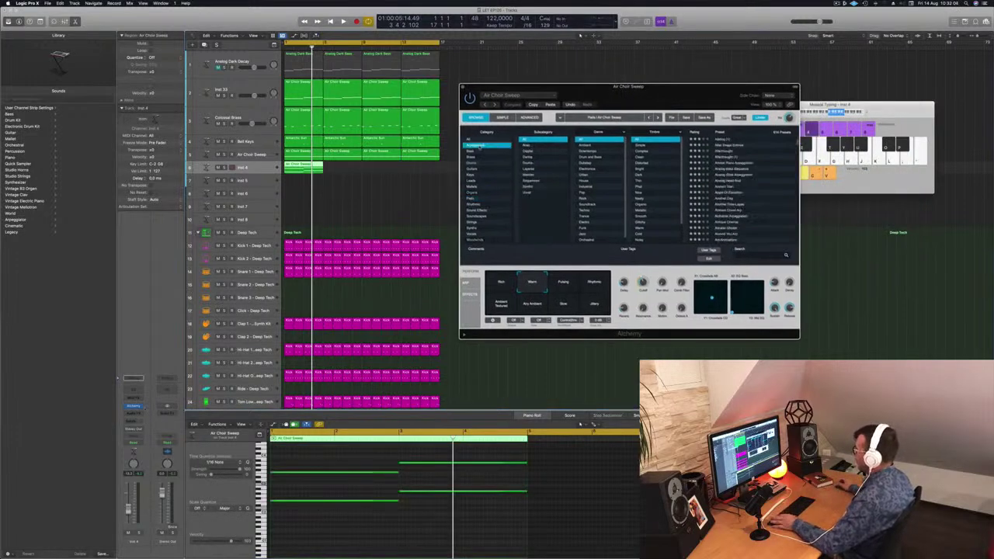
{"action": "left_click", "coordinate": [315, 165]}
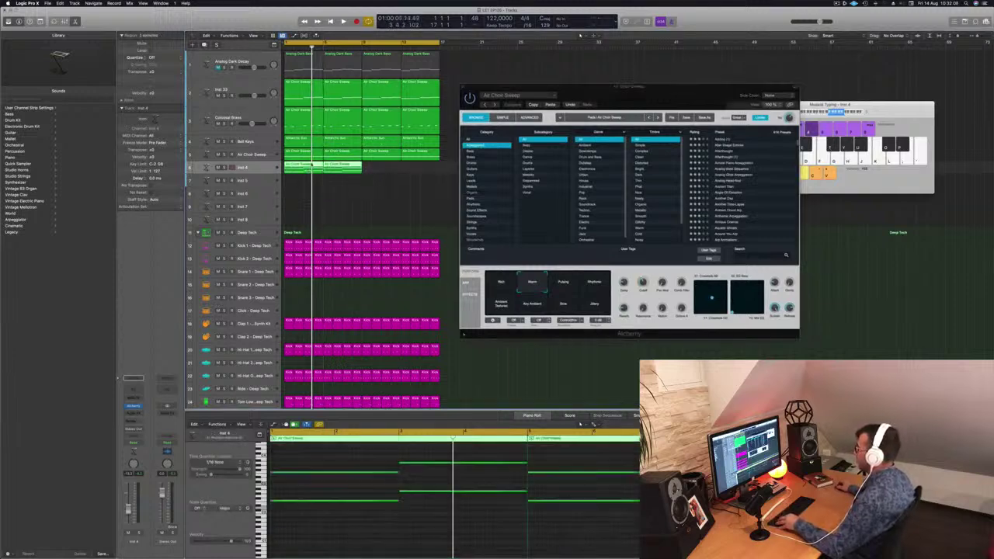
{"action": "left_click_drag", "start_coordinate": [327, 164], "coordinate": [389, 167]}
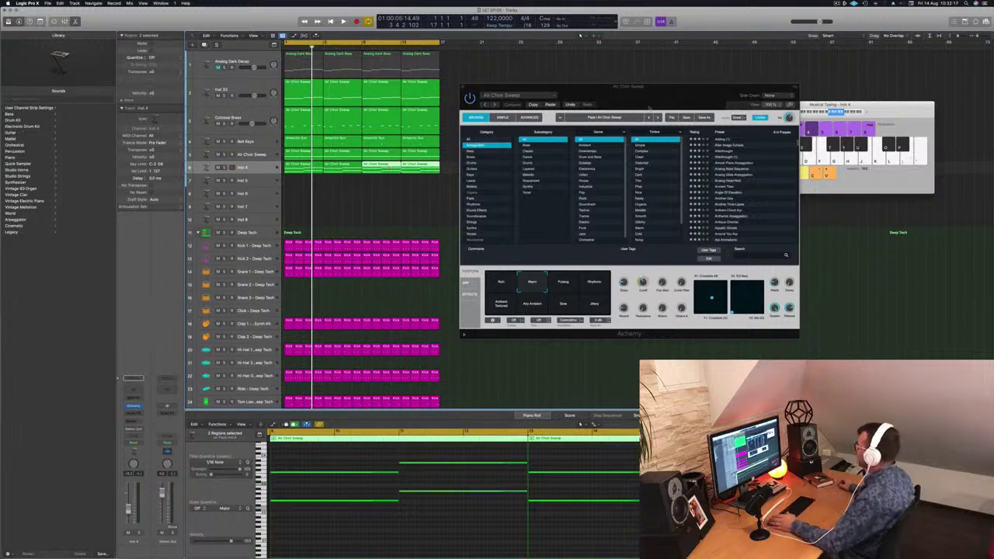
Load the Ancient Titan preset in the open Alchemy window, listen to the playback and select the Inst 4 track with its regions
{"action": "left_click_drag", "start_coordinate": [672, 97], "coordinate": [668, 96]}
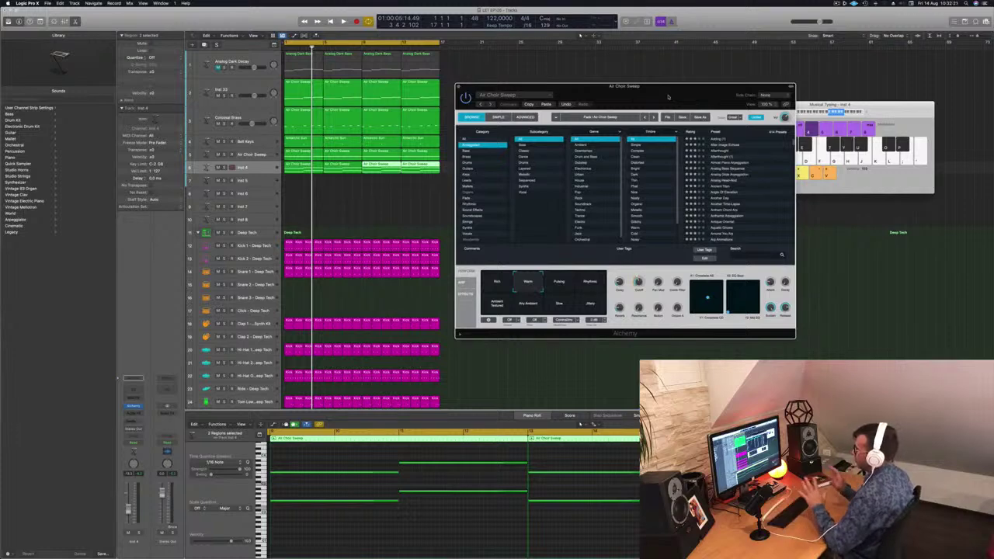
{"action": "left_click_drag", "start_coordinate": [668, 96], "coordinate": [662, 95]}
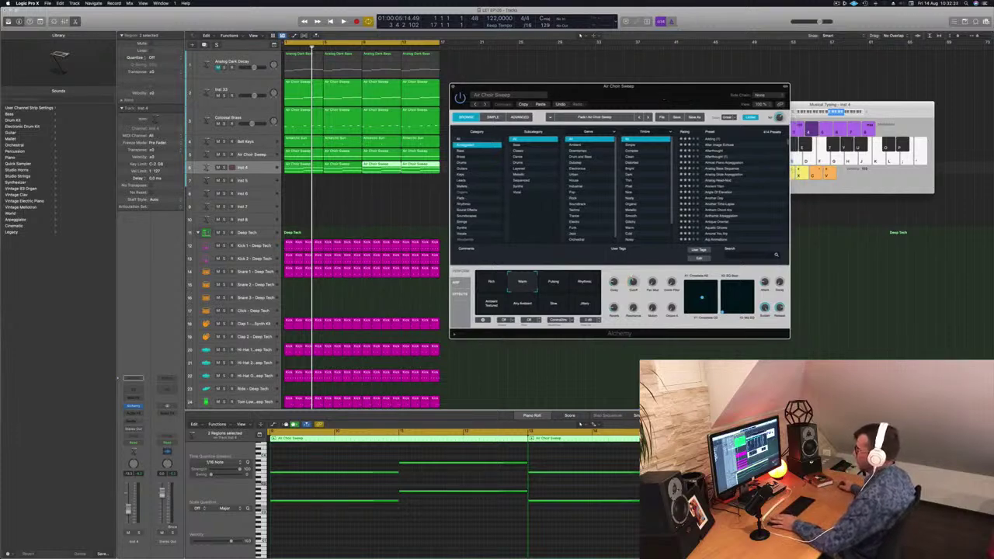
{"action": "left_click", "coordinate": [437, 320]}
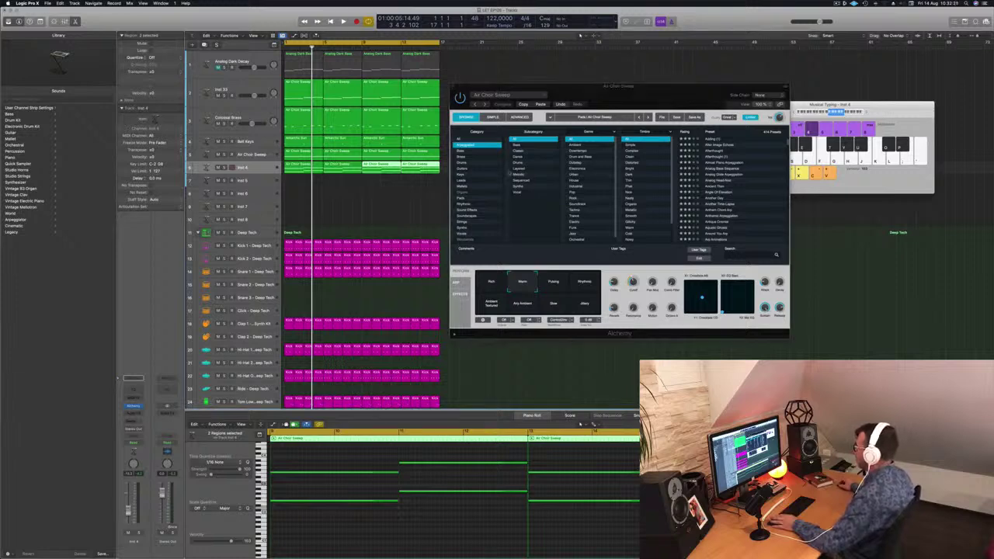
{"action": "left_click", "coordinate": [722, 187]}
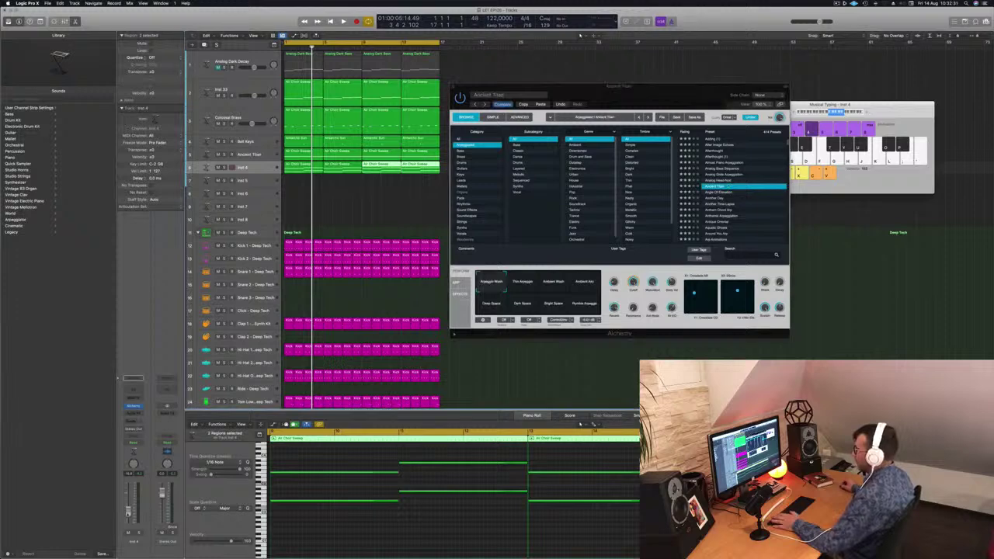
{"action": "key", "text": "space"}
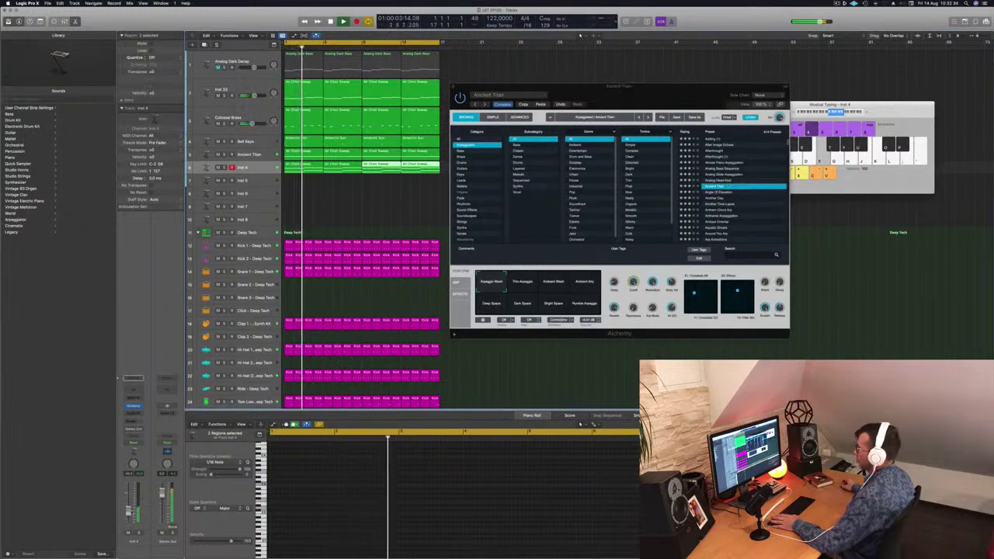
{"action": "left_click", "coordinate": [267, 168]}
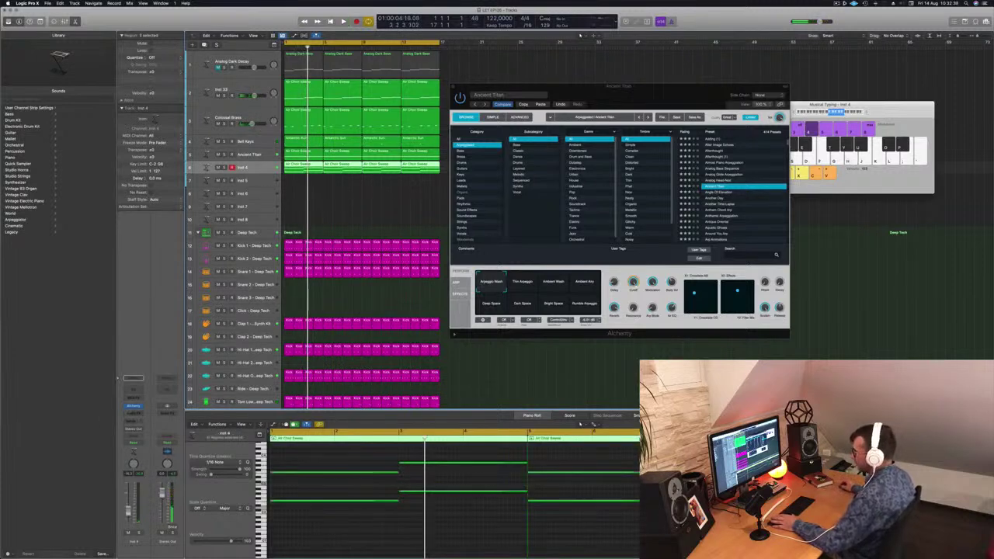
Open the Alchemy window of the Inst 4 track and listen to the track in solo and in the full mix
{"action": "left_click", "coordinate": [133, 407]}
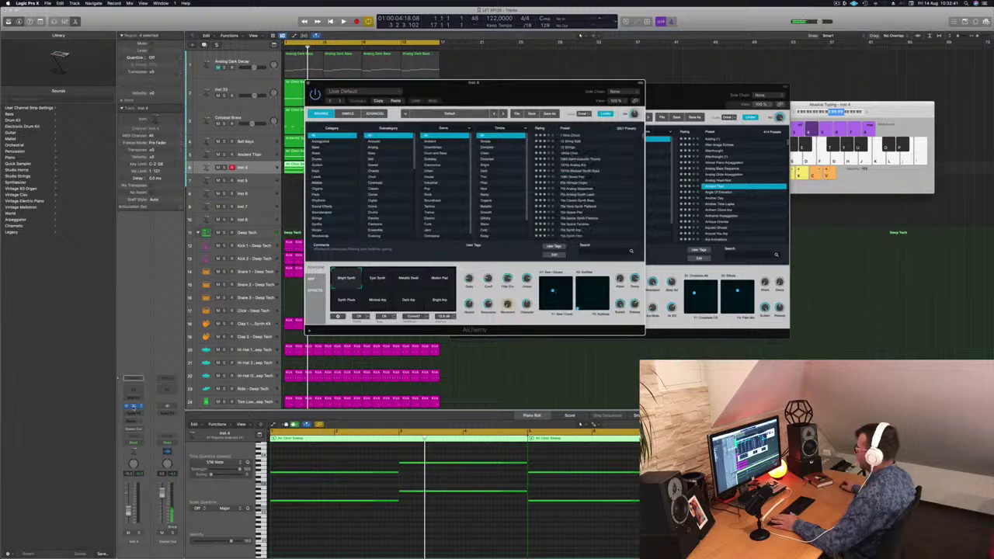
{"action": "key", "text": "space"}
{"action": "left_click_drag", "start_coordinate": [538, 93], "coordinate": [803, 167]}
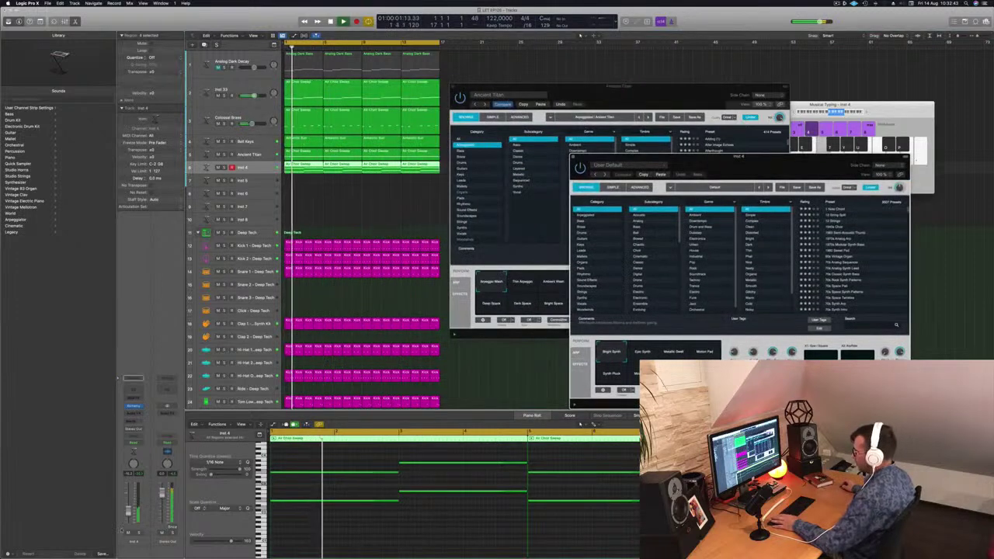
{"action": "key", "text": "s"}
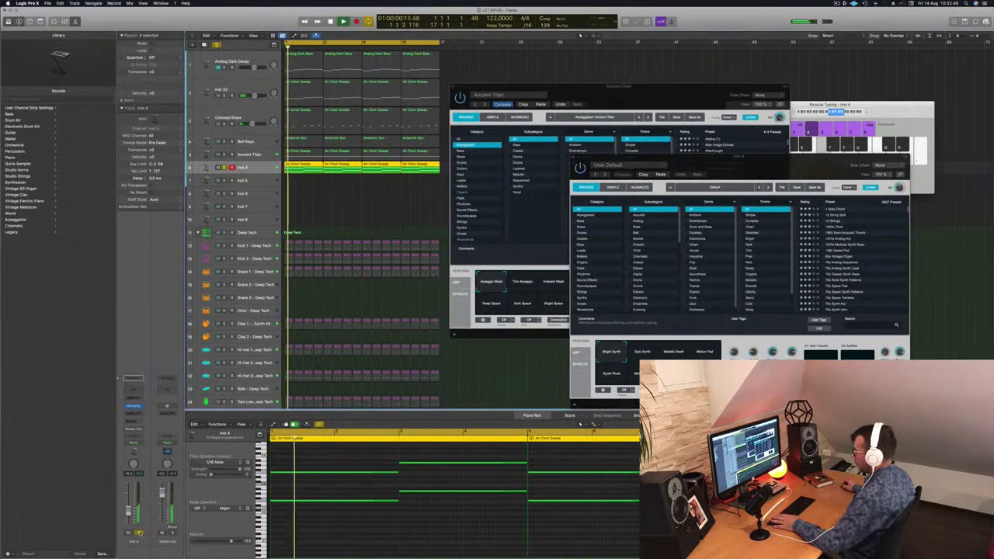
{"action": "key", "text": "s"}
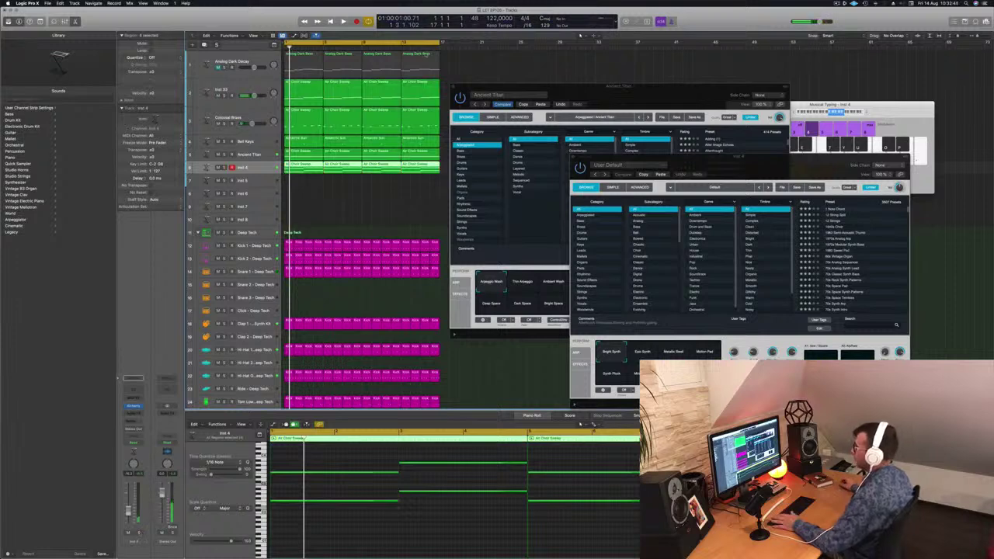
{"action": "left_click_drag", "start_coordinate": [707, 166], "coordinate": [881, 136]}
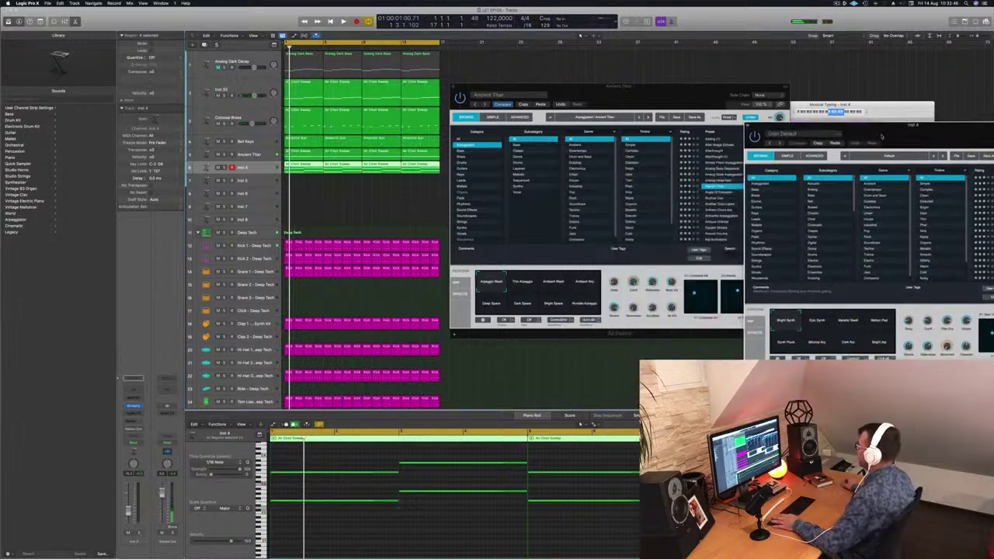
{"action": "left_click_drag", "start_coordinate": [674, 93], "coordinate": [669, 111]}
{"action": "key", "text": "space"}
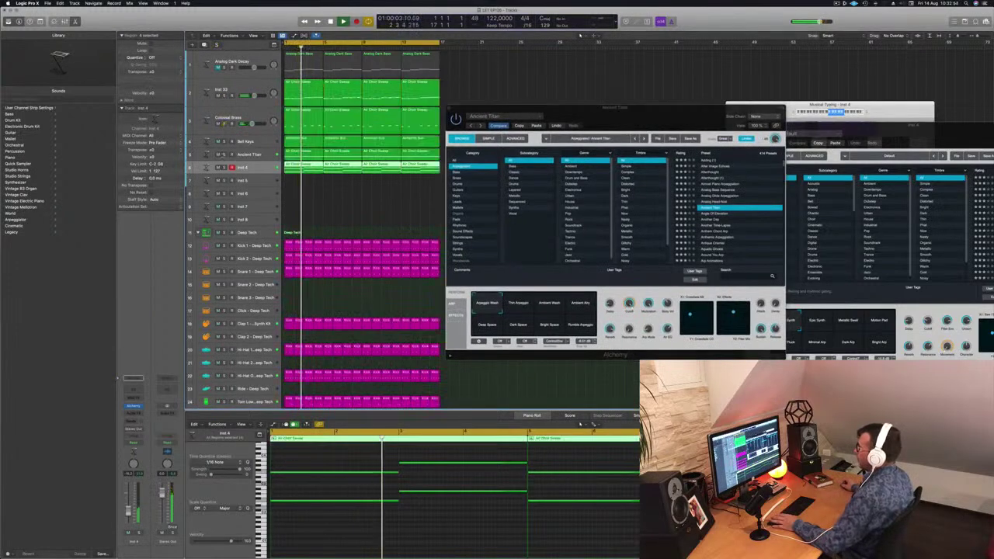
Duplicate the Ancient Titan track with its settings and undo the preset change in the original track's Alchemy back to Air Choir Sweep
{"action": "left_click", "coordinate": [265, 154]}
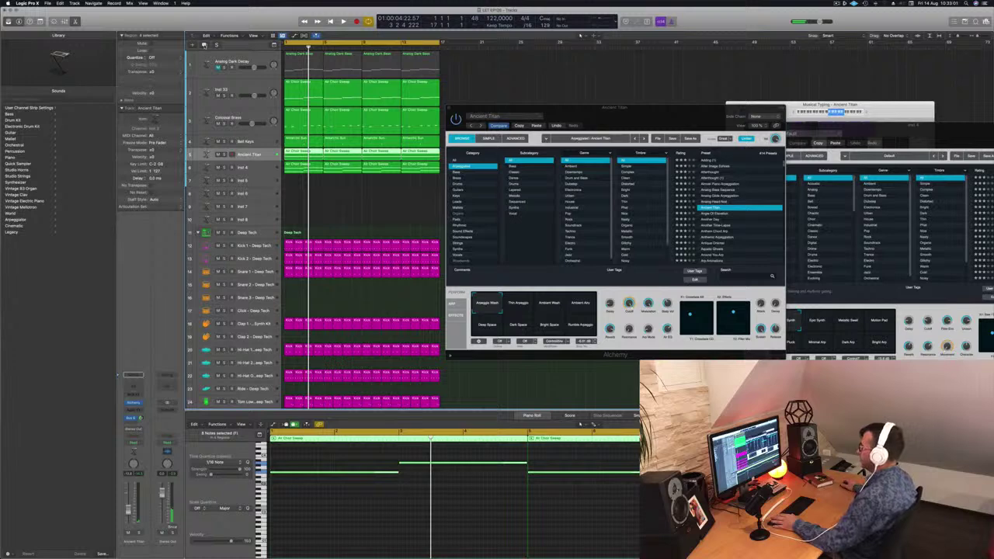
{"action": "key", "text": "super+d"}
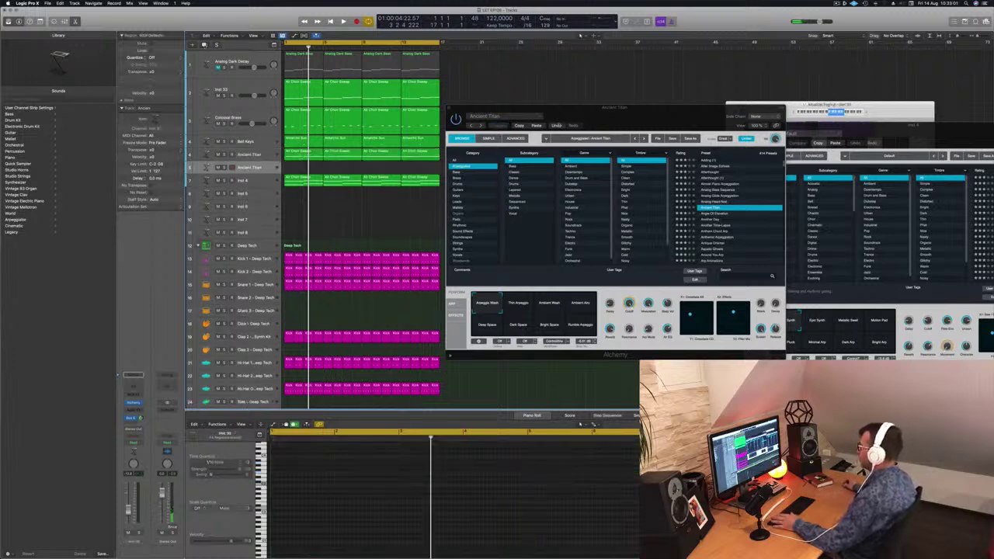
{"action": "left_click", "coordinate": [557, 125]}
Play the project and check the Air Choir Sweep track in solo and within the full mix
{"action": "key", "text": "space"}
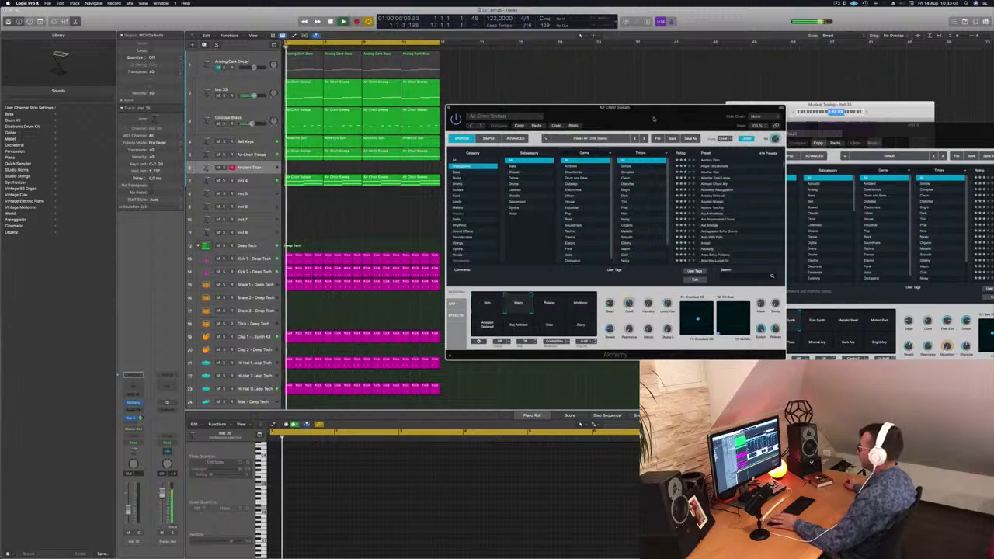
{"action": "left_click_drag", "start_coordinate": [651, 119], "coordinate": [622, 73]}
{"action": "left_click", "coordinate": [225, 155]}
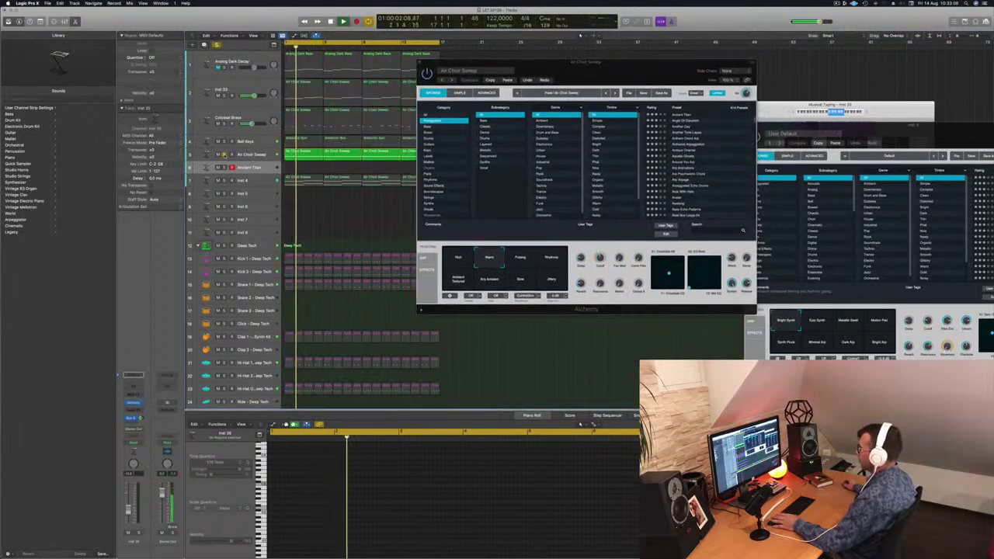
{"action": "left_click", "coordinate": [225, 155]}
{"action": "key", "text": "space"}
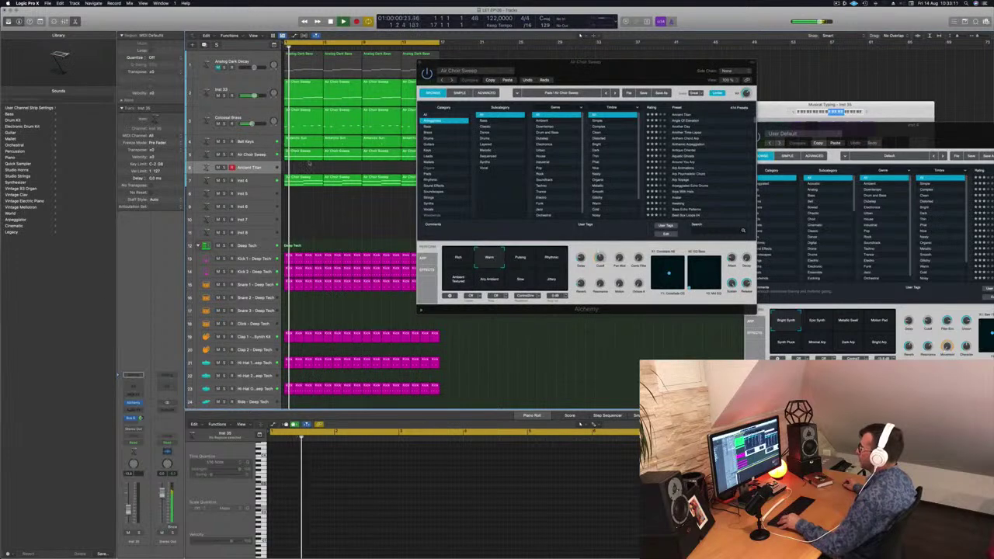
Copy the four regions of the Air Choir Sweep track onto the duplicated Ancient Titan track and close the Air Choir Sweep plug-in window
{"action": "left_click_drag", "start_coordinate": [588, 69], "coordinate": [785, 78]}
{"action": "left_click_drag", "start_coordinate": [454, 153], "coordinate": [304, 168]}
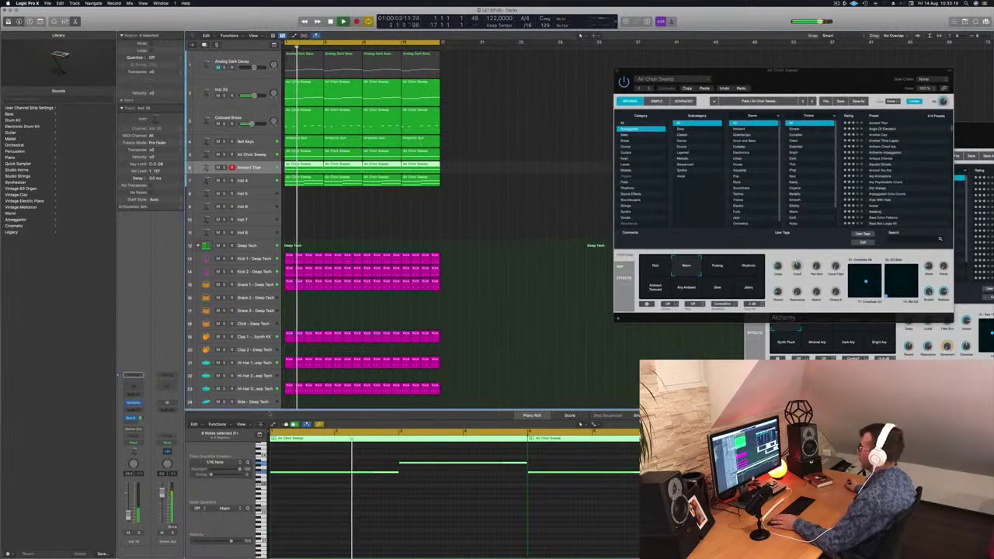
{"action": "left_click_drag", "start_coordinate": [822, 80], "coordinate": [423, 118]}
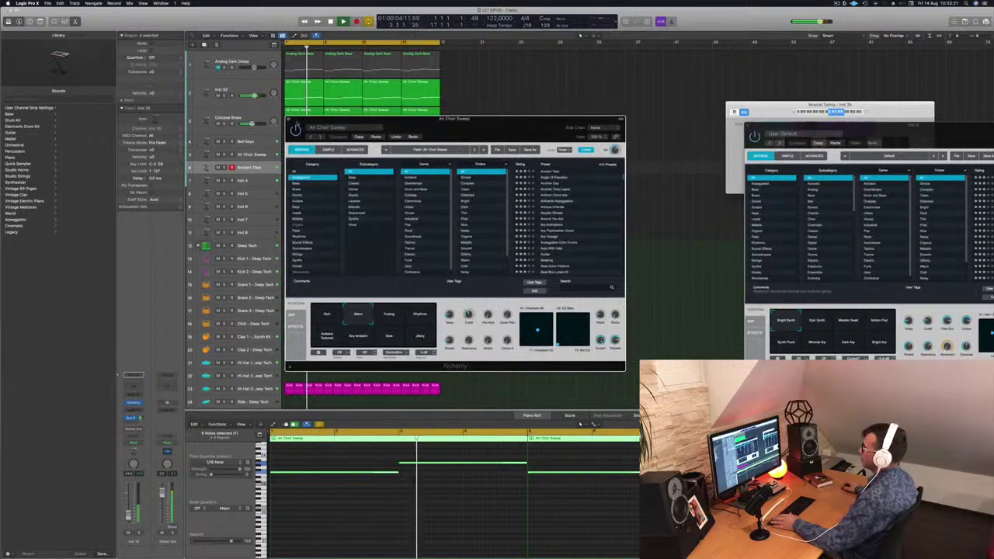
{"action": "left_click", "coordinate": [288, 119]}
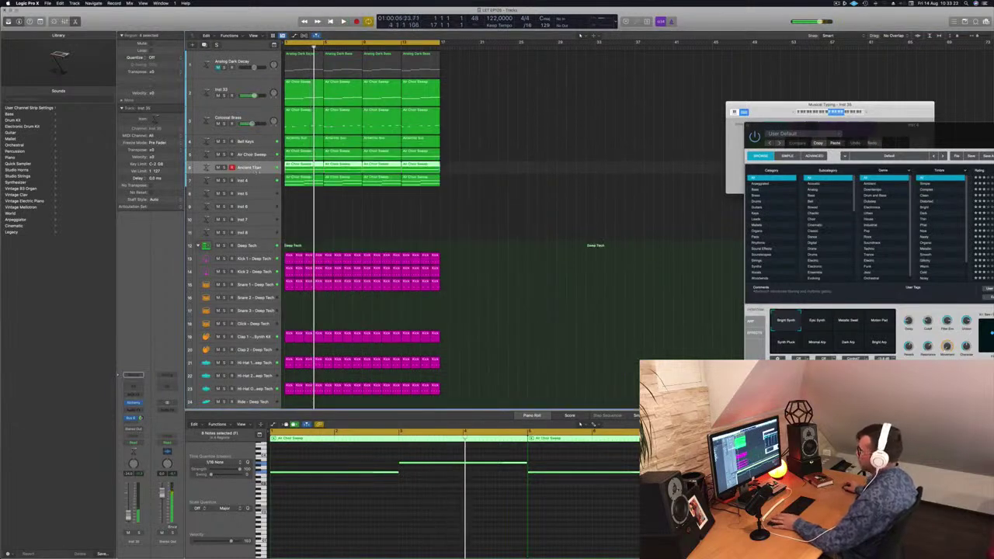
Enlarge the Ancient Titan track row and try the performance snapshots in its Alchemy window, ending on Deep Space
{"action": "left_click_drag", "start_coordinate": [256, 188], "coordinate": [256, 191]}
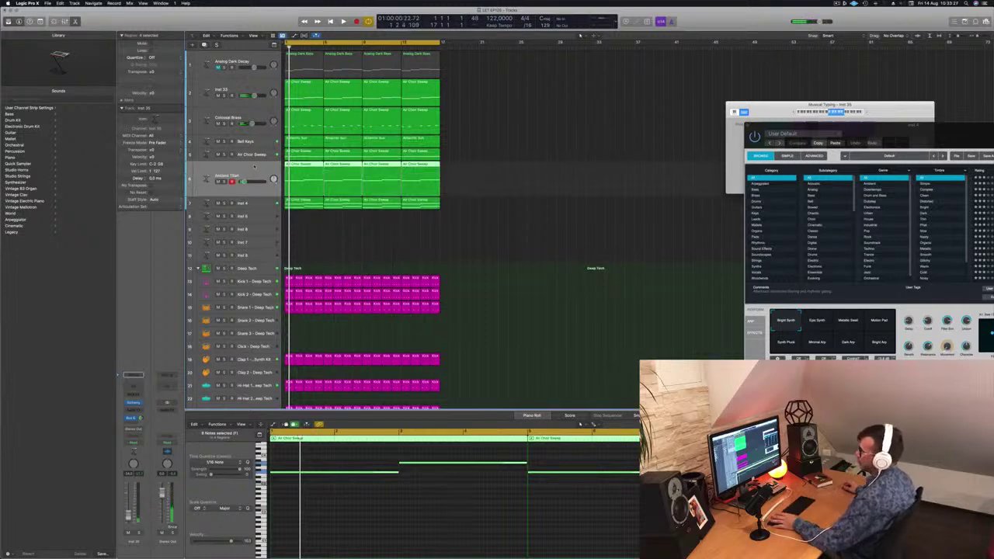
{"action": "left_click", "coordinate": [133, 403]}
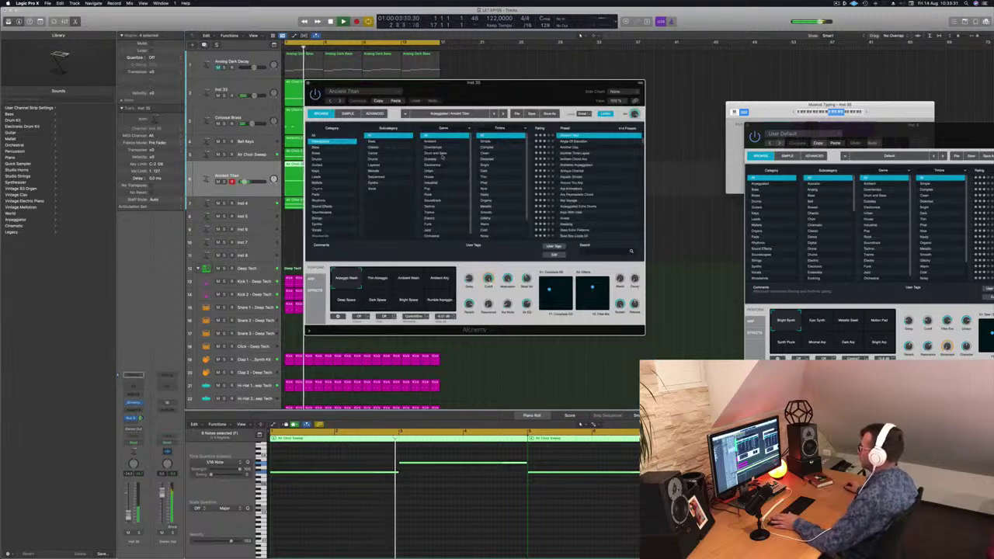
{"action": "left_click_drag", "start_coordinate": [490, 99], "coordinate": [656, 139]}
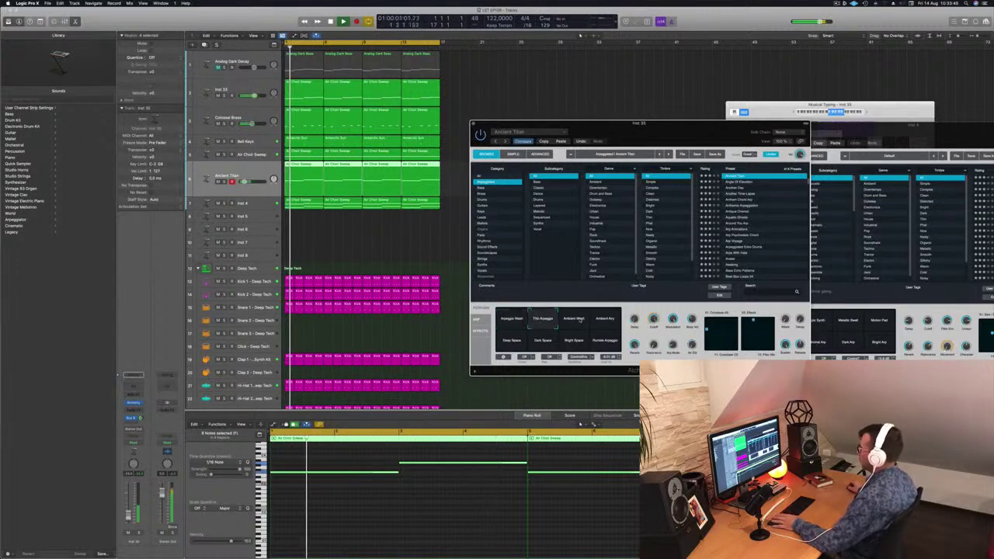
{"action": "left_click", "coordinate": [576, 320]}
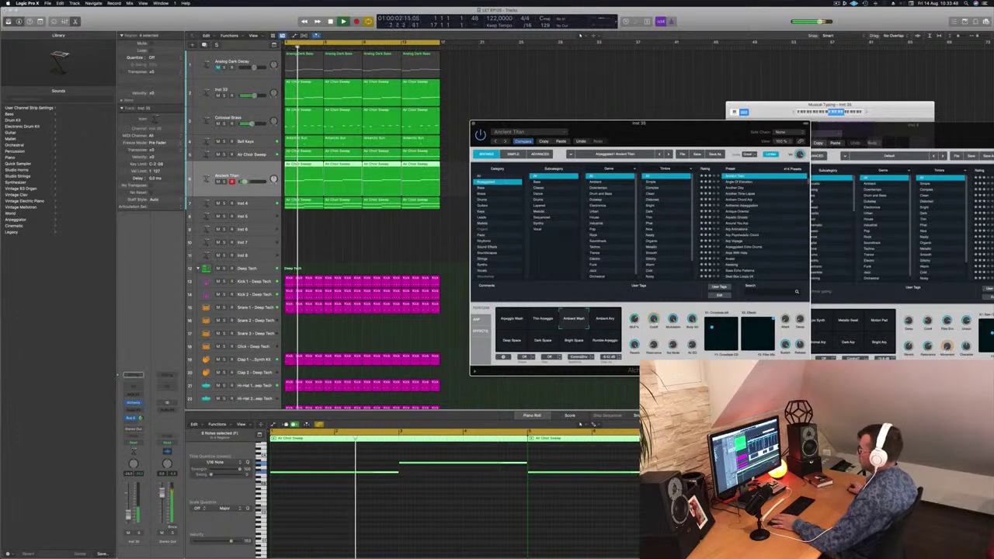
{"action": "left_click", "coordinate": [605, 319]}
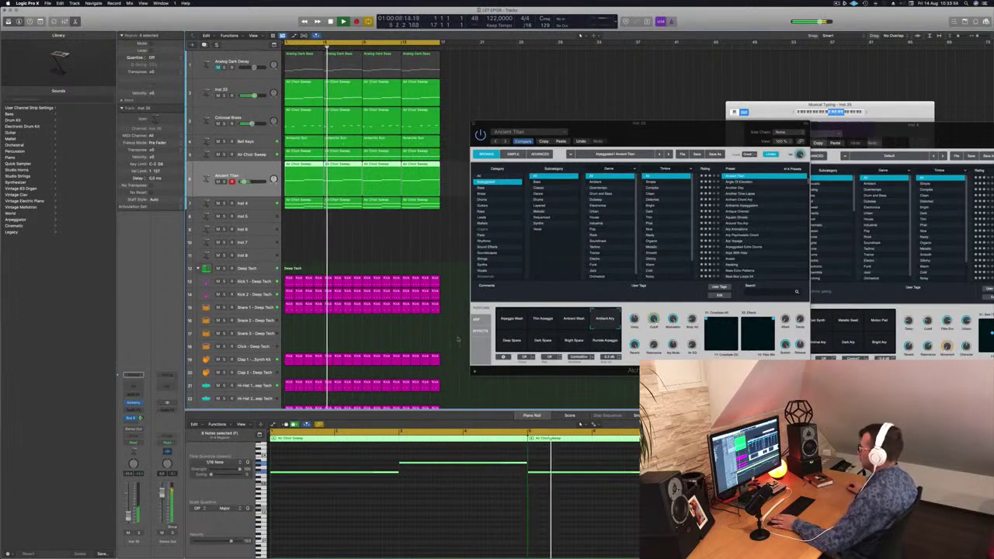
{"action": "left_click", "coordinate": [512, 339]}
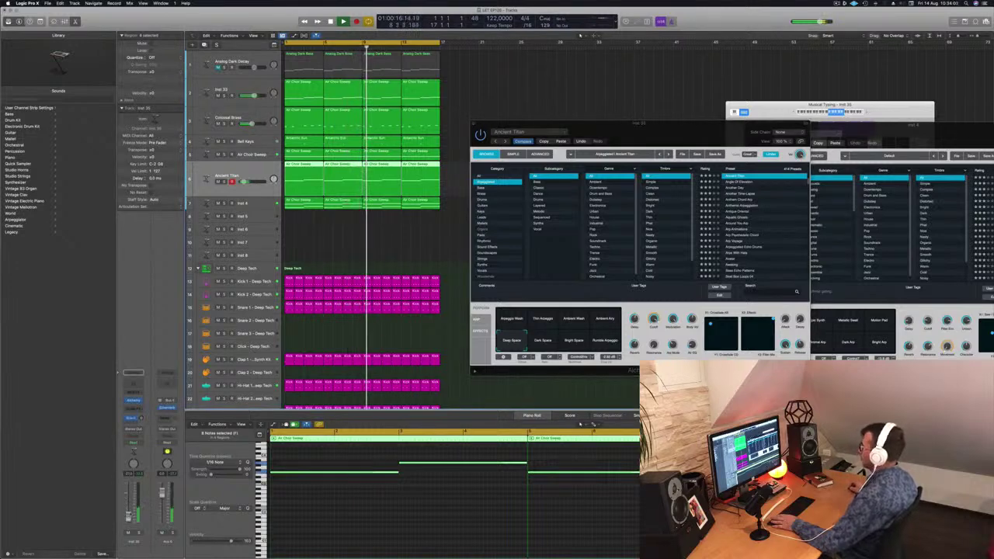
Transpose all notes of the four Ancient Titan regions down one octave in the Piano Roll
{"action": "left_click", "coordinate": [705, 81]}
{"action": "left_click_drag", "start_coordinate": [698, 123], "coordinate": [773, 53]}
{"action": "key", "text": "Return"}
{"action": "left_click_drag", "start_coordinate": [484, 176], "coordinate": [295, 189]}
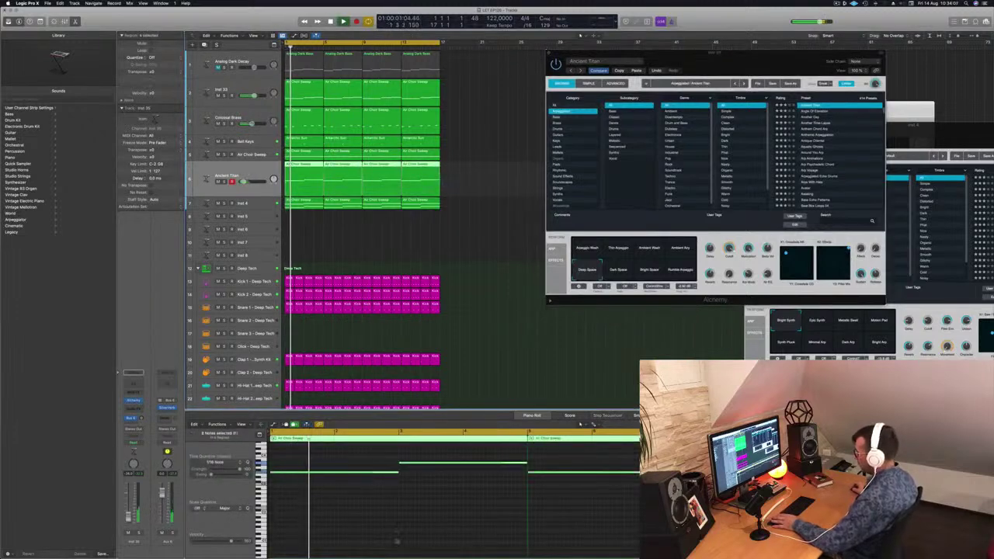
{"action": "key", "text": "space"}
{"action": "left_click", "coordinate": [403, 534]}
{"action": "key", "text": "super+a"}
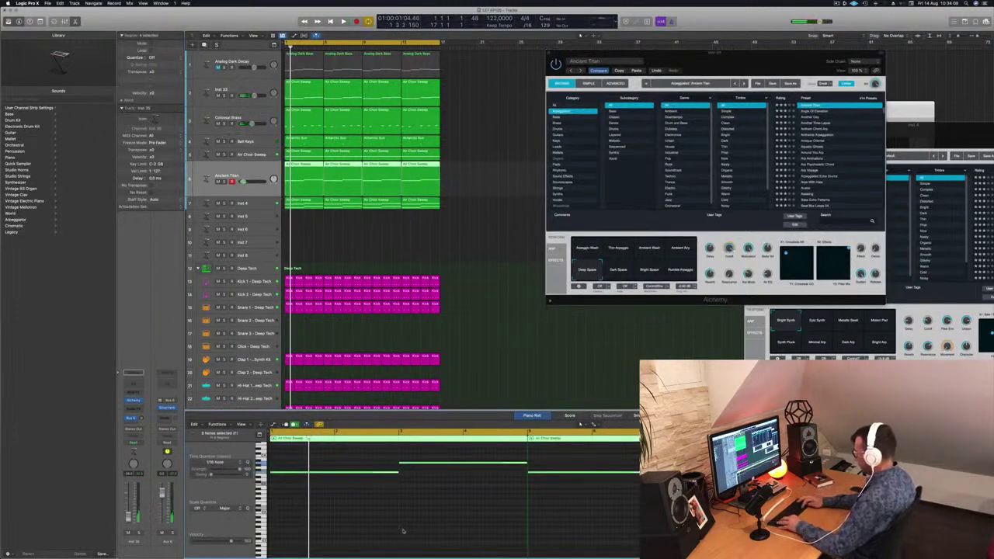
{"action": "key", "text": "shift+alt+Down"}
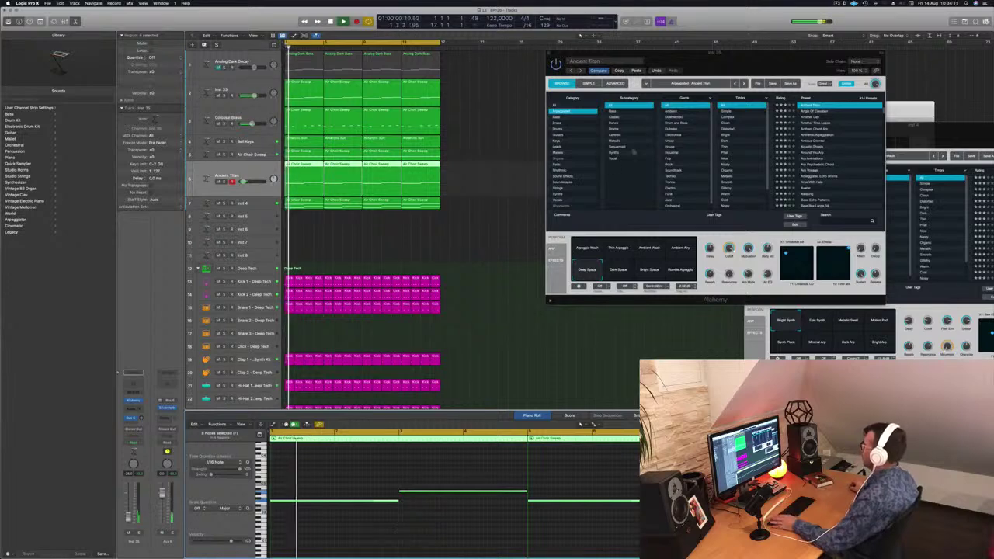
Audition the Dark Space, Bright Space and Rumble Arpeggio snapshots during playback and return to Deep Space
{"action": "key", "text": "space"}
{"action": "left_click_drag", "start_coordinate": [777, 64], "coordinate": [682, 78]}
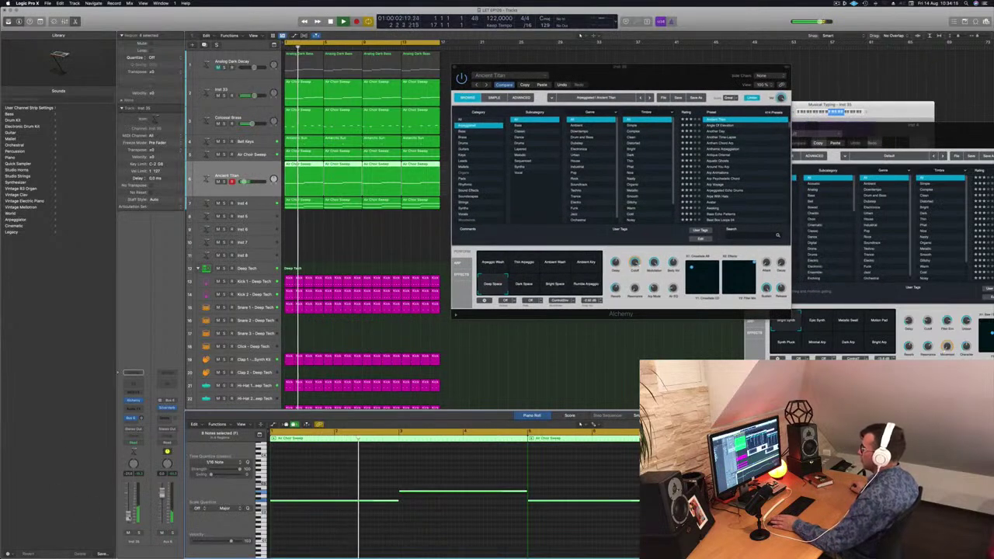
{"action": "left_click_drag", "start_coordinate": [638, 87], "coordinate": [684, 114]}
{"action": "key", "text": "Return"}
{"action": "left_click", "coordinate": [570, 314]}
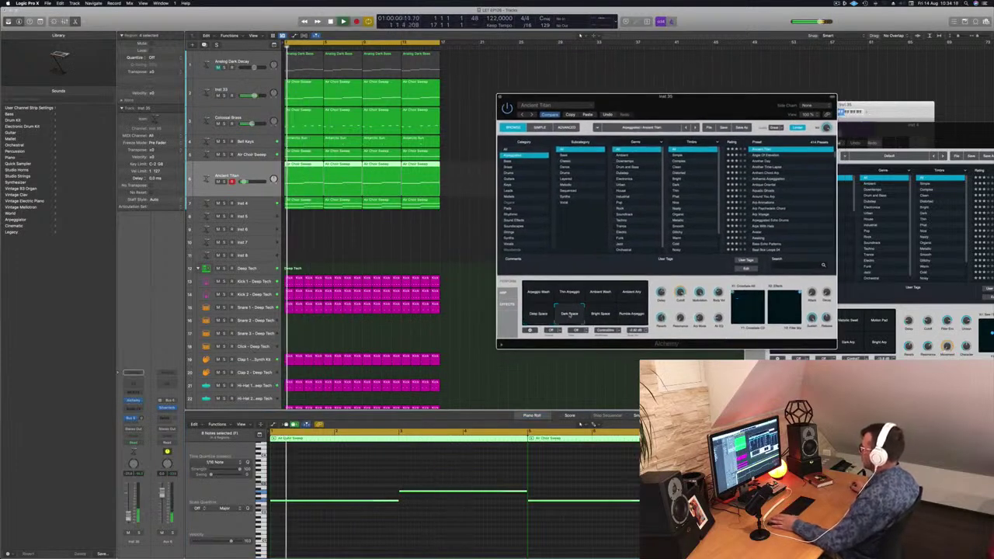
{"action": "left_click", "coordinate": [603, 315]}
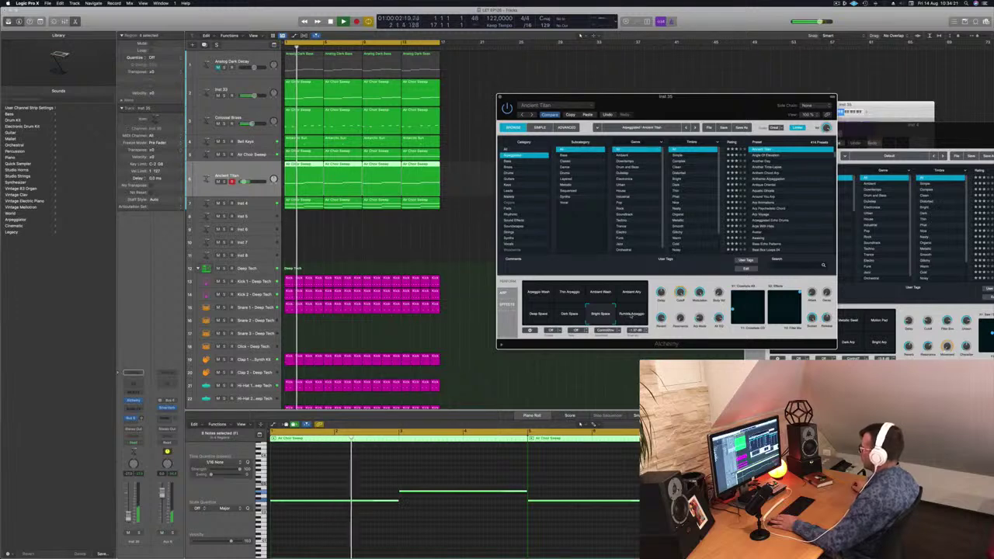
{"action": "left_click", "coordinate": [630, 314]}
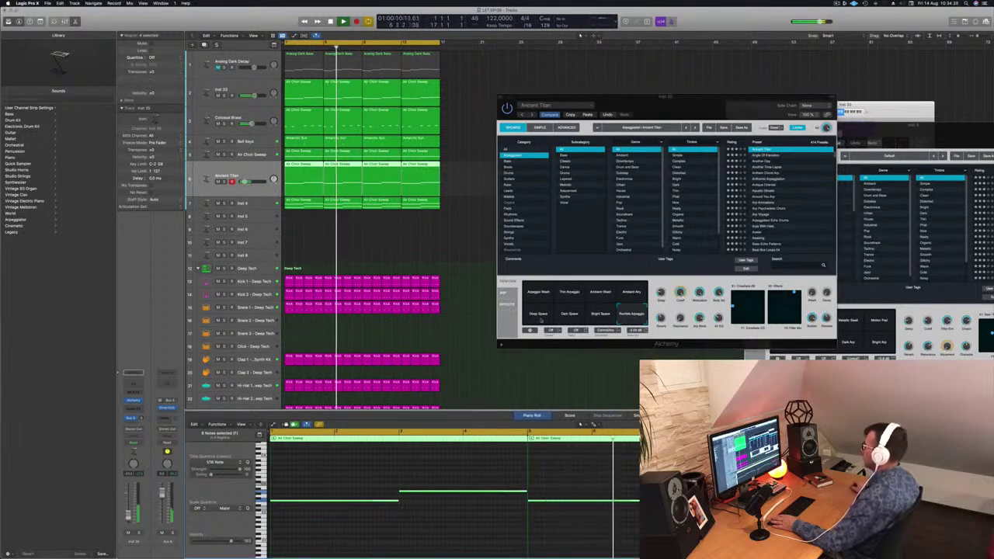
{"action": "left_click", "coordinate": [539, 314]}
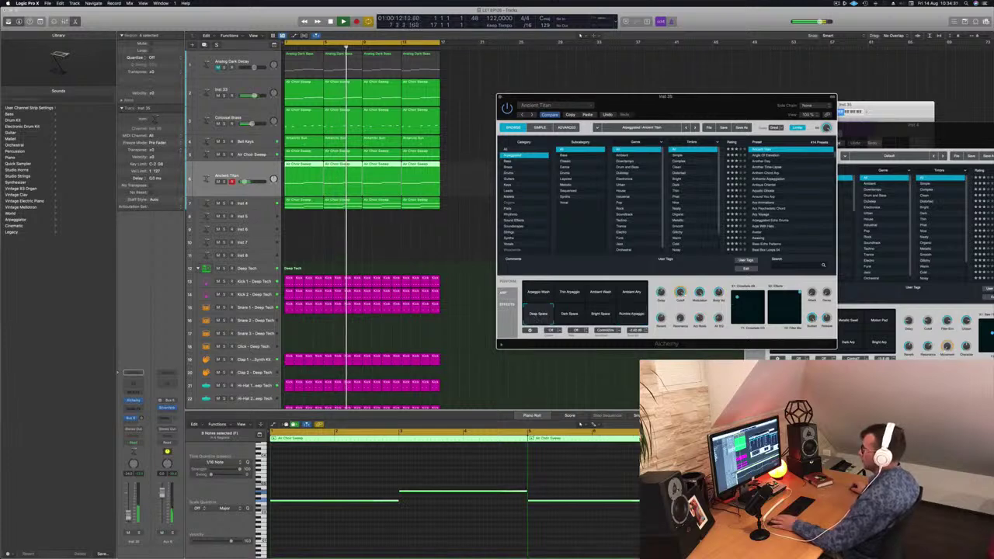
{"action": "left_click", "coordinate": [129, 517]}
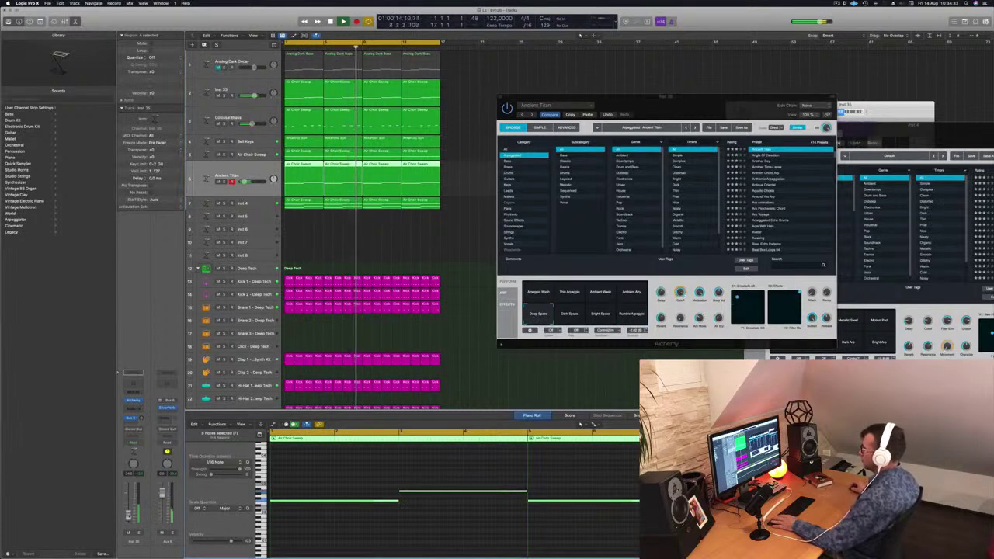
Close the Ancient Titan track's Alchemy window and mute the Inst 4 track during playback
{"action": "left_click_drag", "start_coordinate": [708, 109], "coordinate": [667, 130]}
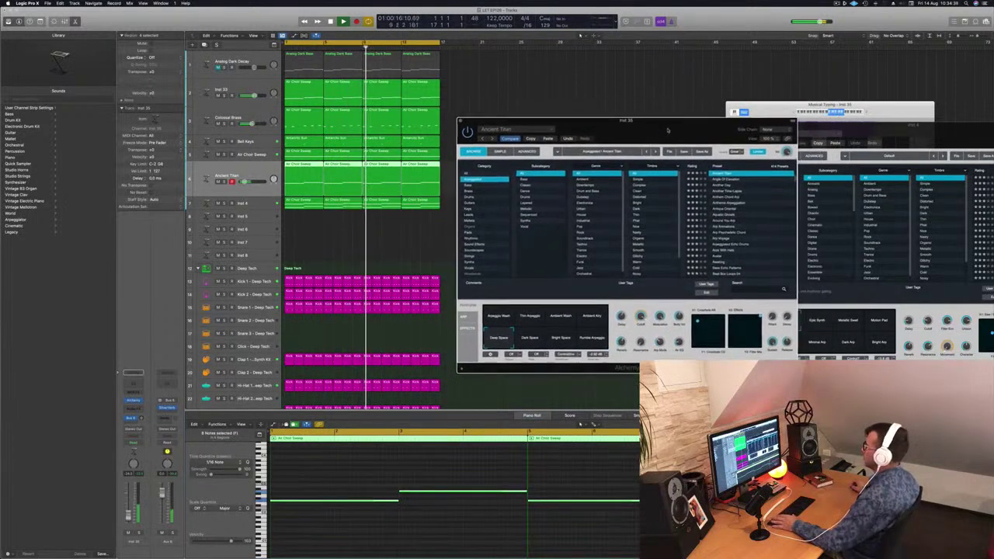
{"action": "left_click_drag", "start_coordinate": [573, 130], "coordinate": [546, 144]}
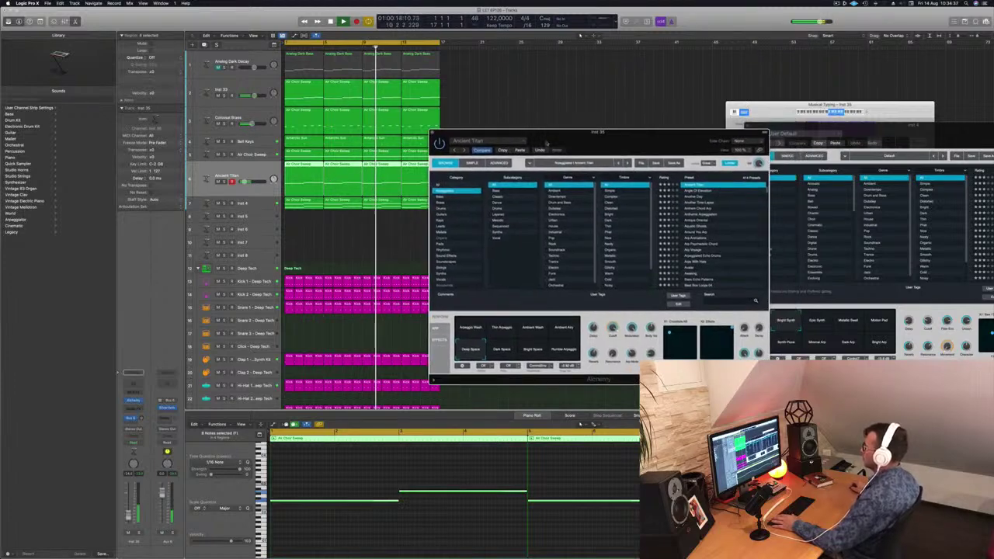
{"action": "left_click", "coordinate": [434, 135]}
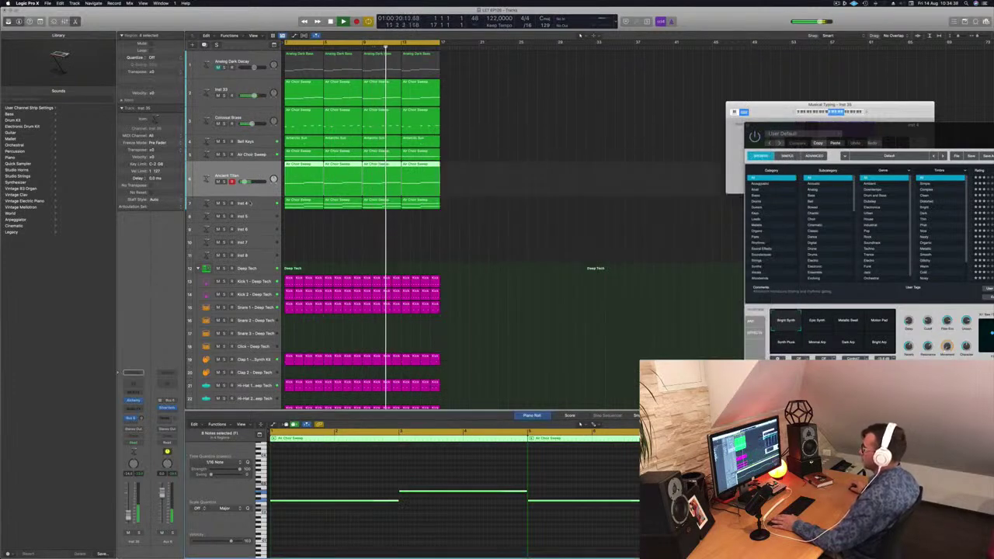
{"action": "left_click", "coordinate": [243, 202]}
{"action": "key", "text": "space"}
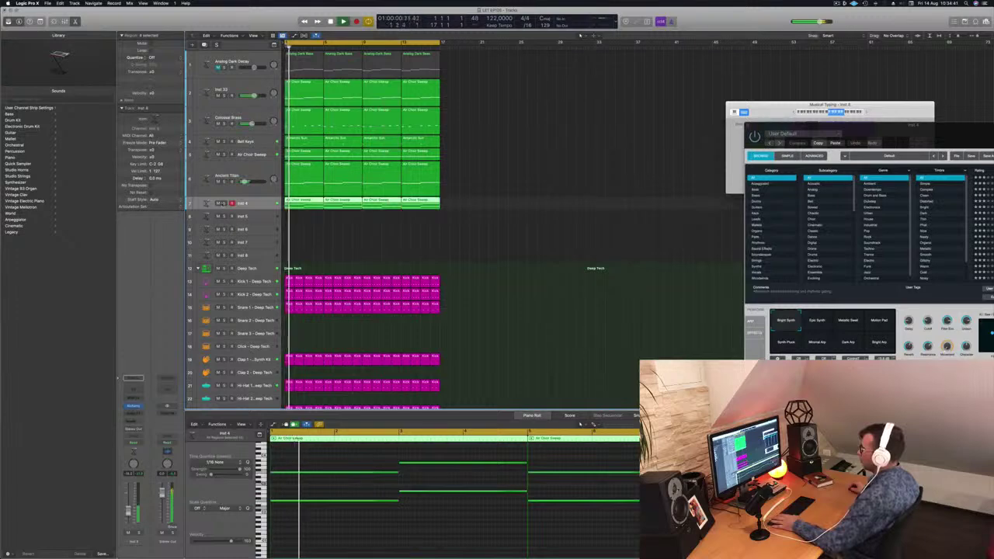
{"action": "left_click", "coordinate": [219, 205]}
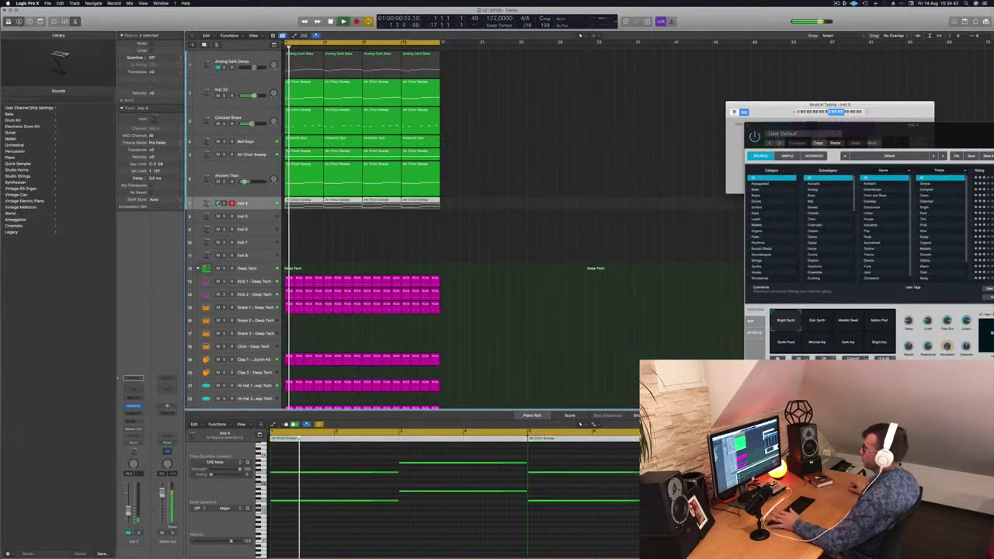
{"action": "left_click", "coordinate": [486, 180]}
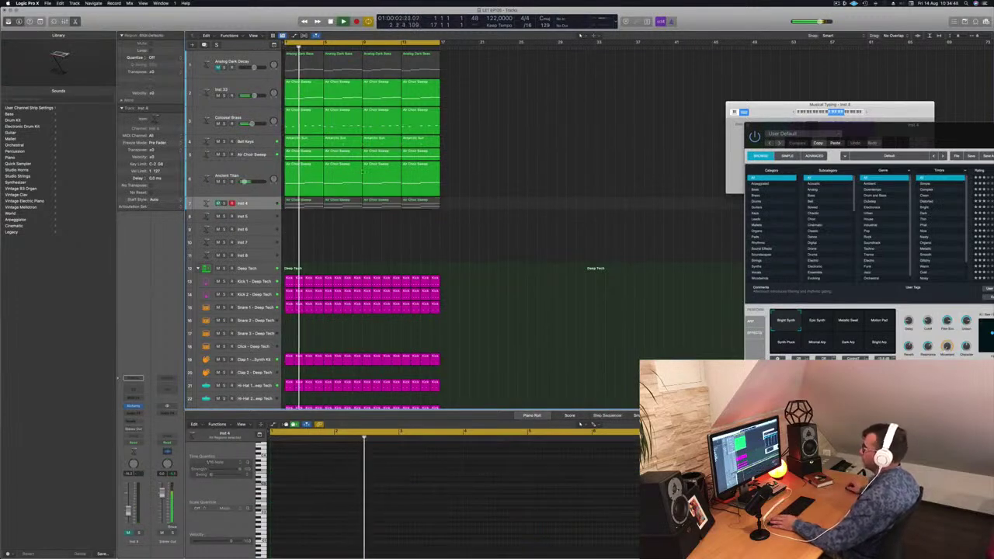
Move the four Ancient Titan regions to empty space past the loop end and put the four Inst 4 regions in their place
{"action": "left_click", "coordinate": [253, 173]}
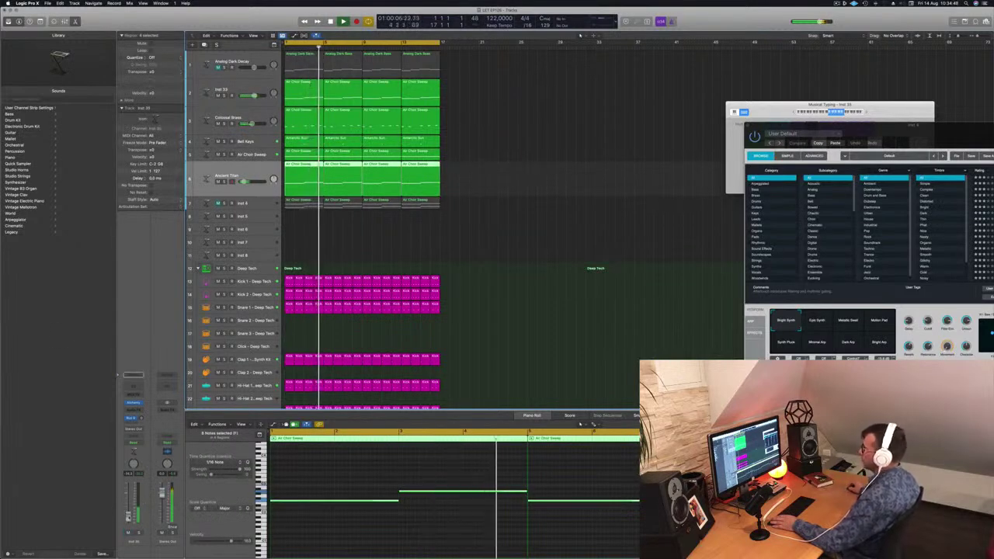
{"action": "left_click", "coordinate": [539, 160]}
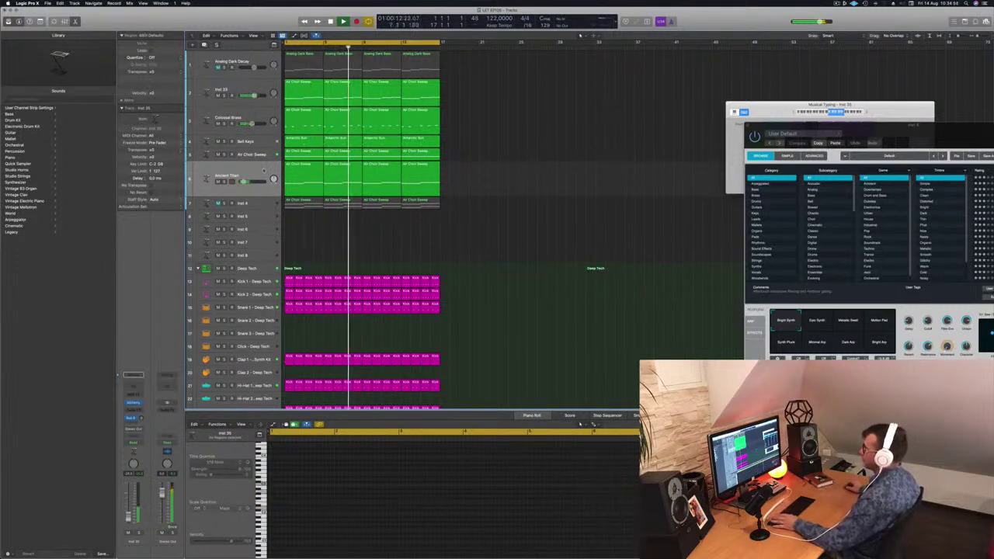
{"action": "left_click", "coordinate": [235, 176]}
{"action": "key", "text": "space"}
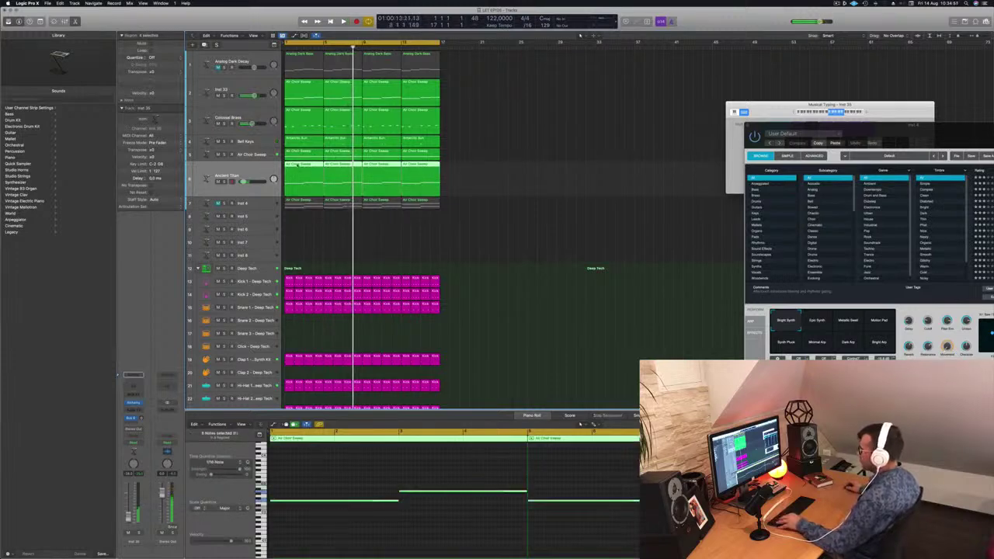
{"action": "left_click_drag", "start_coordinate": [298, 165], "coordinate": [497, 165]}
{"action": "left_click", "coordinate": [313, 208]}
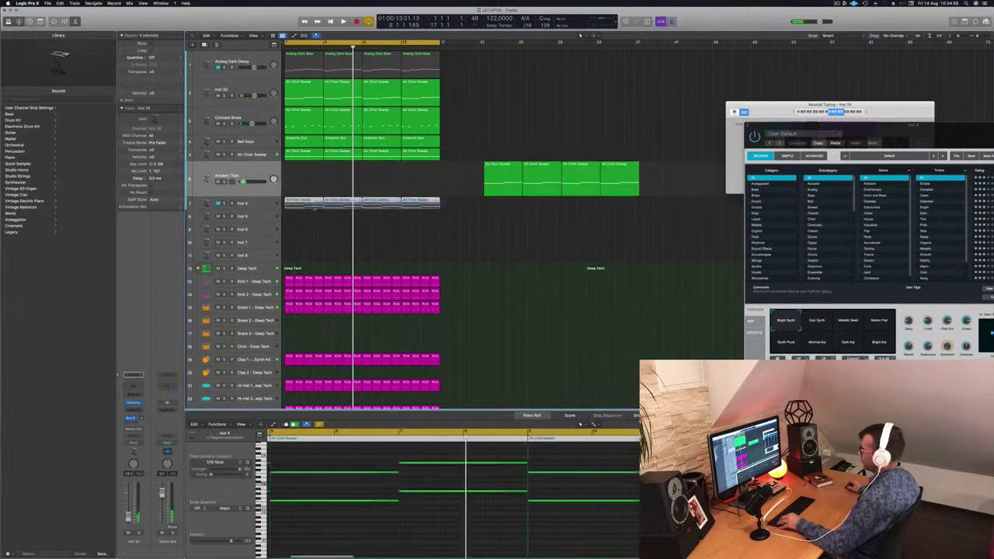
{"action": "left_click_drag", "start_coordinate": [304, 201], "coordinate": [304, 166]}
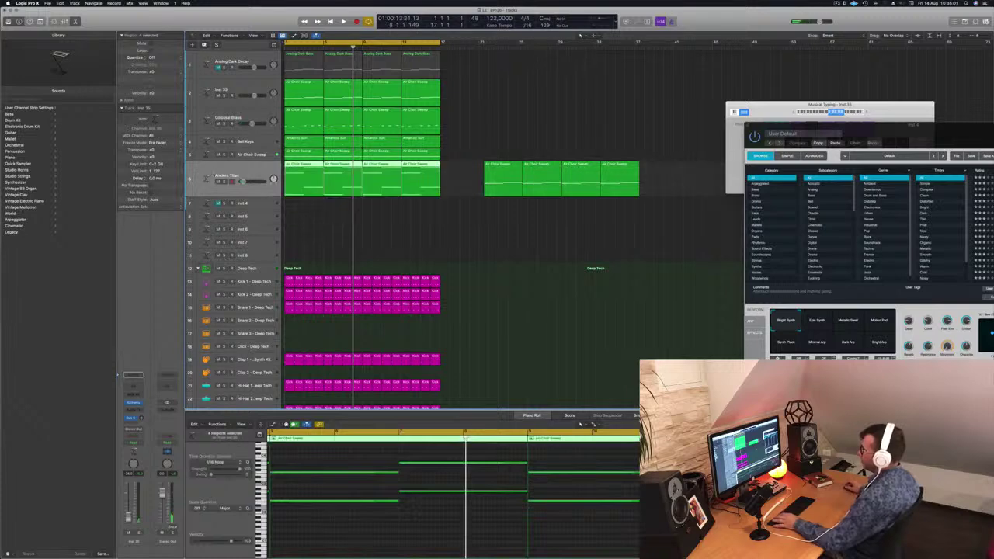
Transpose all notes of the regions brought over from Inst 4 down one octave and play them back
{"action": "key", "text": "space"}
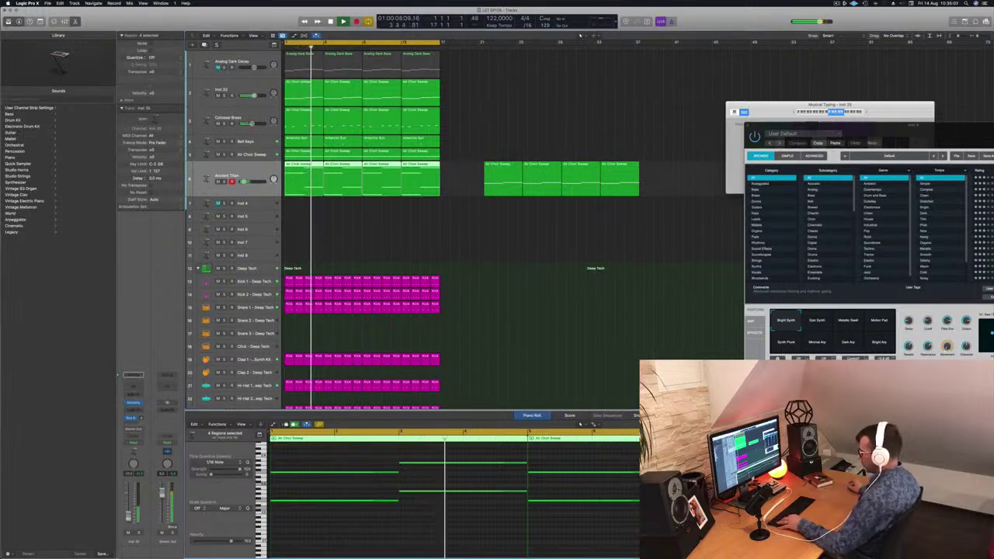
{"action": "key", "text": "alt+shift+Down"}
{"action": "key", "text": "space"}
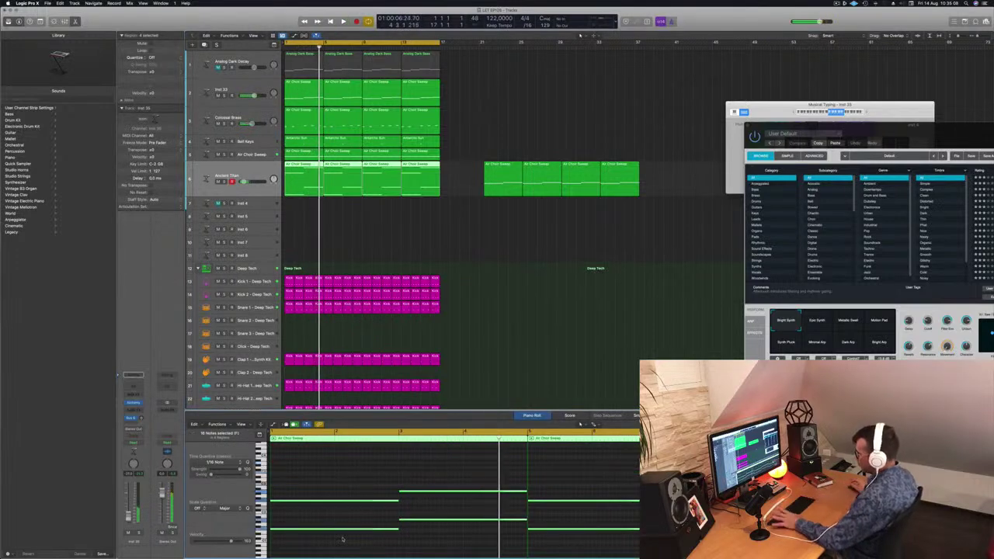
{"action": "key", "text": "space"}
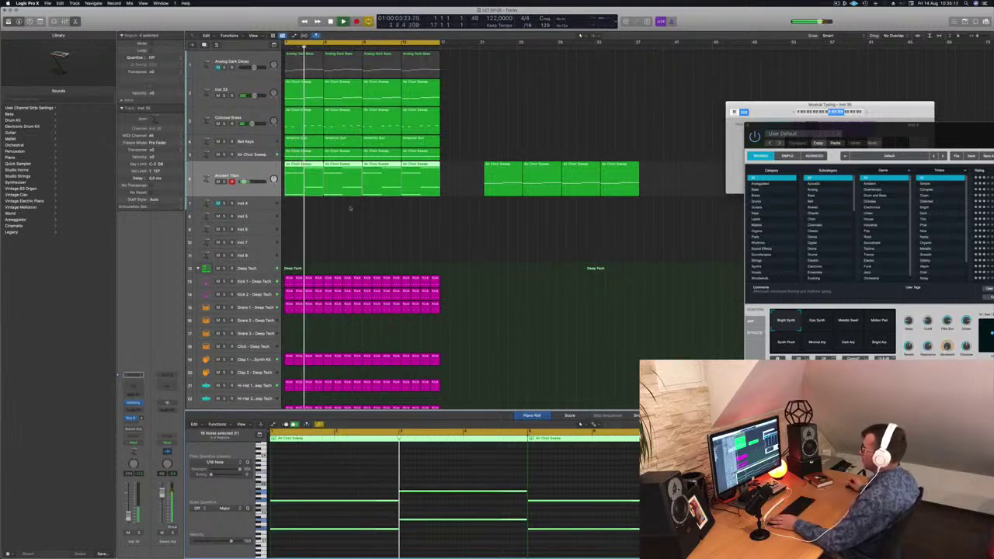
Undo the transposition and both region moves, restoring the original Ancient Titan and Inst 4 regions, and clear the selection
{"action": "key", "text": "super+z"}
{"action": "key", "text": "super+z"}
{"action": "key", "text": "super+z"}
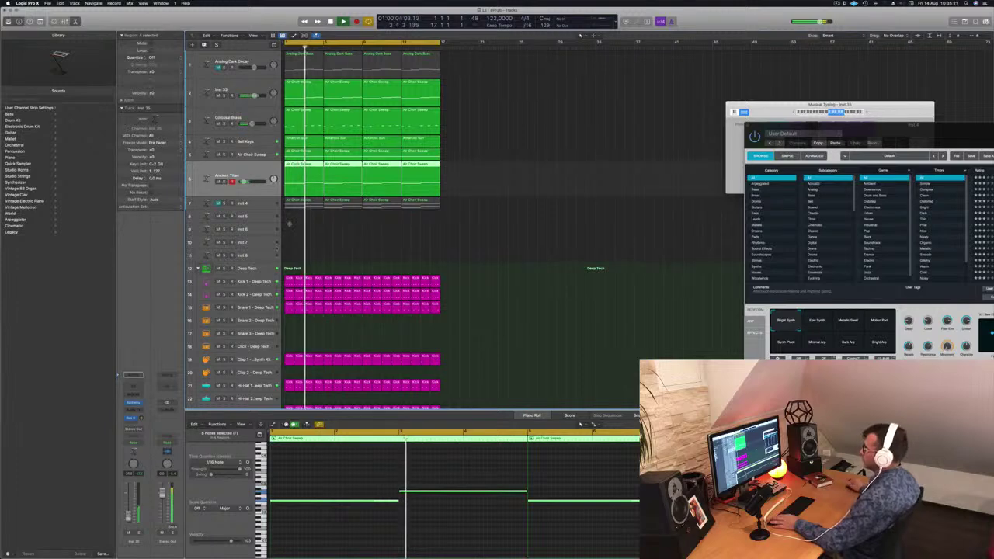
{"action": "left_click", "coordinate": [469, 166]}
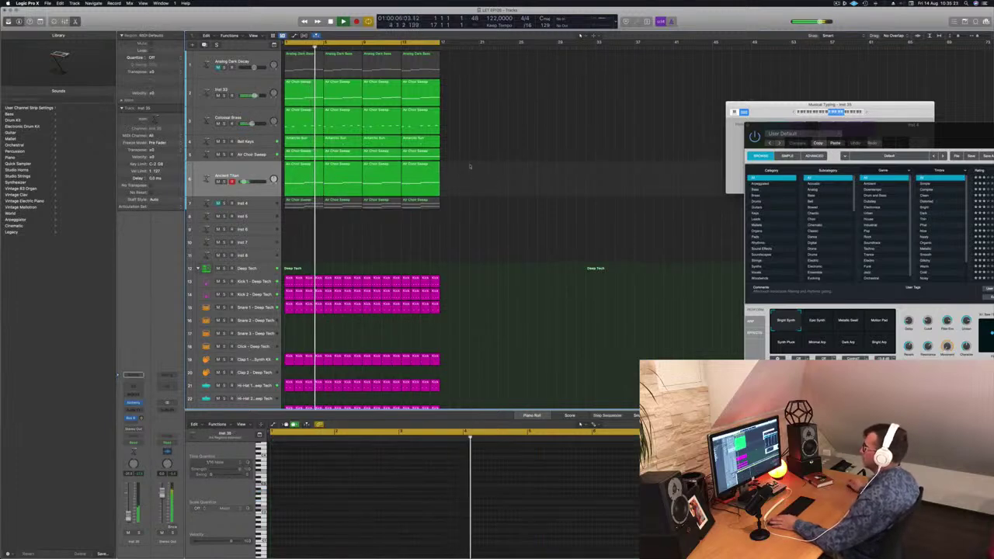
Add a Channel EQ to the Ancient Titan track with a 12 dB/Oct low cut at 204 Hz and close its window
{"action": "left_click", "coordinate": [231, 165]}
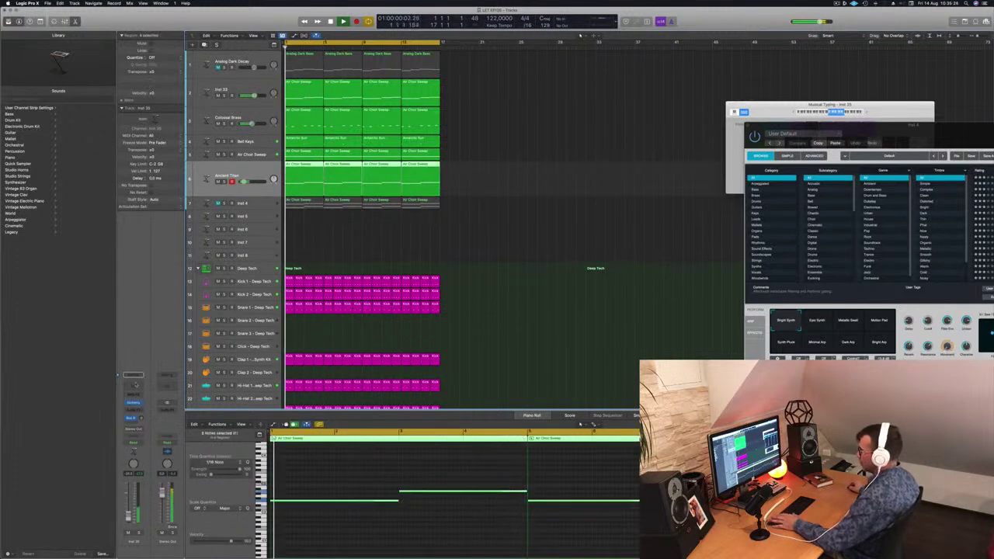
{"action": "left_click", "coordinate": [135, 385]}
{"action": "left_click", "coordinate": [344, 120]}
{"action": "left_click_drag", "start_coordinate": [346, 177], "coordinate": [494, 160]}
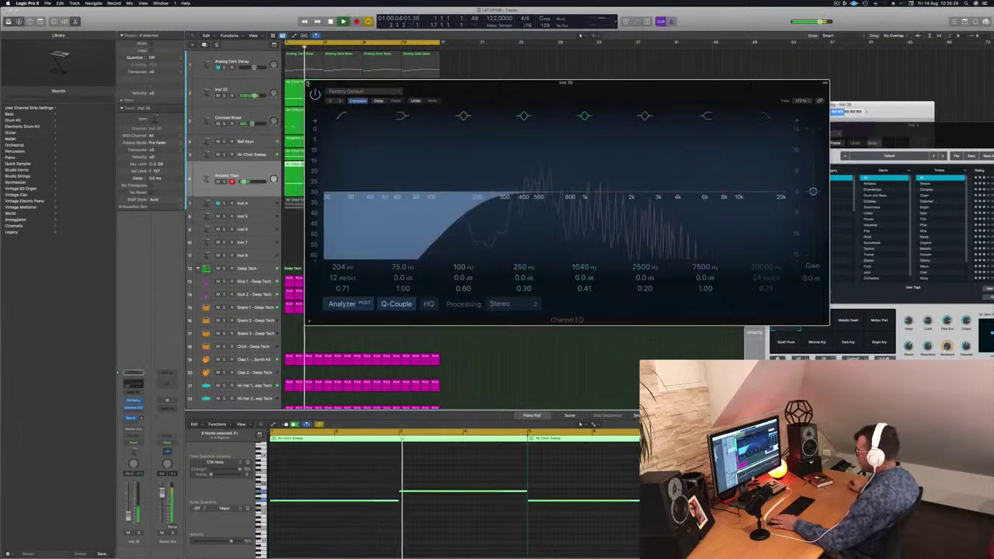
{"action": "key", "text": "super+w"}
Mute the Colossal Brass track and replay the loop from the start with the Ancient Titan track selected
{"action": "left_click", "coordinate": [219, 124]}
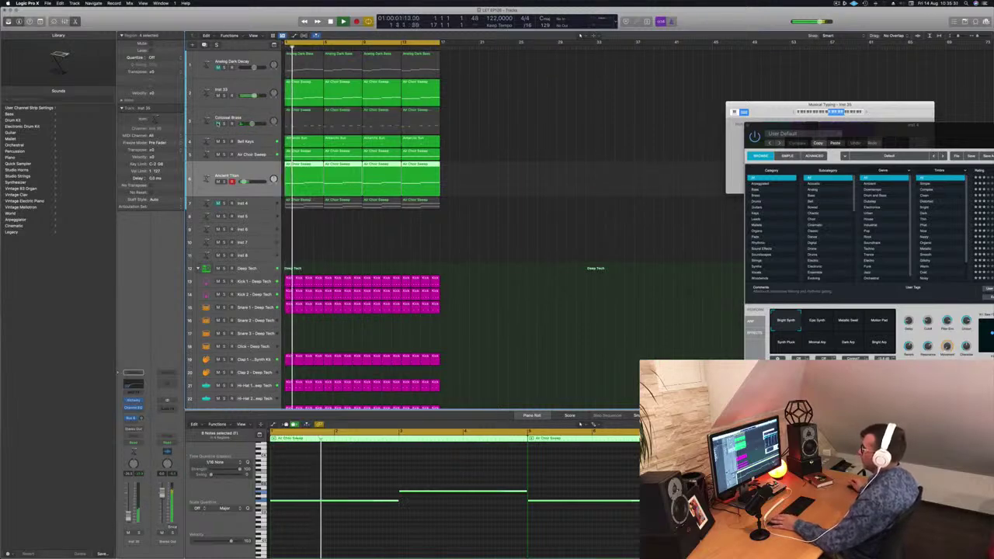
{"action": "left_click", "coordinate": [549, 191]}
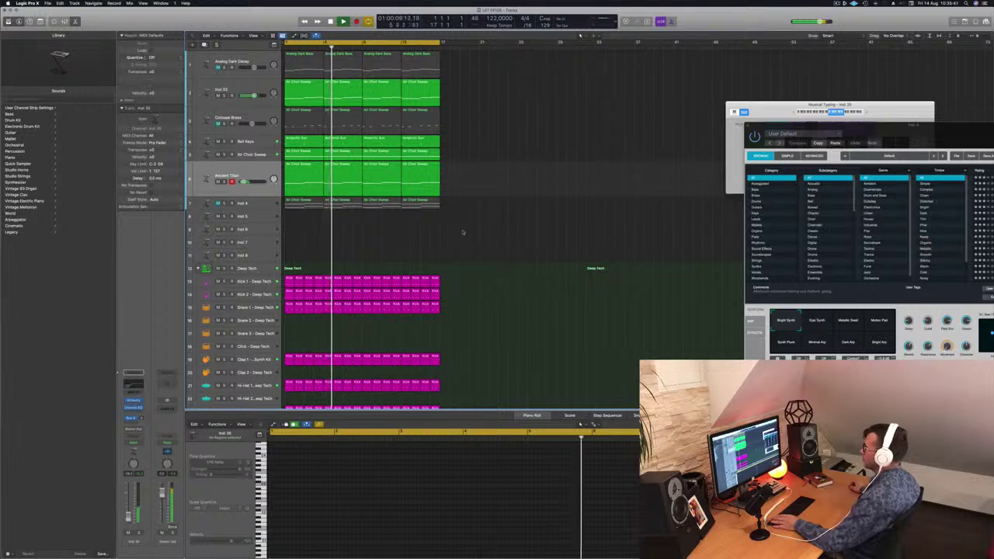
{"action": "left_click", "coordinate": [227, 175]}
{"action": "key", "text": "Return"}
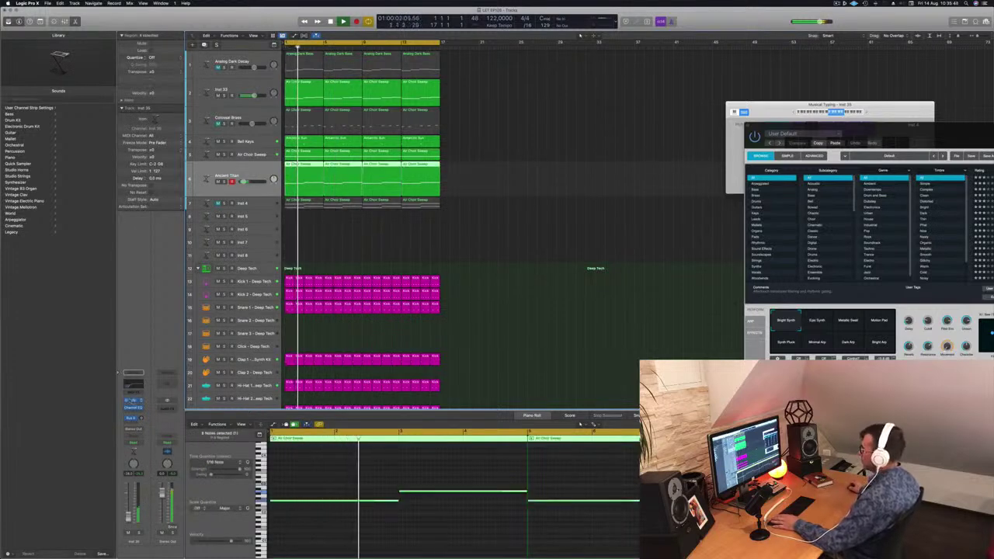
Open the Ancient Titan track's Alchemy window and choose the Arpeggio Wash performance snapshot during playback
{"action": "left_click", "coordinate": [131, 401]}
{"action": "left_click_drag", "start_coordinate": [643, 140], "coordinate": [614, 144]}
{"action": "key", "text": "space"}
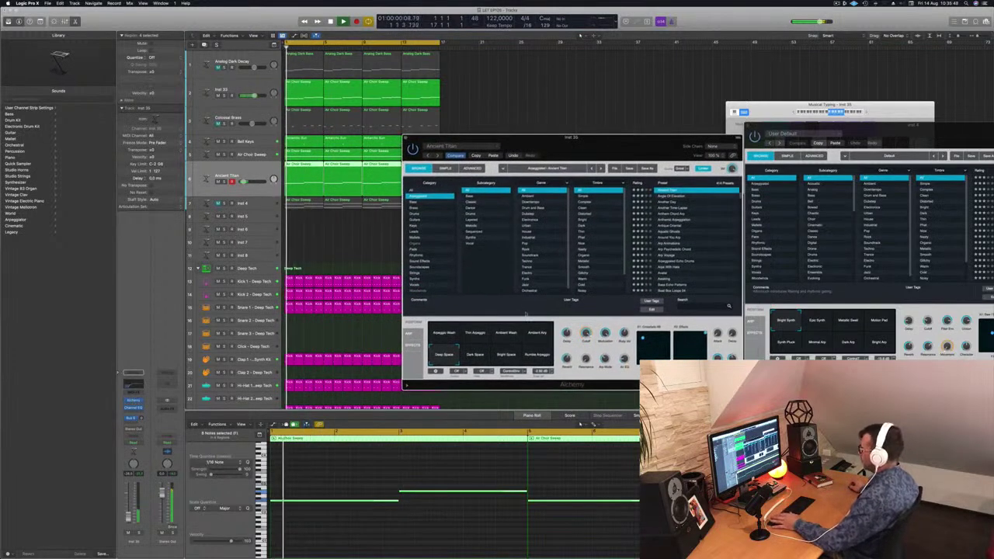
{"action": "left_click", "coordinate": [444, 334]}
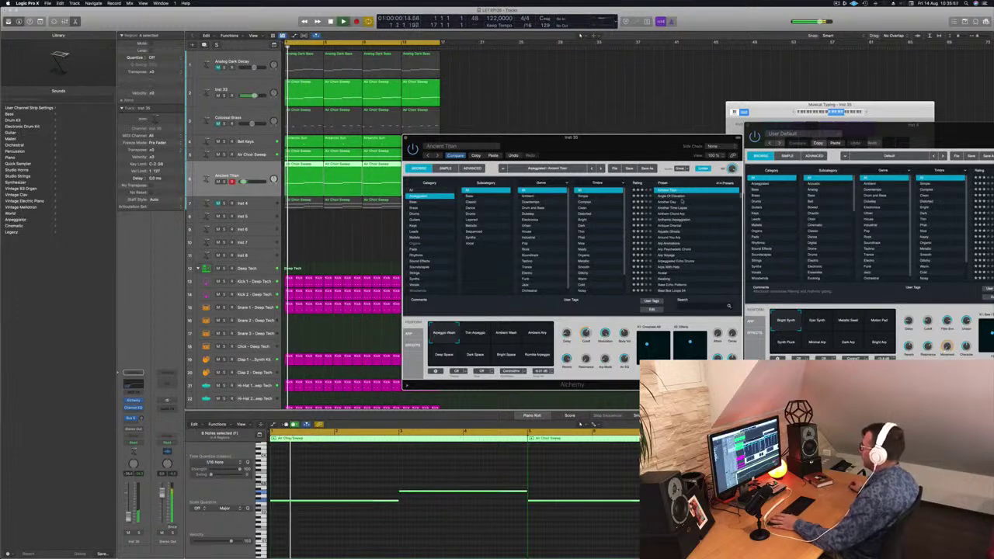
Audition the Alchemy presets Angle Of Elevation, Another Day, Another Time-Lapse and Anthem Chord Arp on the arpeggio track
{"action": "left_click", "coordinate": [668, 197]}
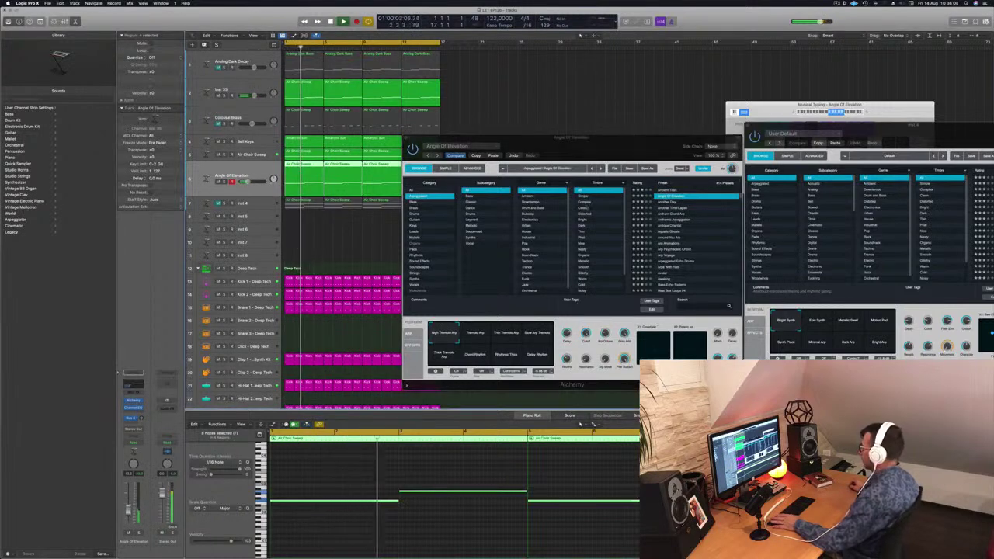
{"action": "left_click_drag", "start_coordinate": [645, 144], "coordinate": [616, 149]}
{"action": "left_click", "coordinate": [631, 204]}
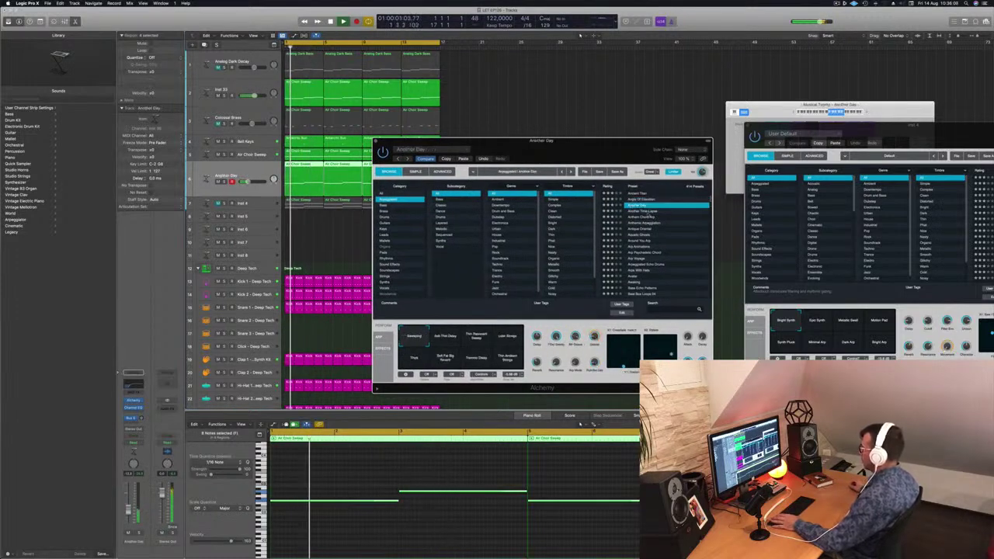
{"action": "key", "text": "Down"}
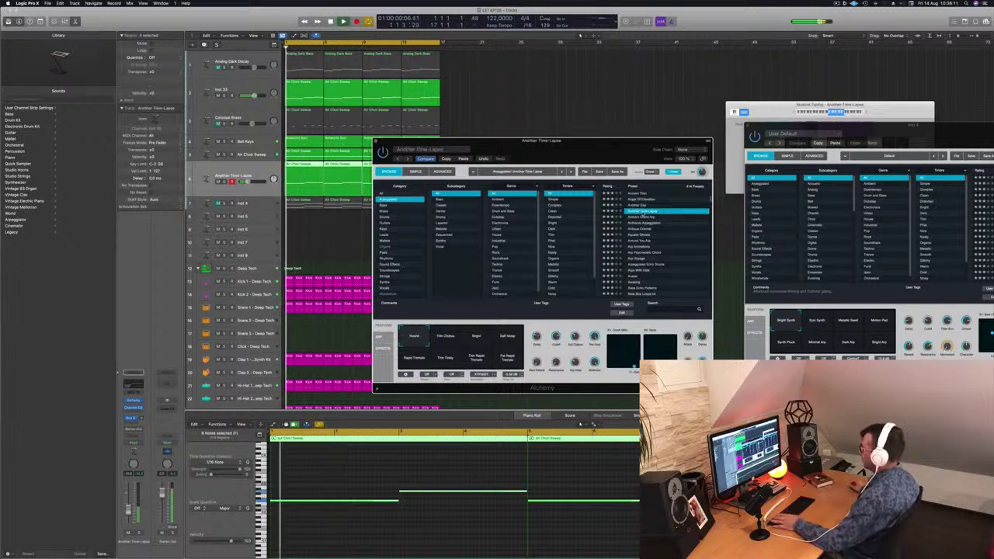
{"action": "key", "text": "Down"}
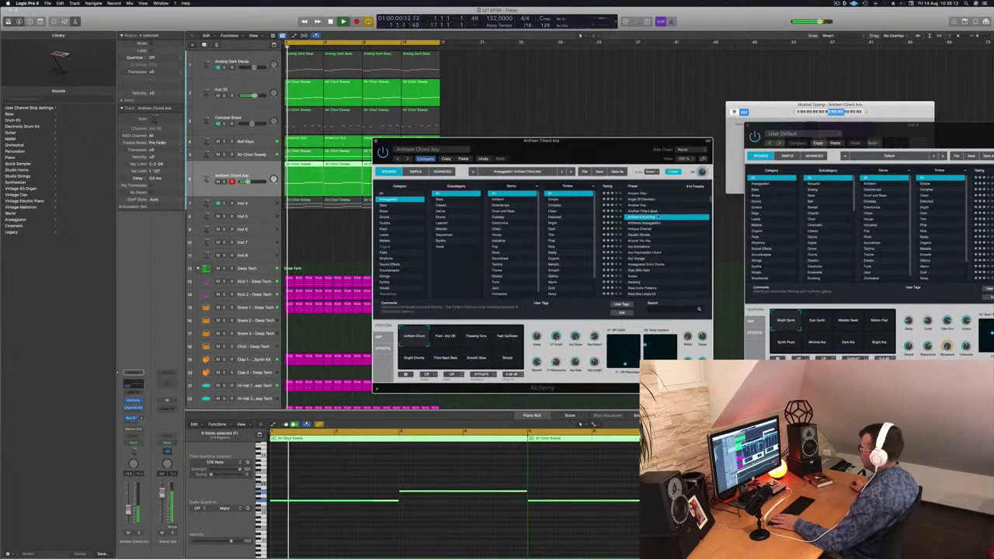
Revert Alchemy to the earlier Ancient Titan sound with the Arpeggio Wash snapshot and play it back
{"action": "scroll", "coordinate": [669, 232], "scroll_direction": "down", "scroll_amount": 1}
{"action": "left_click", "coordinate": [636, 193]}
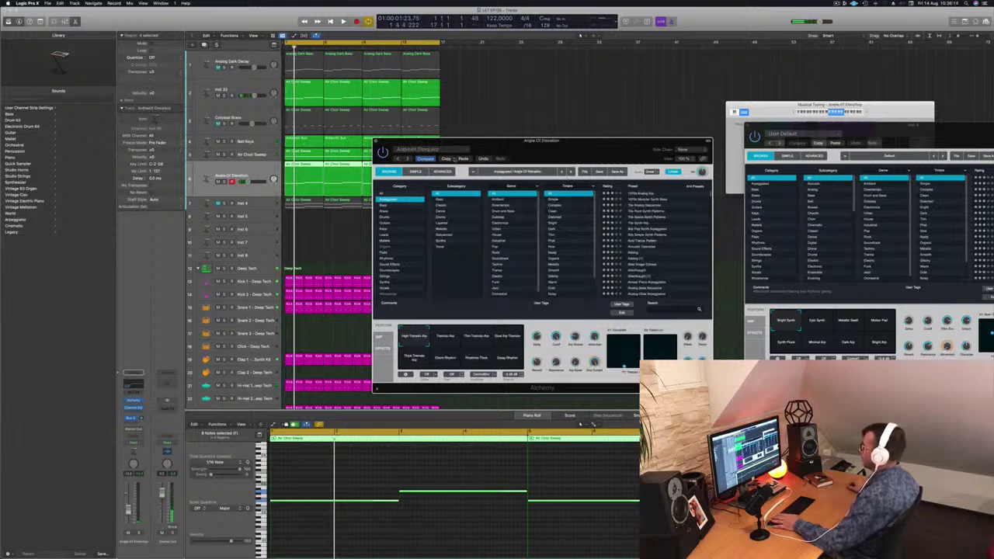
{"action": "key", "text": "space"}
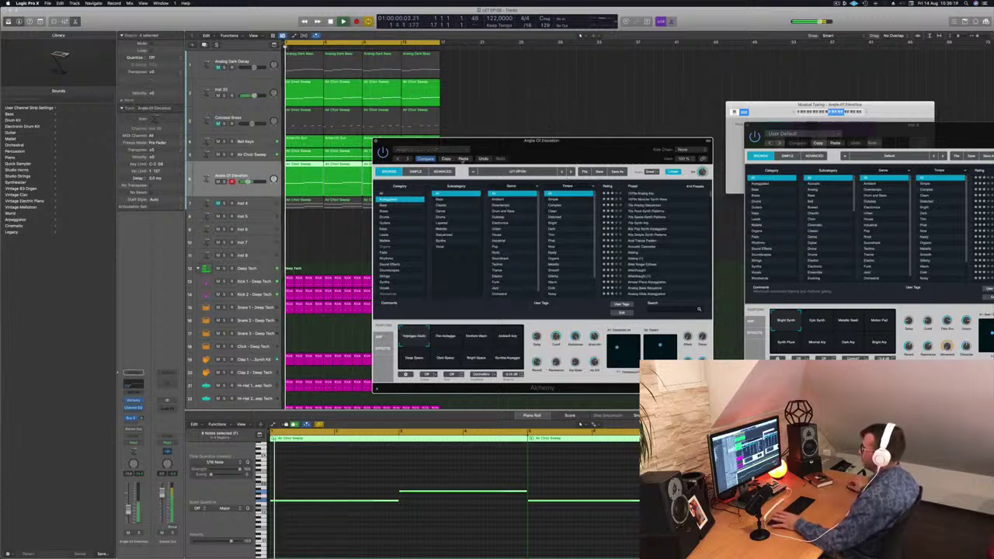
{"action": "left_click_drag", "start_coordinate": [529, 156], "coordinate": [628, 149]}
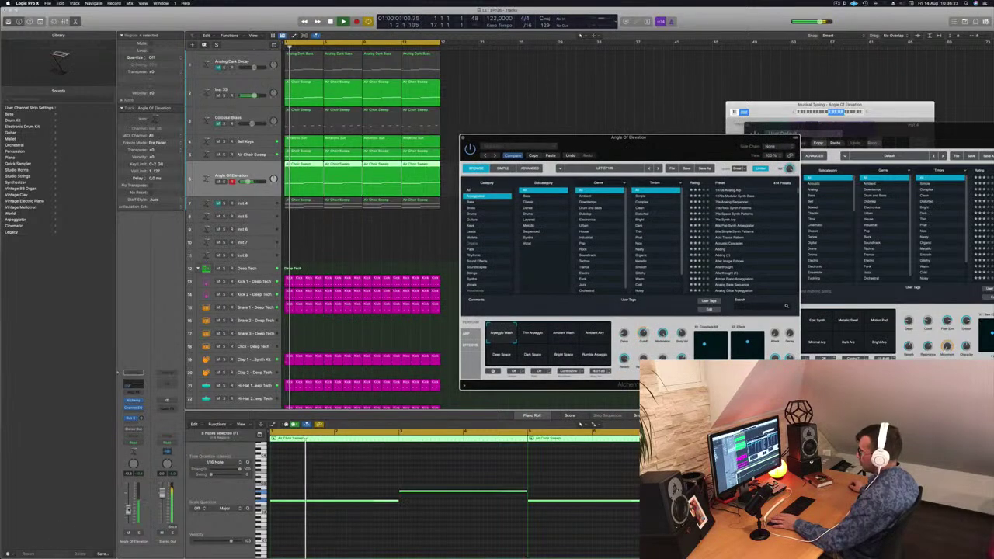
Close the Angle Of Elevation track's Alchemy window and unmute the Colossal Brass track during playback
{"action": "left_click", "coordinate": [307, 414]}
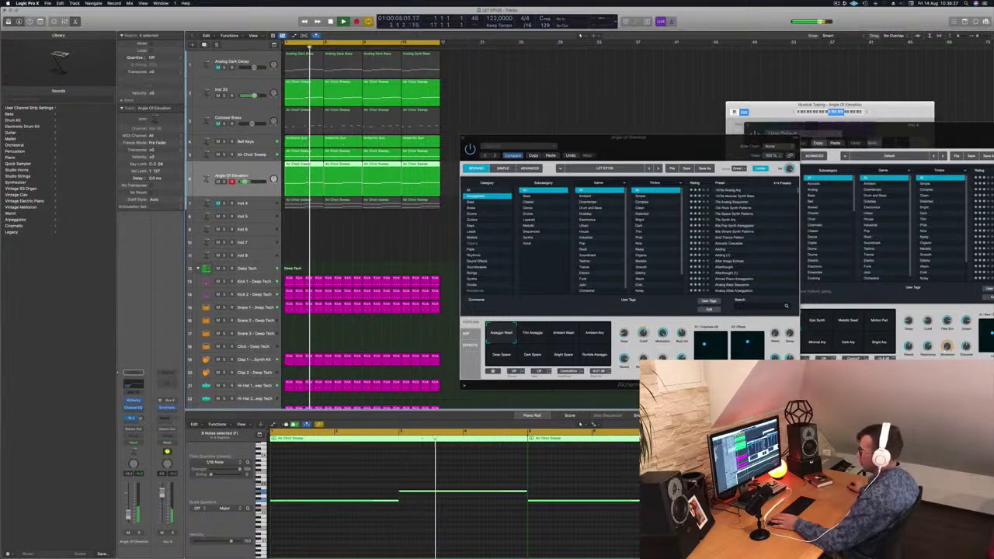
{"action": "left_click_drag", "start_coordinate": [650, 138], "coordinate": [599, 173]}
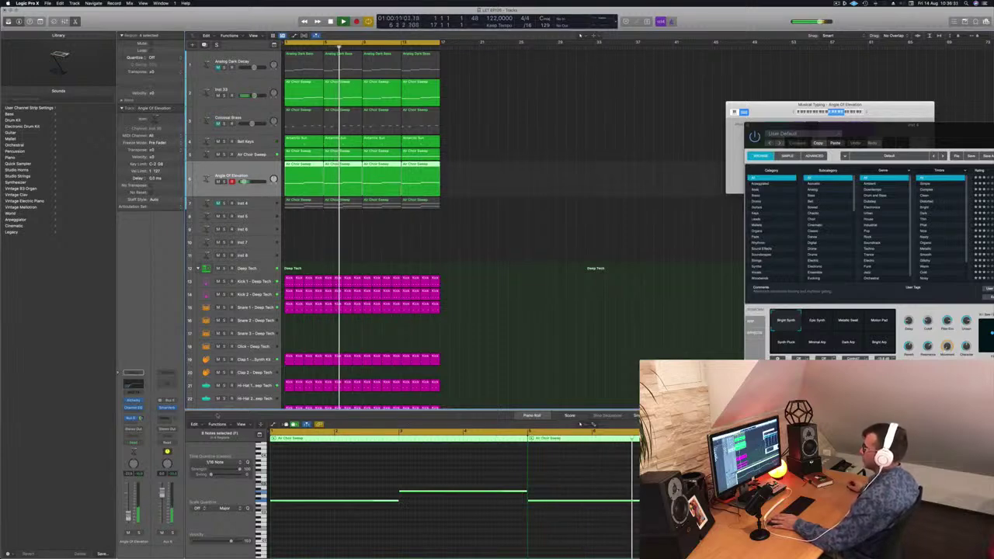
{"action": "key", "text": "Return"}
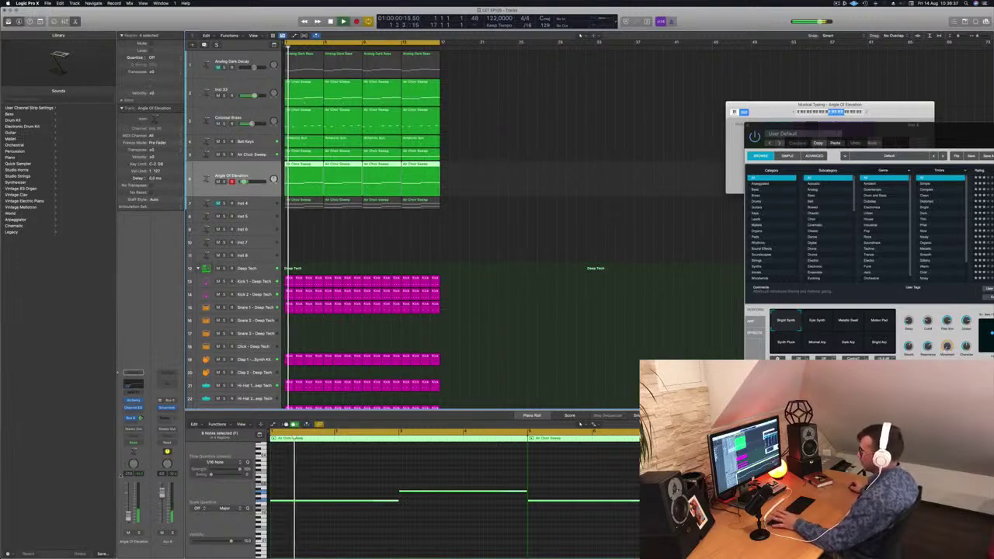
{"action": "key", "text": "Return"}
Add a Channel EQ to the Colossal Brass track with a 12 dB/Oct low cut at 147 Hz and close its window
{"action": "key", "text": "Up"}
{"action": "key", "text": "Up"}
{"action": "key", "text": "Up"}
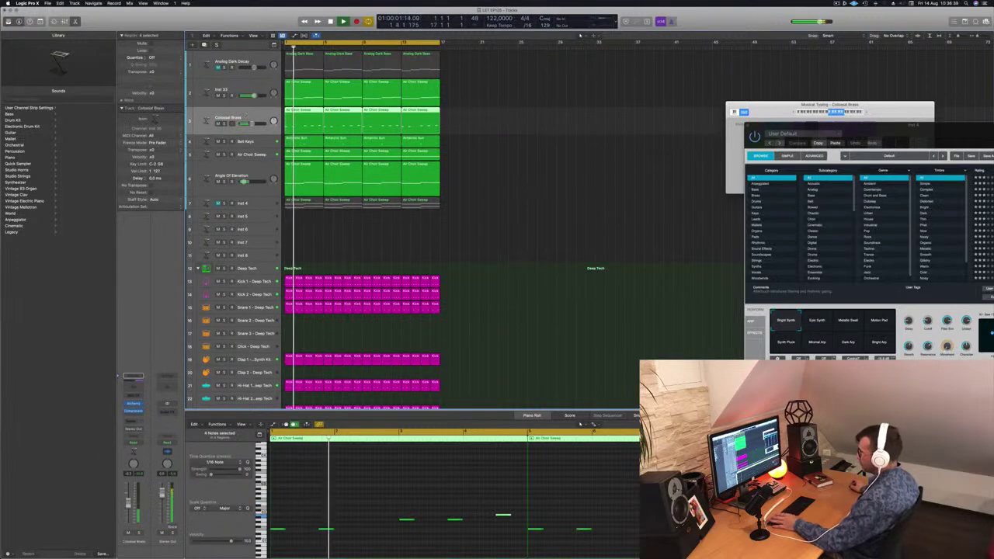
{"action": "key", "text": "Return"}
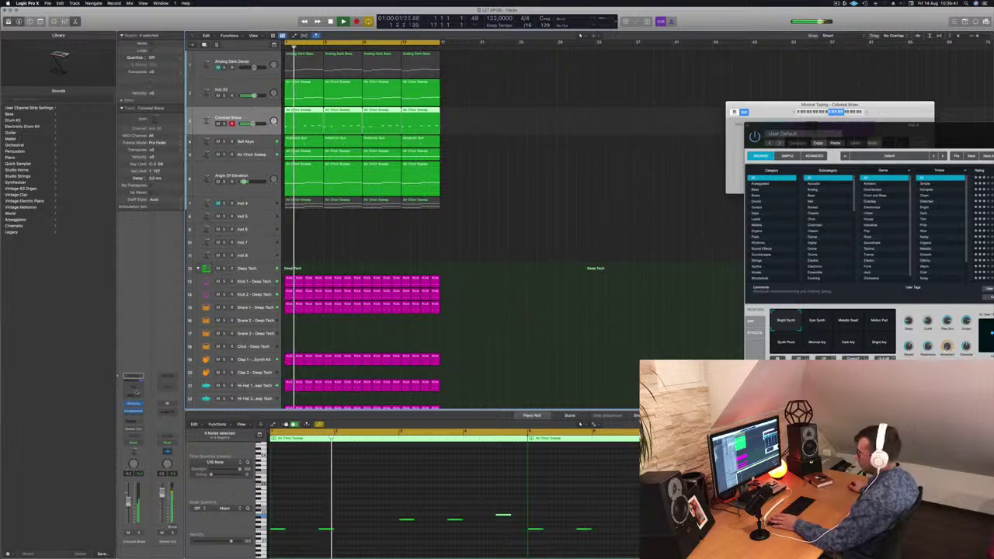
{"action": "left_click", "coordinate": [134, 387]}
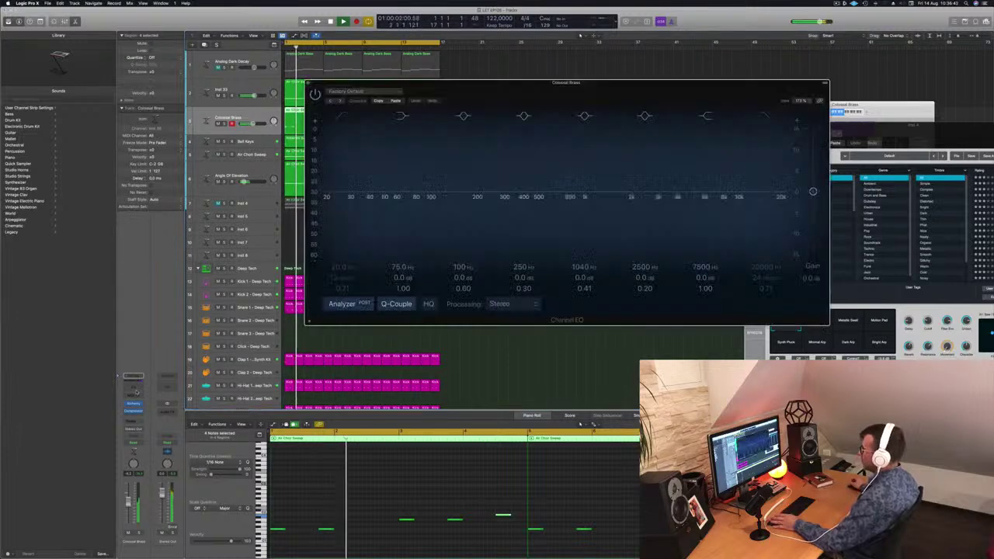
{"action": "left_click", "coordinate": [343, 116]}
{"action": "left_click_drag", "start_coordinate": [349, 193], "coordinate": [458, 192]}
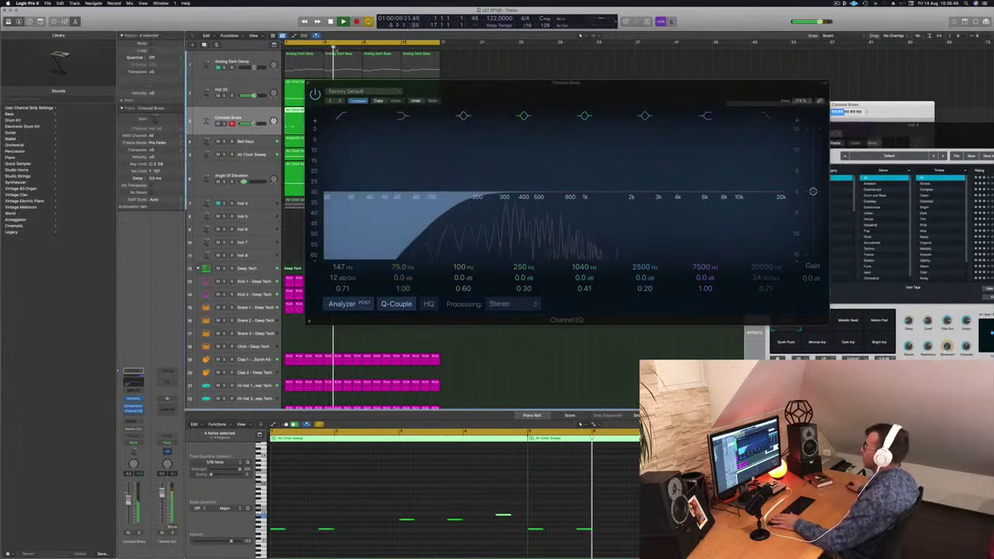
{"action": "key", "text": "super+w"}
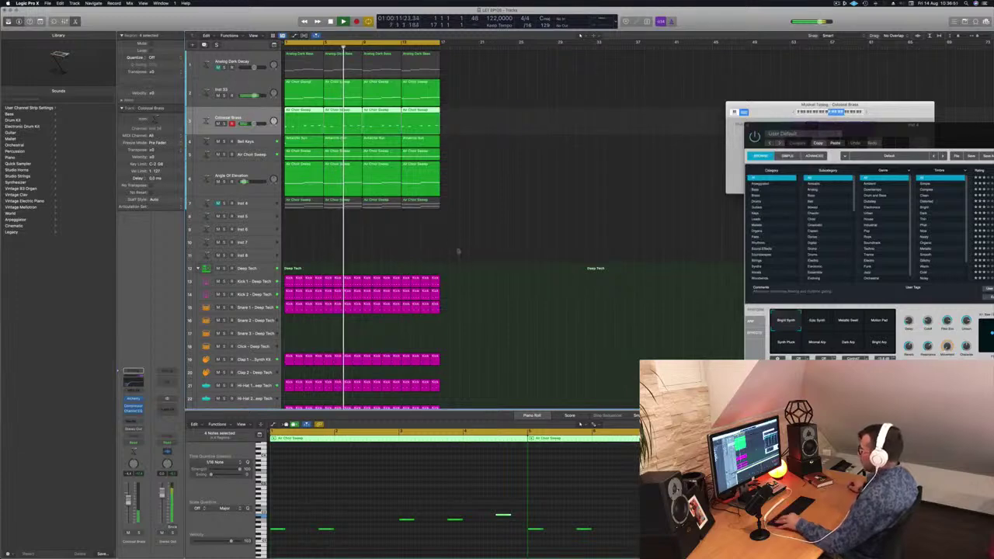
Clear the region selection and zoom out the arrangement to fit more bars and drum tracks in view
{"action": "key", "text": "super+Left"}
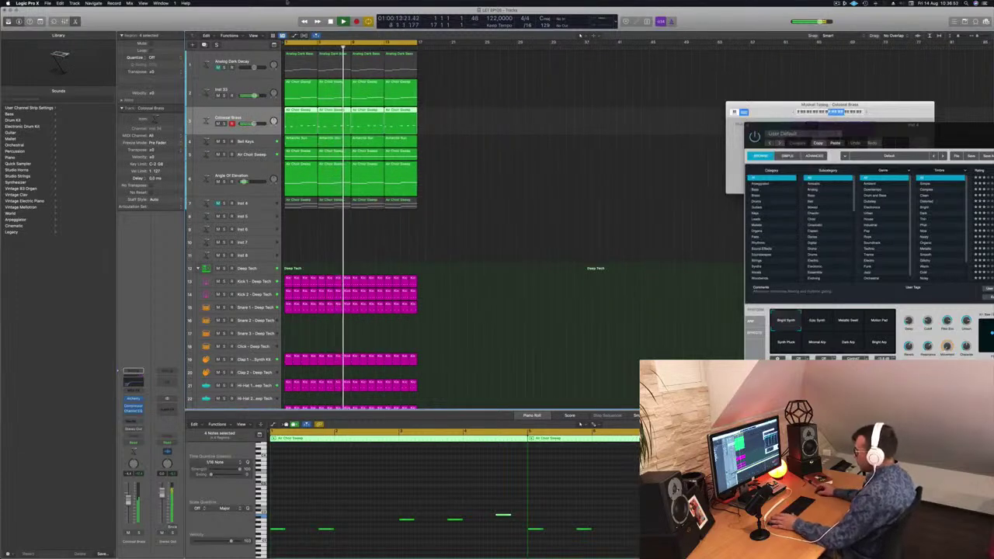
{"action": "left_click", "coordinate": [478, 191]}
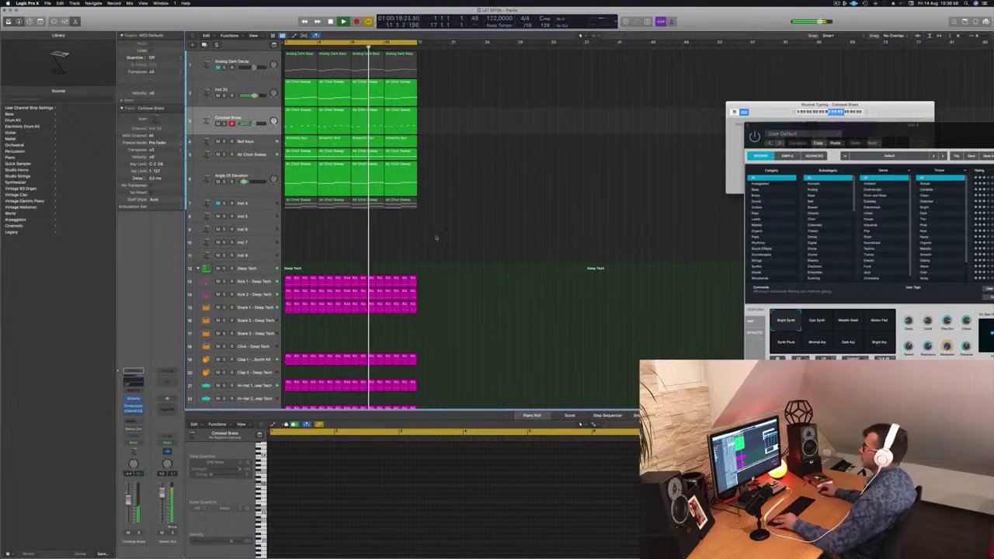
{"action": "scroll", "coordinate": [438, 235], "scroll_direction": "down", "scroll_amount": 2}
{"action": "scroll", "coordinate": [435, 229], "scroll_direction": "down", "scroll_amount": 4}
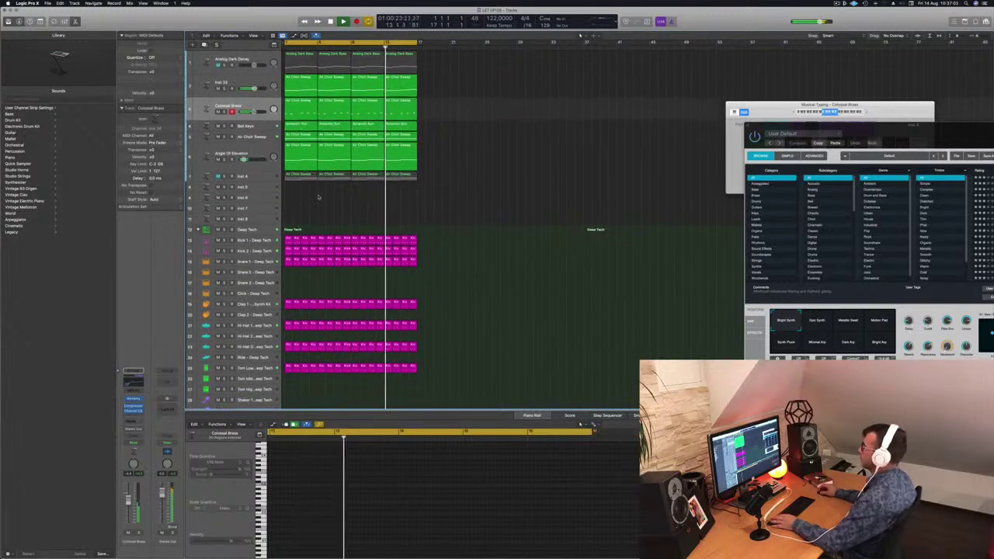
Select the Inst 5 track and add a send routed to Bus 6 on its channel strip
{"action": "left_click", "coordinate": [271, 187]}
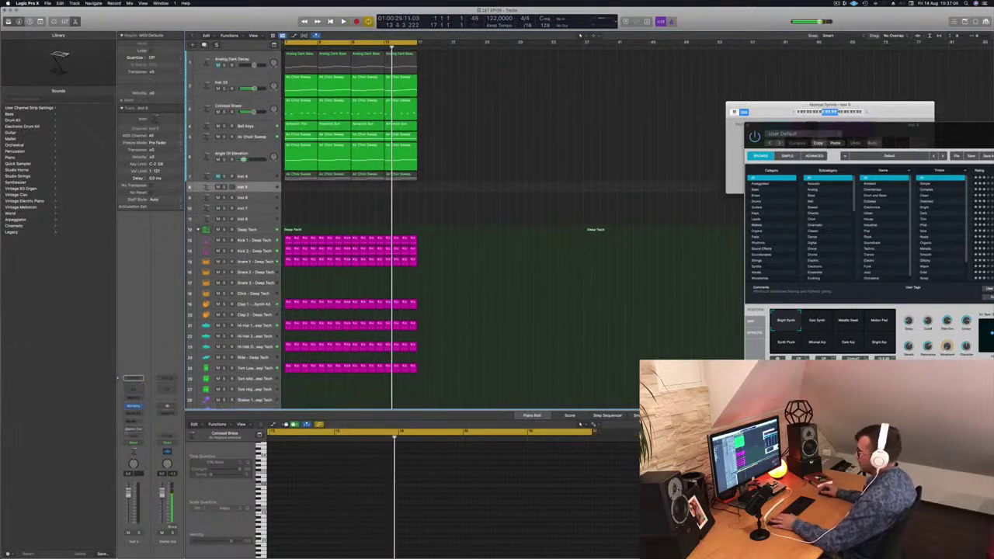
{"action": "left_click", "coordinate": [128, 423]}
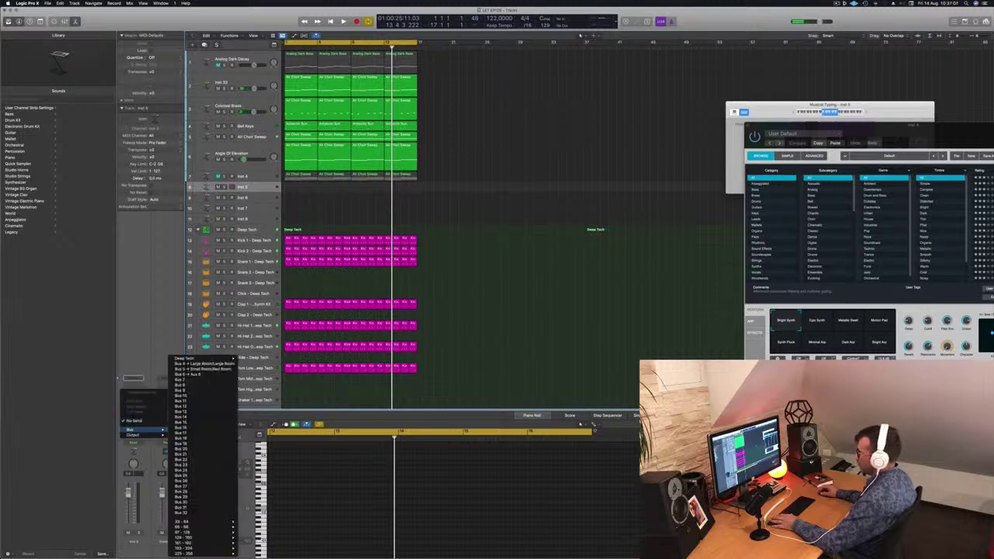
{"action": "key", "text": "Escape"}
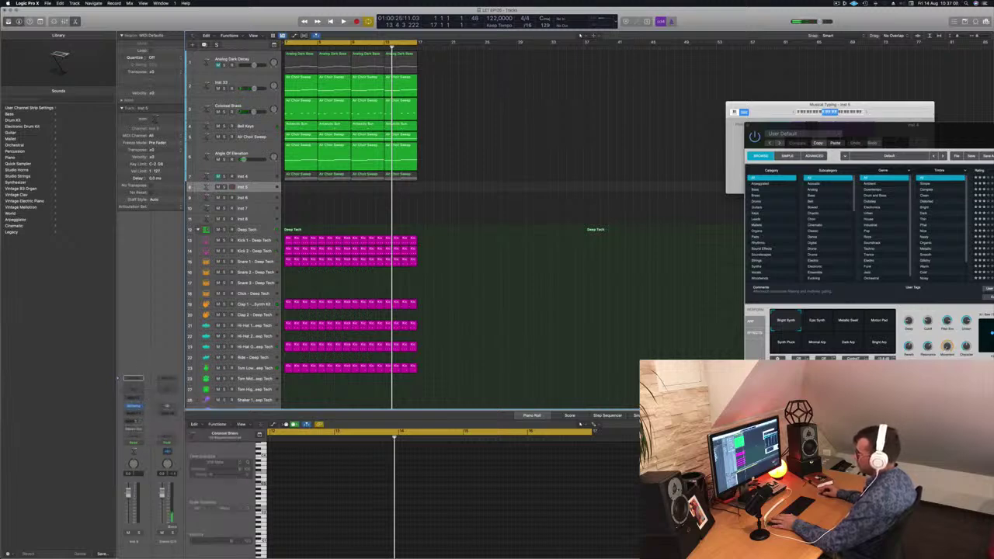
{"action": "left_click", "coordinate": [132, 422]}
{"action": "mouse_move", "coordinate": [134, 430]}
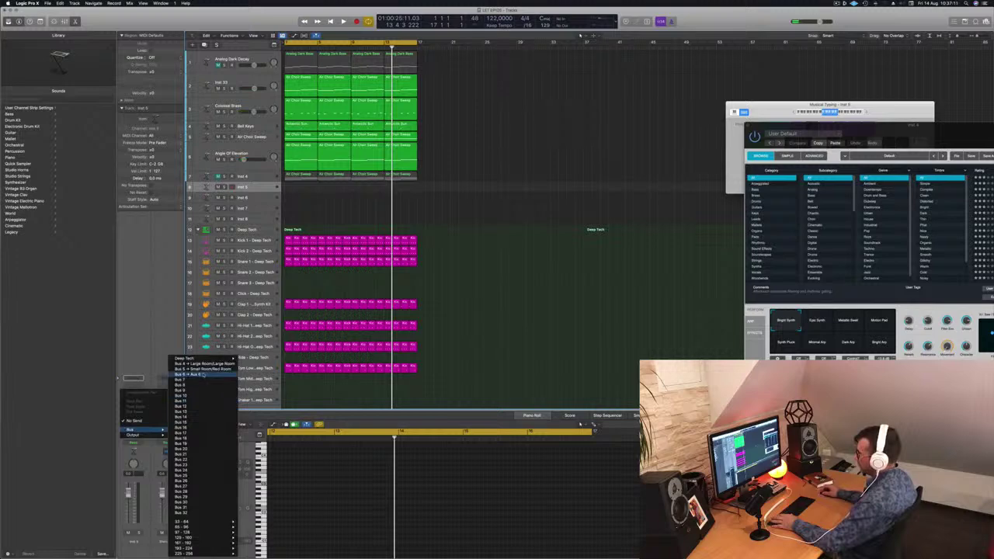
{"action": "left_click", "coordinate": [202, 374]}
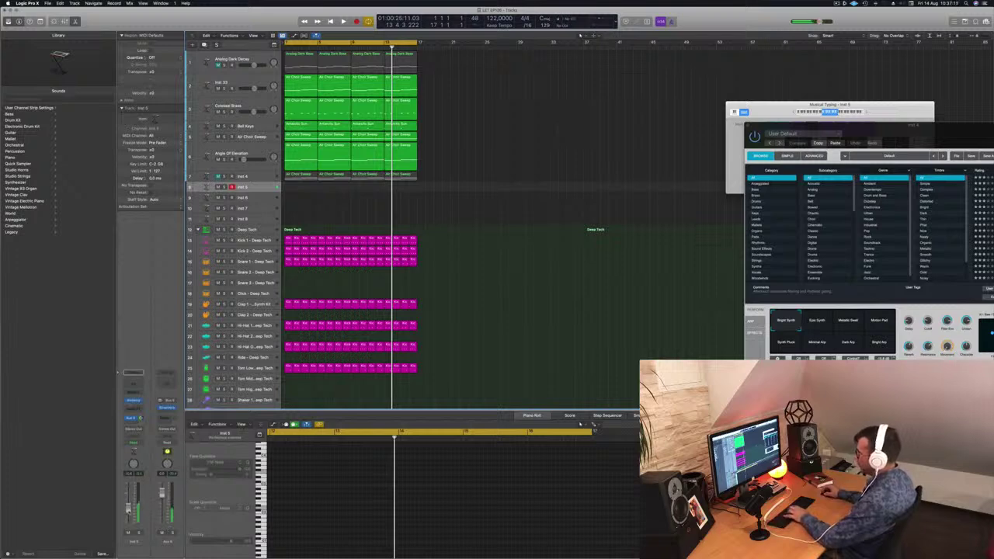
Open Alchemy on the Inst 5 track, try its performance snapshots and choose Synth Pluck
{"action": "left_click_drag", "start_coordinate": [899, 132], "coordinate": [601, 120]}
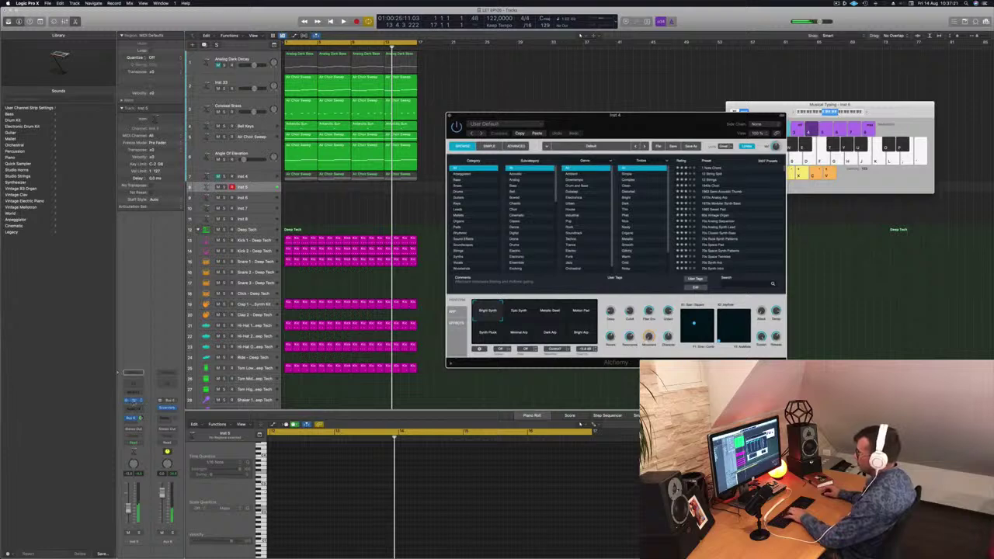
{"action": "left_click", "coordinate": [134, 400]}
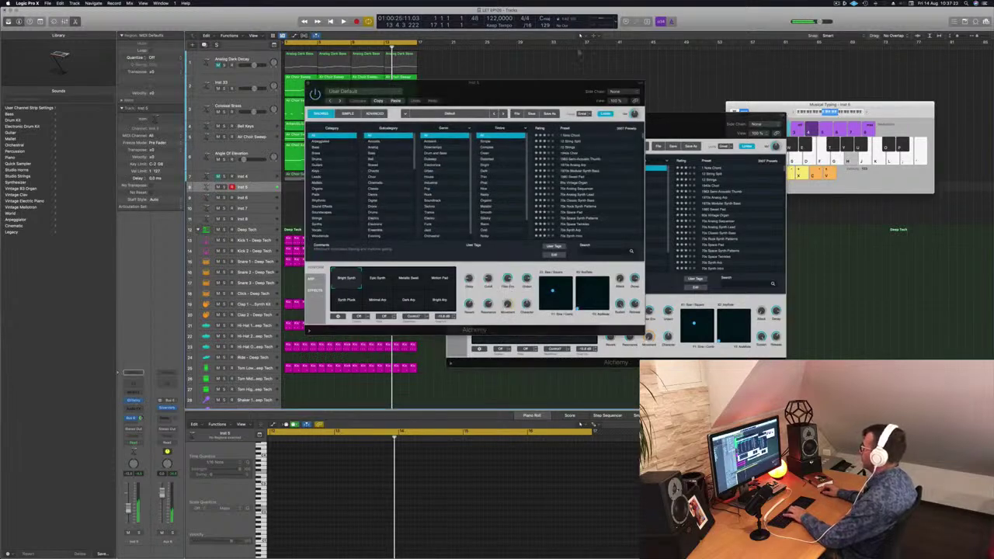
{"action": "left_click_drag", "start_coordinate": [528, 87], "coordinate": [673, 122]}
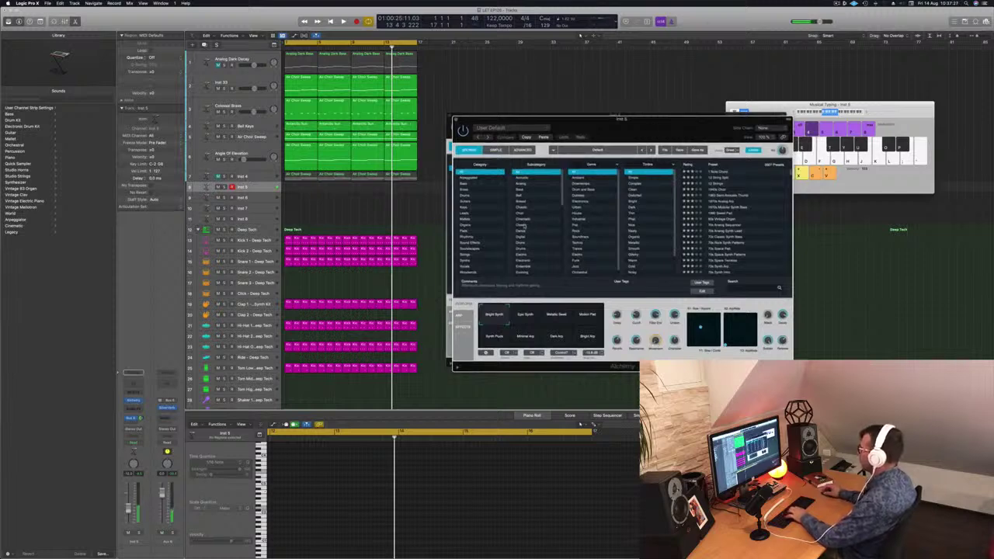
{"action": "left_click", "coordinate": [526, 314]}
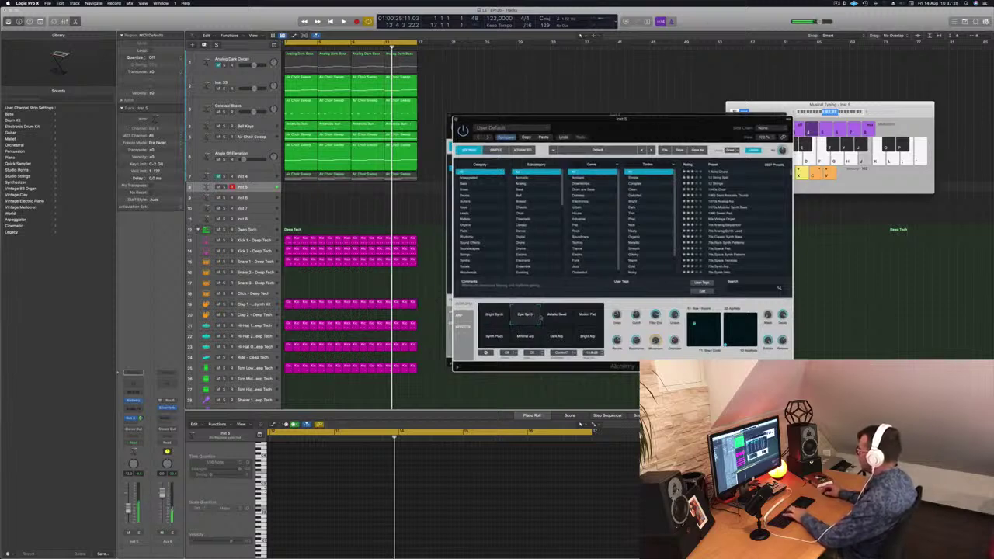
{"action": "left_click", "coordinate": [556, 316]}
{"action": "left_click", "coordinate": [588, 318]}
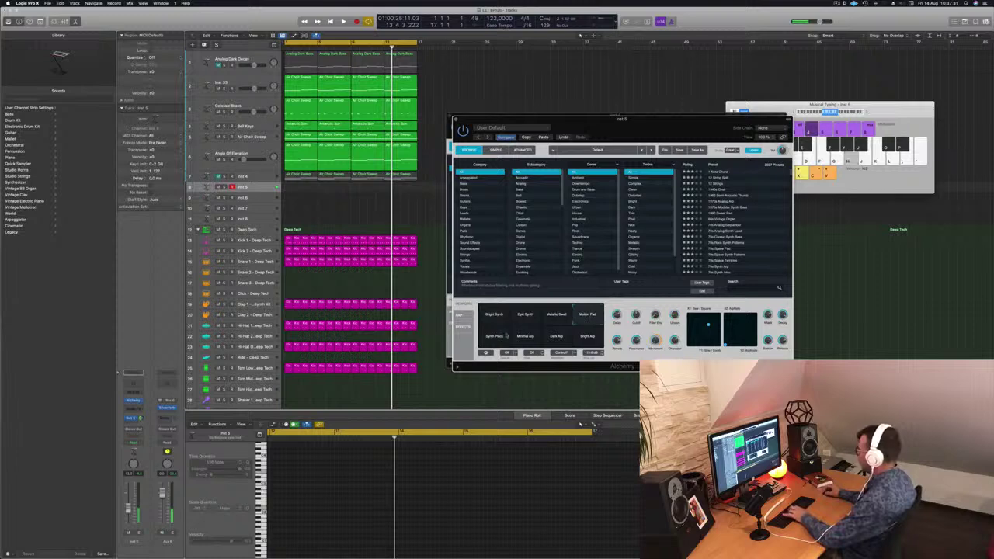
{"action": "left_click", "coordinate": [498, 336]}
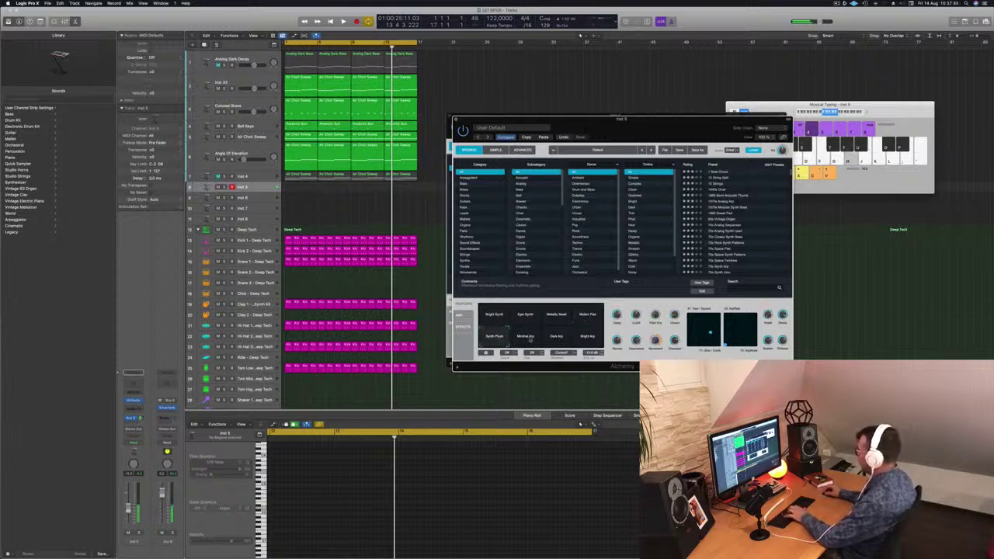
Play the arrangement from the beginning and shift the Musical Typing keyboard to a higher octave
{"action": "key", "text": "Return"}
{"action": "key", "text": "space"}
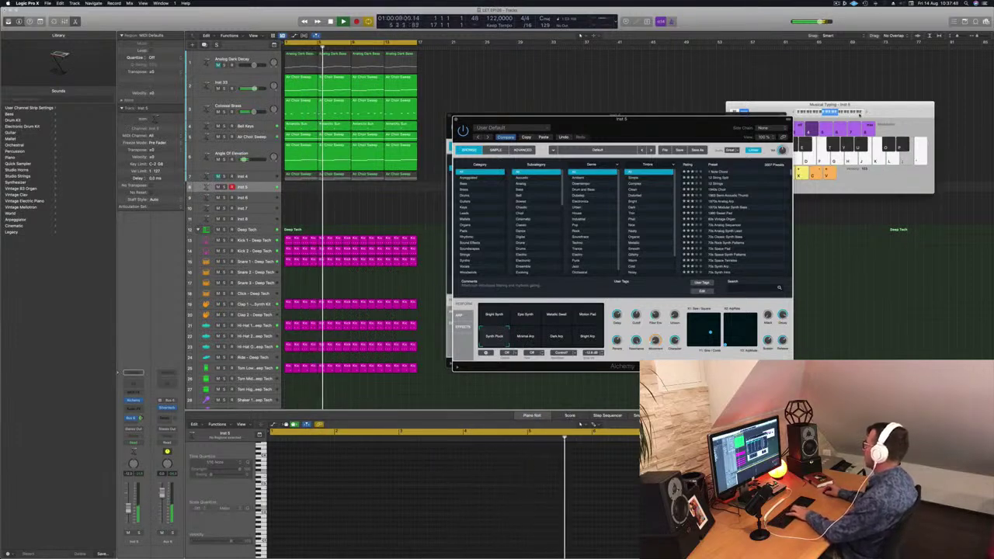
{"action": "left_click", "coordinate": [866, 113]}
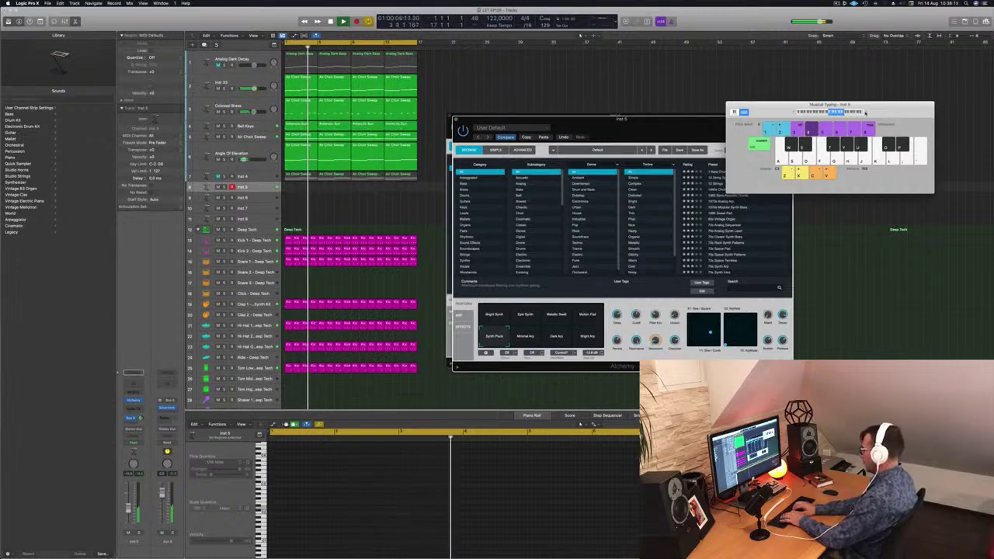
Record a descending pluck melody on the Inst 5 track over the running loop, starting at bar 5, and stop recording
{"action": "key", "text": "r"}
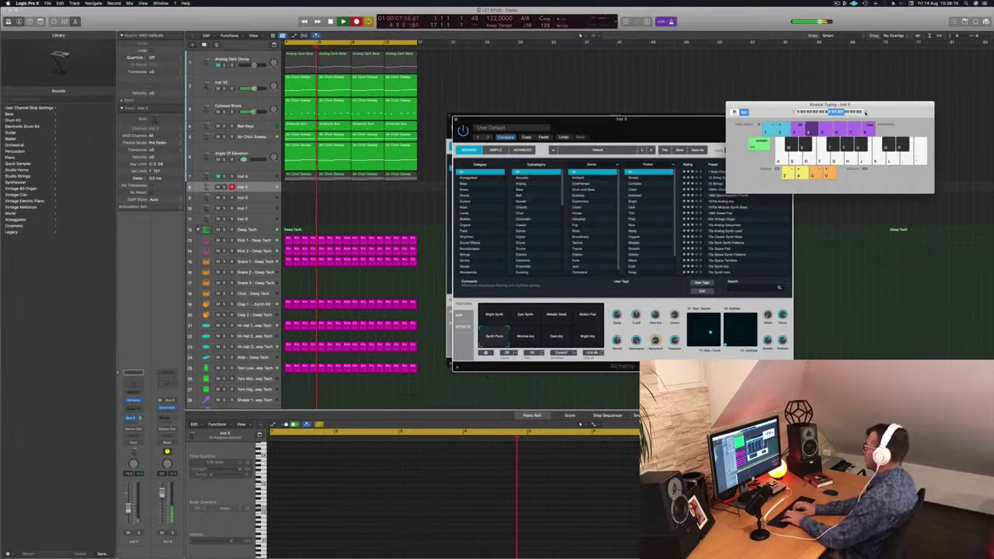
{"action": "key", "text": ";"}
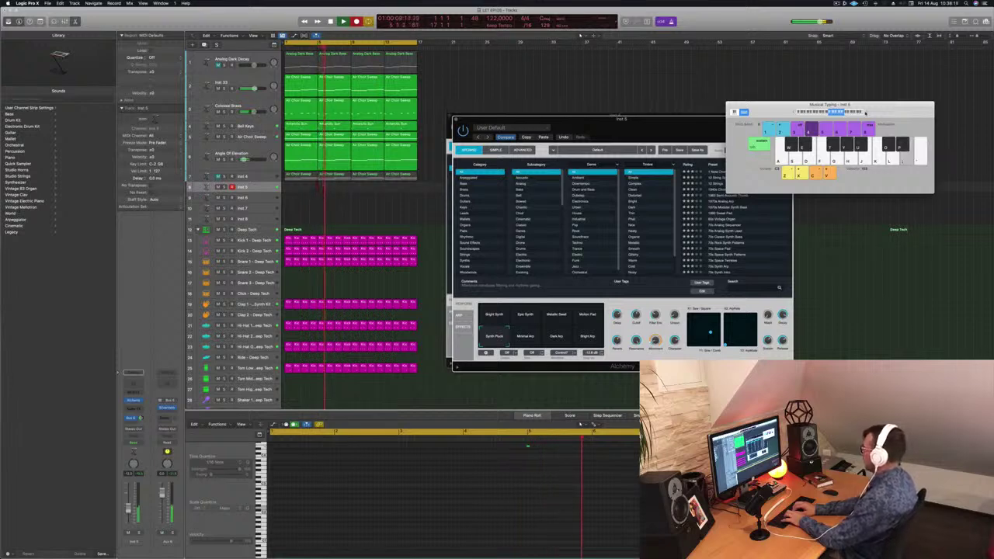
{"action": "key", "text": "l"}
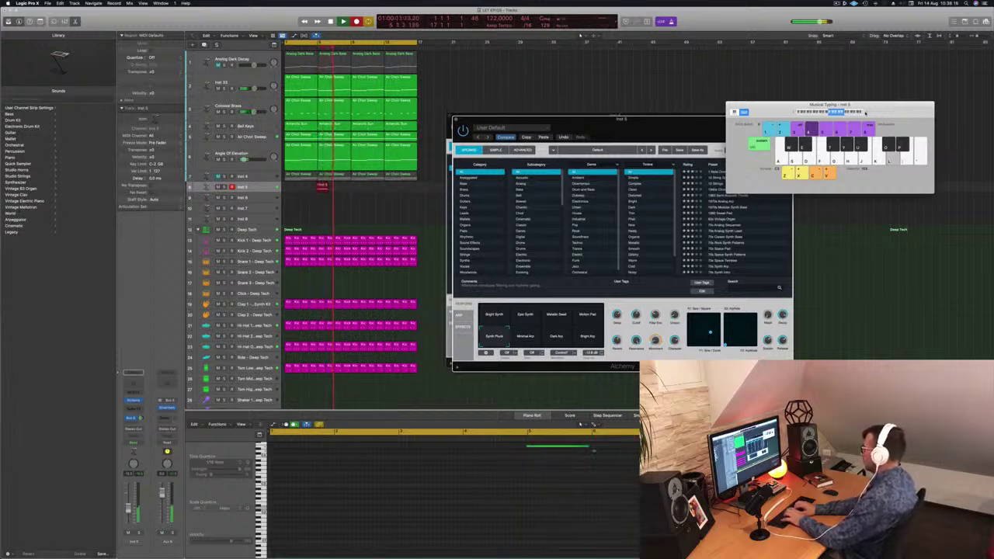
{"action": "key", "text": "h"}
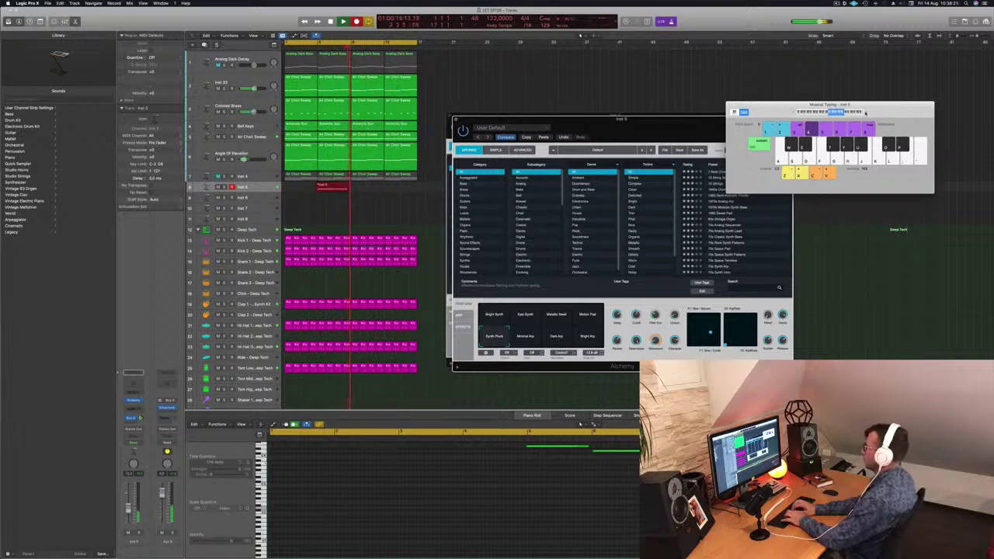
{"action": "key", "text": "semicolon"}
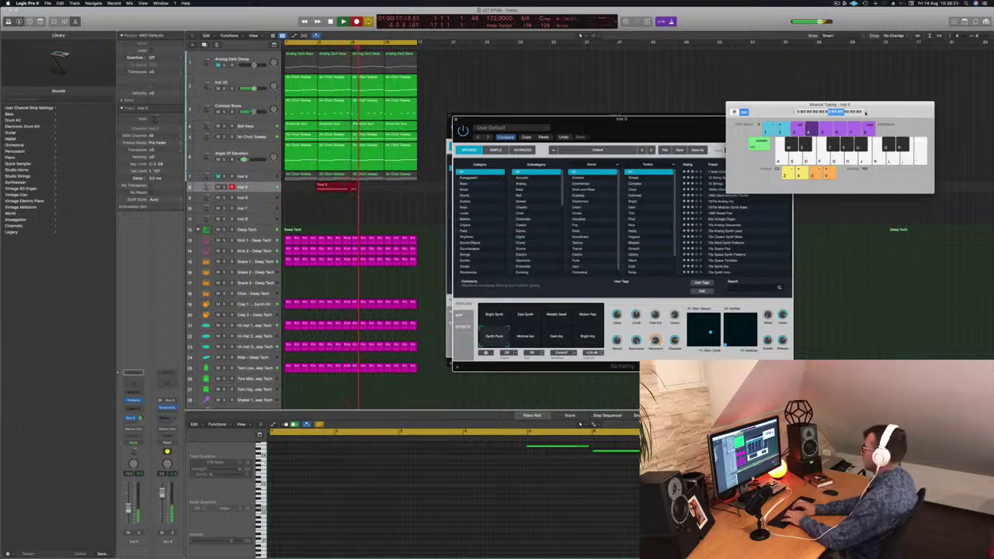
{"action": "key", "text": "l"}
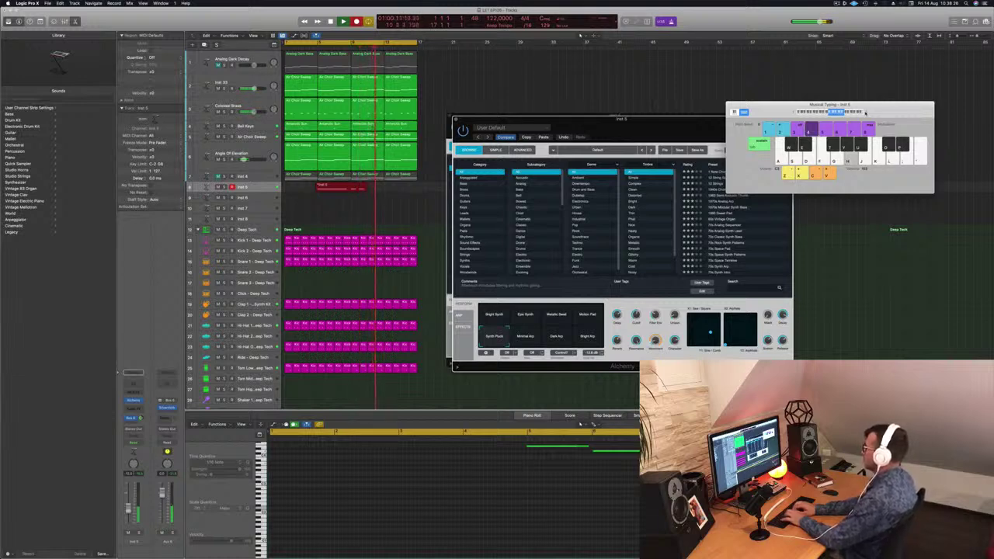
{"action": "key", "text": "f"}
{"action": "key", "text": "s"}
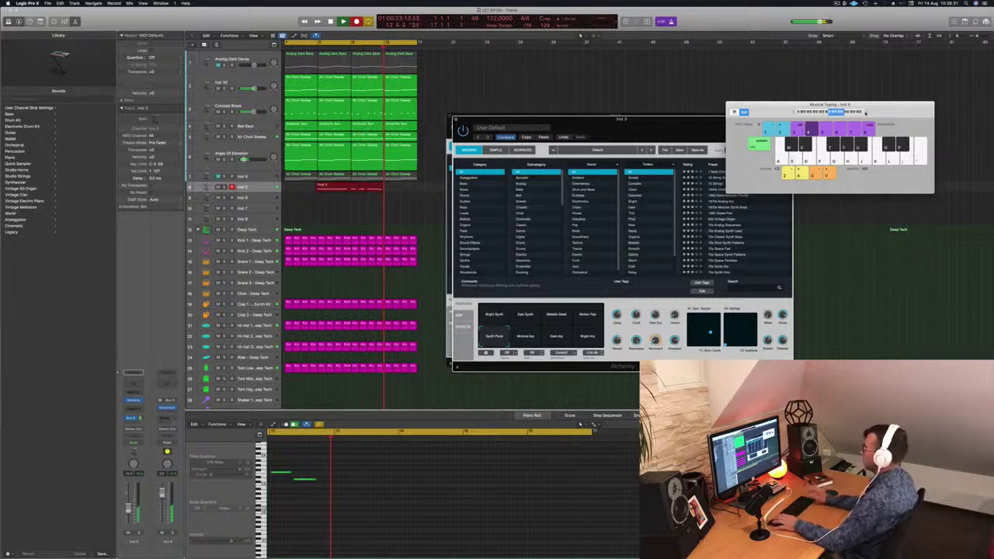
{"action": "key", "text": "space"}
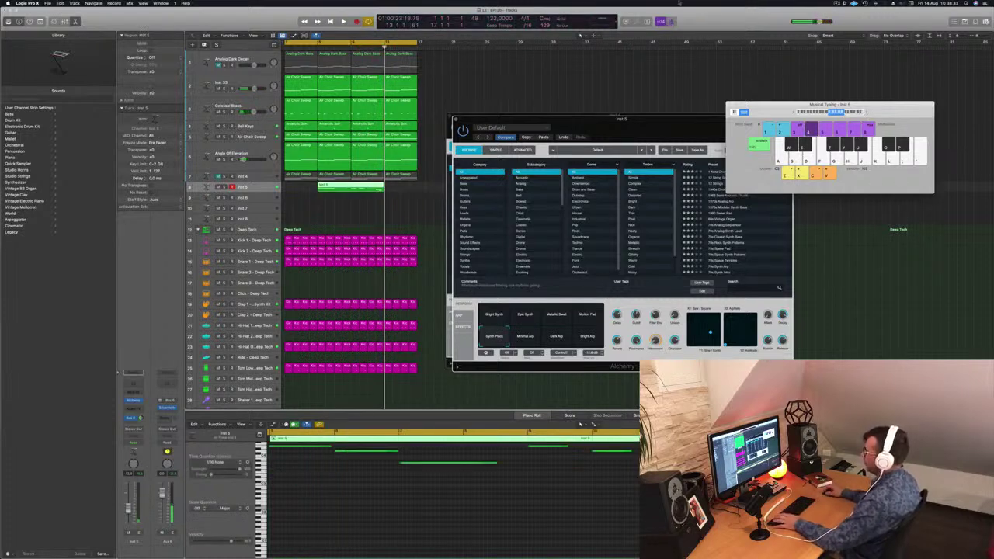
Move the recorded Inst 5 region to bar 1 and quantize its notes to 1/16 Note
{"action": "left_click_drag", "start_coordinate": [339, 186], "coordinate": [306, 186]}
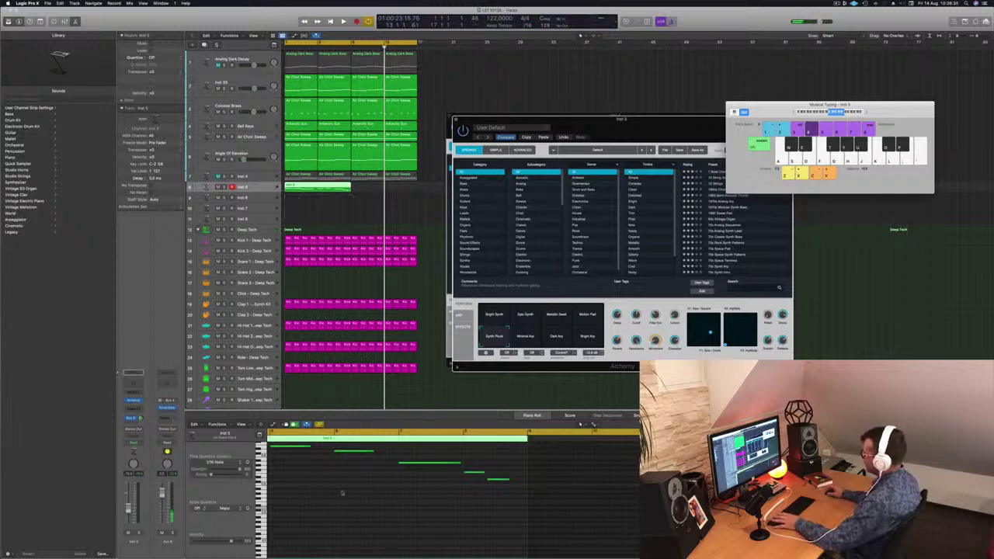
{"action": "key", "text": "Return"}
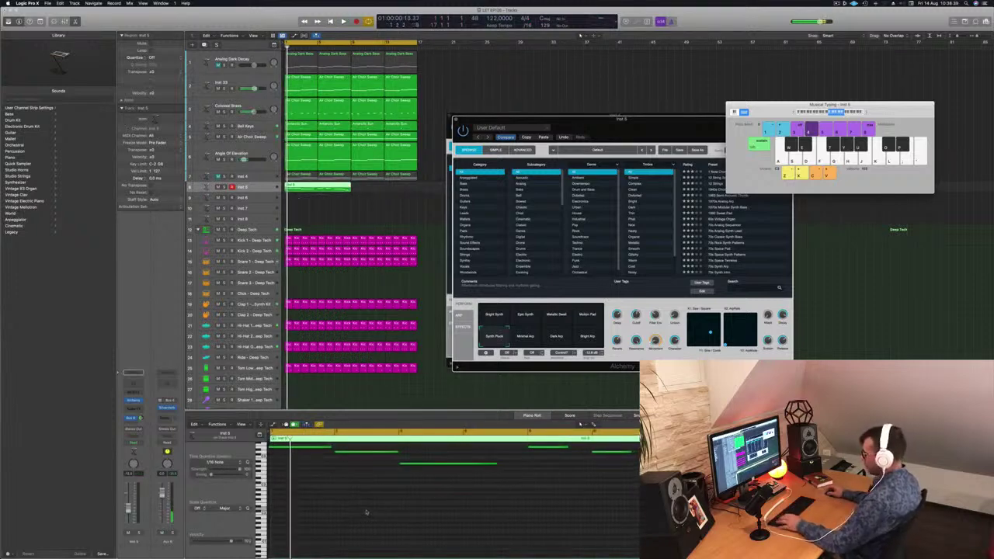
{"action": "left_click", "coordinate": [366, 511]}
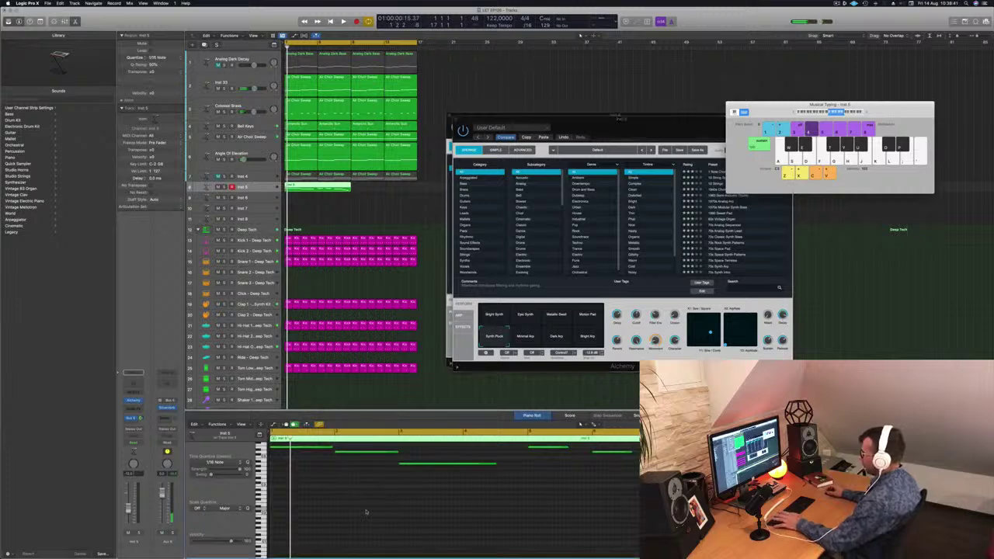
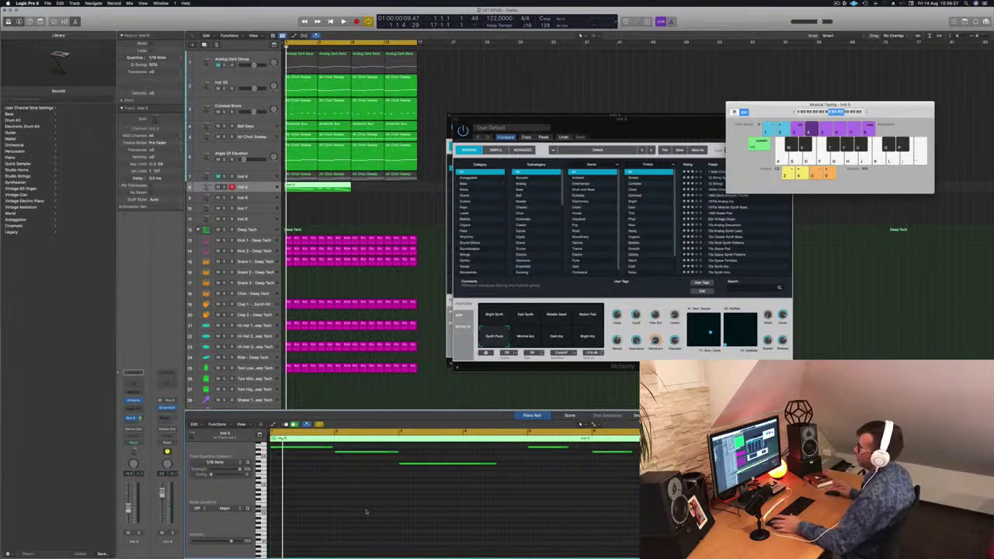
Play back the Inst 5 region from the start and examine its full melody in the piano roll
{"action": "left_click", "coordinate": [370, 216]}
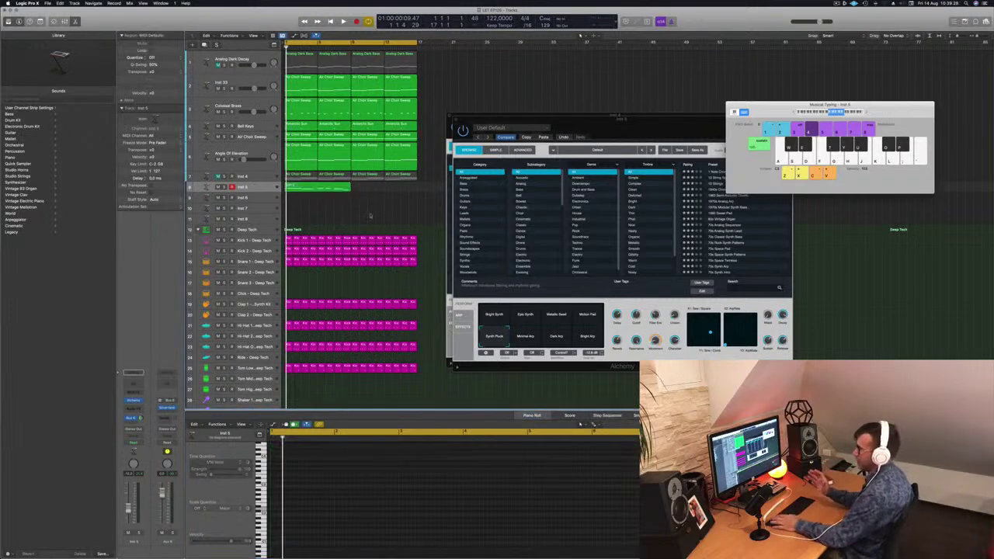
{"action": "key", "text": "space"}
{"action": "left_click", "coordinate": [330, 187]}
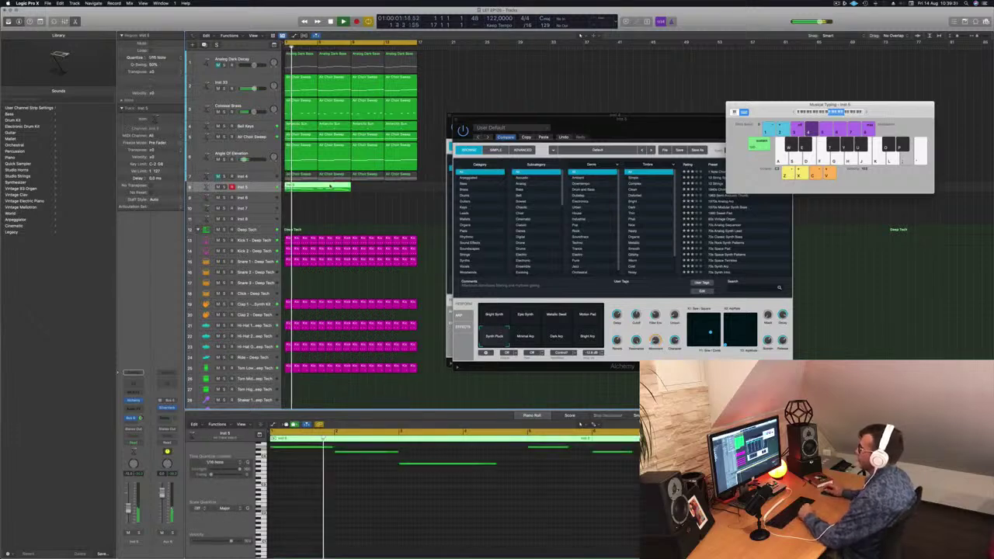
{"action": "left_click", "coordinate": [380, 501]}
{"action": "scroll", "coordinate": [385, 500], "scroll_direction": "left", "scroll_amount": 3}
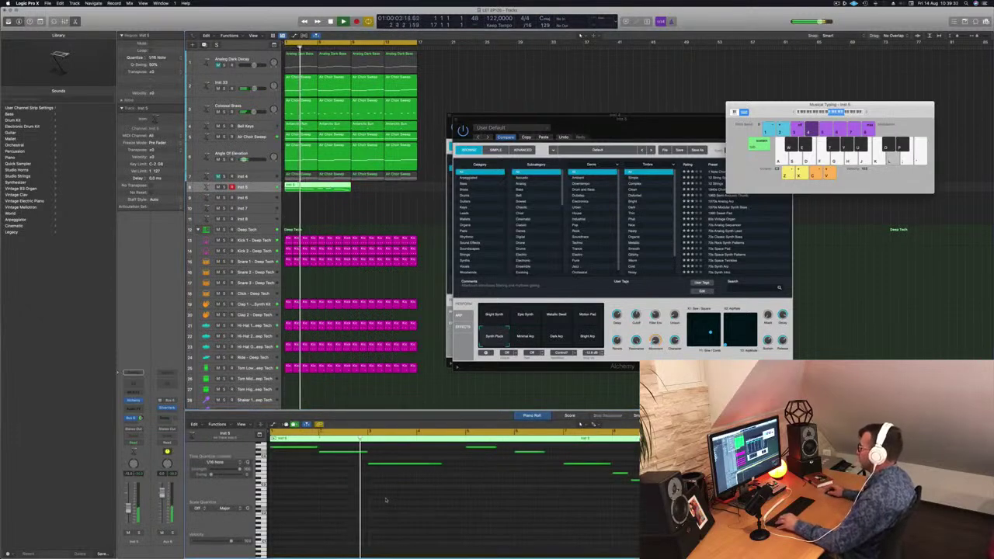
{"action": "scroll", "coordinate": [396, 494], "scroll_direction": "up", "scroll_amount": 4}
{"action": "scroll", "coordinate": [413, 481], "scroll_direction": "left", "scroll_amount": 2}
{"action": "key", "text": "Return"}
{"action": "key", "text": "space"}
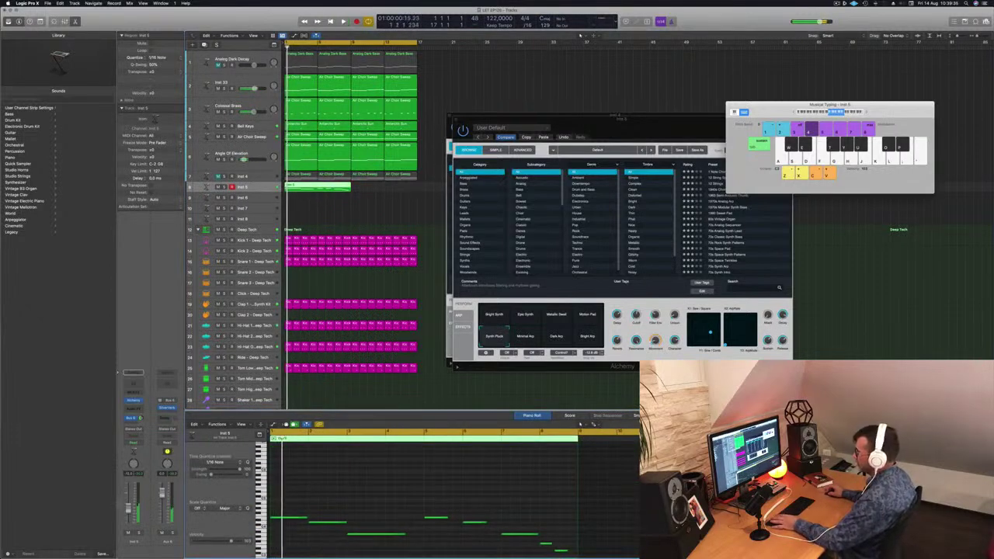
{"action": "key", "text": "space"}
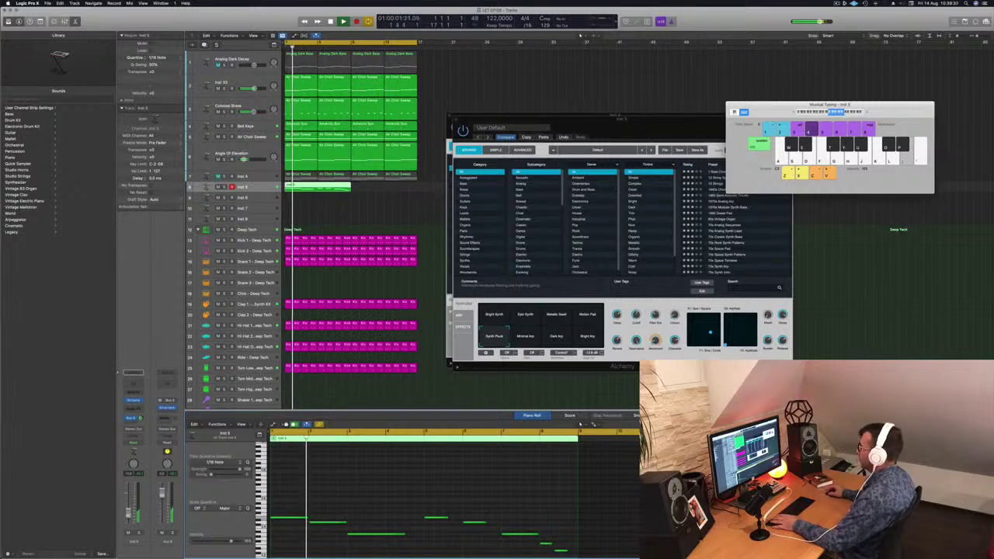
Move the Alchemy window upward, shorten the Inst 5 region's third note to end at bar 4 and play the result
{"action": "left_click_drag", "start_coordinate": [659, 129], "coordinate": [800, 77]}
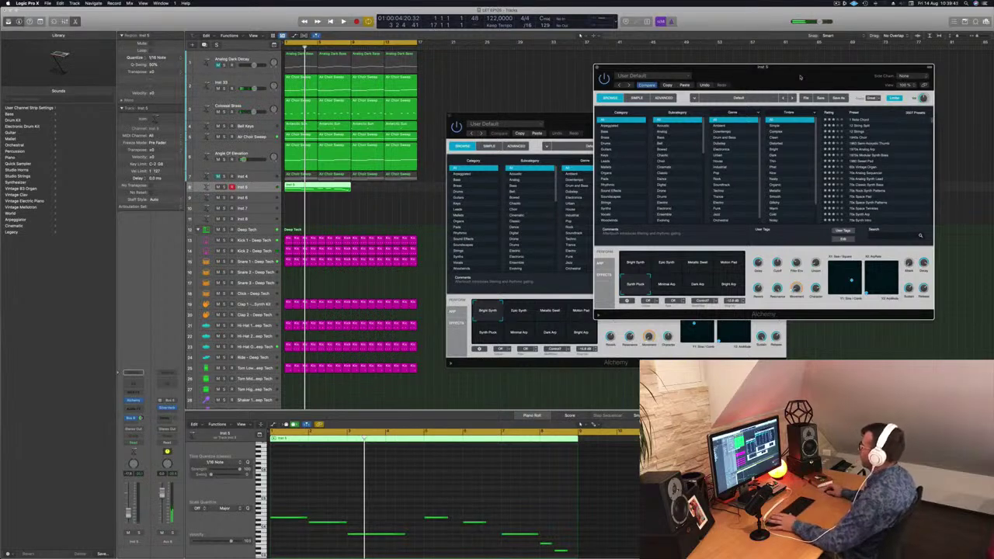
{"action": "left_click_drag", "start_coordinate": [800, 77], "coordinate": [661, 78]}
{"action": "key", "text": "space"}
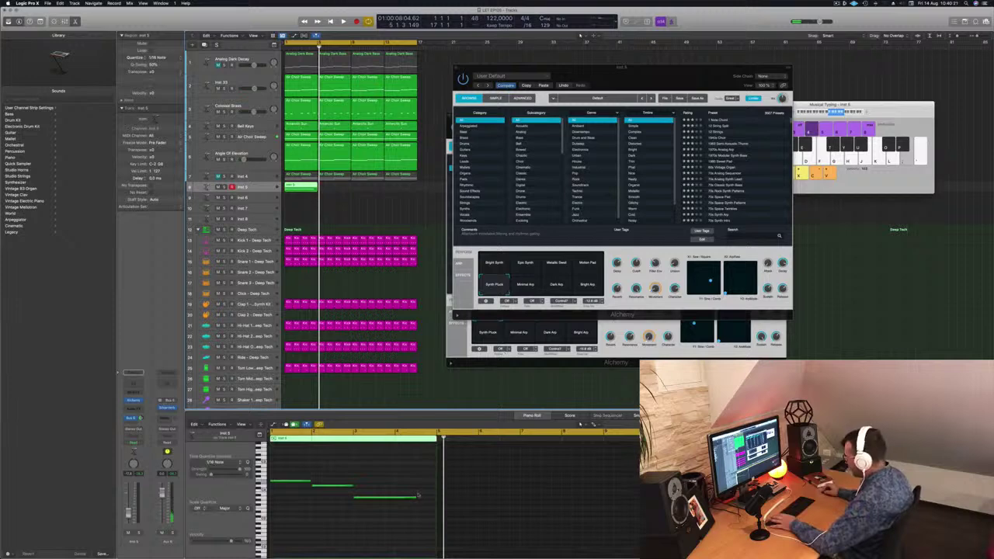
{"action": "left_click", "coordinate": [411, 498]}
{"action": "left_click_drag", "start_coordinate": [416, 497], "coordinate": [398, 494]}
{"action": "key", "text": "space"}
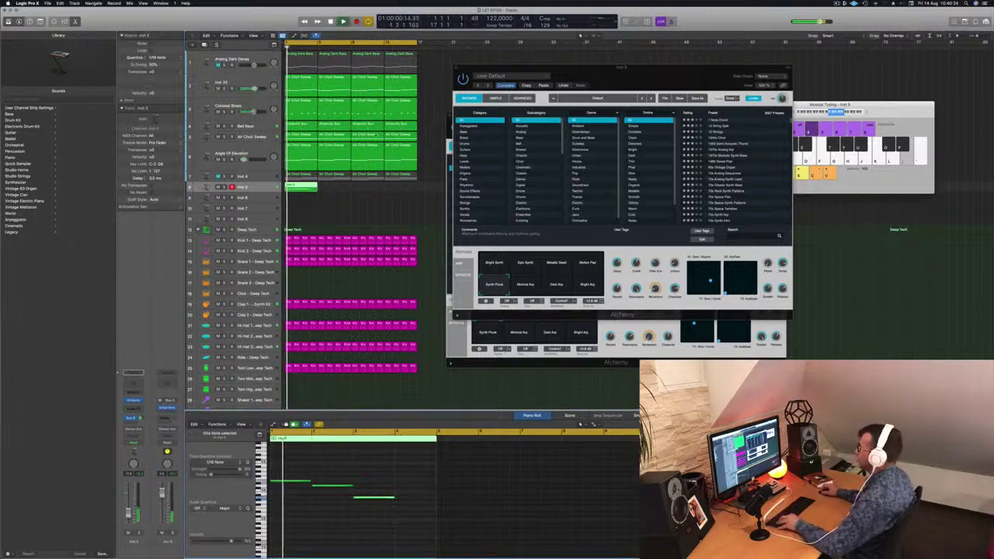
Copy the four-bar Inst 5 region along its track to fill the 16-bar loop and clear the selection
{"action": "left_click_drag", "start_coordinate": [310, 187], "coordinate": [363, 193]}
{"action": "key", "text": "super+Left"}
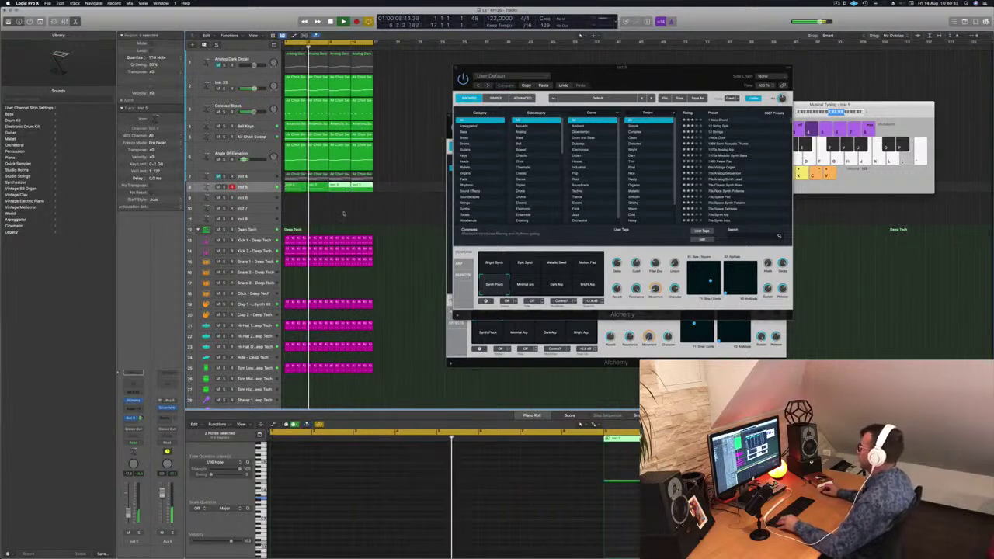
{"action": "left_click", "coordinate": [335, 213]}
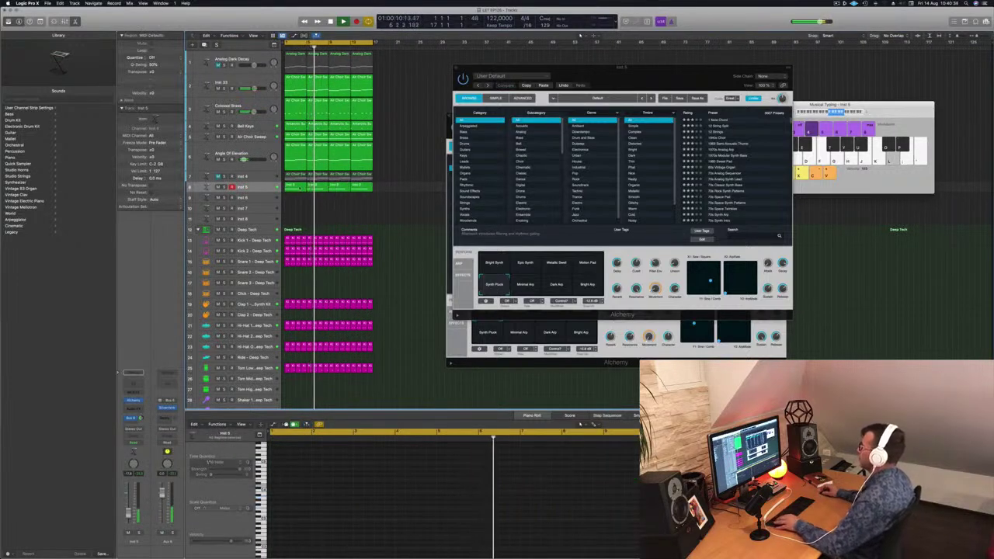
Copy the first four-bar Inst 5 region down to the start of the Inst 6 track, select that track and play it
{"action": "left_click", "coordinate": [295, 191]}
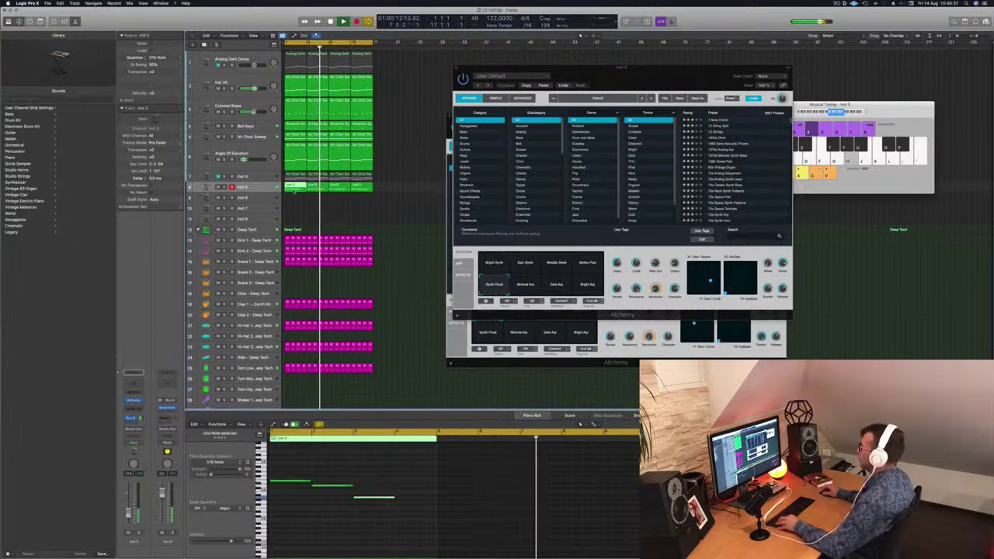
{"action": "left_click_drag", "start_coordinate": [294, 192], "coordinate": [295, 201]}
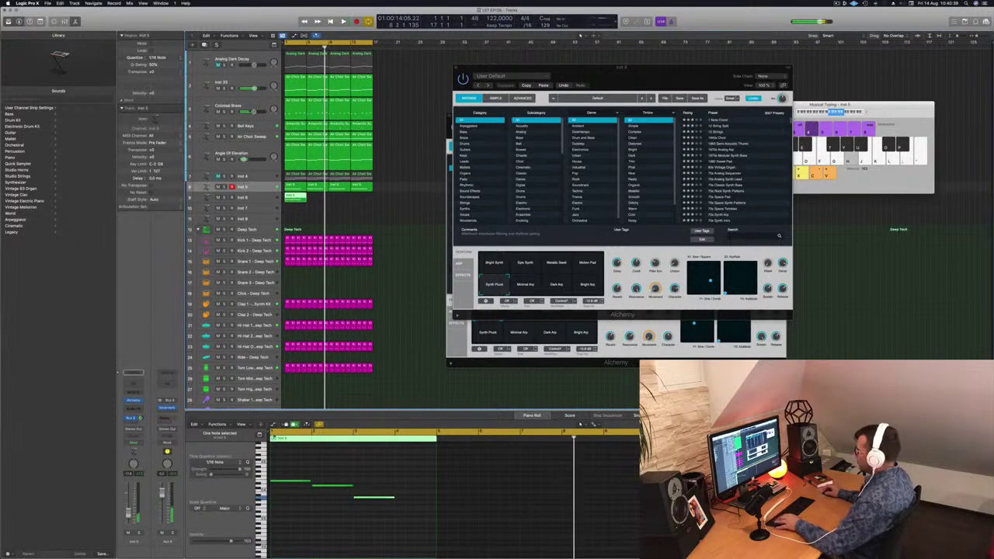
{"action": "left_click", "coordinate": [398, 475]}
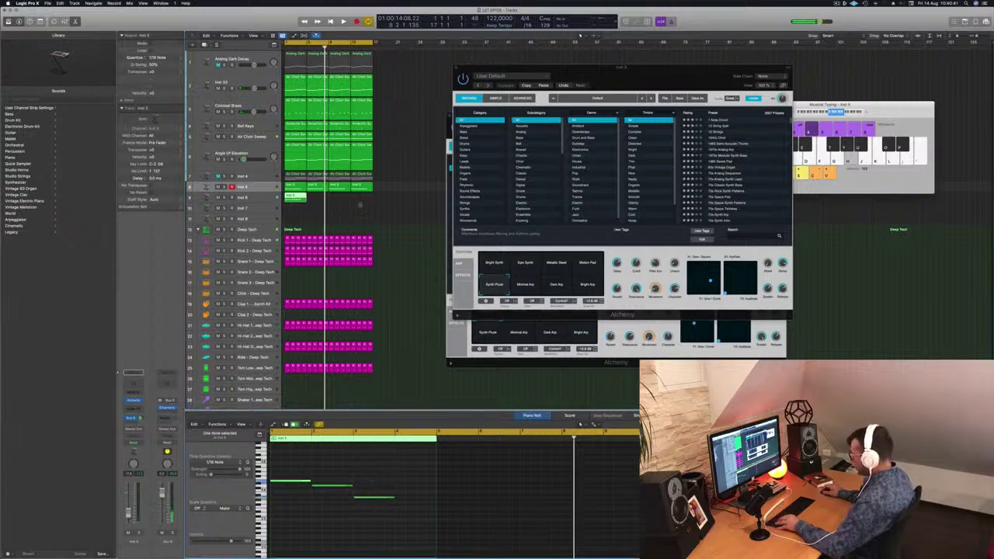
{"action": "left_click", "coordinate": [250, 198]}
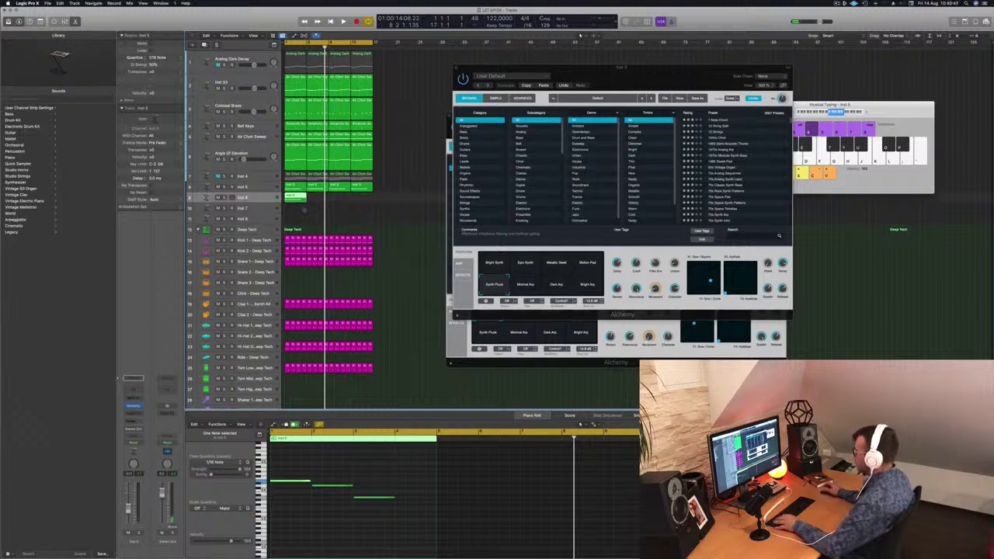
{"action": "key", "text": "space"}
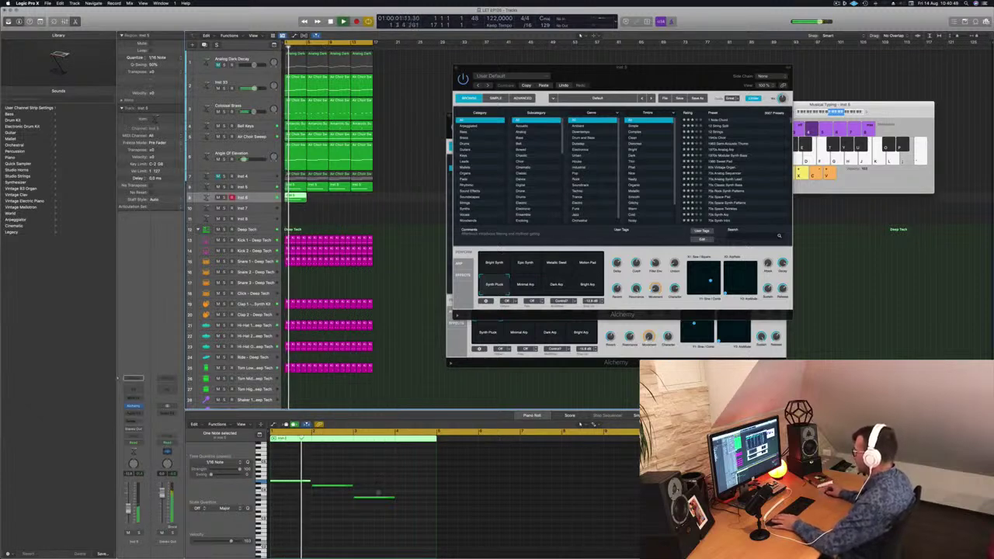
Move the copied region's third note into bar 4 at a higher pitch, and delete its first two notes
{"action": "left_click", "coordinate": [340, 487]}
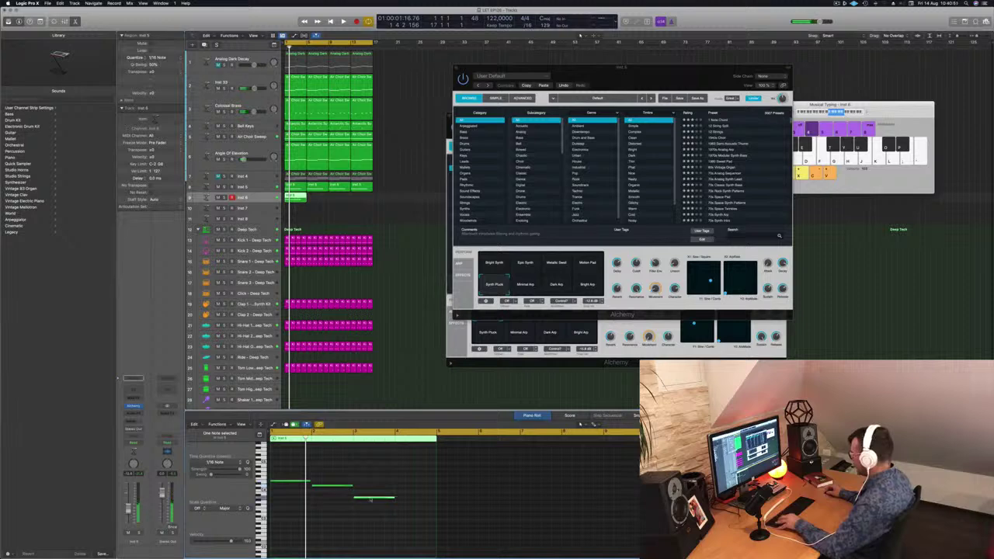
{"action": "left_click_drag", "start_coordinate": [376, 501], "coordinate": [418, 491]}
{"action": "key", "text": "space"}
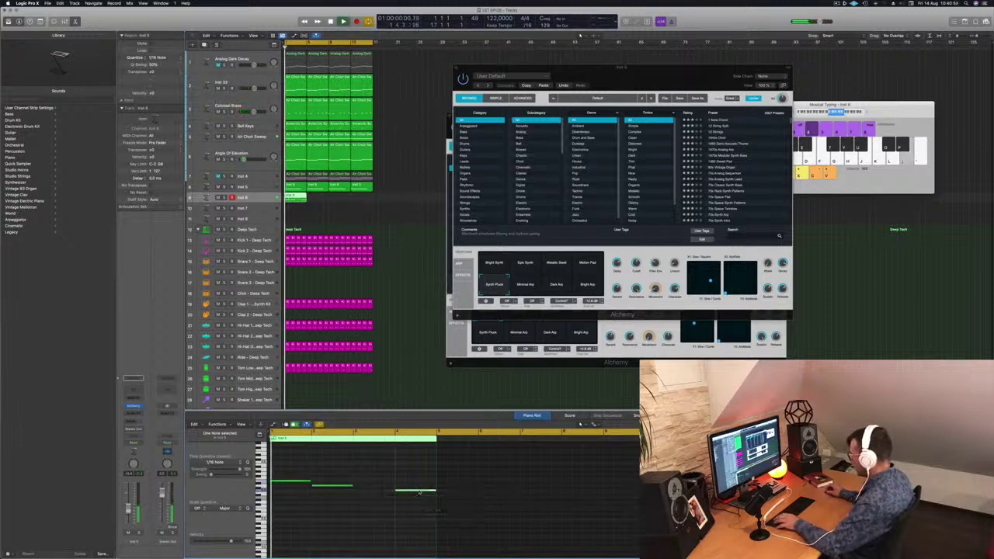
{"action": "left_click_drag", "start_coordinate": [373, 453], "coordinate": [295, 501]}
{"action": "key", "text": "Delete"}
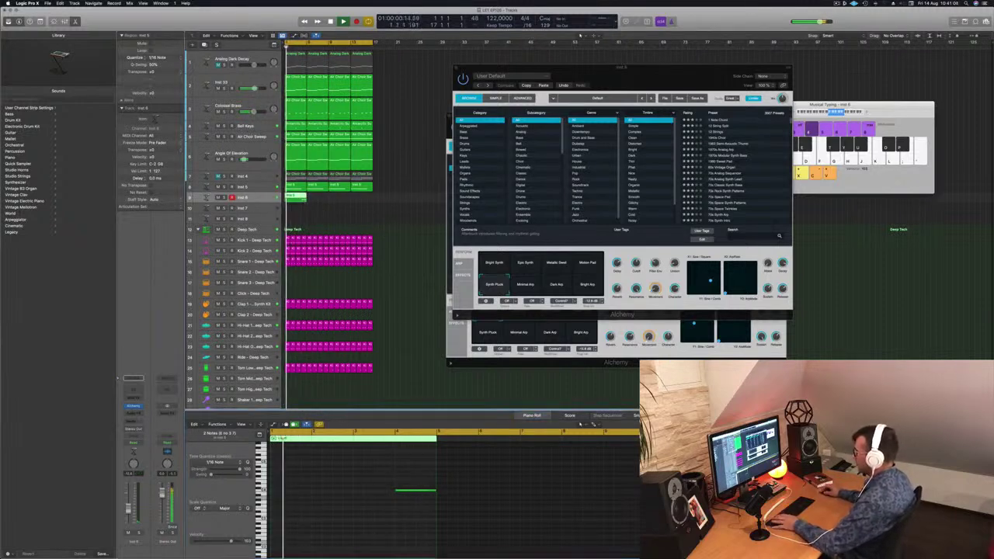
Open the Inst 6 Alchemy synth, move its window aside and load the Contrapuntal preset from the Organs category
{"action": "left_click", "coordinate": [133, 406]}
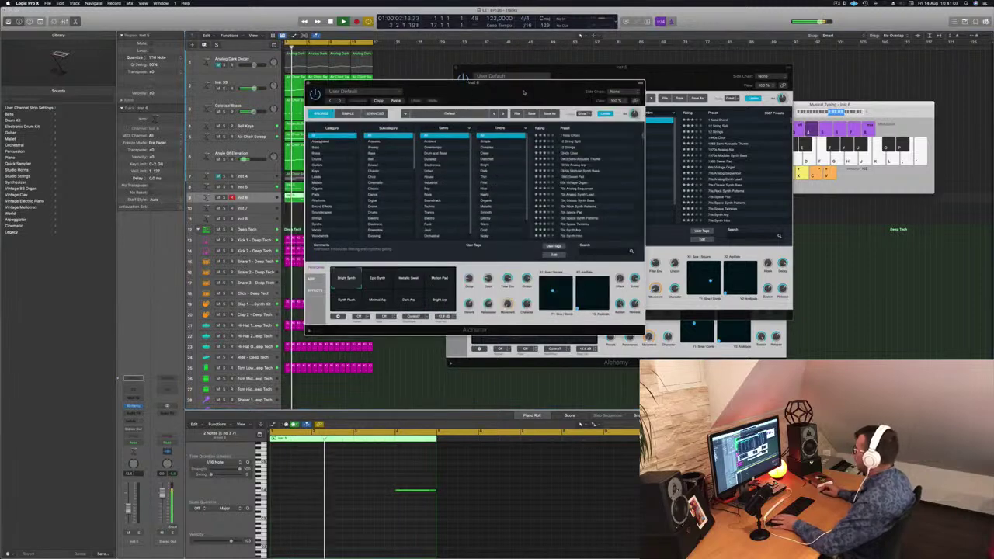
{"action": "left_click_drag", "start_coordinate": [484, 101], "coordinate": [713, 156]}
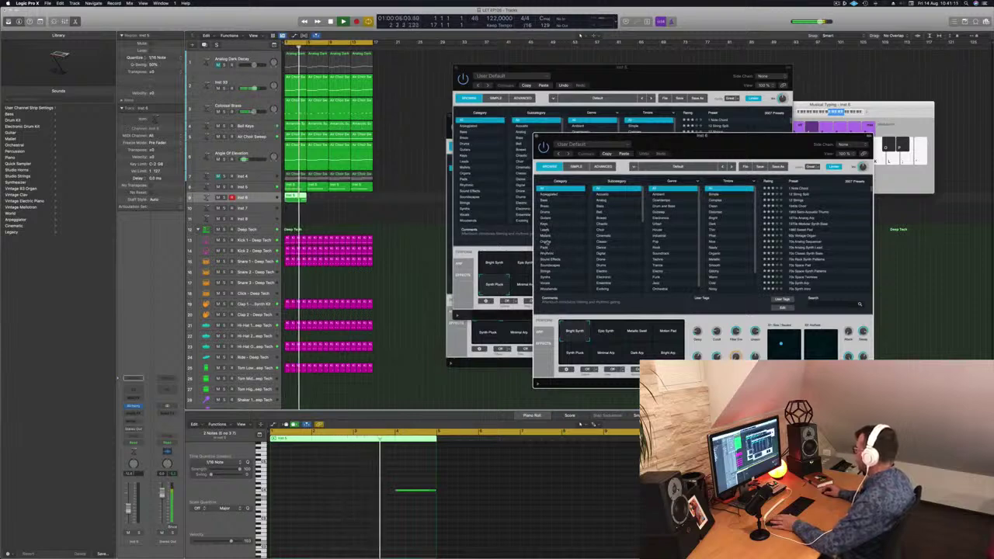
{"action": "left_click", "coordinate": [547, 242]}
{"action": "left_click", "coordinate": [802, 242]}
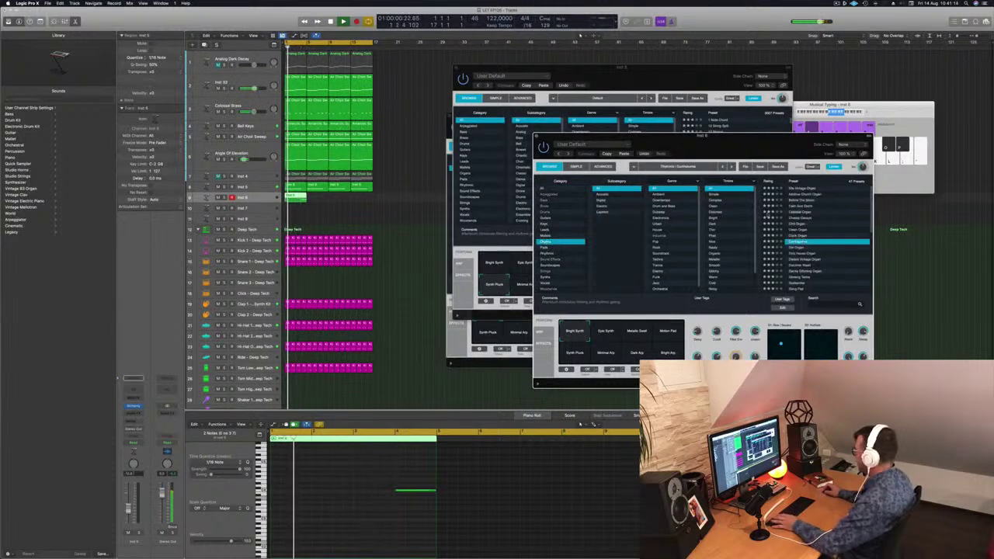
Transpose the bar 4 note down two octaves and restart playback to hear it
{"action": "left_click", "coordinate": [411, 491]}
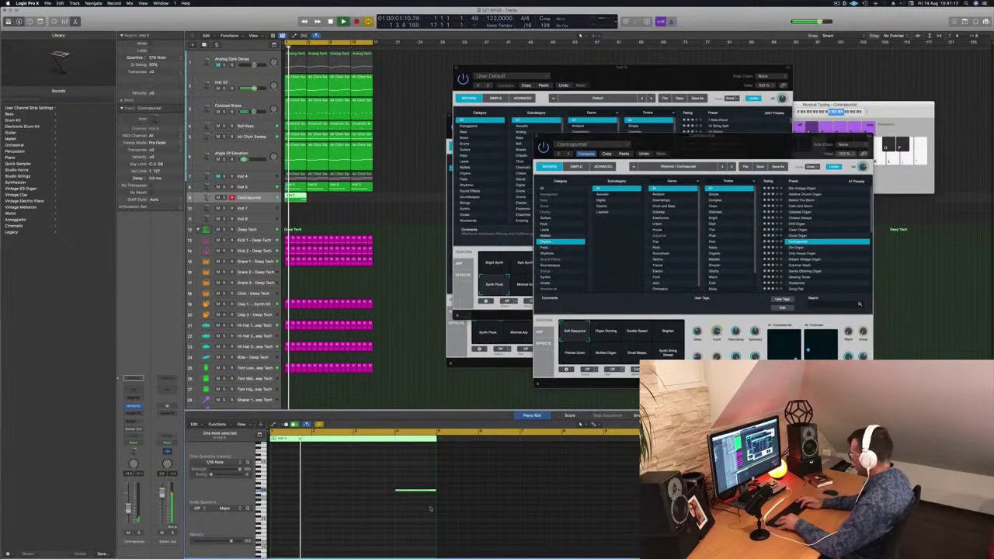
{"action": "key", "text": "alt+shift+Down"}
{"action": "key", "text": "alt+shift+Down"}
{"action": "key", "text": "space"}
{"action": "key", "text": "space"}
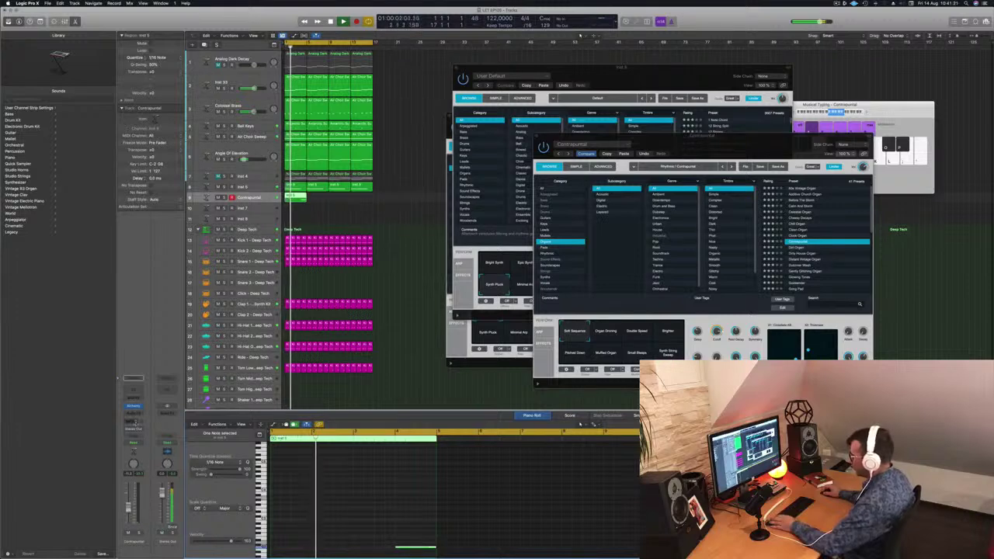
Add a send to Bus 6 on the Contrapuntal track and change its Alchemy preset to Dirt Organ
{"action": "left_click", "coordinate": [133, 421]}
{"action": "mouse_move", "coordinate": [138, 429]}
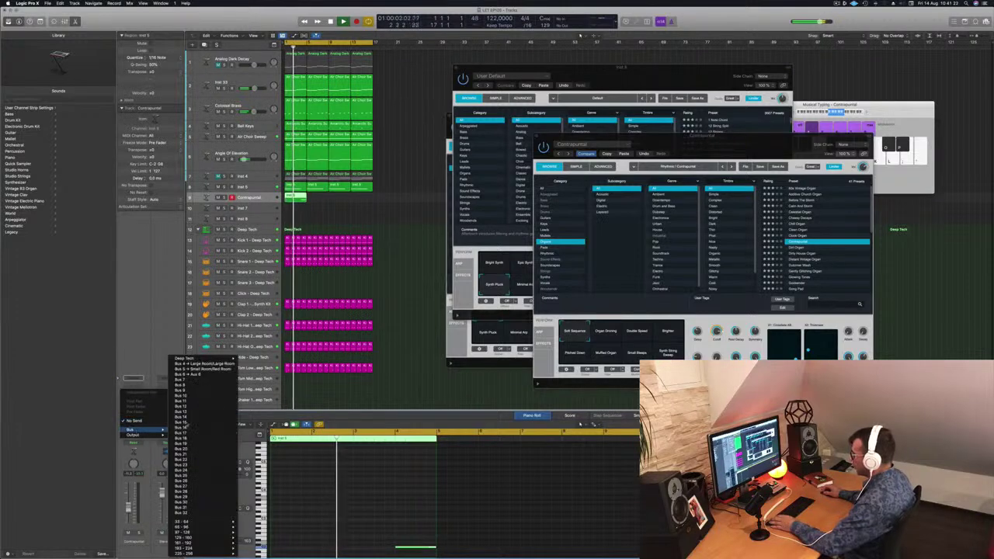
{"action": "left_click", "coordinate": [204, 375]}
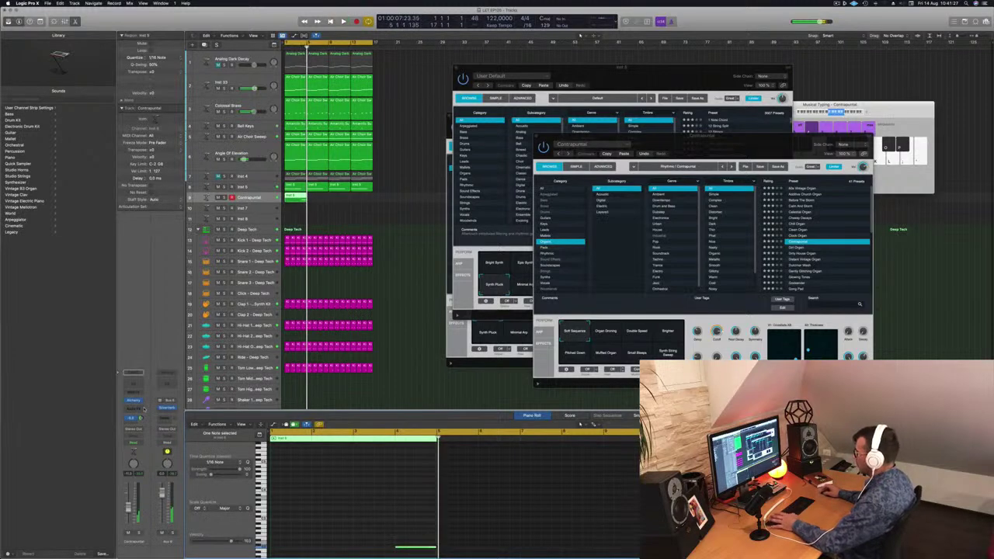
{"action": "left_click", "coordinate": [798, 248]}
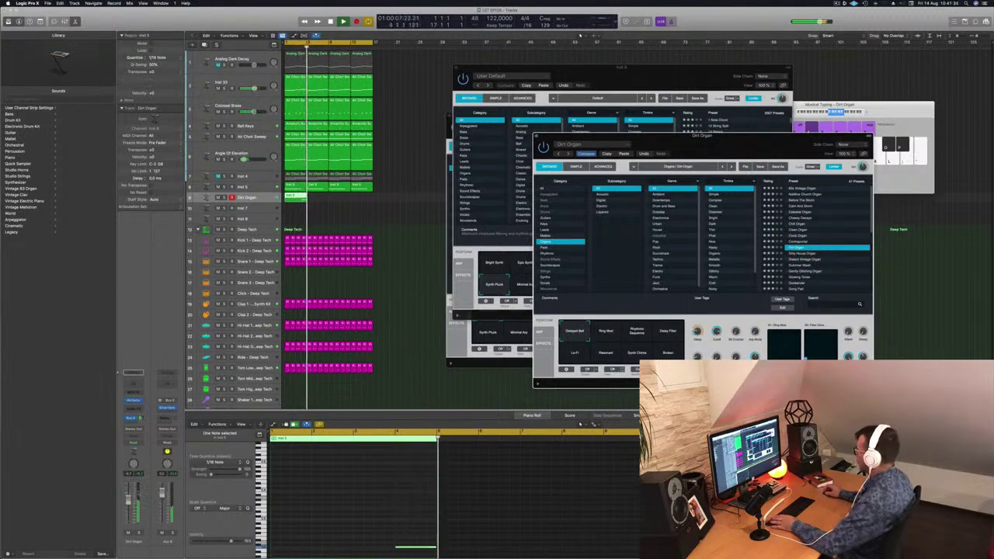
Raise the bar 4 note by about an octave in the piano roll and play the result
{"action": "left_click", "coordinate": [375, 450]}
{"action": "key", "text": "space"}
{"action": "left_click_drag", "start_coordinate": [363, 516], "coordinate": [426, 547]}
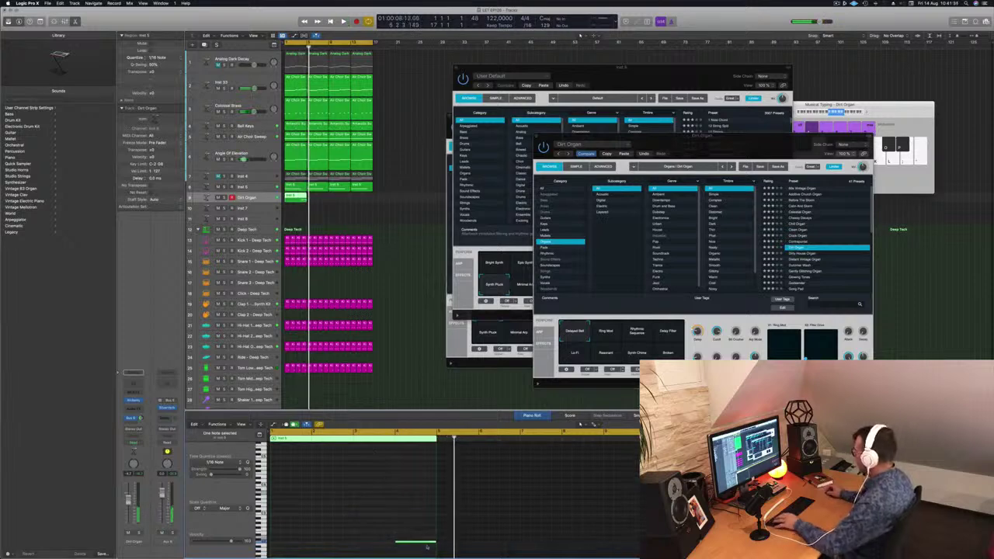
{"action": "key", "text": "space"}
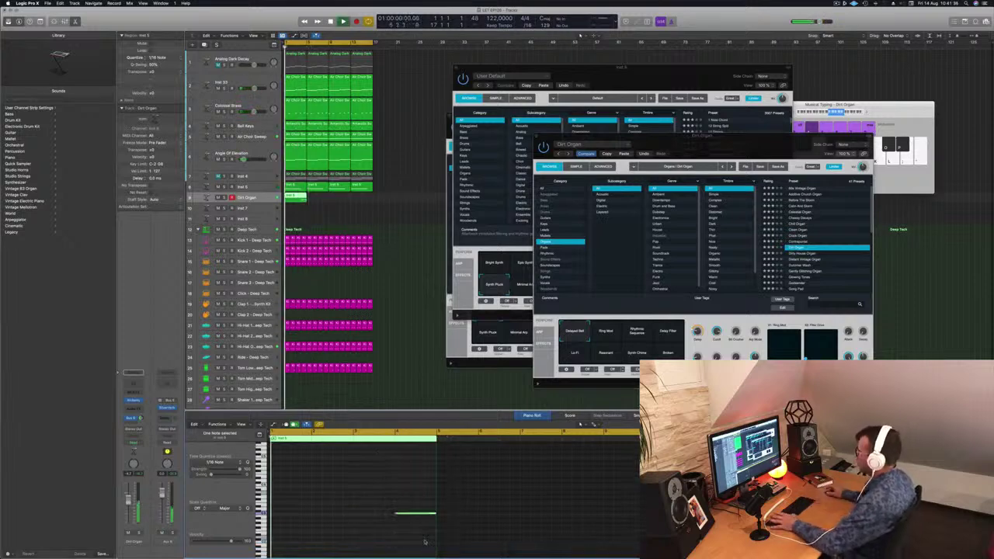
Move the Dirt Organ Alchemy window to show the Musical Typing keyboard and load the Godsender organ preset
{"action": "left_click_drag", "start_coordinate": [776, 151], "coordinate": [695, 125]}
{"action": "scroll", "coordinate": [743, 227], "scroll_direction": "down", "scroll_amount": 3}
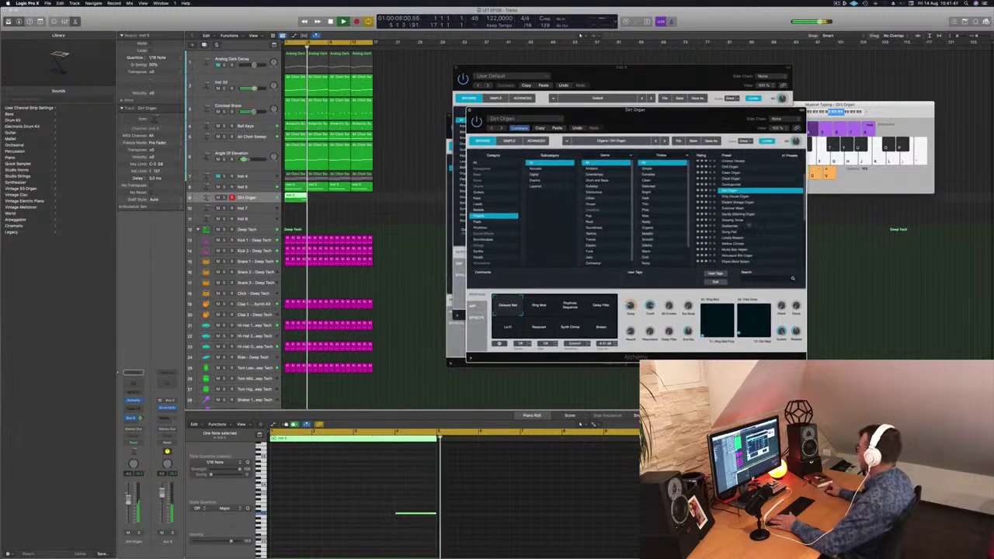
{"action": "left_click", "coordinate": [744, 225]}
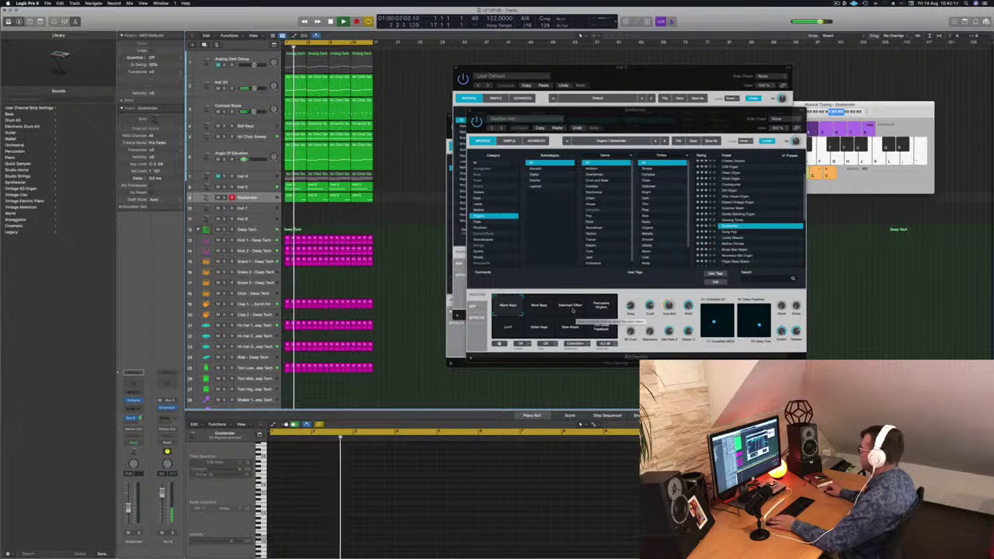
Audition Godsender's Percussive Rhythm variation and switch the sound to Softer Keys
{"action": "left_click", "coordinate": [600, 306]}
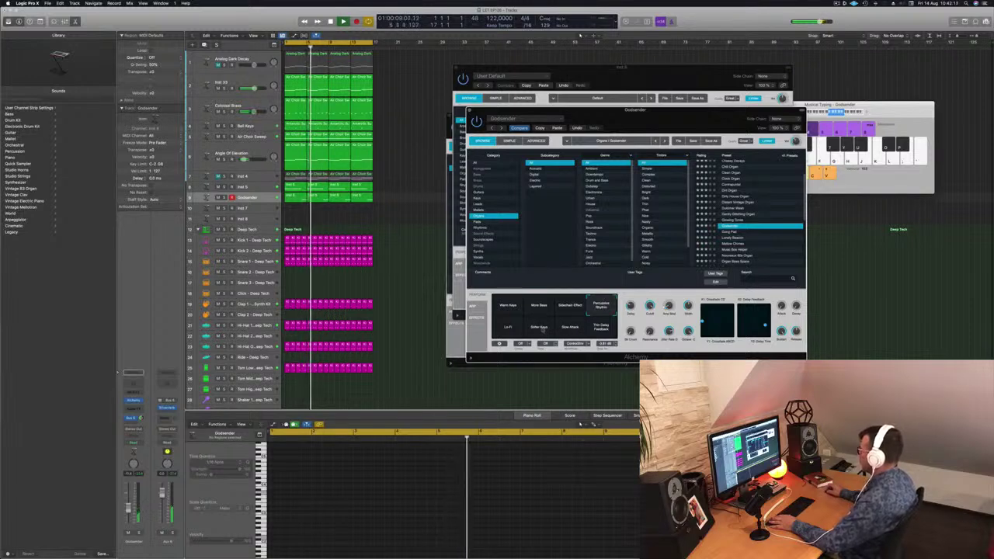
{"action": "left_click", "coordinate": [535, 330]}
{"action": "key", "text": "Return"}
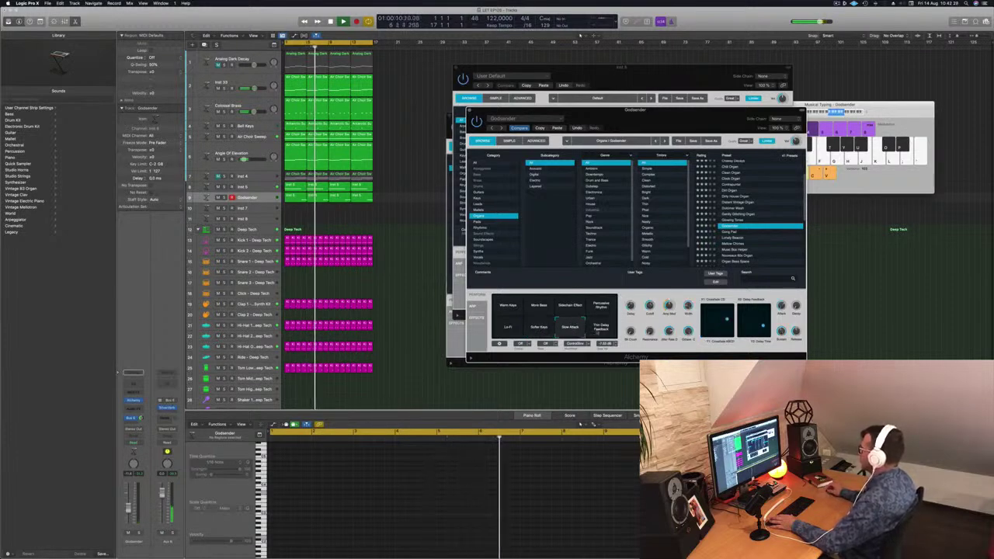
Close the three open Alchemy windows to reveal the arrangement
{"action": "left_click_drag", "start_coordinate": [470, 111], "coordinate": [426, 117]}
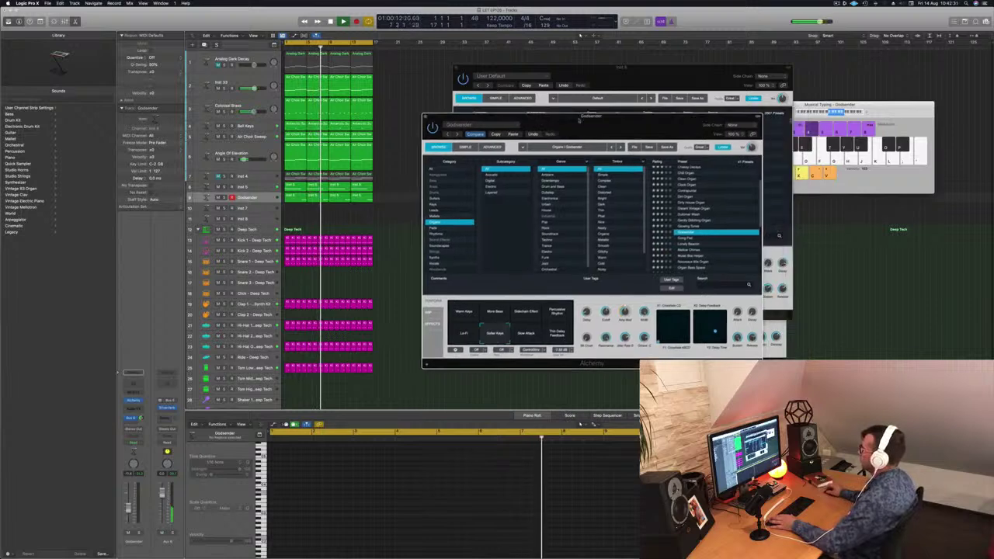
{"action": "left_click", "coordinate": [425, 117]}
{"action": "left_click_drag", "start_coordinate": [541, 69], "coordinate": [519, 75]}
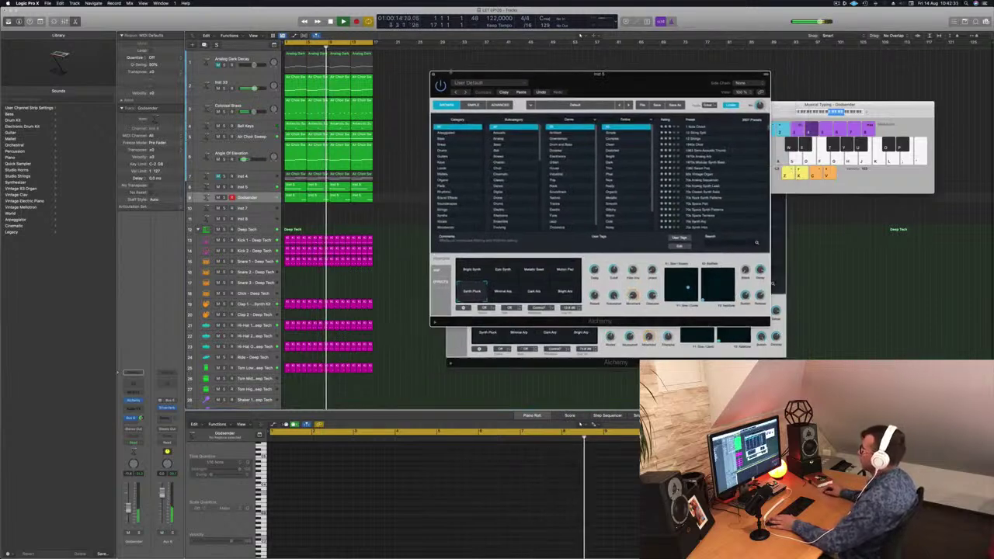
{"action": "left_click", "coordinate": [433, 75]}
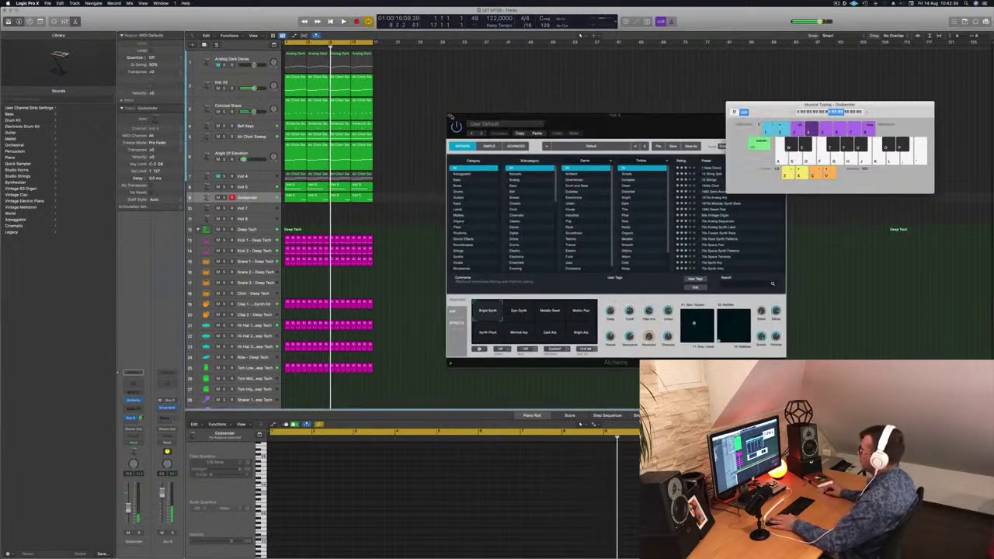
{"action": "left_click", "coordinate": [451, 117]}
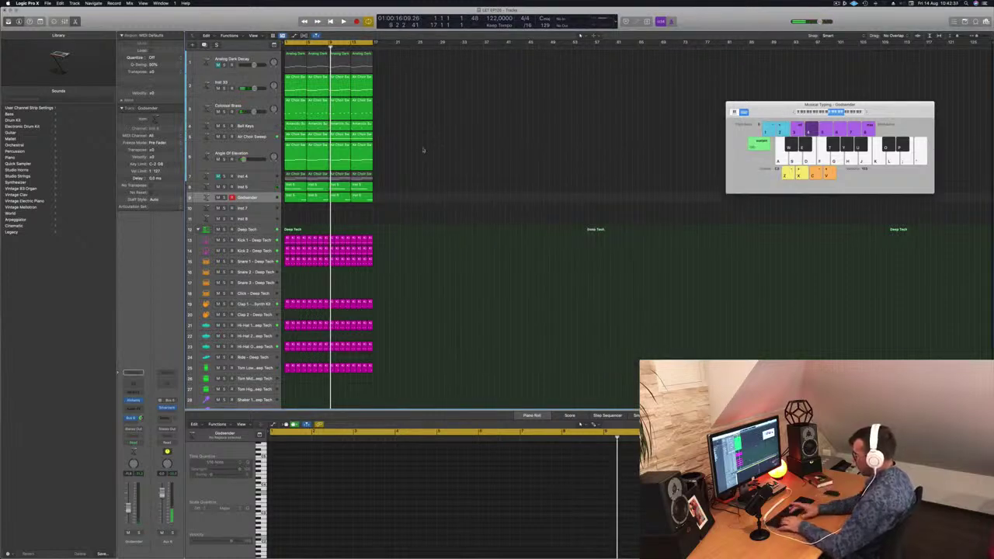
Repeat the whole 16-bar section three times across all tracks and return the playhead to the start
{"action": "key", "text": "super+r"}
{"action": "key", "text": "super+r"}
{"action": "key", "text": "super+r"}
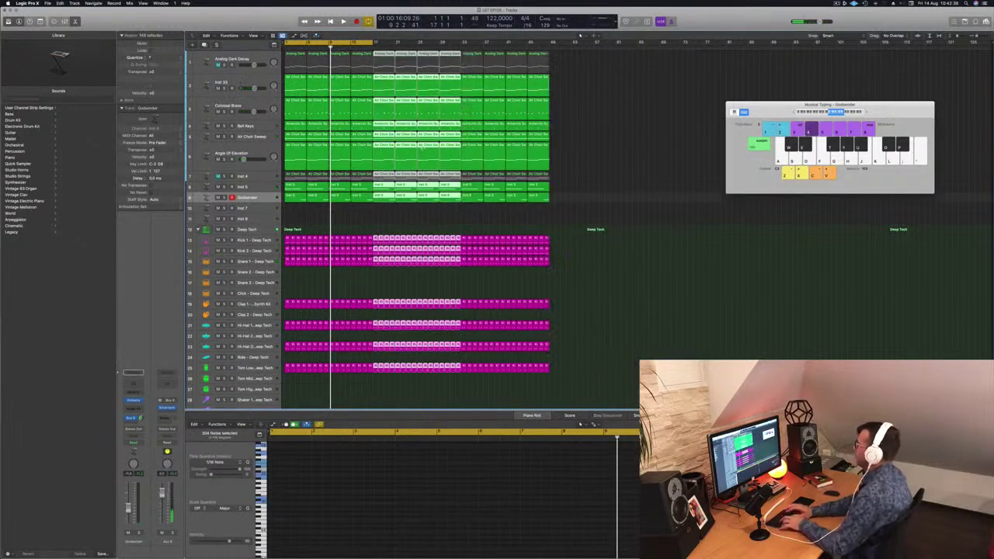
{"action": "key", "text": "Return"}
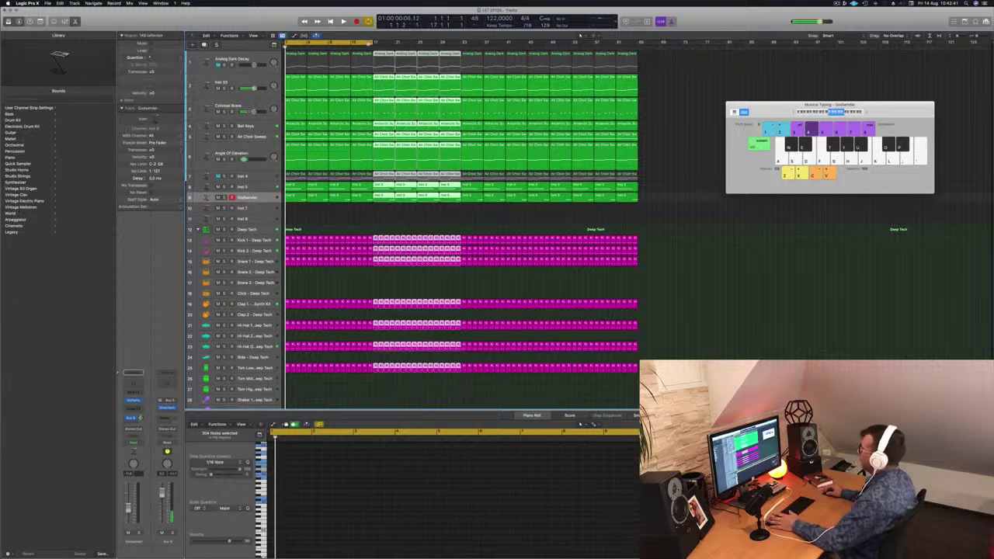
Extend the cycle range to bar 65, clear the region selection and play the arrangement from the start
{"action": "left_click_drag", "start_coordinate": [373, 43], "coordinate": [638, 59]}
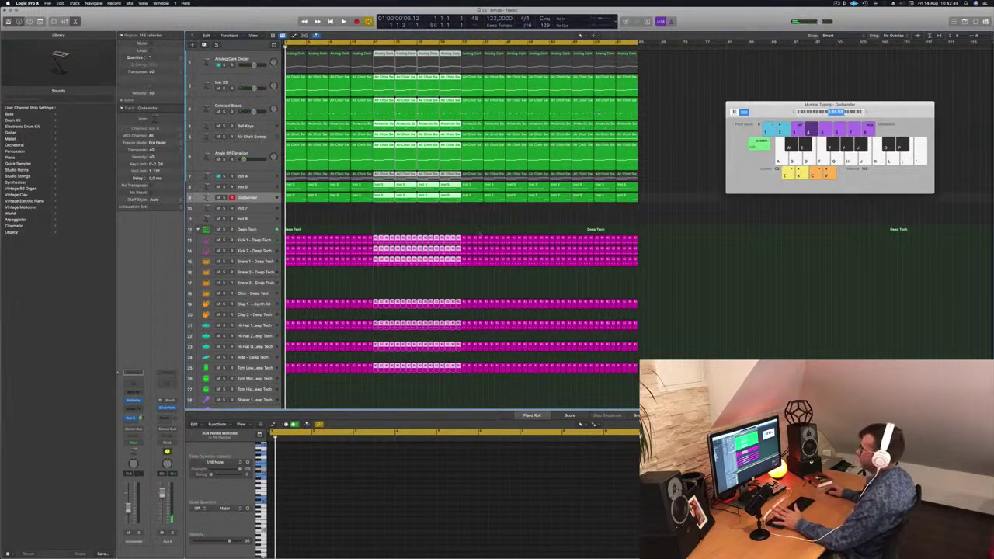
{"action": "left_click", "coordinate": [479, 223]}
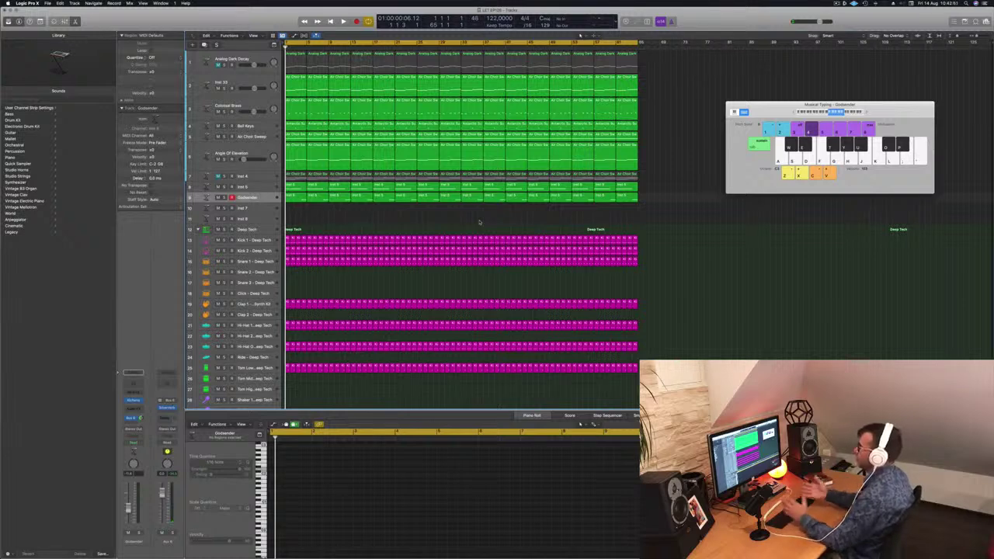
{"action": "key", "text": "space"}
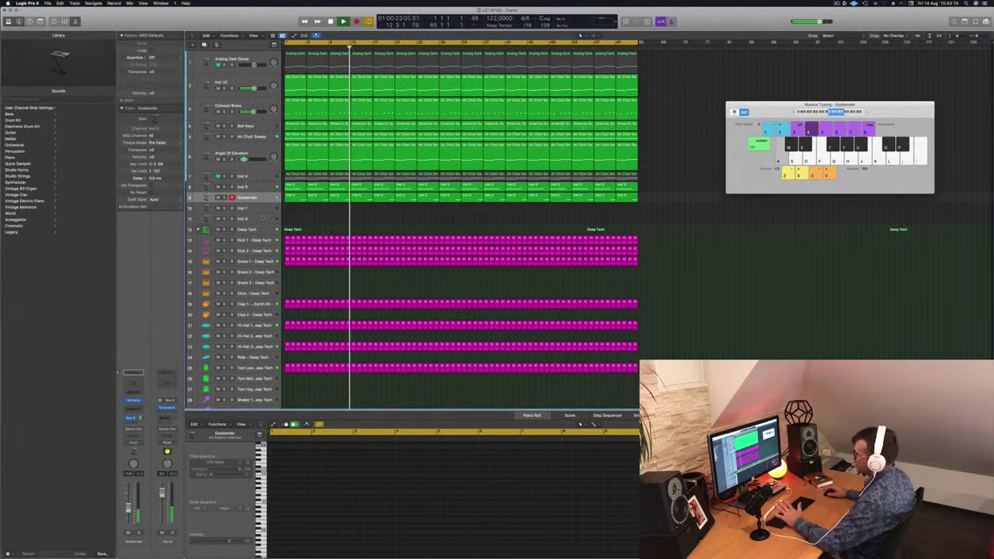
Open the SilverVerb on the Inst 5 track's send aux and move its window clear of the arrangement
{"action": "left_click", "coordinate": [255, 187]}
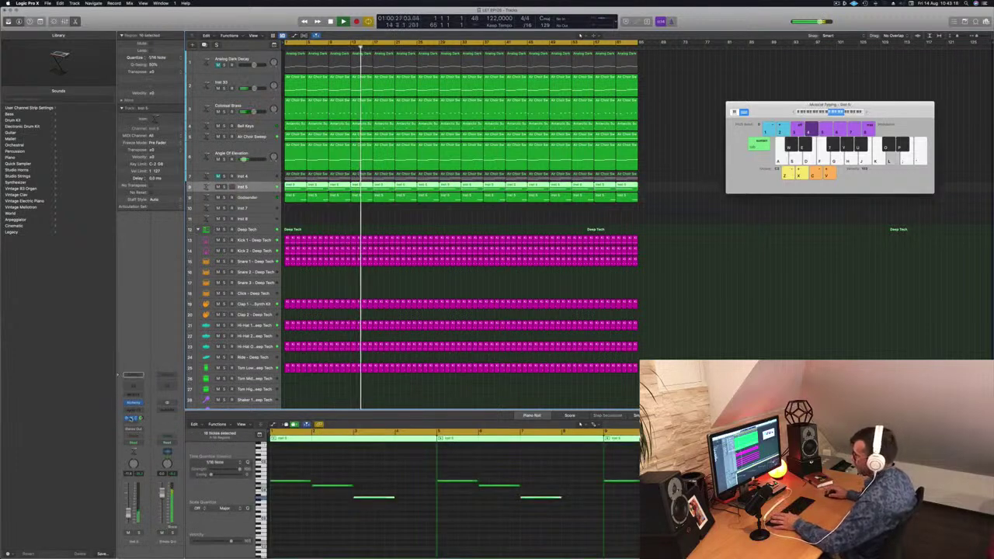
{"action": "left_click", "coordinate": [132, 419]}
{"action": "left_click", "coordinate": [160, 430]}
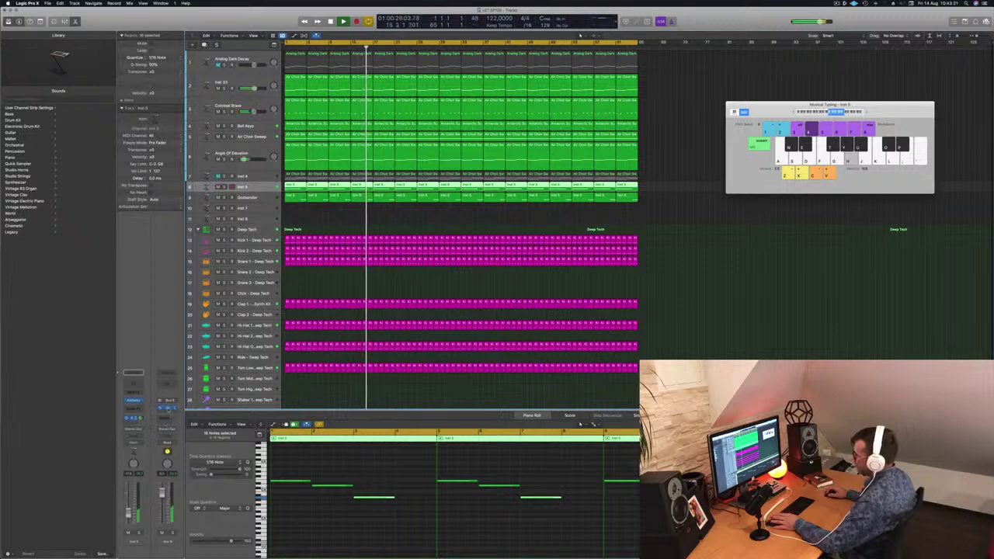
{"action": "left_click", "coordinate": [166, 408]}
{"action": "left_click_drag", "start_coordinate": [675, 118], "coordinate": [801, 125]}
Audition the Air Choir Sweep track in solo, restore the full mix and select the Bell Keys track
{"action": "left_click", "coordinate": [247, 187]}
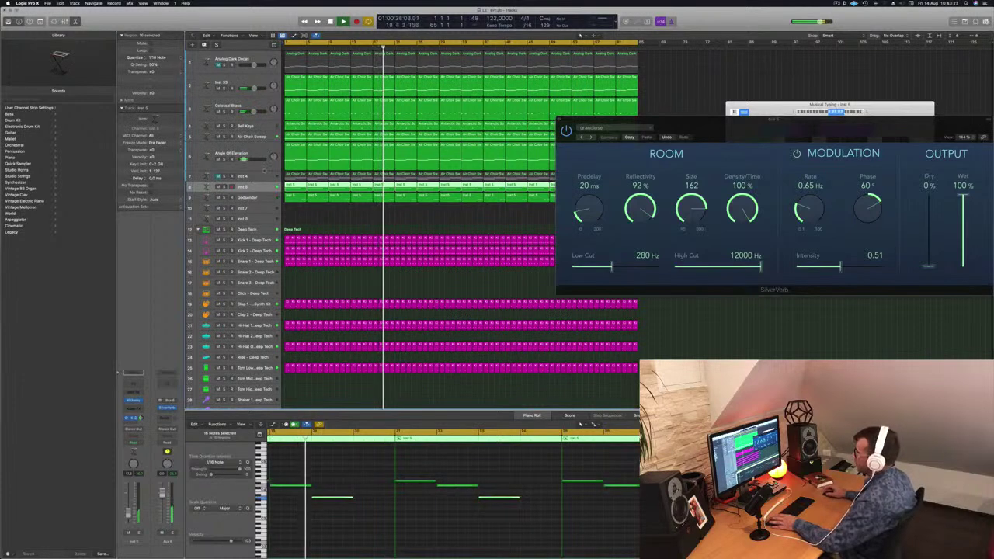
{"action": "left_click", "coordinate": [246, 138]}
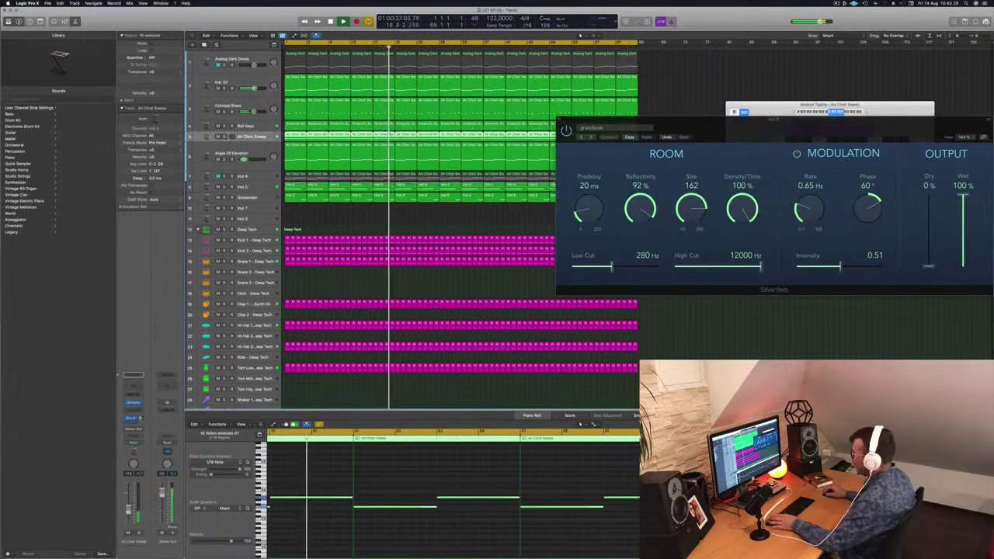
{"action": "left_click", "coordinate": [225, 136]}
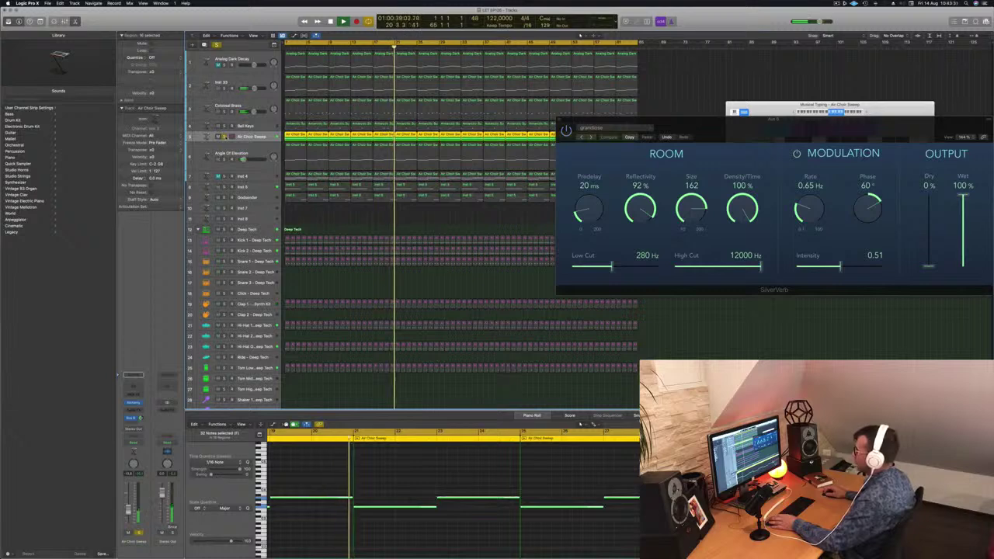
{"action": "left_click", "coordinate": [224, 137]}
{"action": "left_click", "coordinate": [268, 127]}
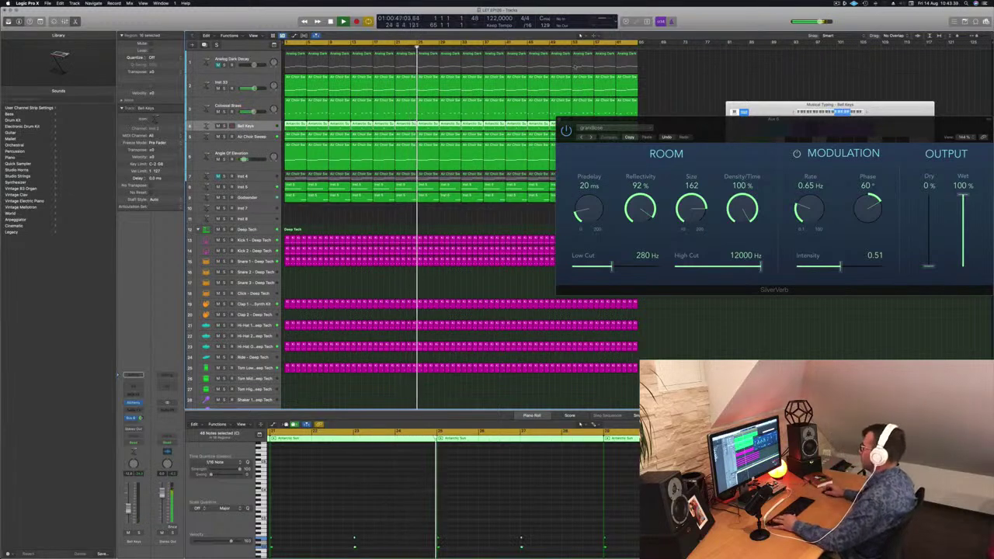
Close the SilverVerb and Musical Typing windows and clear the region selection
{"action": "left_click_drag", "start_coordinate": [560, 121], "coordinate": [471, 115]}
{"action": "left_click", "coordinate": [470, 115]}
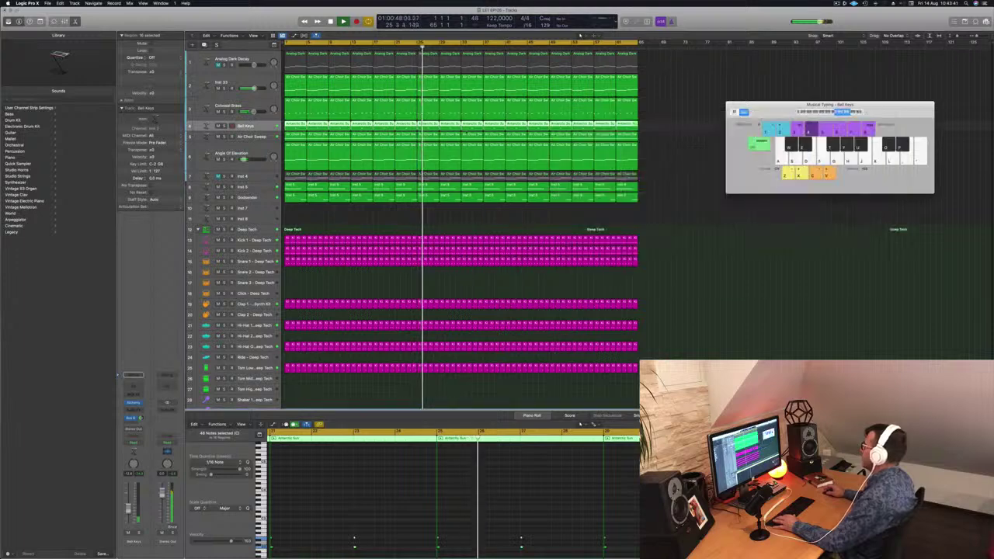
{"action": "left_click", "coordinate": [719, 251]}
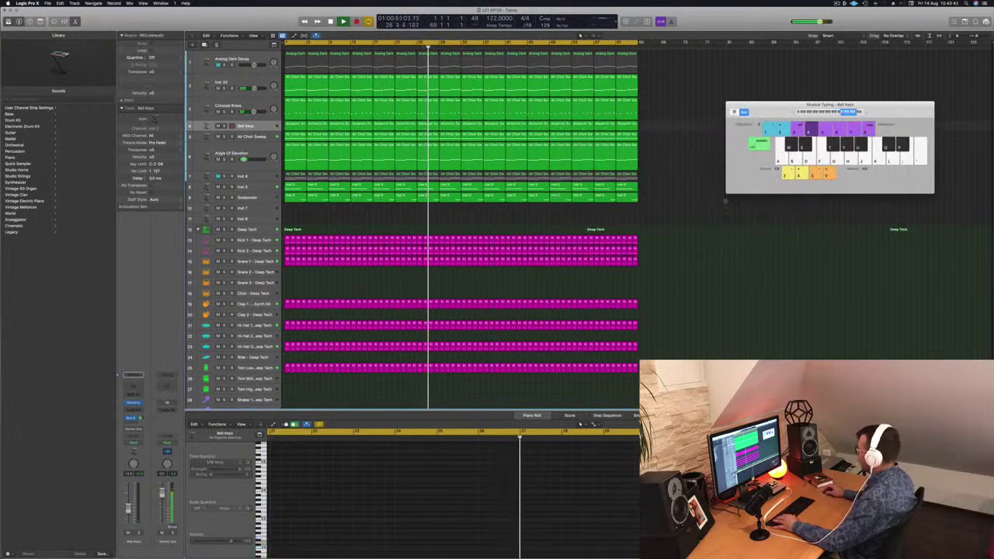
{"action": "key", "text": "super+k"}
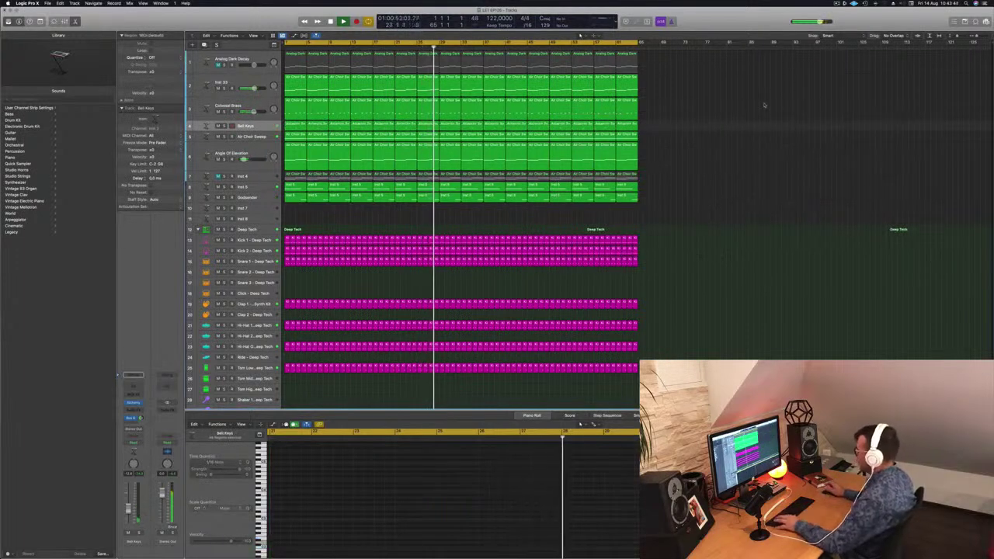
Show the mixer below the arrangement and bring up the send aux of the Bell Keys track
{"action": "key", "text": "x"}
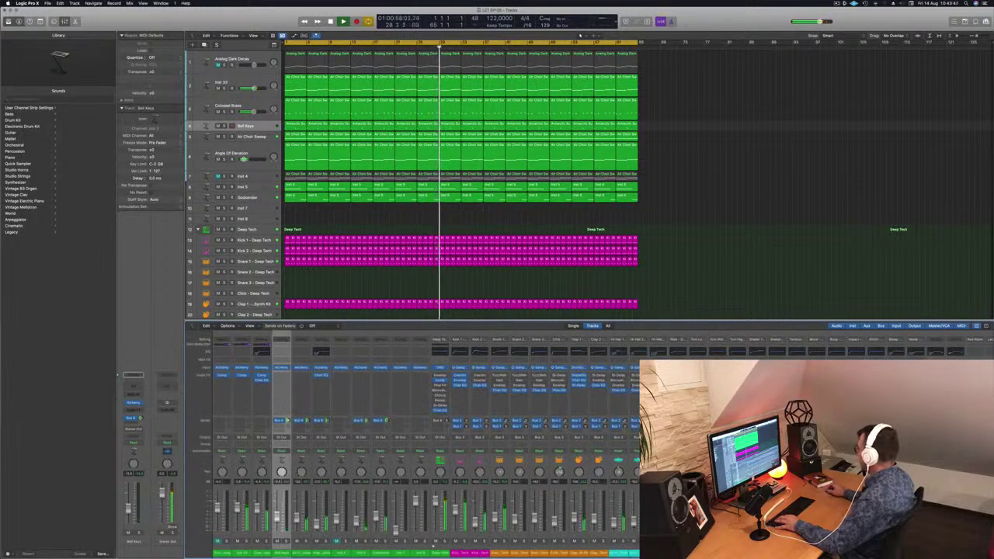
{"action": "scroll", "coordinate": [411, 443], "scroll_direction": "right", "scroll_amount": 2}
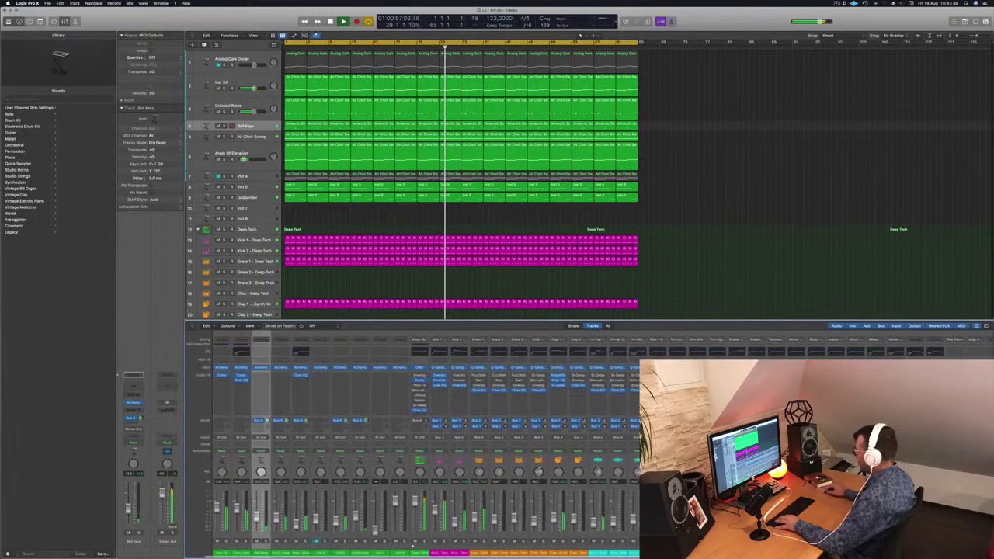
{"action": "scroll", "coordinate": [427, 443], "scroll_direction": "right", "scroll_amount": 4}
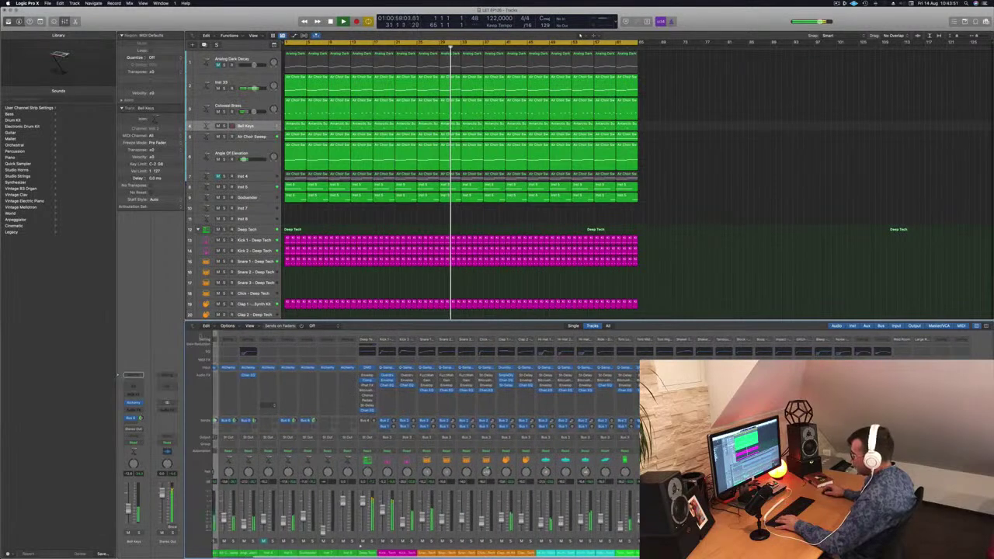
{"action": "left_click", "coordinate": [268, 127]}
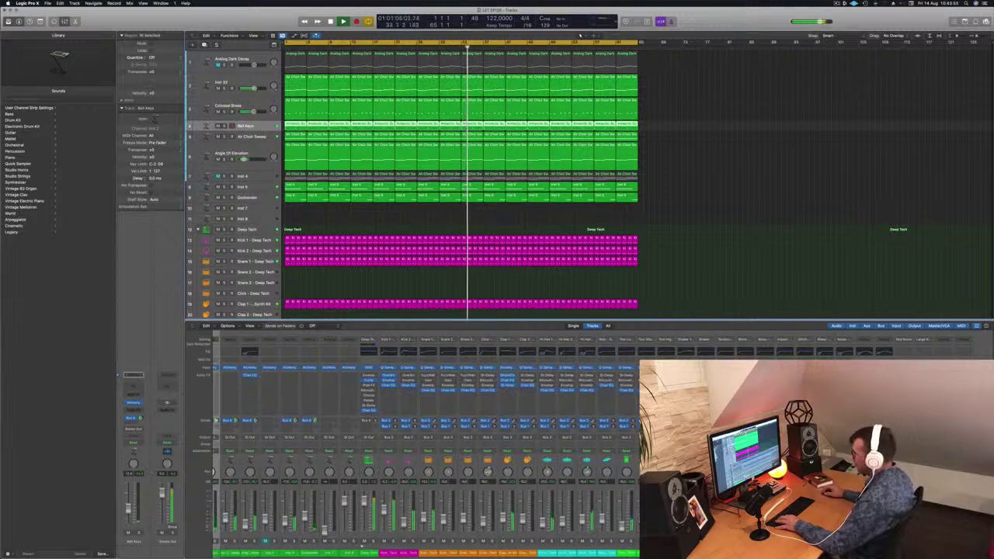
{"action": "left_click", "coordinate": [131, 419]}
{"action": "left_click", "coordinate": [102, 434]}
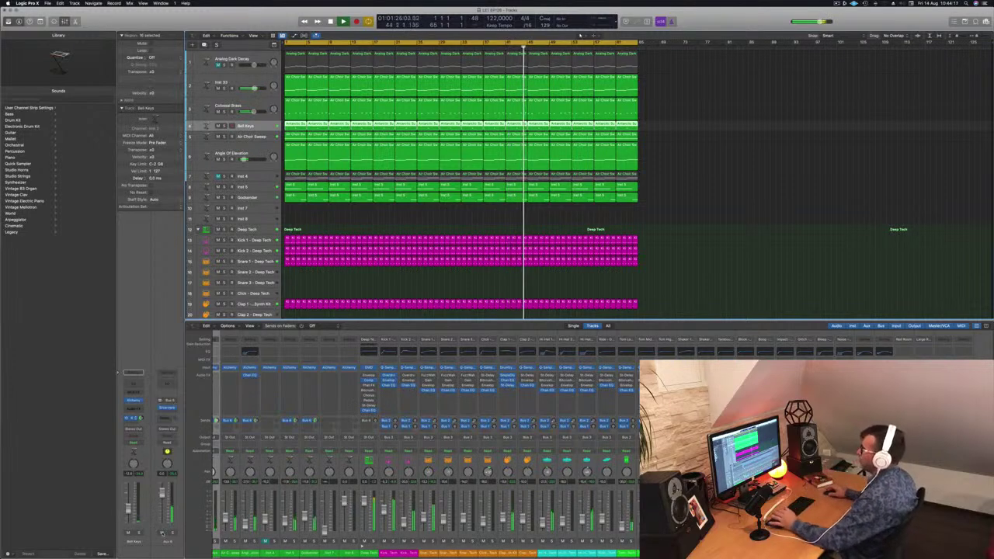
Review the Compressor on the Colossal Brass track during playback, select the Inst 33 track and close the plug-in
{"action": "left_click", "coordinate": [261, 149]}
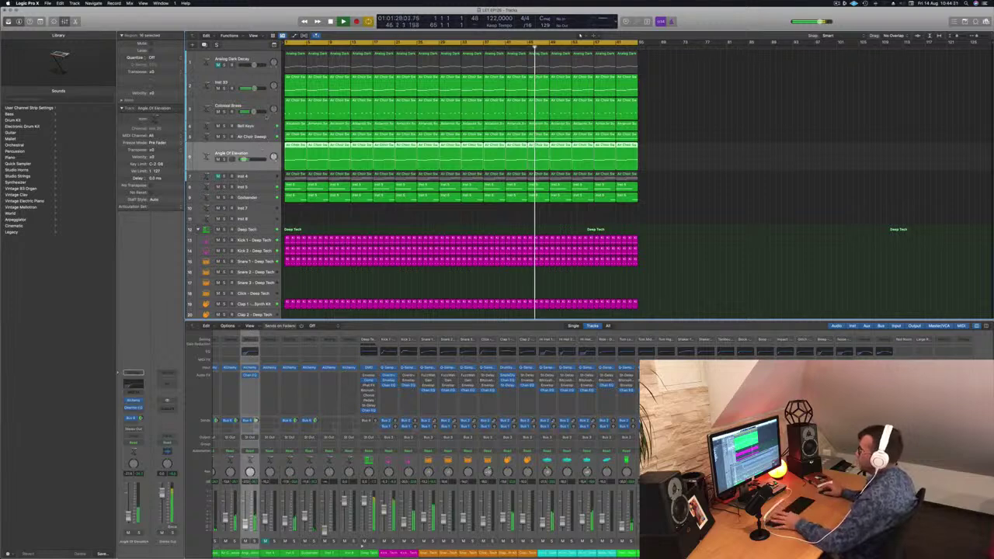
{"action": "left_click", "coordinate": [254, 105]}
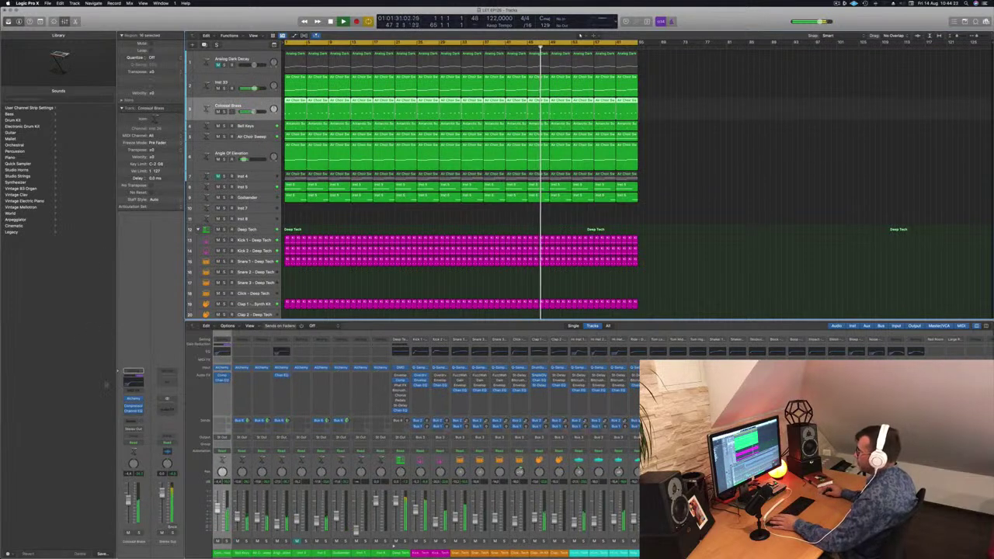
{"action": "left_click", "coordinate": [134, 406]}
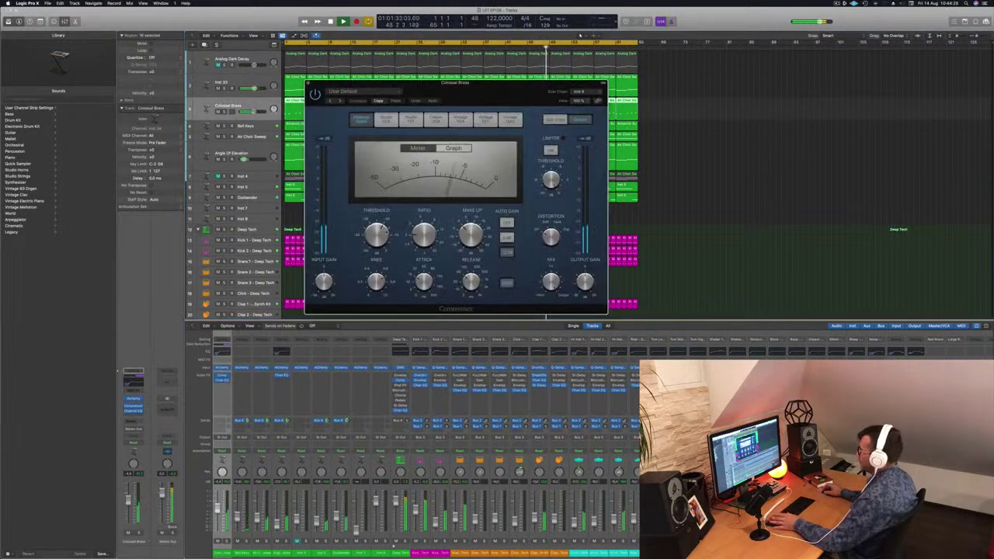
{"action": "left_click_drag", "start_coordinate": [499, 95], "coordinate": [604, 143]}
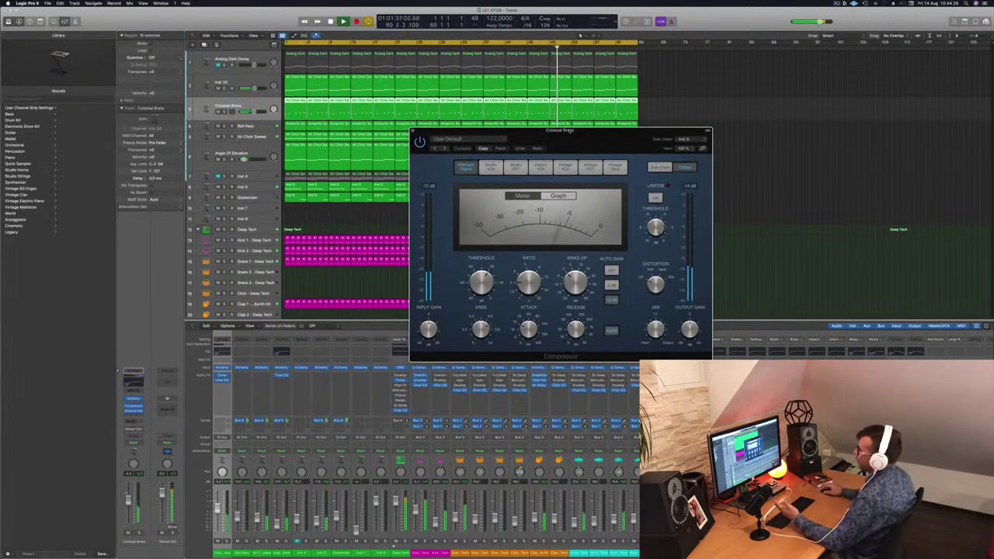
{"action": "left_click", "coordinate": [240, 79]}
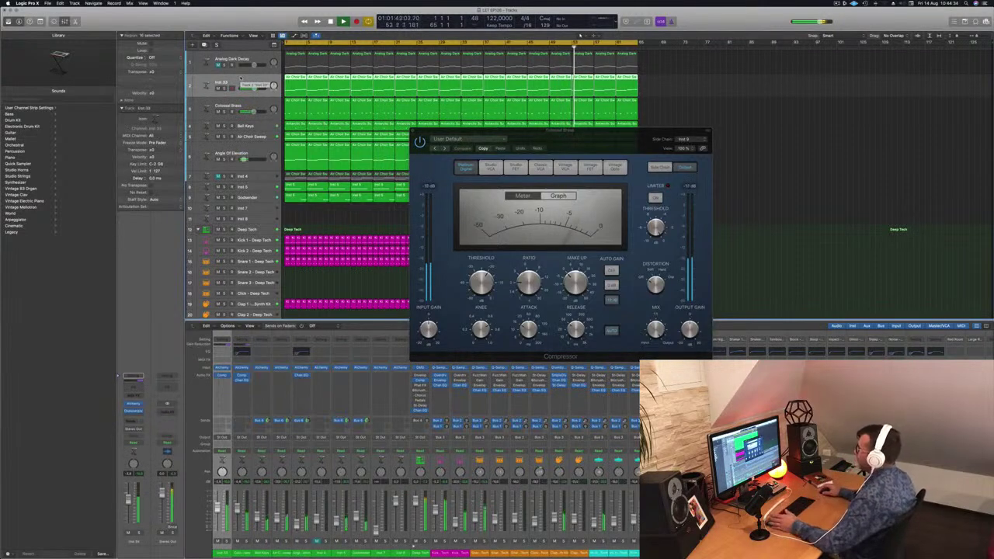
{"action": "left_click_drag", "start_coordinate": [616, 138], "coordinate": [594, 137]}
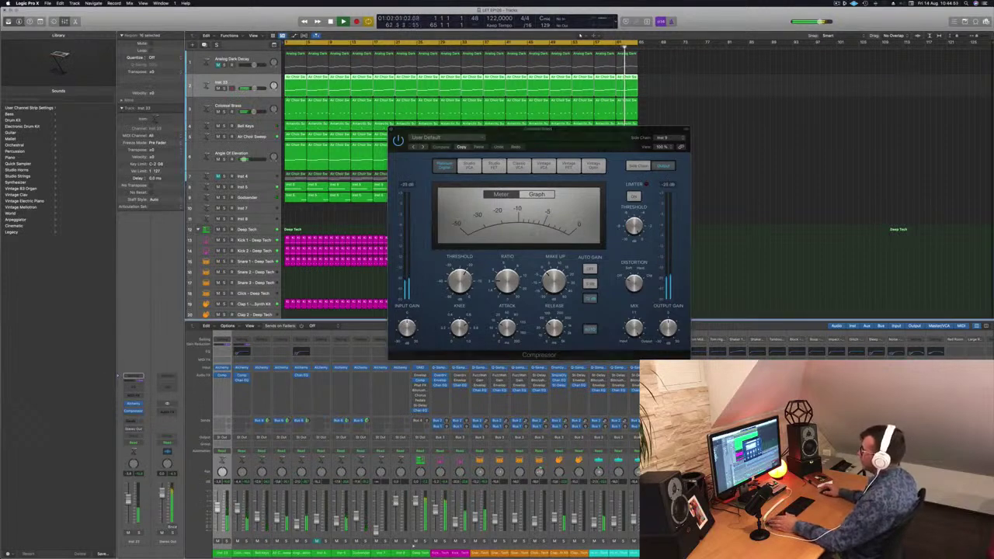
{"action": "left_click", "coordinate": [391, 130]}
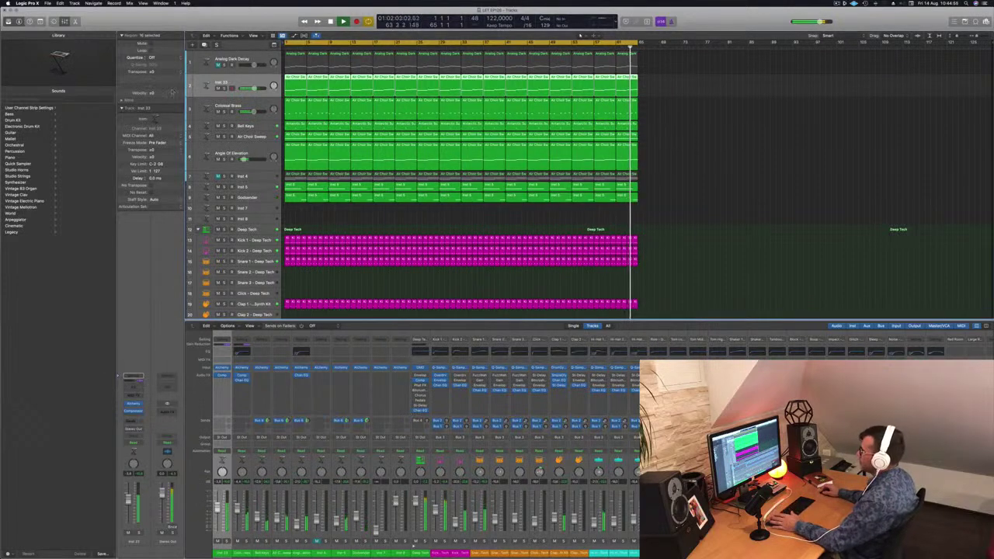
Audition Inst 33 in solo, on its own and together with Kick 1, and clear all solos
{"action": "left_click", "coordinate": [225, 87]}
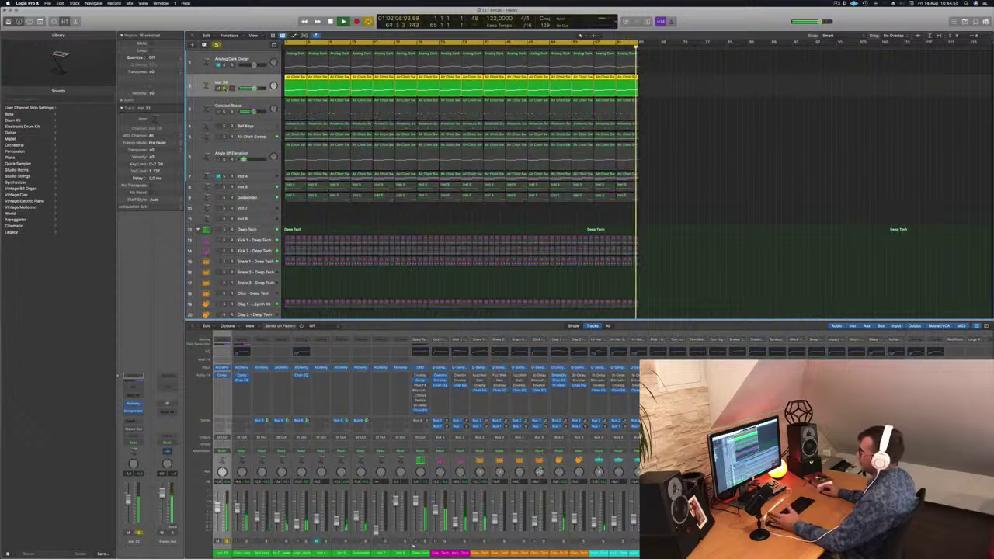
{"action": "left_click", "coordinate": [226, 89]}
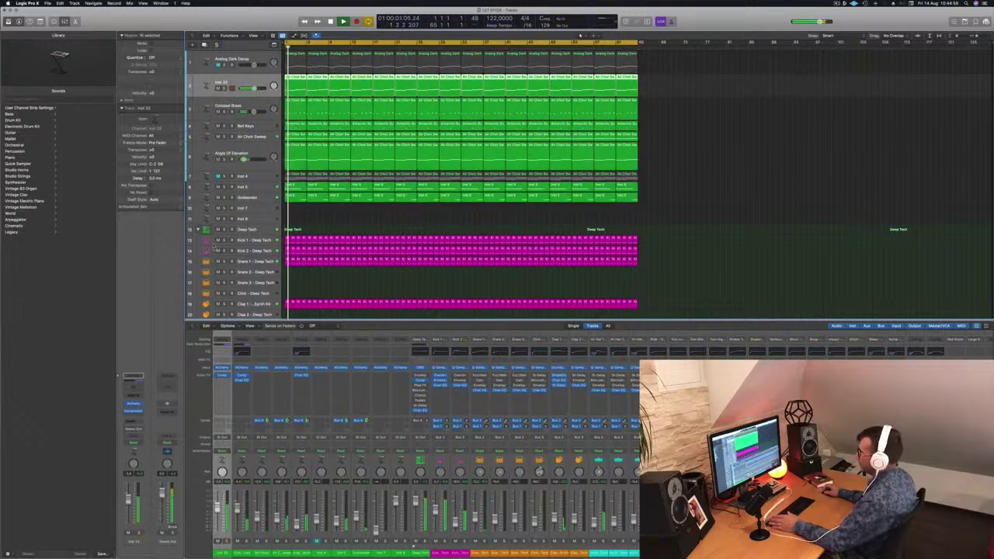
{"action": "left_click", "coordinate": [223, 241]}
{"action": "left_click", "coordinate": [224, 88]}
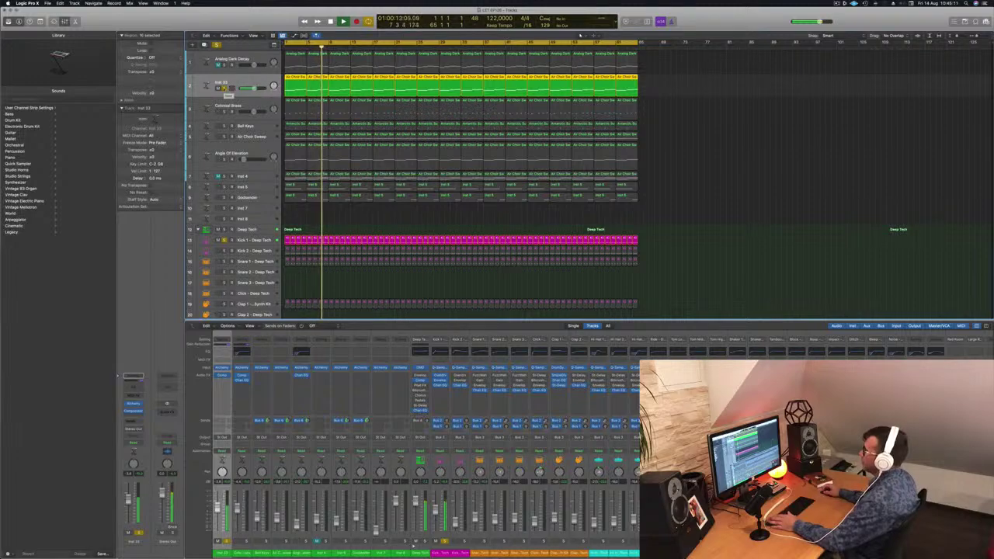
{"action": "left_click", "coordinate": [224, 88]}
{"action": "left_click", "coordinate": [216, 45]}
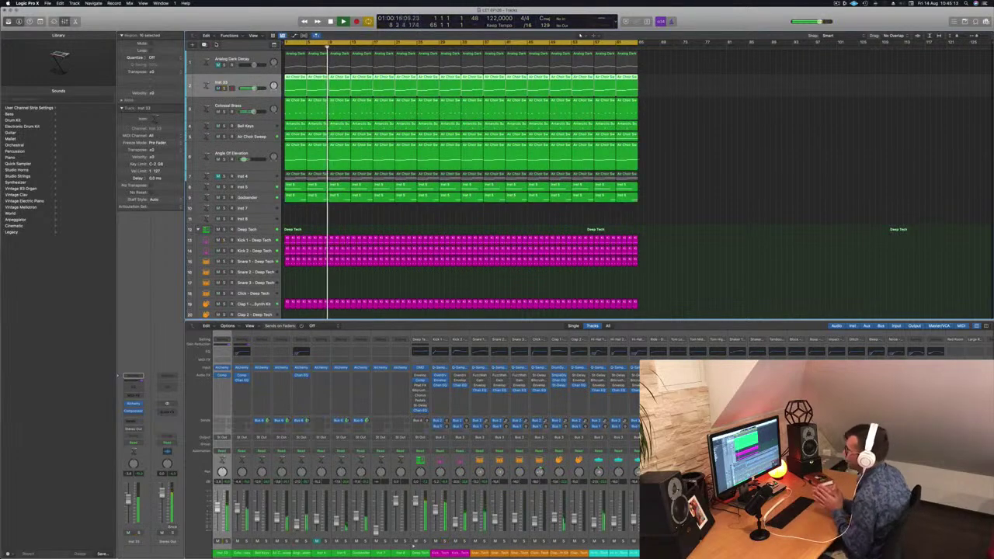